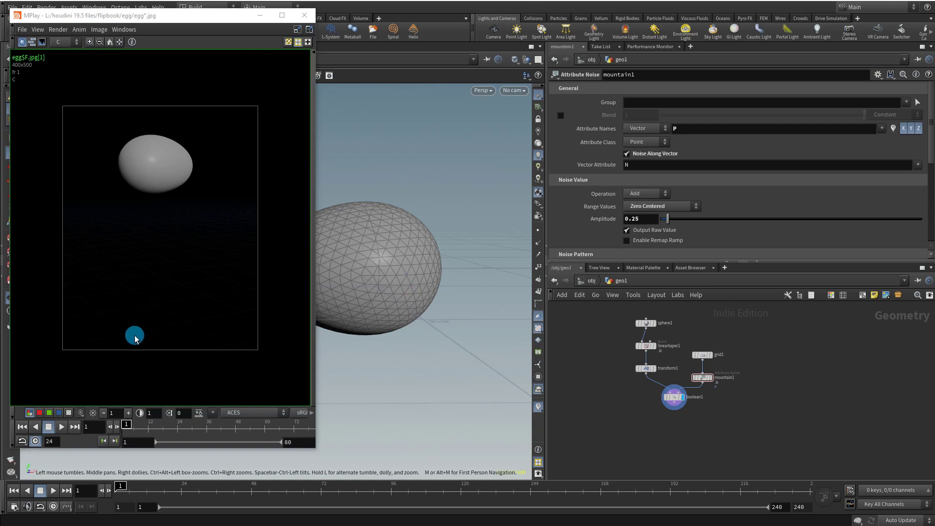
# Play the egg-cracking flipbook preview and close its window.
pyautogui.click(62, 426)
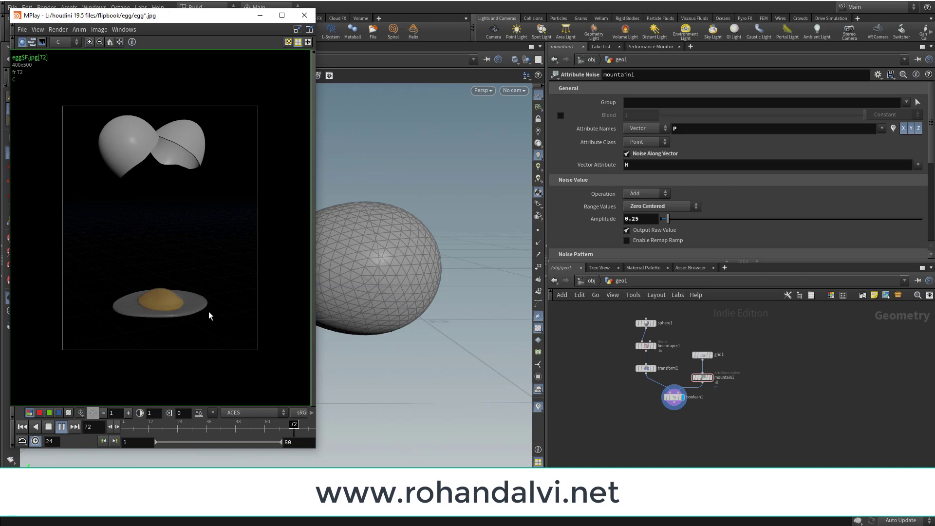
pyautogui.click(800, 281)
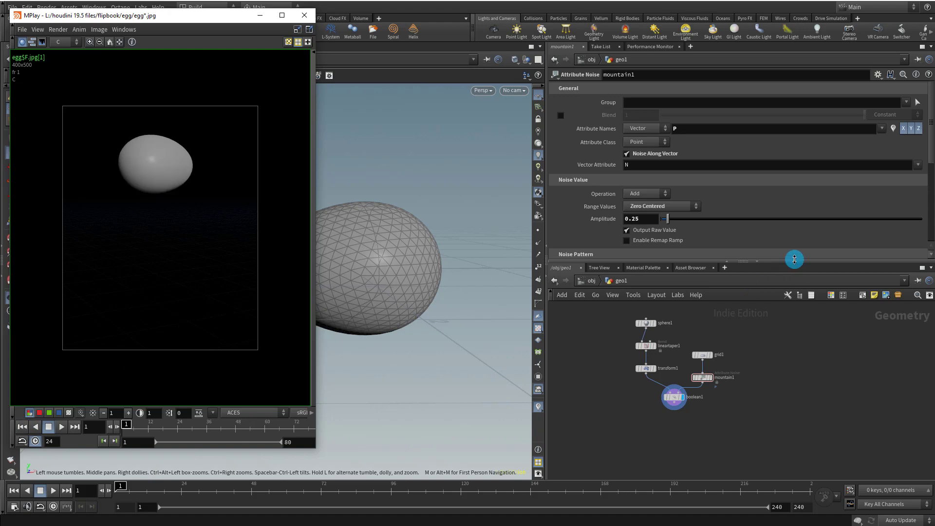
pyautogui.click(304, 15)
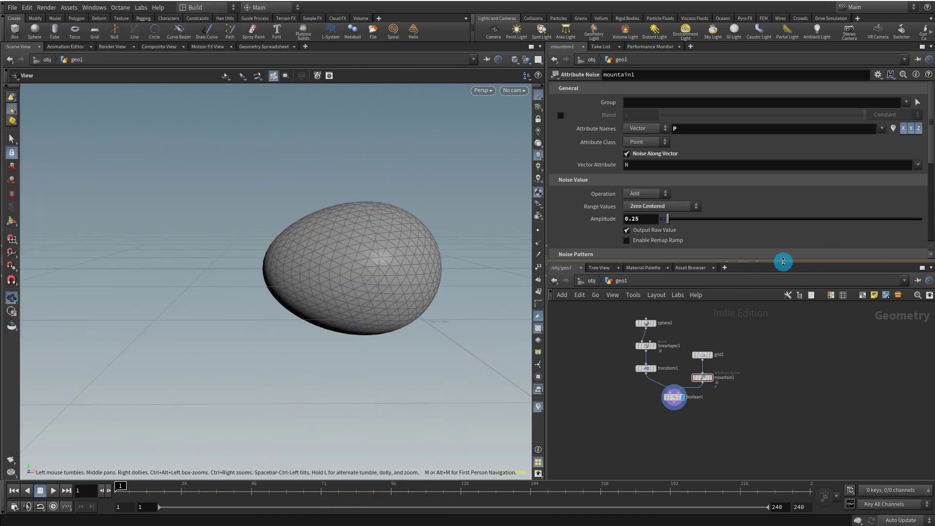
# Display the sphere1 node and set its Y radius to 0.6.
pyautogui.moveTo(783, 262); pyautogui.dragTo(803, 163)
pyautogui.scroll(4, 762, 229)
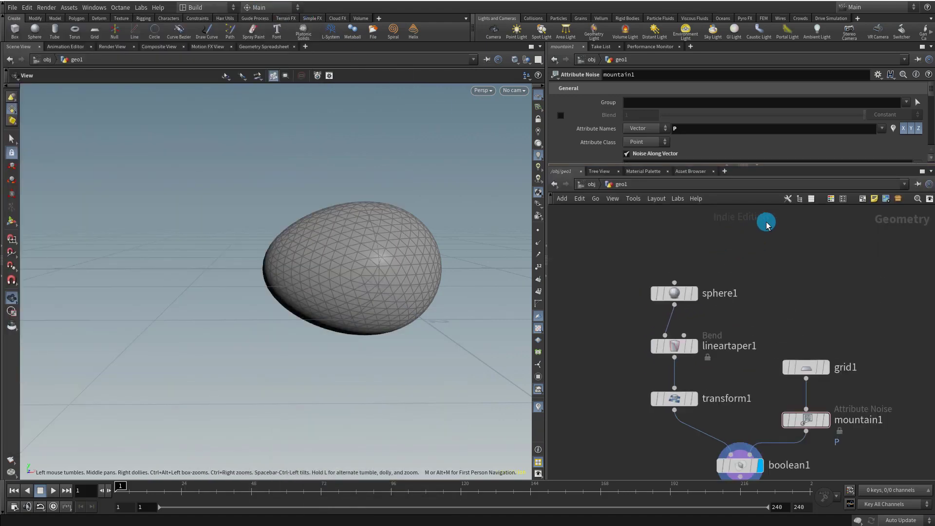
pyautogui.click(687, 299)
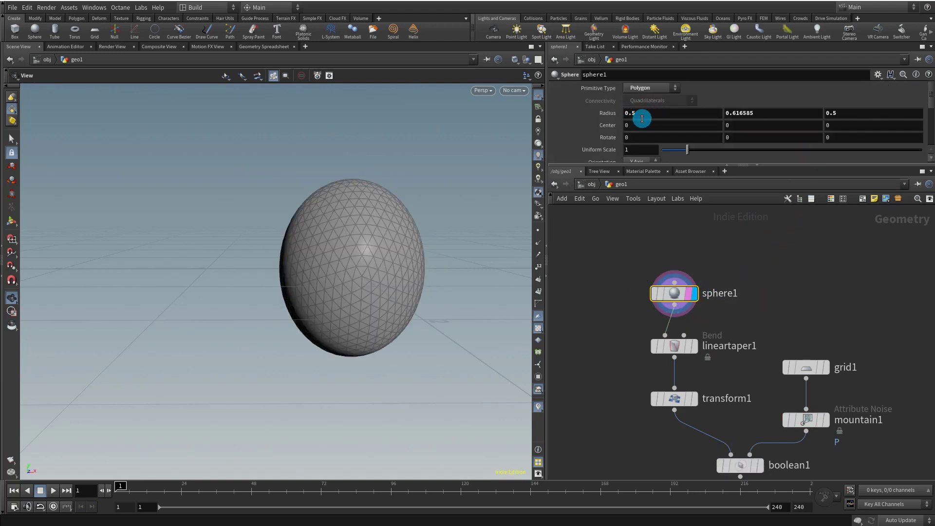
pyautogui.moveTo(736, 113); pyautogui.dragTo(769, 123)
pyautogui.press('Return')
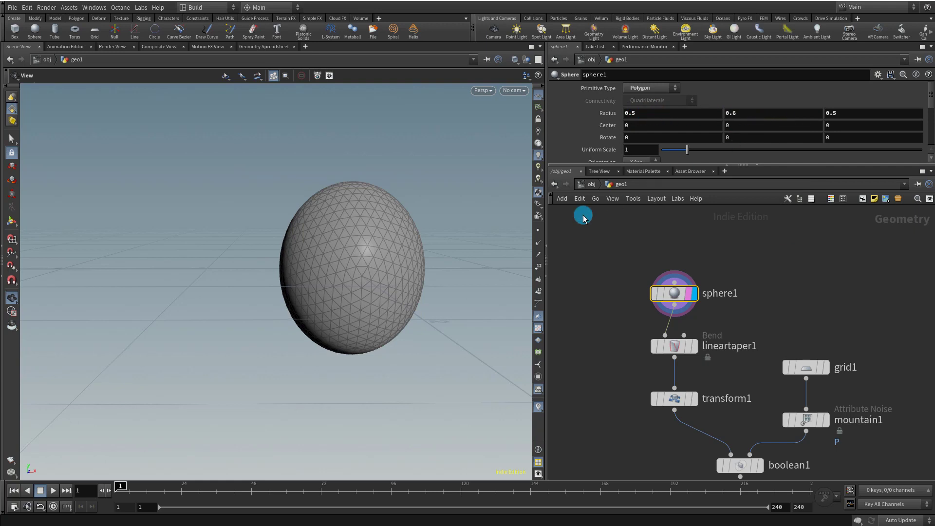
# Display the lineartaper1 Bend node and set its Taper to 0.77.
pyautogui.moveTo(753, 267); pyautogui.dragTo(744, 212, button='middle')
pyautogui.click(698, 294)
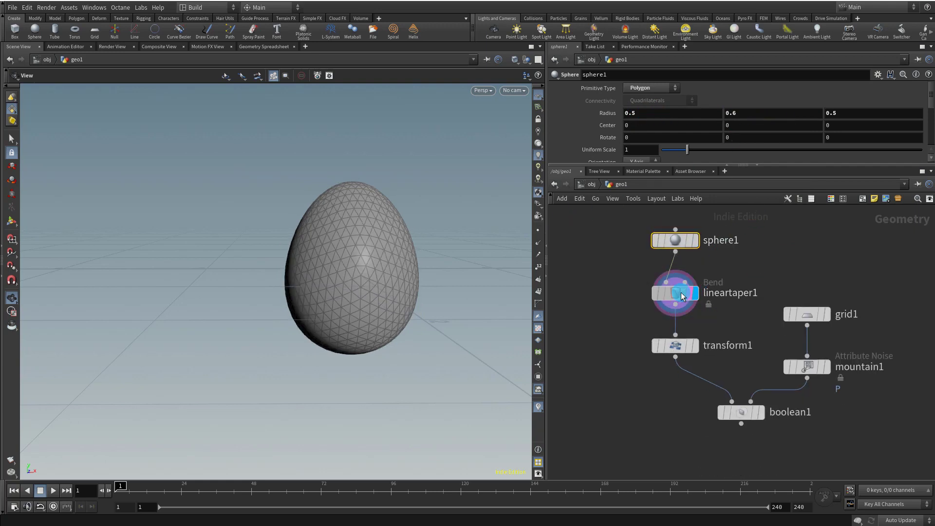
pyautogui.click(675, 292)
pyautogui.moveTo(665, 166); pyautogui.dragTo(769, 292)
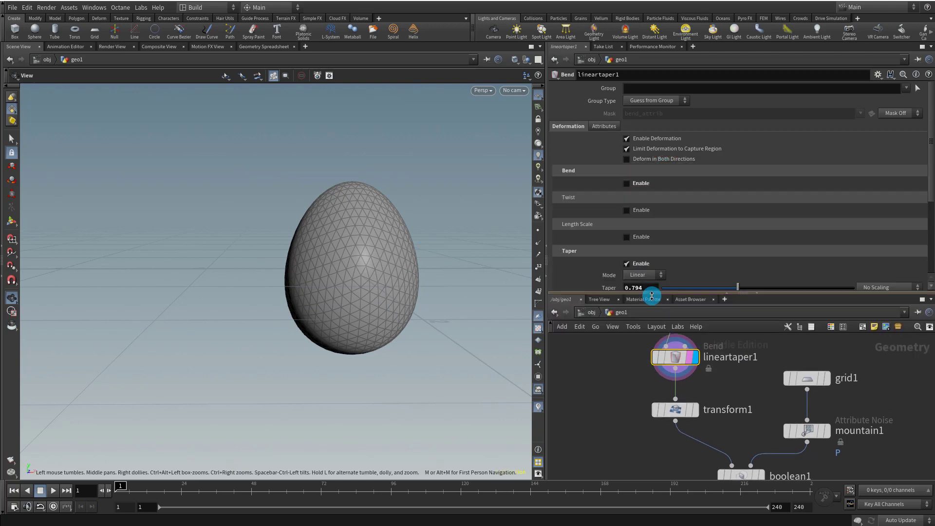
pyautogui.moveTo(930, 174); pyautogui.dragTo(886, 217)
pyautogui.click(742, 194)
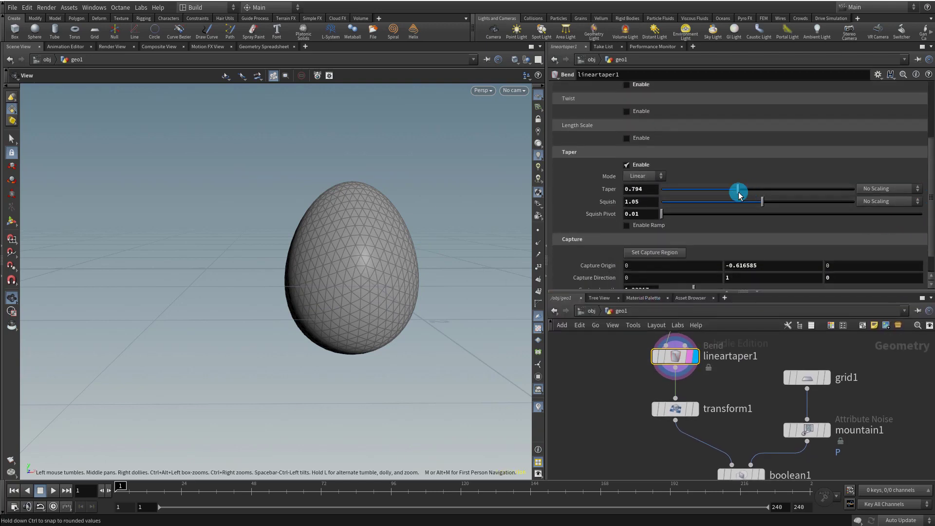
pyautogui.moveTo(742, 191); pyautogui.dragTo(743, 233)
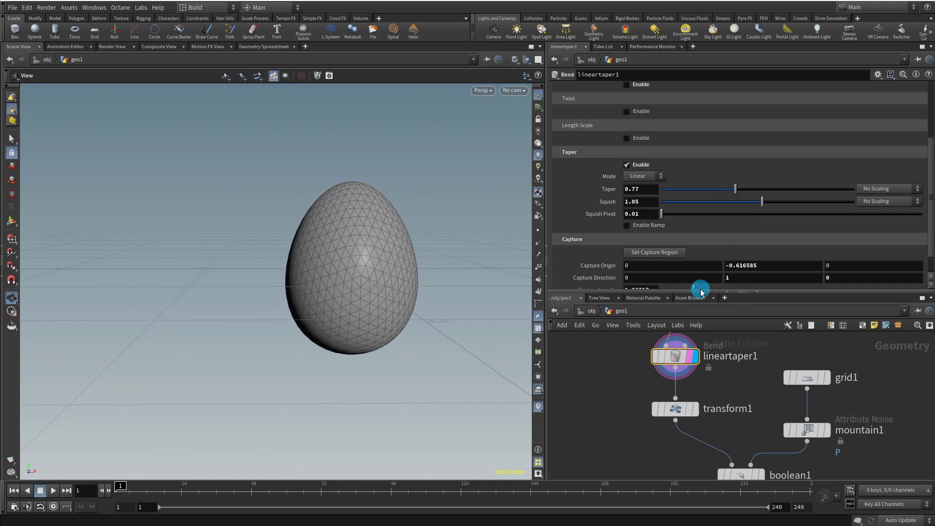
# Examine the transform1 result and settings, the grid1 parameters and the boolean1 shatter operation.
pyautogui.moveTo(702, 291); pyautogui.dragTo(702, 166)
pyautogui.click(672, 271)
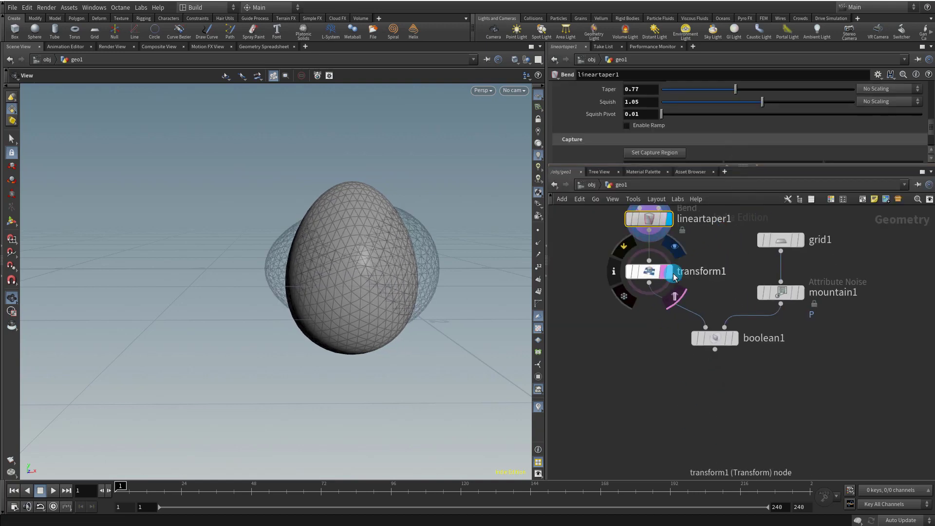
pyautogui.moveTo(405, 246); pyautogui.dragTo(329, 237)
pyautogui.moveTo(725, 236); pyautogui.dragTo(718, 267, button='middle')
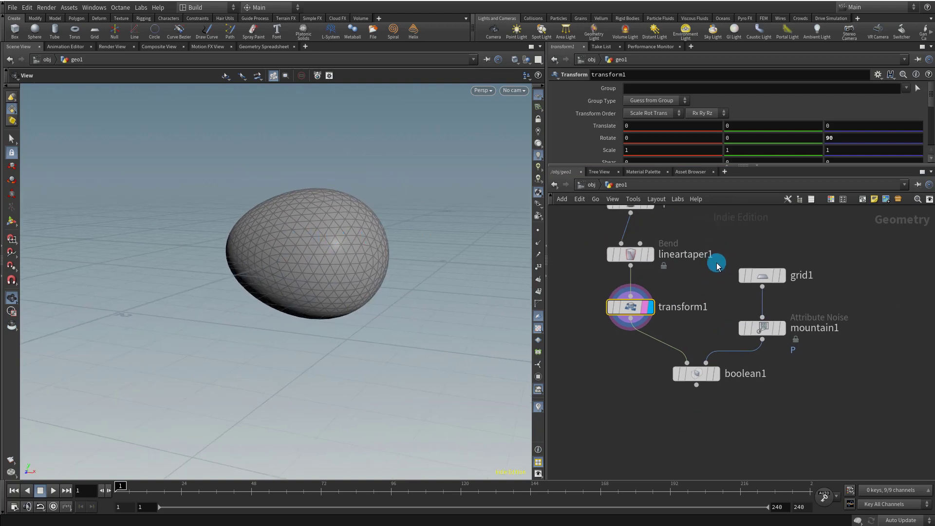
pyautogui.click(762, 275)
pyautogui.click(720, 393)
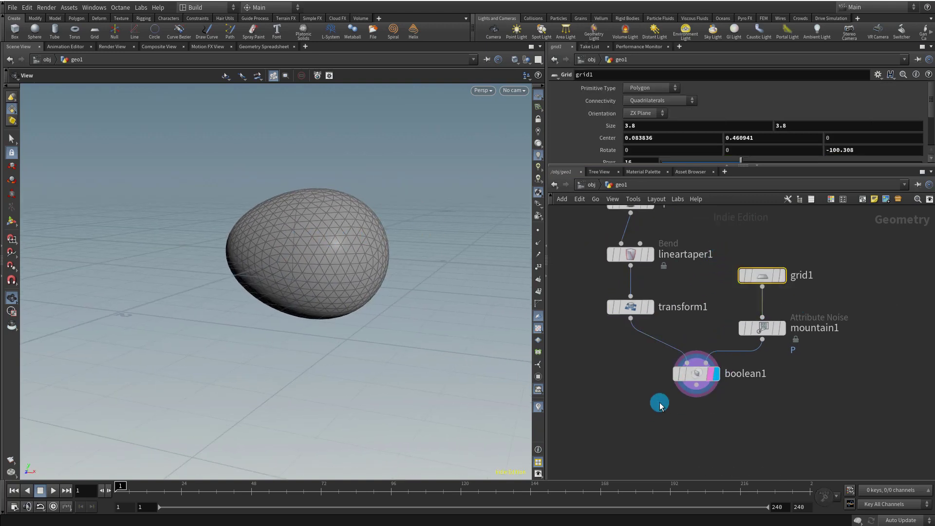
pyautogui.click(696, 373)
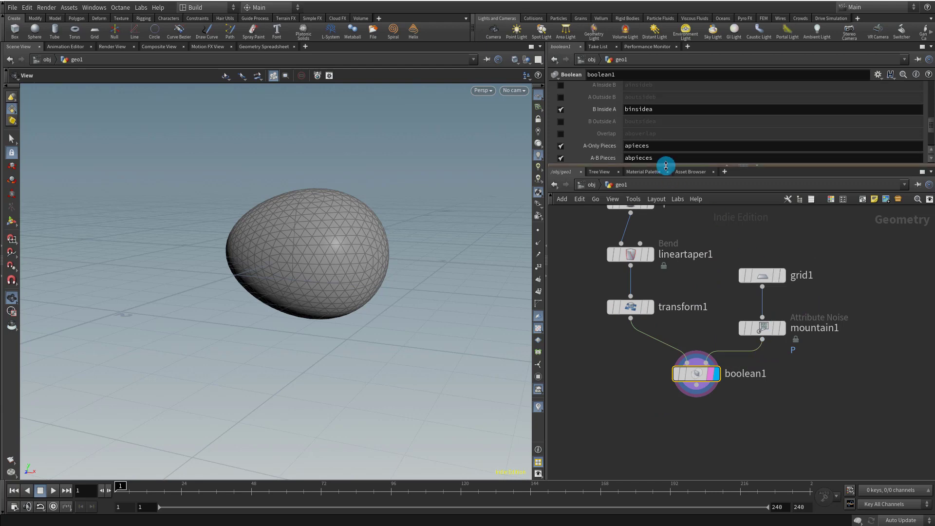
pyautogui.moveTo(664, 165); pyautogui.dragTo(706, 237)
pyautogui.moveTo(929, 161); pyautogui.dragTo(905, 121)
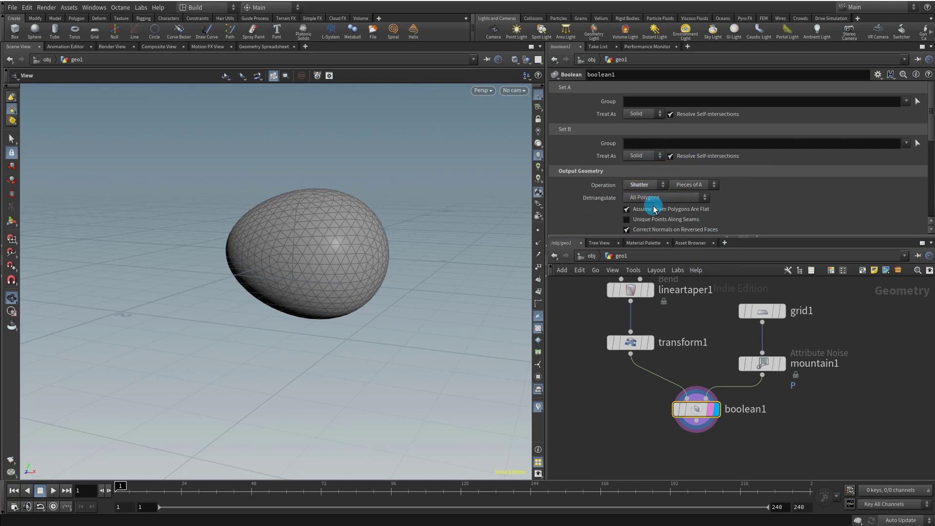
# Compare the plain cutting grid, its mountain1 noise deformation and the resulting boolean1 egg in the viewport.
pyautogui.click(760, 311)
pyautogui.click(775, 312)
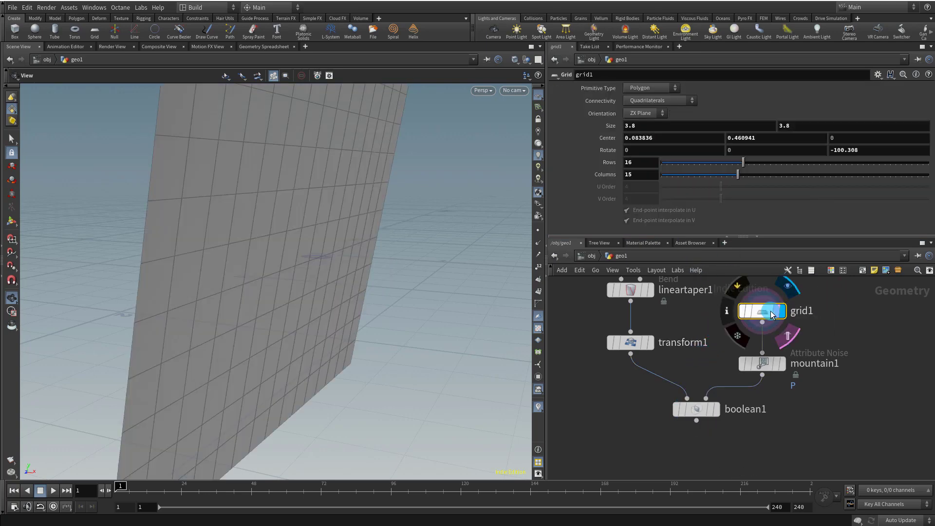
pyautogui.click(775, 365)
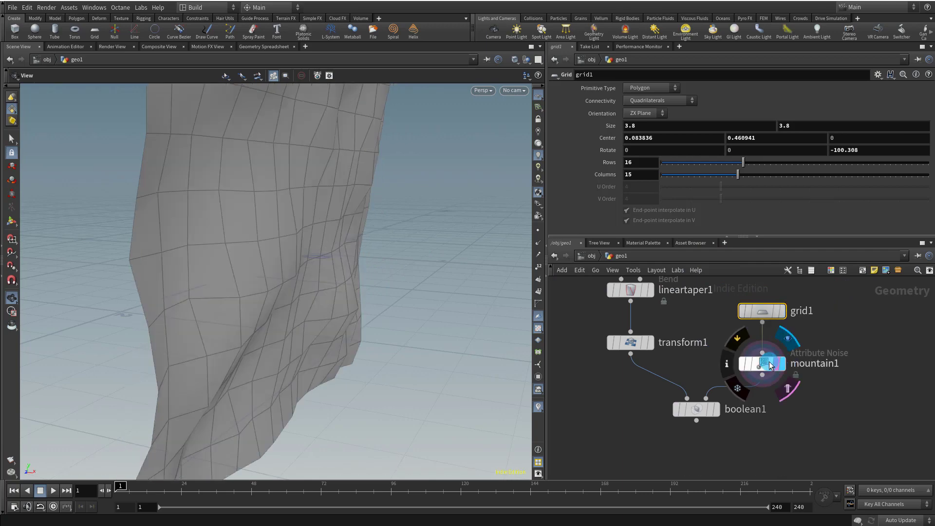
pyautogui.click(764, 363)
pyautogui.moveTo(246, 254); pyautogui.dragTo(688, 377)
pyautogui.click(718, 412)
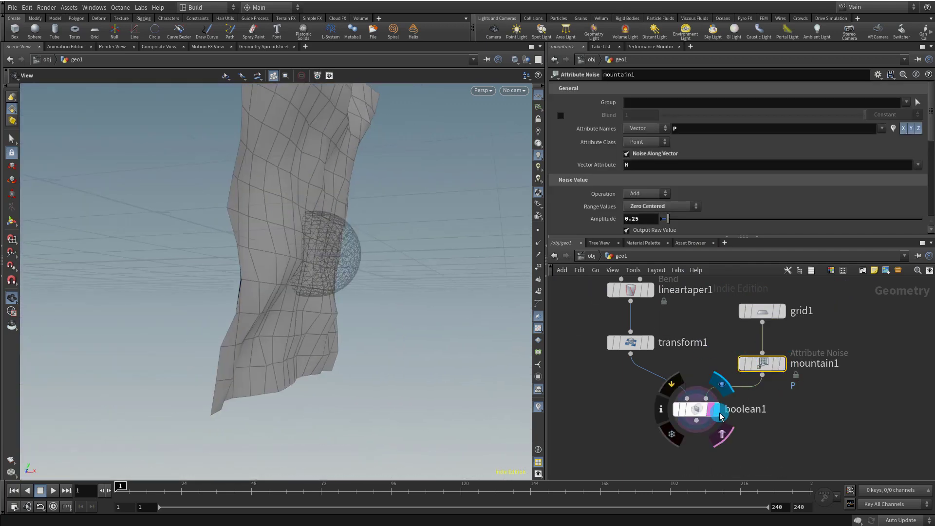
pyautogui.moveTo(467, 315); pyautogui.dragTo(301, 243)
pyautogui.scroll(5, 416, 206)
# Review the output primitive groups enabled on the boolean1 node.
pyautogui.moveTo(663, 433); pyautogui.dragTo(764, 378)
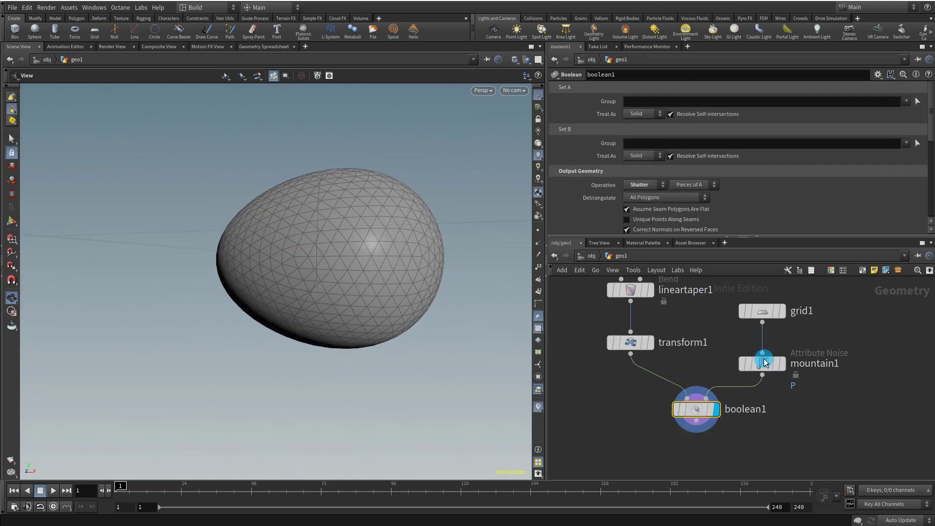
pyautogui.moveTo(691, 237); pyautogui.dragTo(691, 273)
pyautogui.scroll(-4, 930, 163)
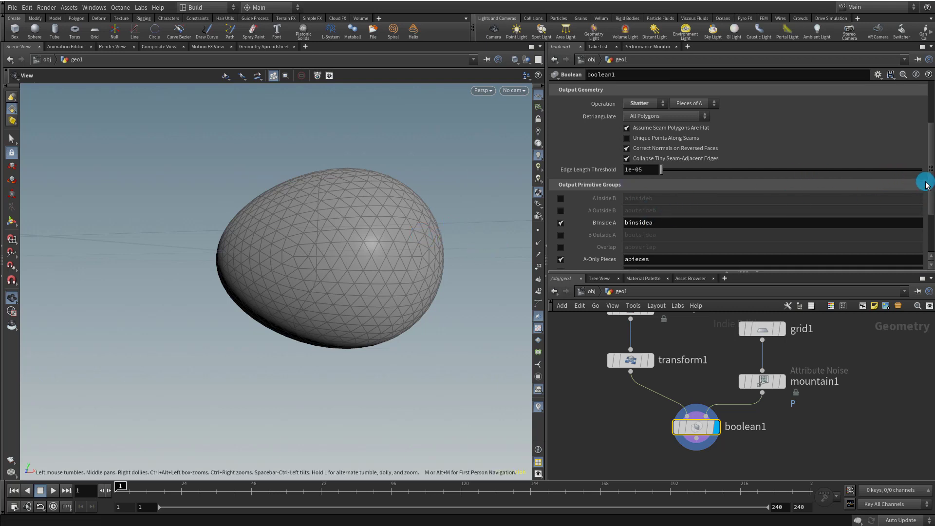
pyautogui.moveTo(930, 179); pyautogui.dragTo(929, 198)
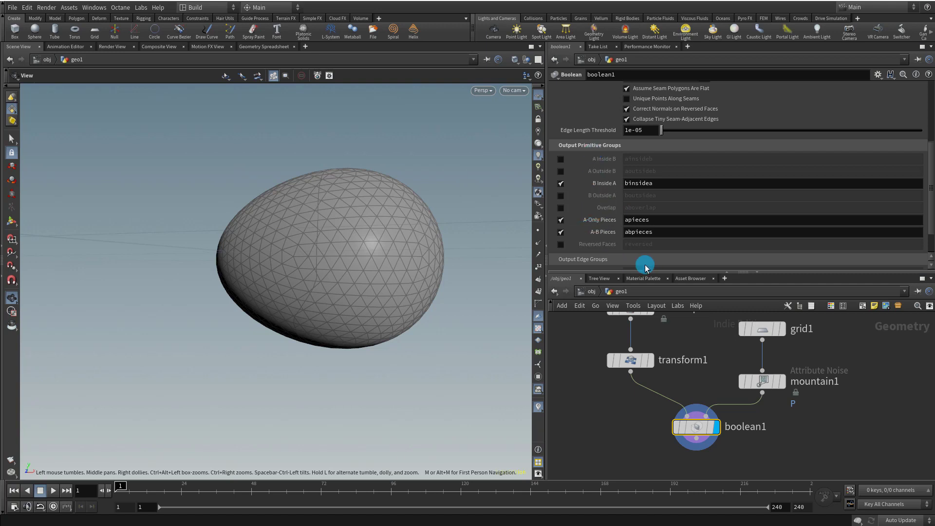
# Add a Blast node connected to the boolean1 output and display it.
pyautogui.moveTo(656, 271); pyautogui.dragTo(662, 167)
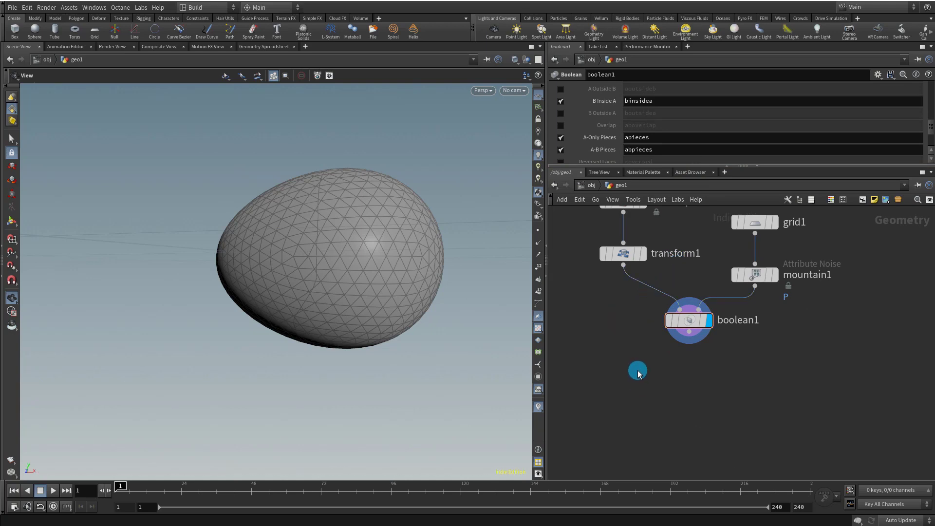
pyautogui.press('Tab')
pyautogui.write('blast')
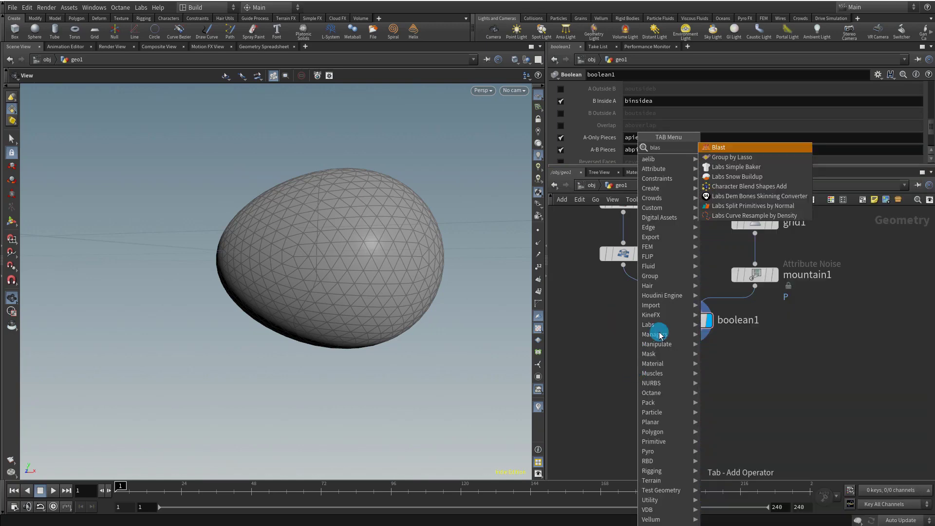
pyautogui.click(718, 148)
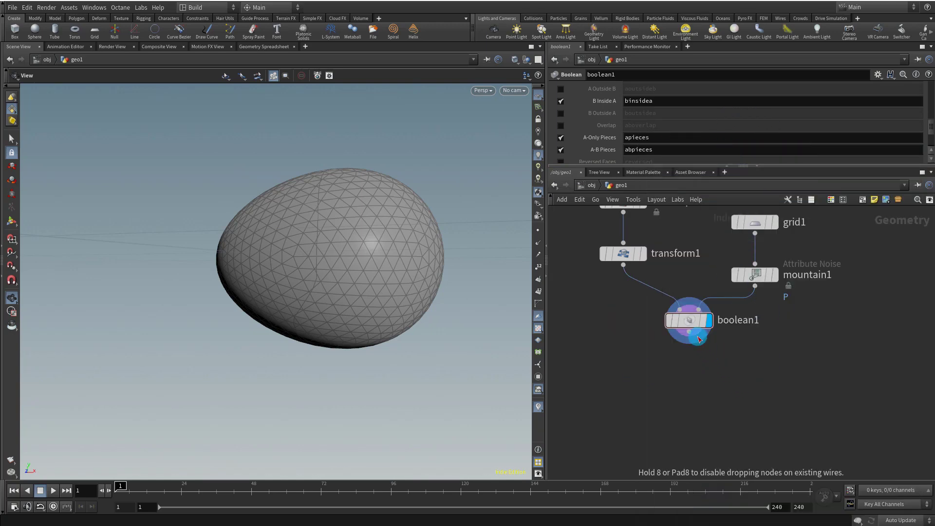
pyautogui.click(740, 383)
pyautogui.click(758, 385)
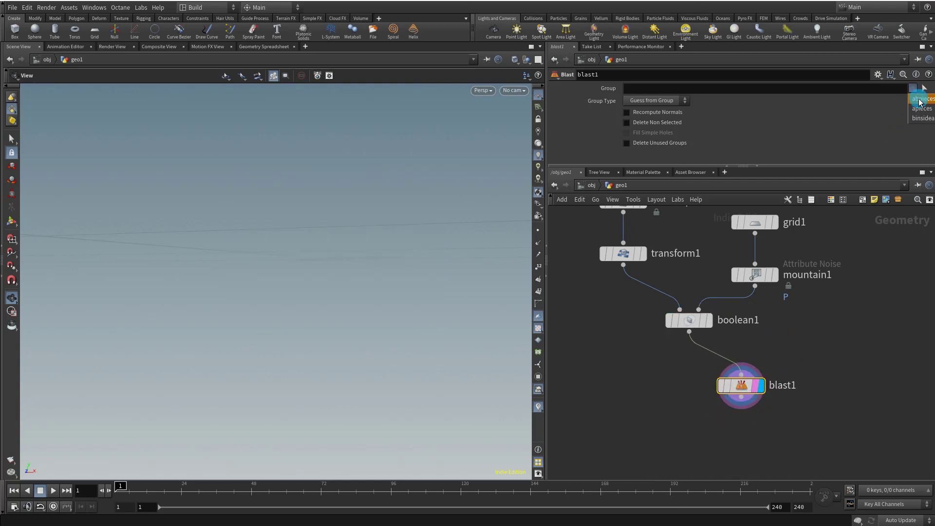
# Set the blast1 group to abpieces and binsidea, leaving one open half of the eggshell.
pyautogui.click(920, 99)
pyautogui.moveTo(309, 236); pyautogui.dragTo(449, 216)
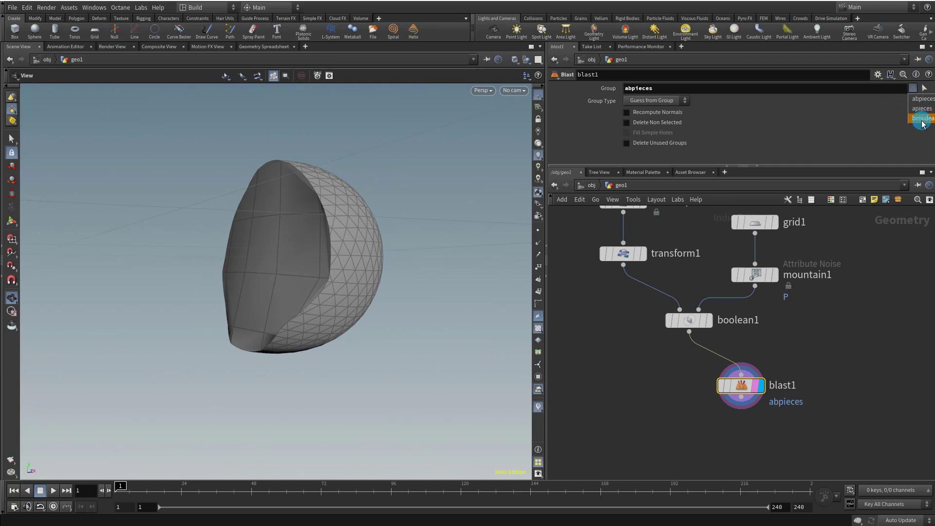
pyautogui.click(921, 120)
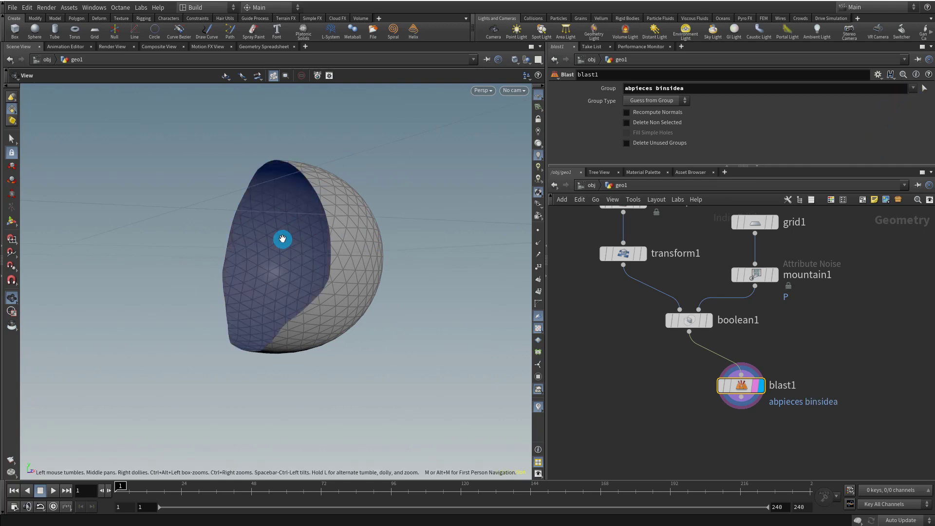
# Add a second Blast node, connect it to the boolean1 output and display it.
pyautogui.moveTo(782, 334); pyautogui.dragTo(771, 277, button='middle')
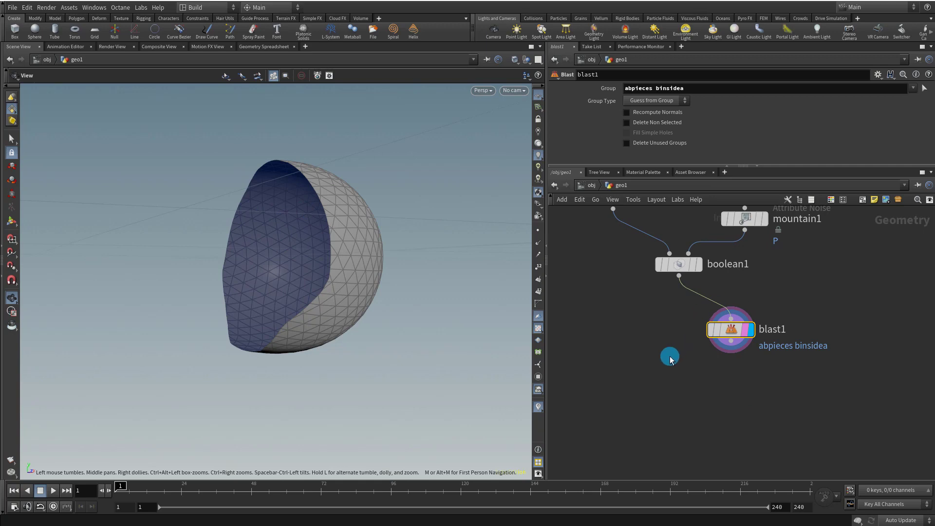
pyautogui.press('Tab')
pyautogui.write('blas')
pyautogui.click(755, 147)
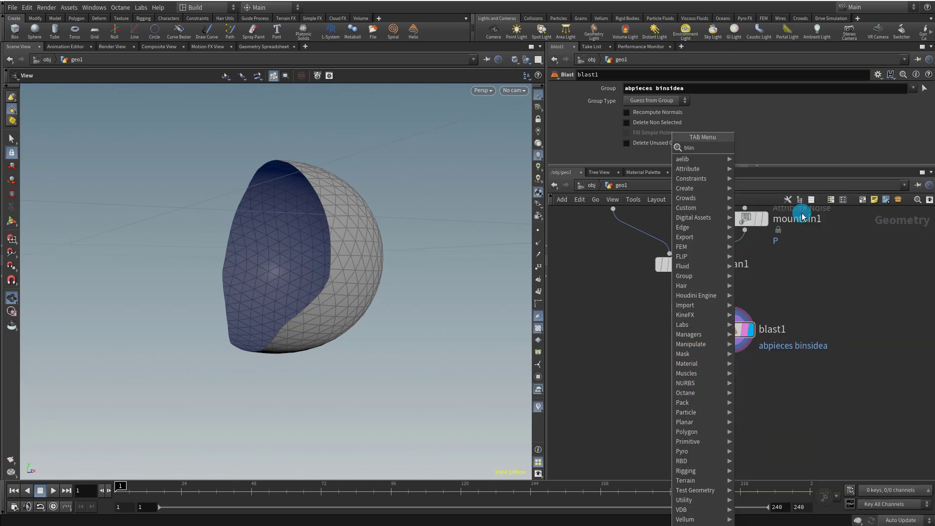
pyautogui.click(591, 364)
pyautogui.moveTo(678, 276); pyautogui.dragTo(598, 348)
pyautogui.press('r')
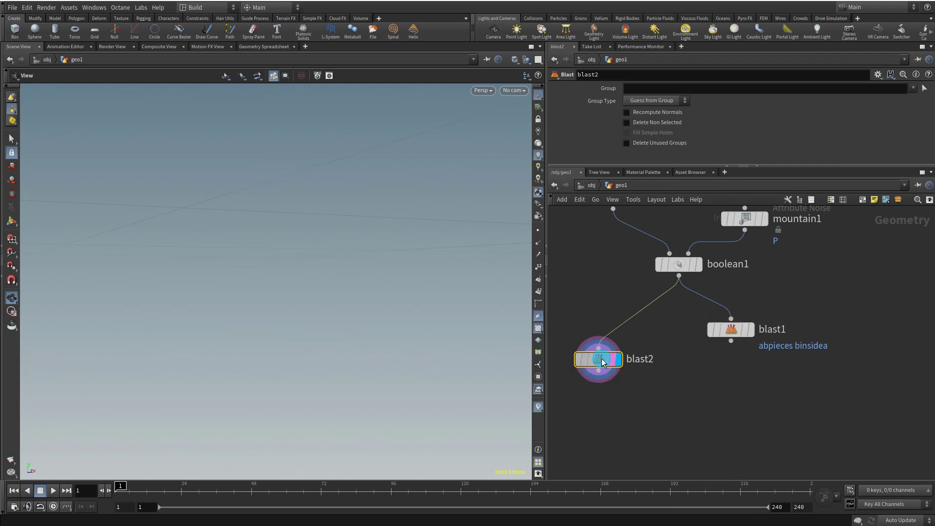
# Set the blast2 group to apieces and binsidea, leaving the other open half of the eggshell.
pyautogui.click(922, 108)
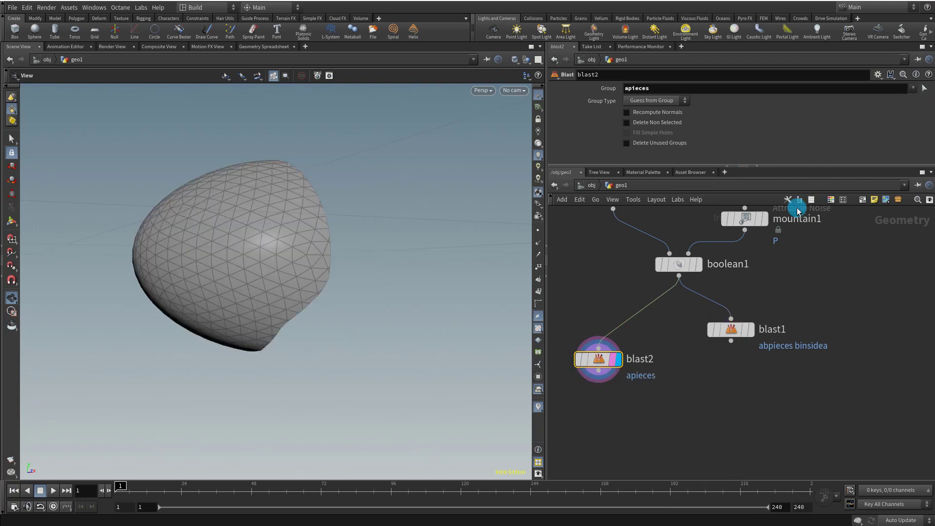
pyautogui.moveTo(313, 234); pyautogui.dragTo(232, 257)
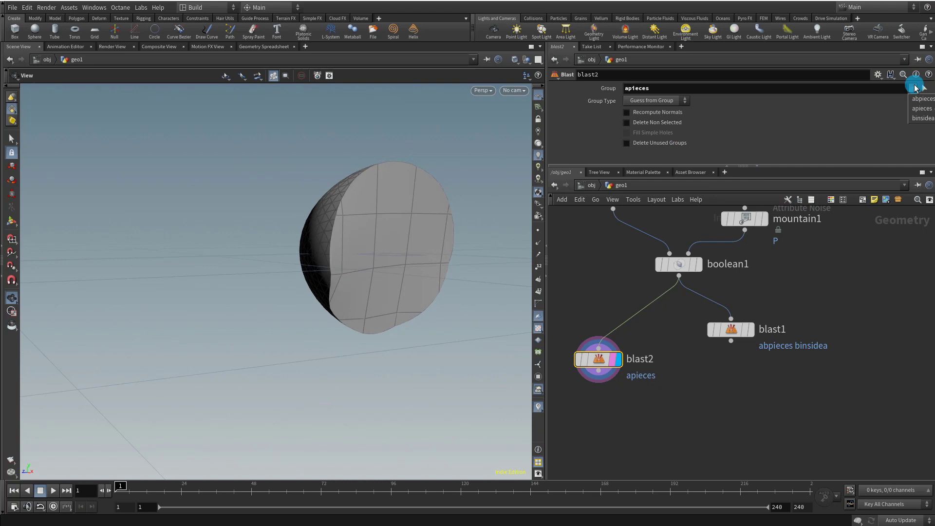
pyautogui.click(923, 118)
pyautogui.moveTo(382, 244); pyautogui.dragTo(271, 234)
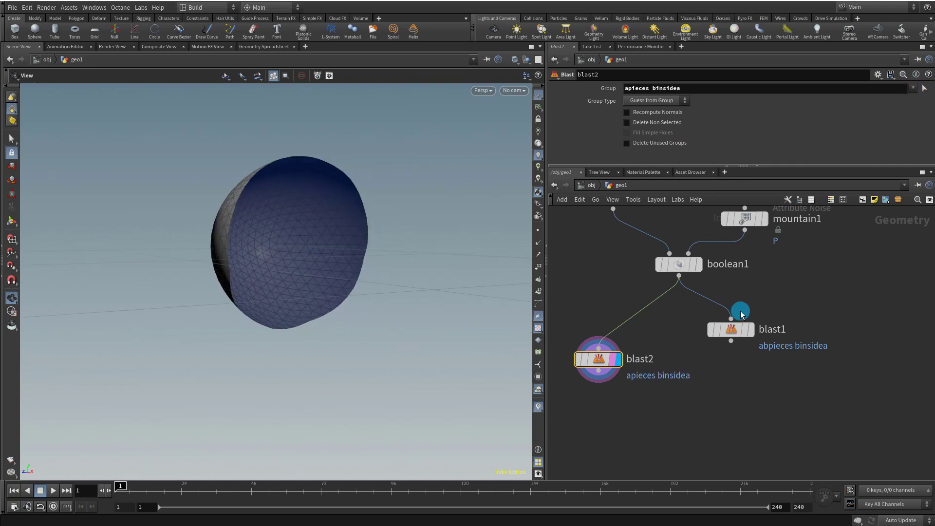
# Display blast1 and arrange the two Blast nodes level with each other below boolean1.
pyautogui.click(749, 329)
pyautogui.moveTo(733, 330); pyautogui.dragTo(747, 350)
pyautogui.moveTo(451, 278); pyautogui.dragTo(341, 224)
pyautogui.moveTo(581, 357); pyautogui.dragTo(576, 350)
# Add a Transform node below blast1, connect it to the blast1 output and display it.
pyautogui.moveTo(747, 354)
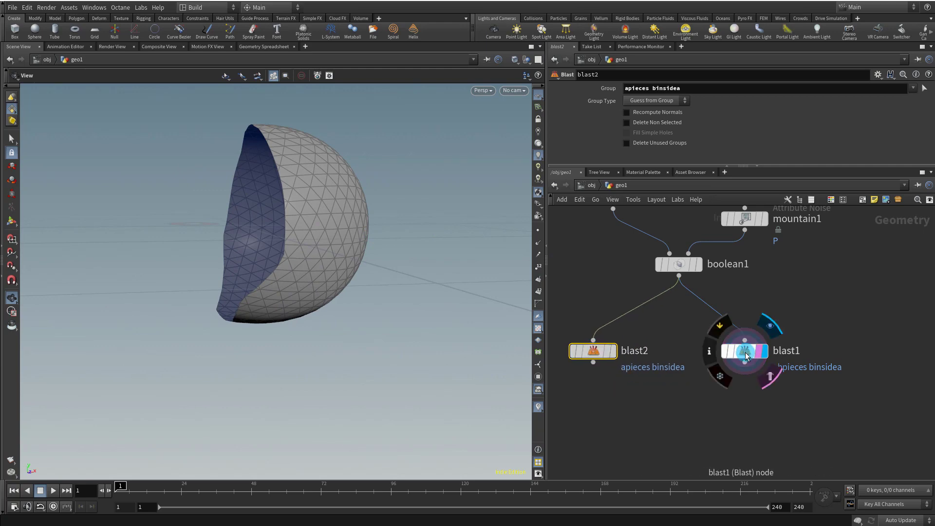
pyautogui.press('Tab')
pyautogui.write('tr')
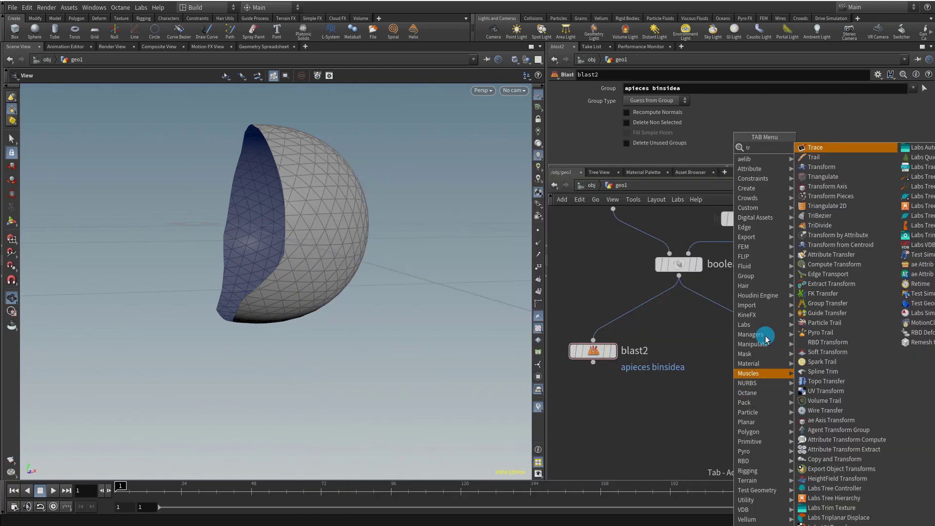
pyautogui.click(851, 166)
pyautogui.click(771, 434)
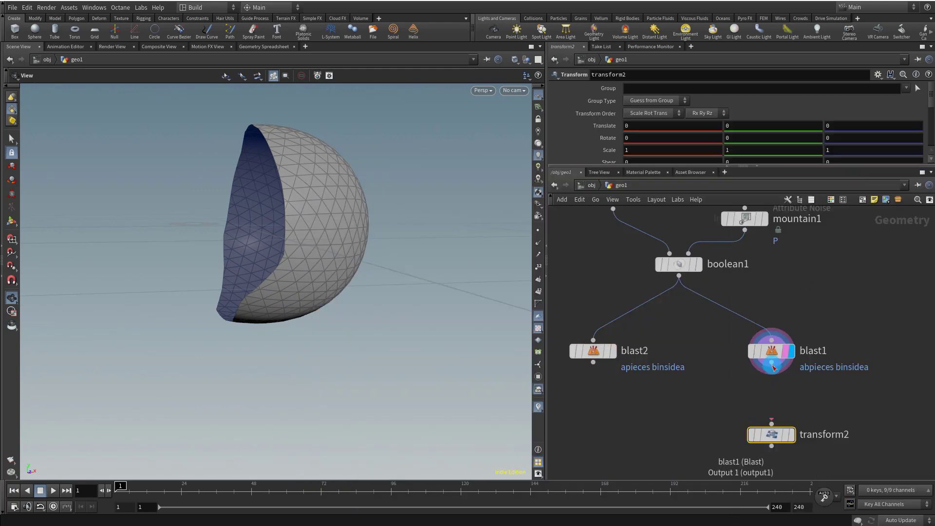
pyautogui.click(790, 432)
# In the front view, move the transform2 pivot to the upper tip of the shell half's open edge.
pyautogui.press('Return')
pyautogui.hotkey('space', '2')
pyautogui.hotkey('space', '3')
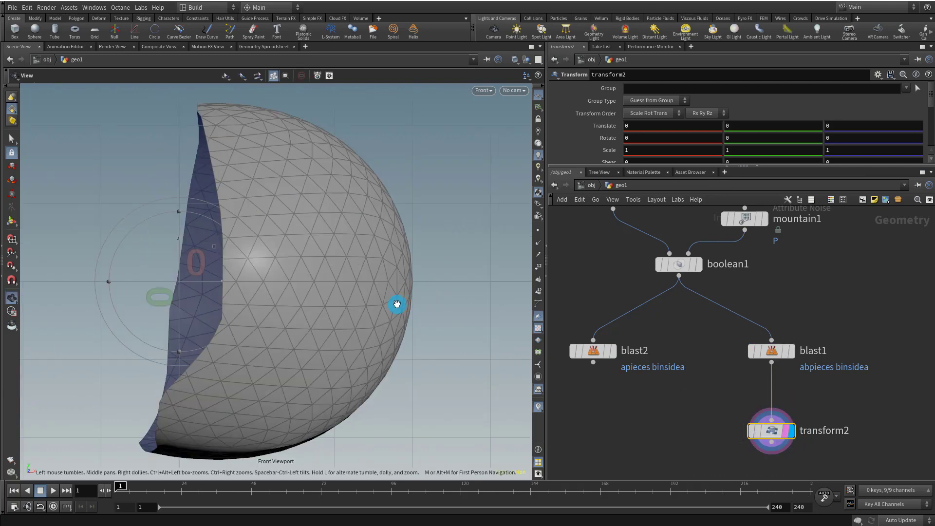
pyautogui.hotkey('space', 'h')
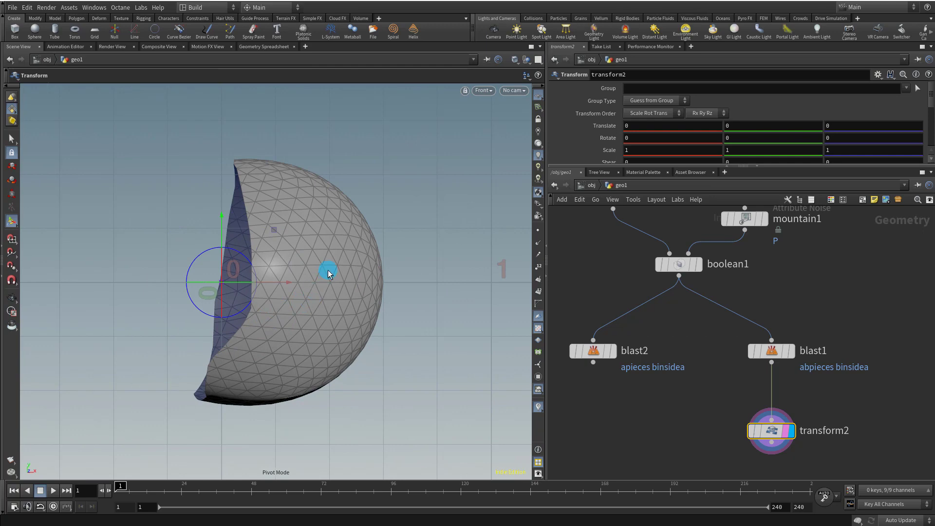
pyautogui.moveTo(225, 228); pyautogui.dragTo(242, 104)
pyautogui.press('Insert')
pyautogui.scroll(5, 291, 167)
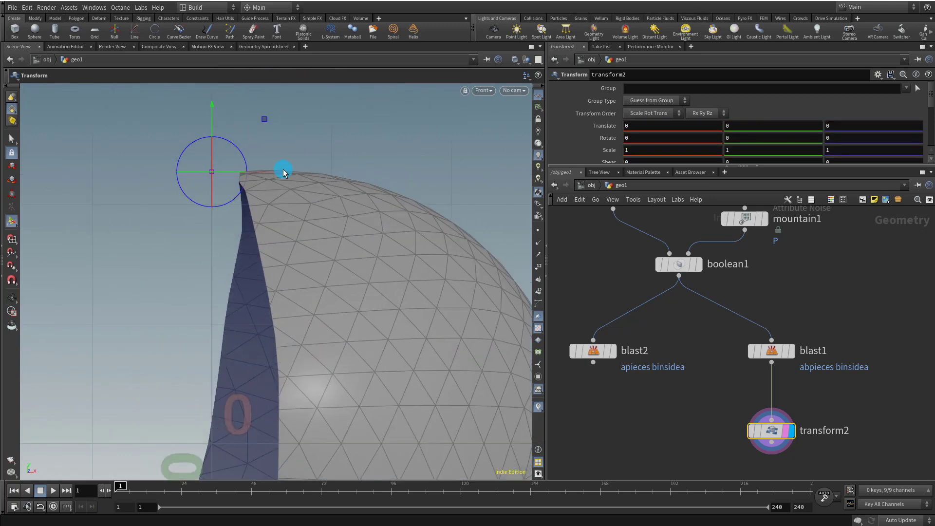
pyautogui.moveTo(273, 174); pyautogui.dragTo(303, 176)
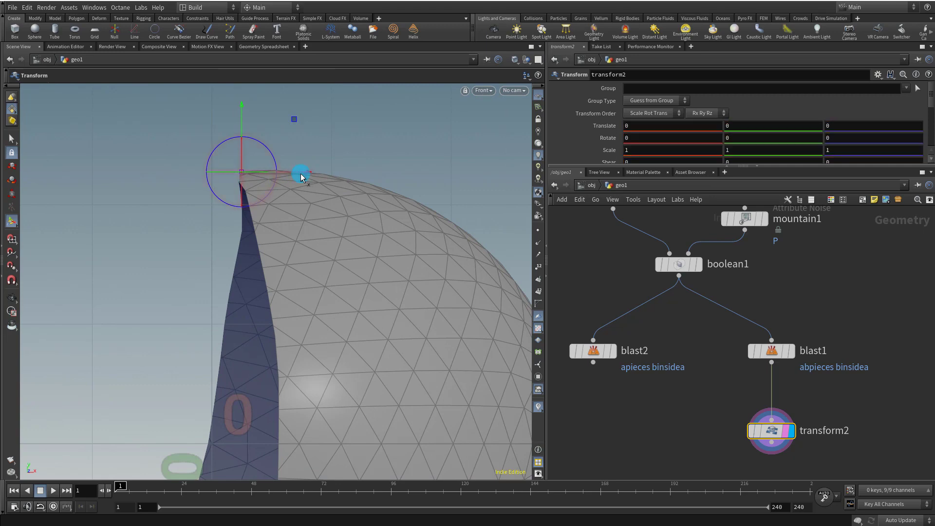
pyautogui.press('Escape')
pyautogui.moveTo(342, 204); pyautogui.dragTo(333, 217)
pyautogui.moveTo(288, 197); pyautogui.dragTo(334, 162)
pyautogui.press('t')
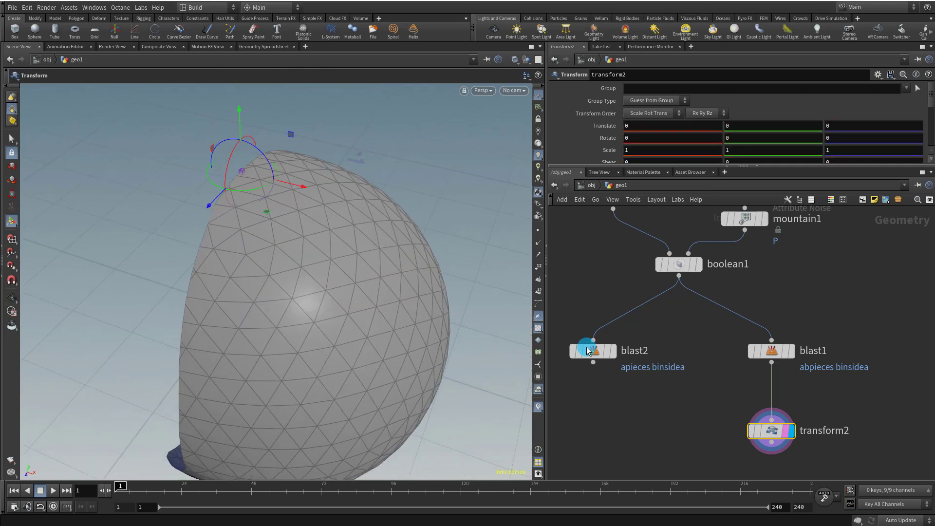
pyautogui.press('Insert')
pyautogui.press('Escape')
pyautogui.moveTo(363, 230); pyautogui.dragTo(267, 302, button='right')
pyautogui.moveTo(267, 303); pyautogui.dragTo(341, 280)
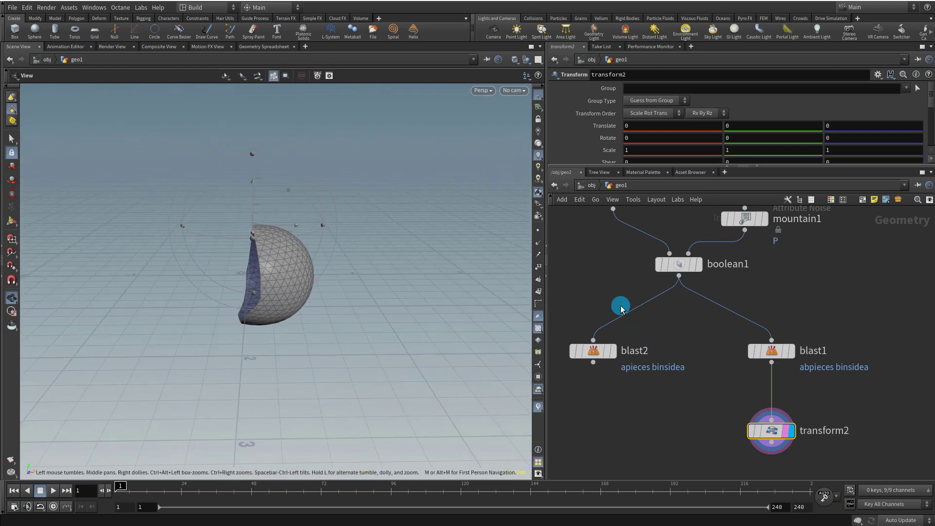
# Duplicate transform2, connect the copy to the blast2 output and display it.
pyautogui.moveTo(575, 294); pyautogui.dragTo(580, 243, button='middle')
pyautogui.press('Return')
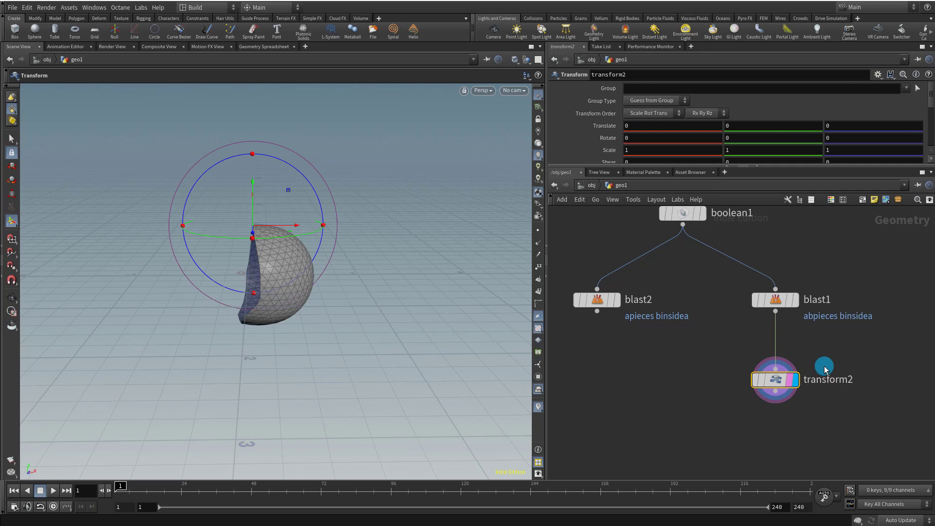
pyautogui.hotkey('ctrl', 'v')
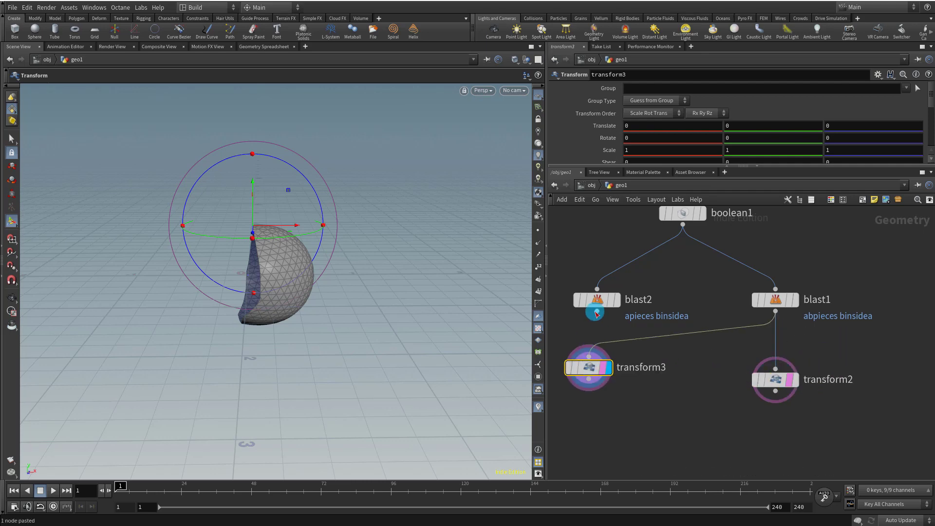
pyautogui.click(590, 392)
# Keyframe transform2's rotation at frame 1, and at frame 36 rotate its shell half open to 60 degrees around Z.
pyautogui.click(781, 385)
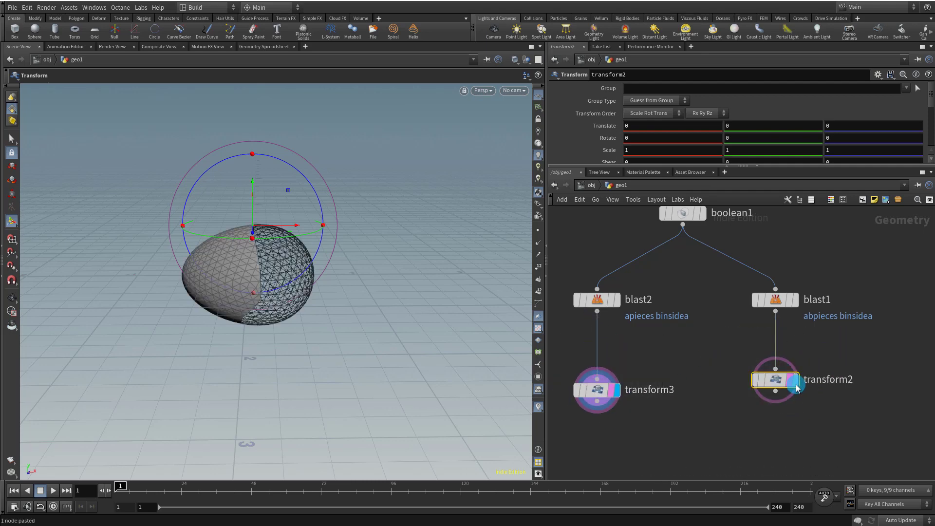
pyautogui.click(126, 429)
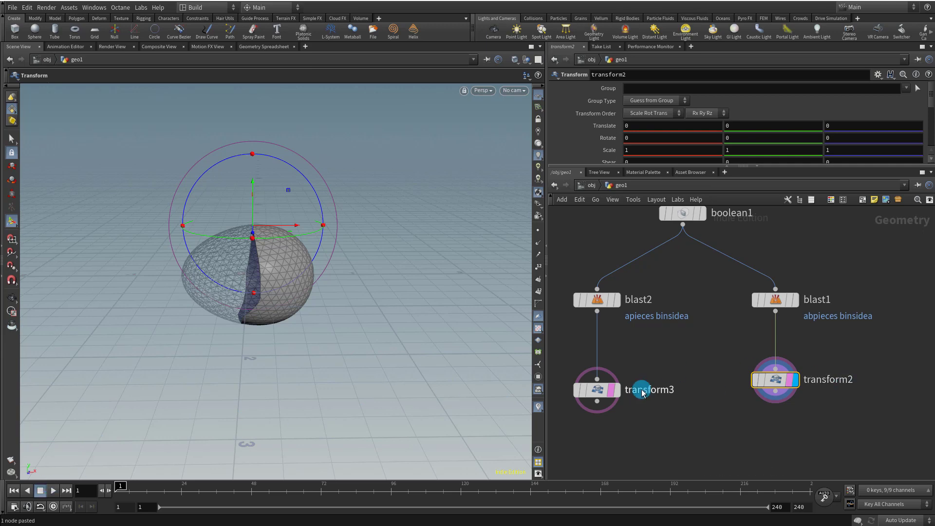
pyautogui.keyDown('alt'); pyautogui.click(606, 139); pyautogui.keyUp('alt')
pyautogui.moveTo(160, 487); pyautogui.dragTo(175, 487)
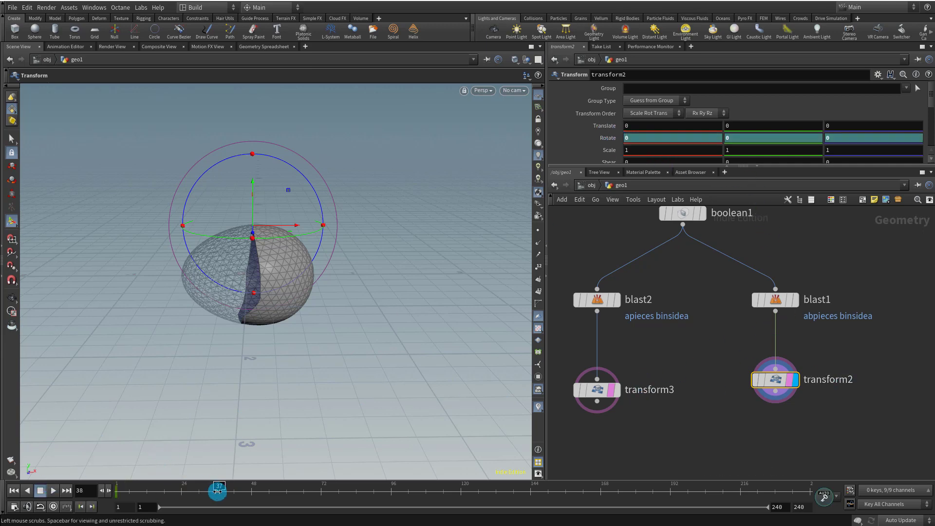
pyautogui.keyDown('alt'); pyautogui.moveTo(360, 190); pyautogui.dragTo(378, 186); pyautogui.keyUp('alt')
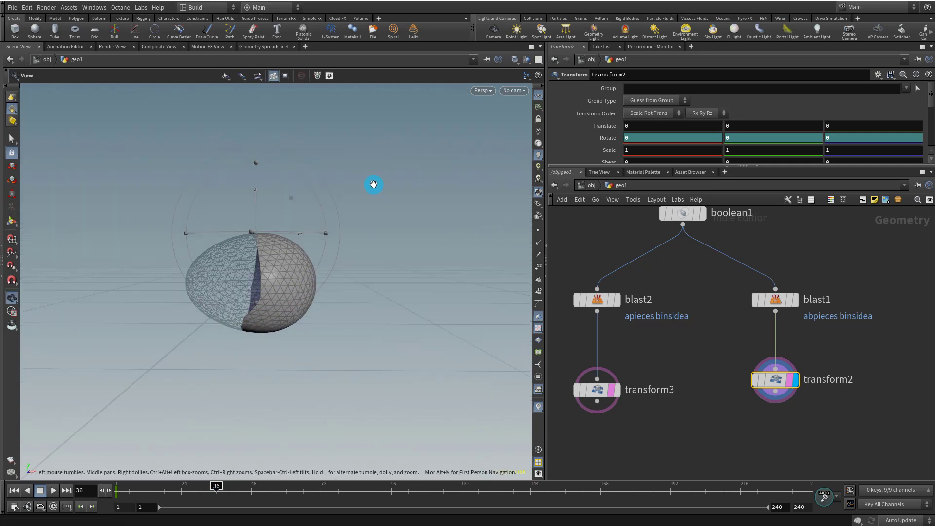
pyautogui.moveTo(318, 202); pyautogui.dragTo(261, 150)
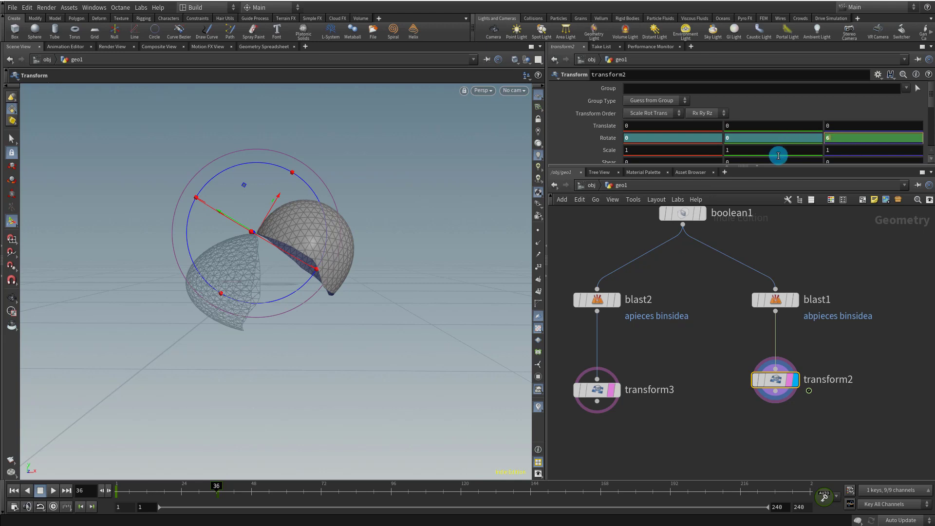
# Keyframe transform3's rotation at frame 1, and at frame 30 rotate its shell half open to about -46 degrees around Z.
pyautogui.click(617, 391)
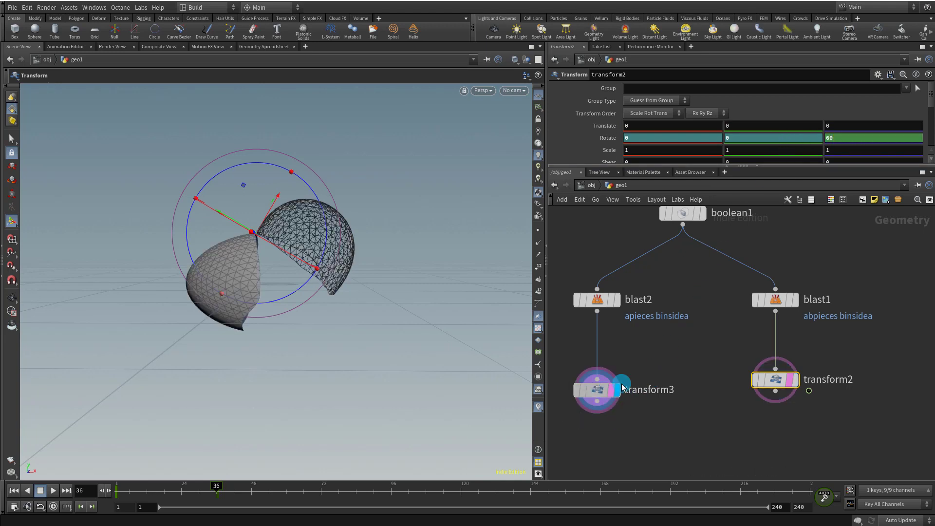
pyautogui.click(121, 487)
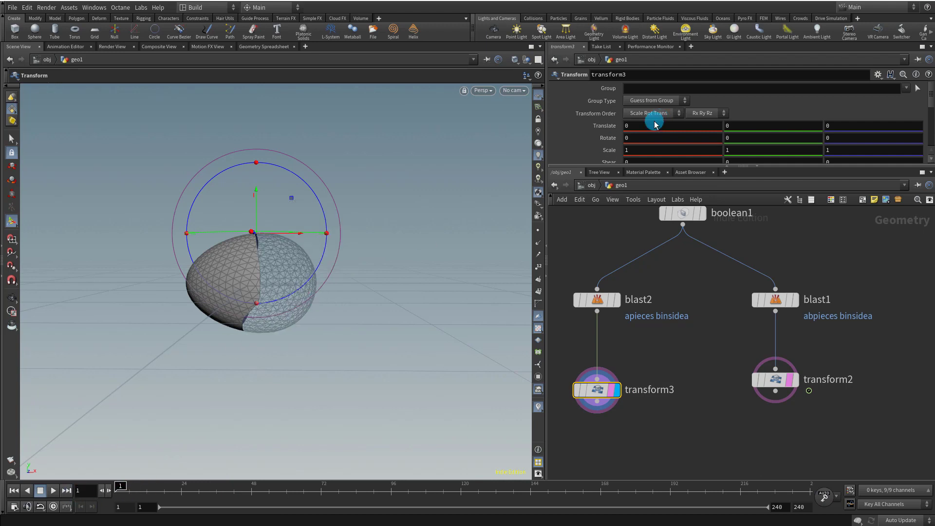
pyautogui.keyDown('alt'); pyautogui.click(606, 138); pyautogui.keyUp('alt')
pyautogui.moveTo(120, 492); pyautogui.dragTo(199, 493)
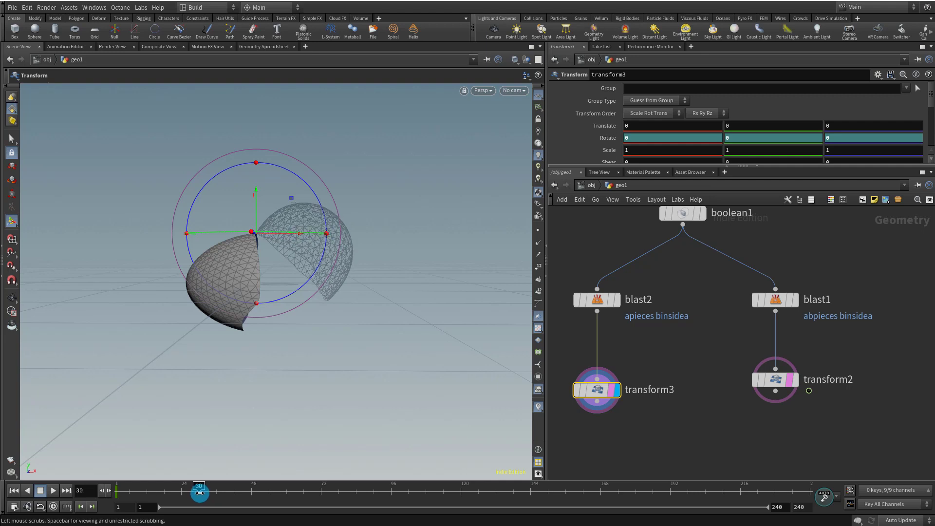
pyautogui.moveTo(320, 210); pyautogui.dragTo(337, 272)
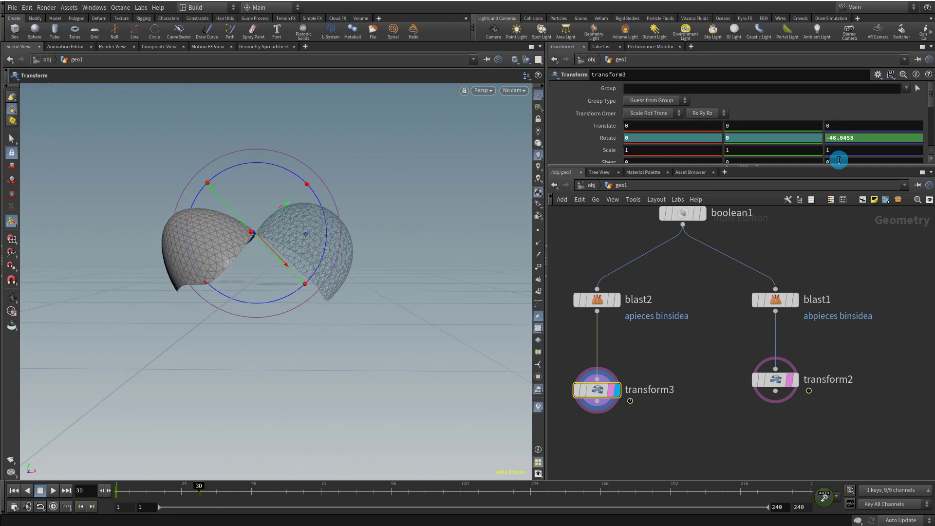
pyautogui.keyDown('alt'); pyautogui.click(864, 138); pyautogui.keyUp('alt')
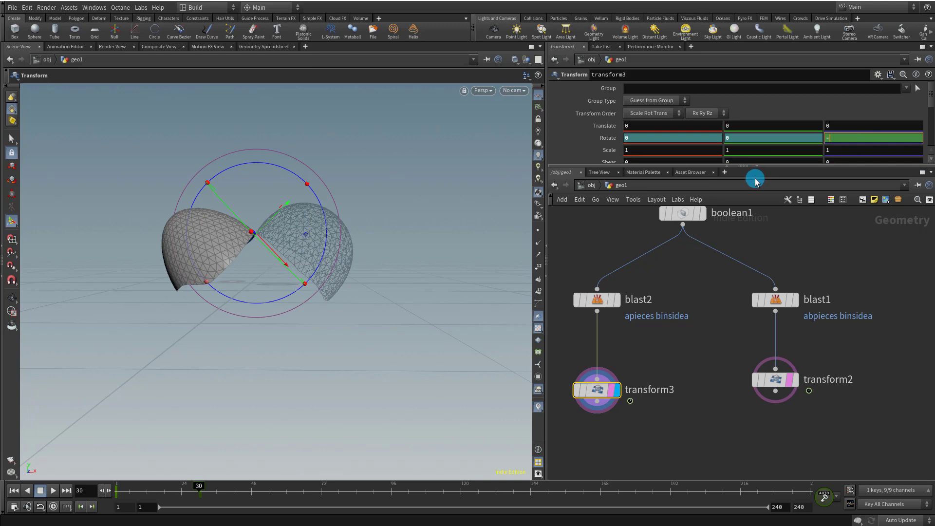
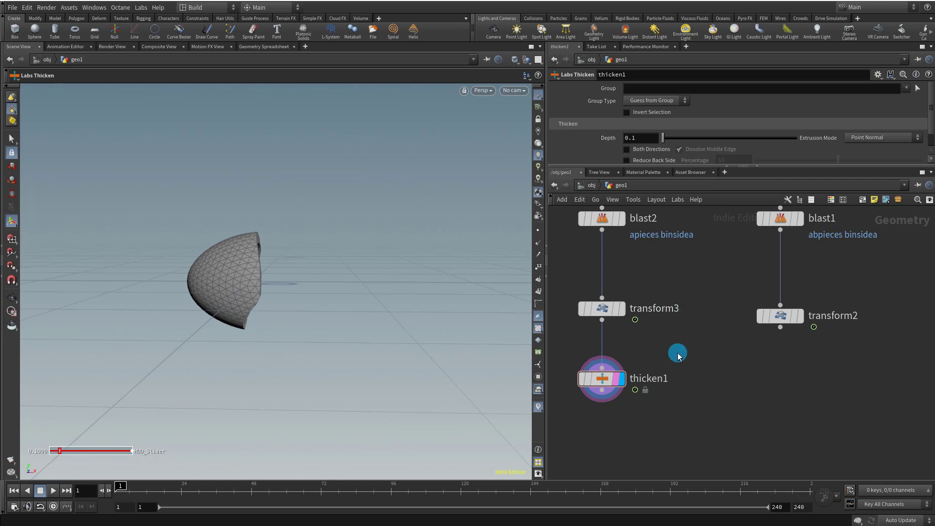
# Set the depth of the thicken1 node to -0.4.
pyautogui.moveTo(678, 349); pyautogui.dragTo(577, 424)
pyautogui.press('Escape')
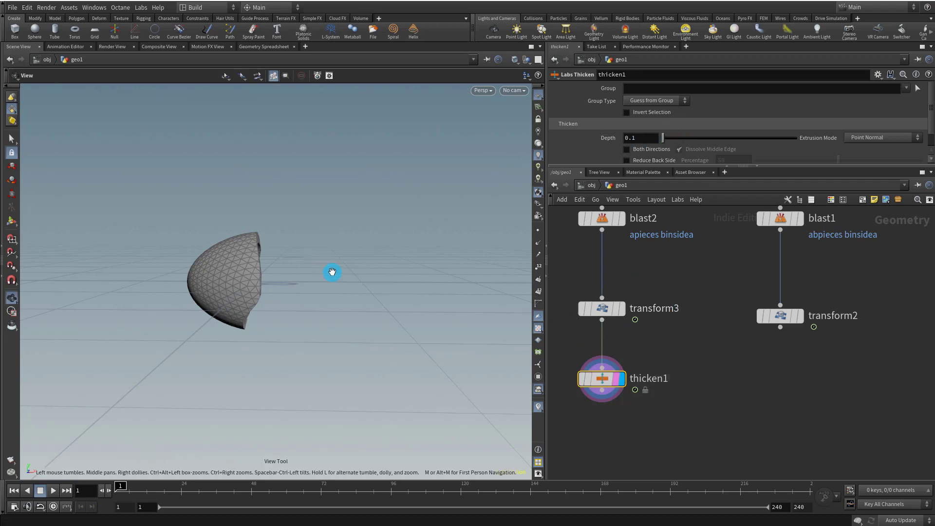
pyautogui.moveTo(330, 271); pyautogui.dragTo(565, 183)
pyautogui.click(628, 138)
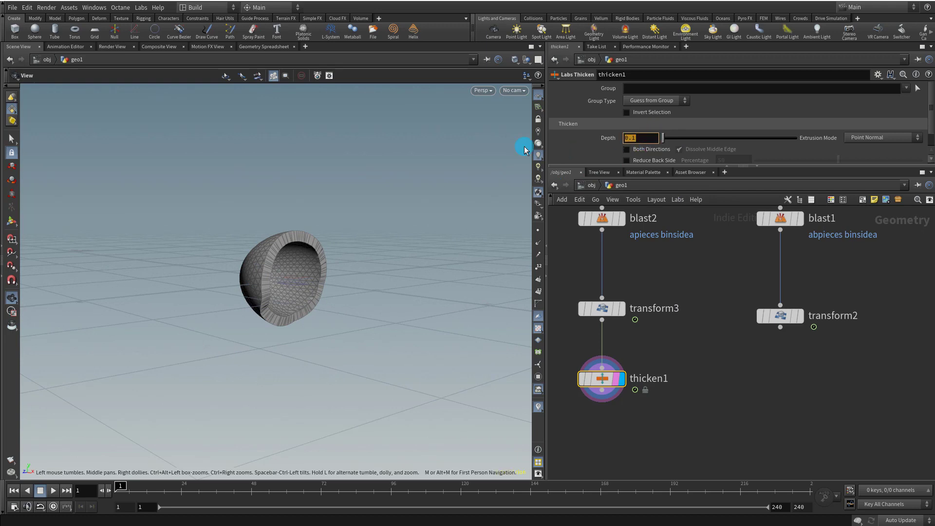
pyautogui.write('-0.5')
pyautogui.press('Return')
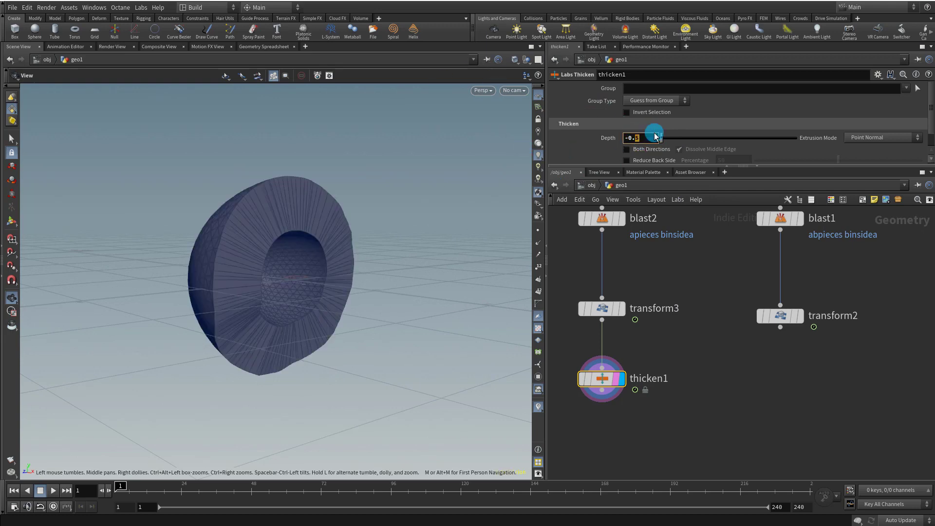
pyautogui.press('Return')
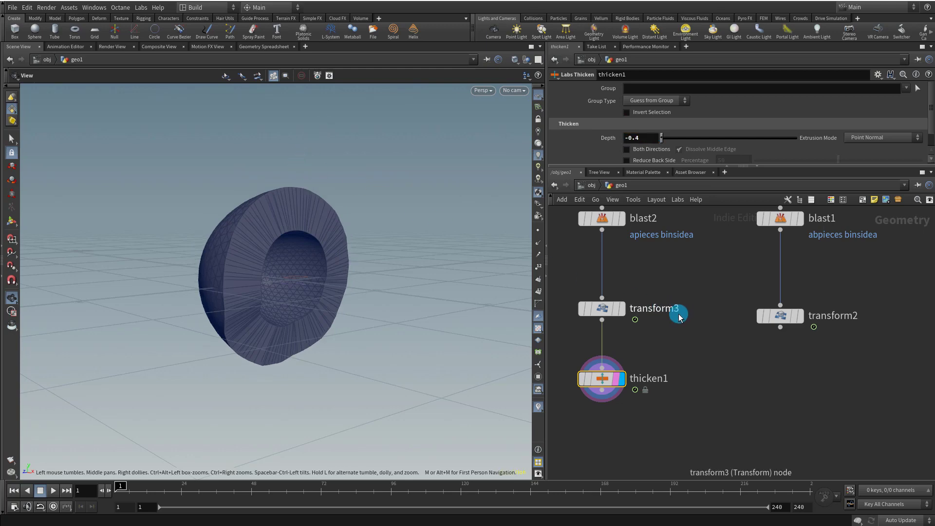
# Add a Reverse node, connect it to the thicken1 output and display it.
pyautogui.scroll(-2, 676, 331)
pyautogui.press('Tab')
pyautogui.moveTo(688, 271)
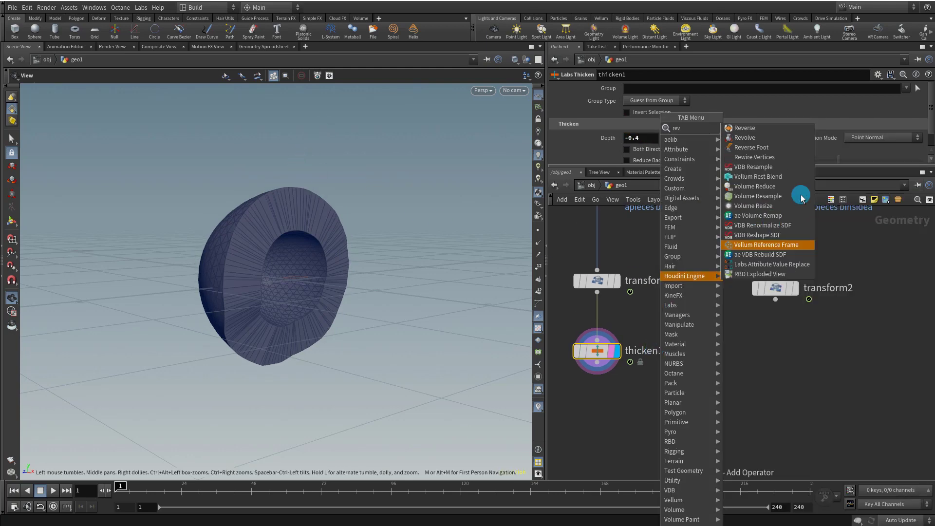
pyautogui.click(776, 125)
pyautogui.click(597, 415)
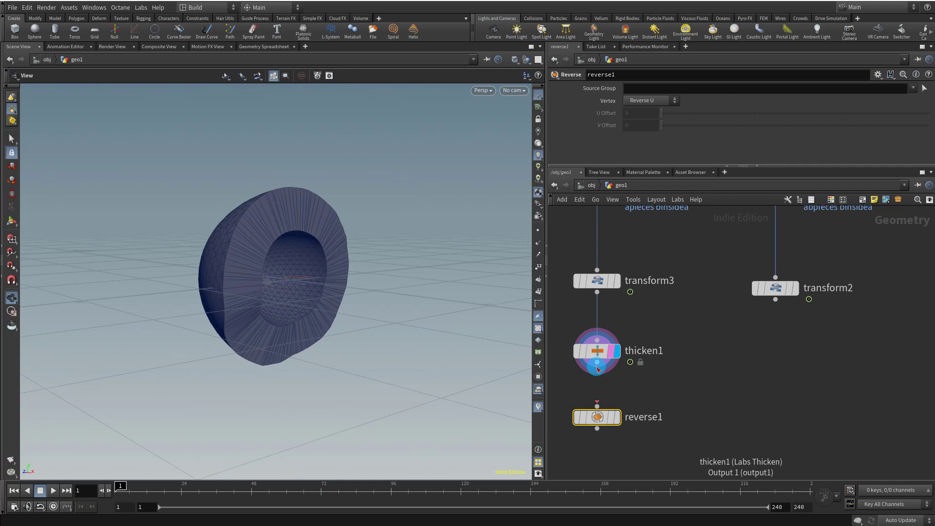
pyautogui.click(616, 417)
# Duplicate thicken1 and reverse1, connect the copies below transform2 and display the copied Reverse node.
pyautogui.hotkey('ctrl', 'c')
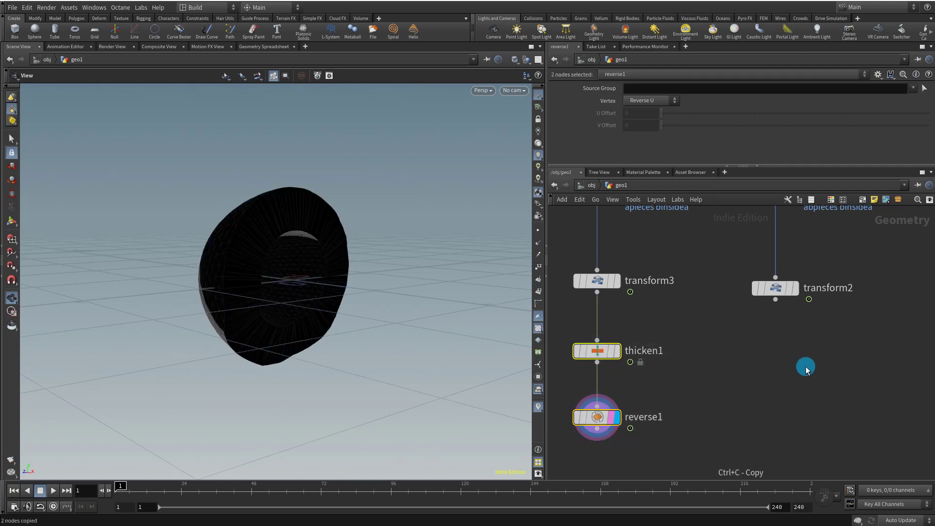
pyautogui.hotkey('ctrl', 'v')
pyautogui.moveTo(775, 300); pyautogui.dragTo(775, 351)
pyautogui.moveTo(136, 489)
pyautogui.mouseDown()
pyautogui.moveTo(188, 489)
pyautogui.moveTo(131, 491)
pyautogui.moveTo(173, 488)
pyautogui.moveTo(146, 488)
pyautogui.moveTo(159, 488)
pyautogui.mouseUp()
pyautogui.moveTo(673, 361); pyautogui.dragTo(667, 313, button='middle')
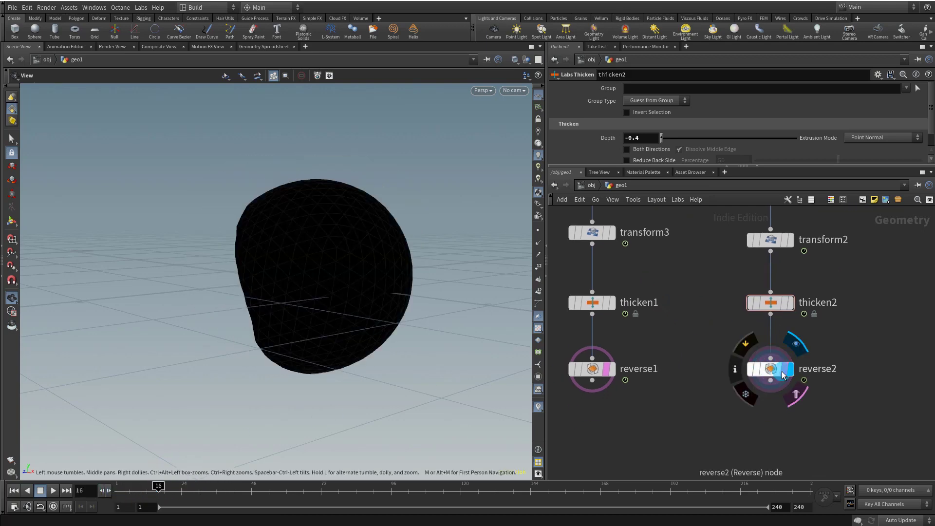
# Add a Merge node, connect reverse1 and reverse2 to it, display it and check the opened shell at frame 36.
pyautogui.press('Tab')
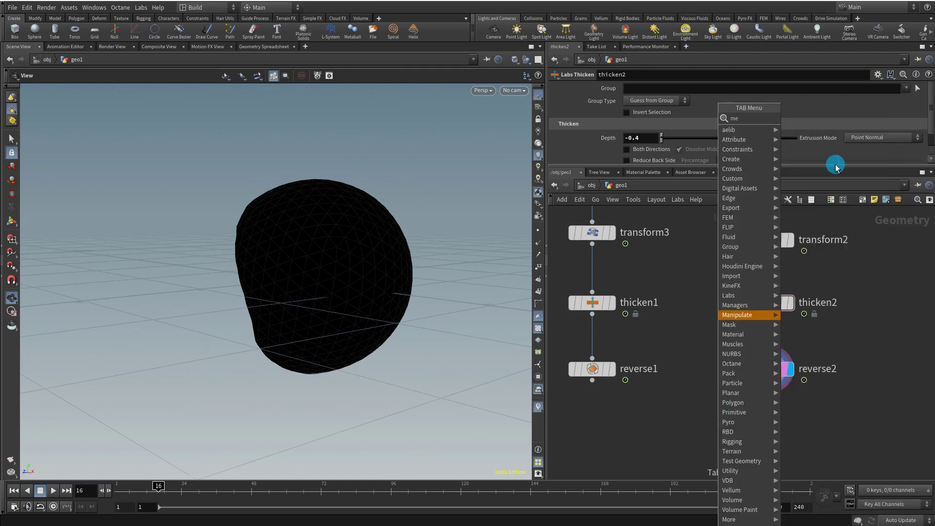
pyautogui.click(818, 69)
pyautogui.moveTo(592, 380); pyautogui.dragTo(687, 424)
pyautogui.moveTo(770, 380); pyautogui.dragTo(701, 440)
pyautogui.click(701, 440)
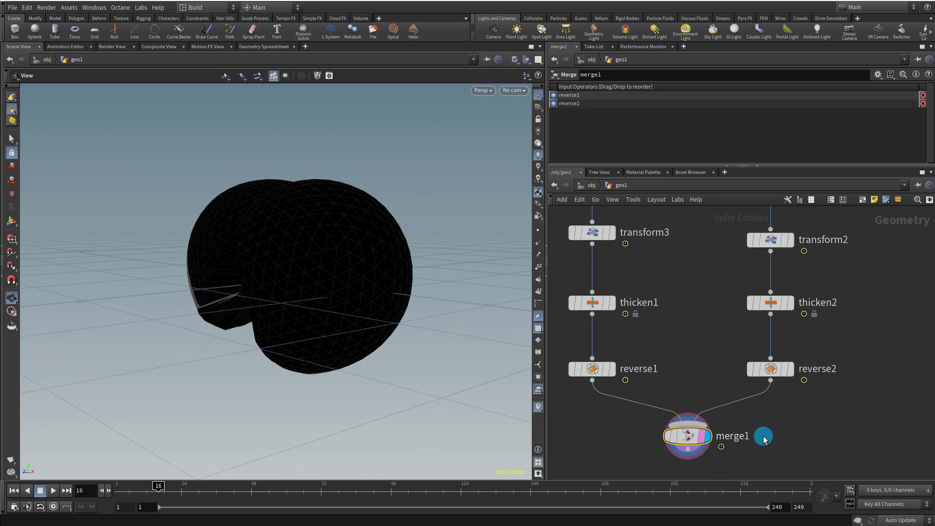
pyautogui.moveTo(136, 483); pyautogui.dragTo(216, 484)
pyautogui.moveTo(319, 209); pyautogui.dragTo(419, 206)
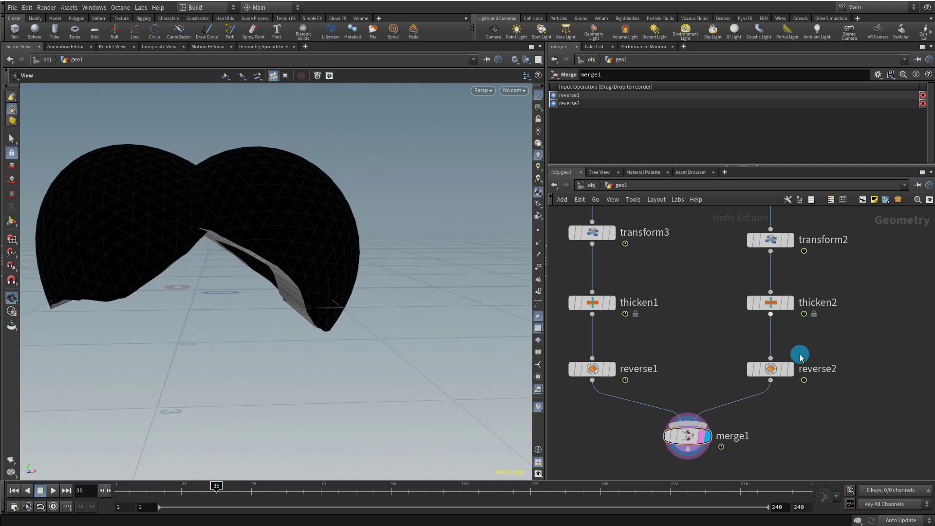
# Add an Attribute Delete node below merge1 and connect it to the merge1 output.
pyautogui.scroll(-3, 636, 356)
pyautogui.press('Tab')
pyautogui.write('del')
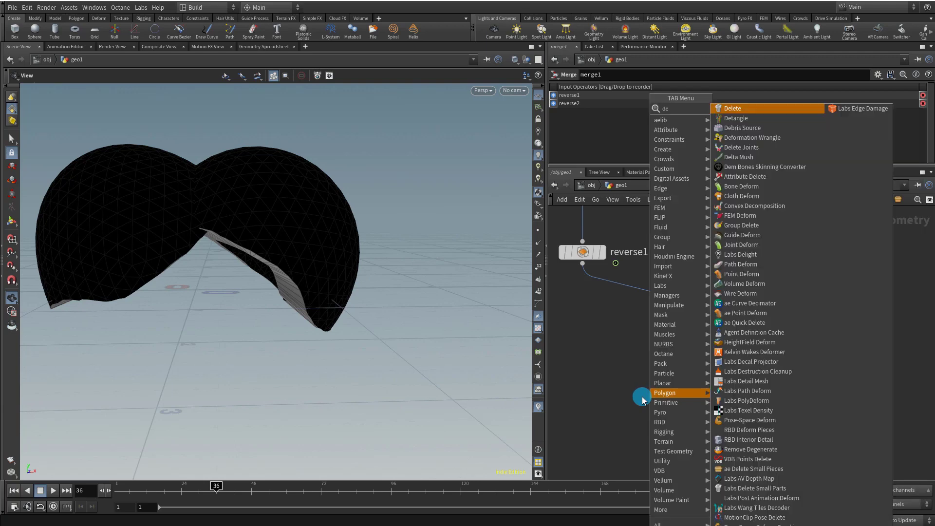
pyautogui.click(776, 138)
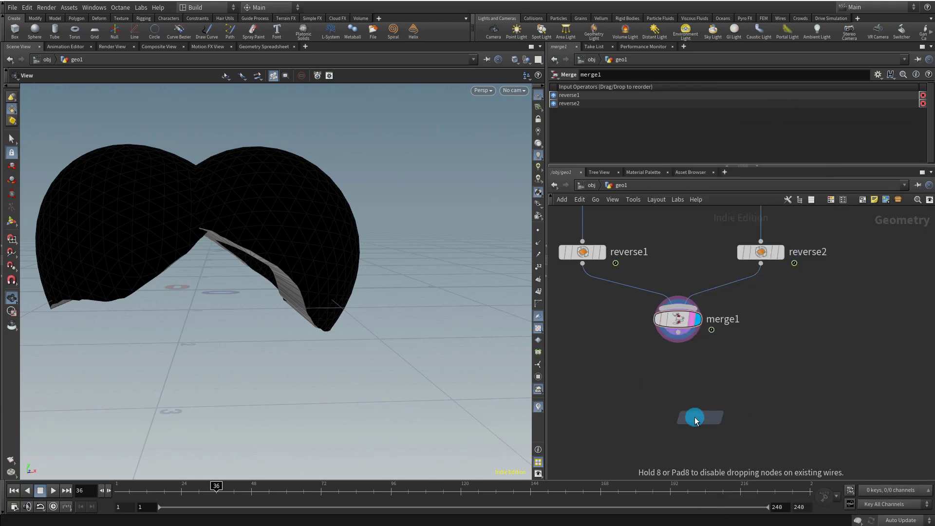
pyautogui.click(688, 397)
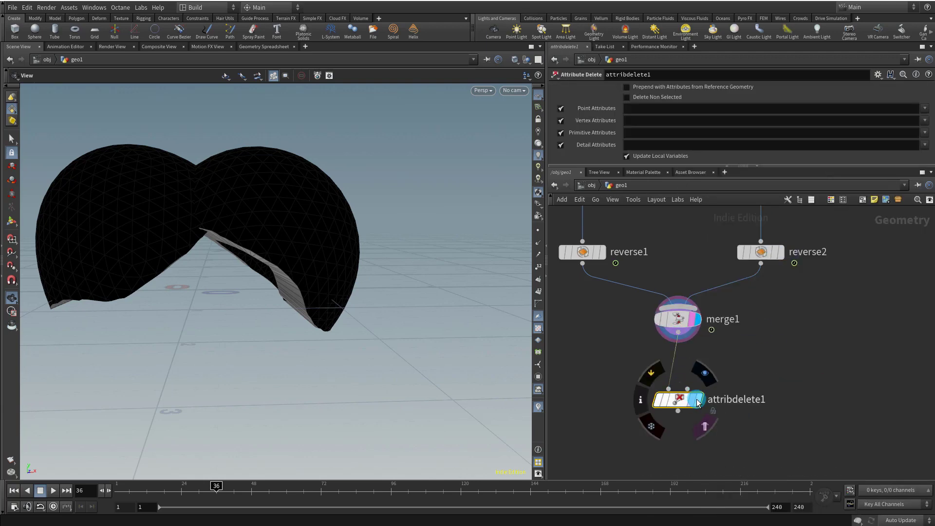
# Delete the vertex attribute N in attribdelete1, display the node and check the shell at frames 8 and 36.
pyautogui.click(924, 120)
pyautogui.click(814, 198)
pyautogui.moveTo(140, 484)
pyautogui.mouseDown()
pyautogui.moveTo(90, 490)
pyautogui.moveTo(176, 482)
pyautogui.moveTo(93, 483)
pyautogui.moveTo(135, 484)
pyautogui.mouseUp()
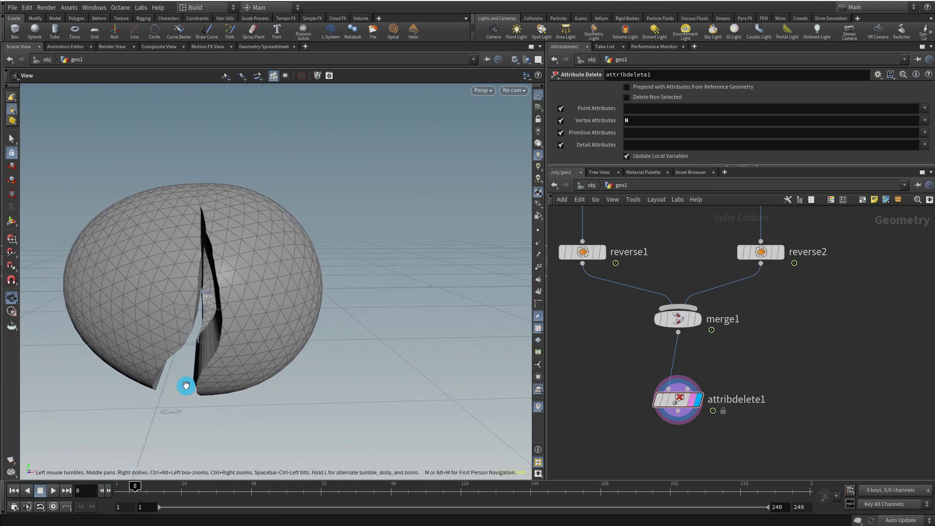
pyautogui.moveTo(262, 348); pyautogui.dragTo(171, 313)
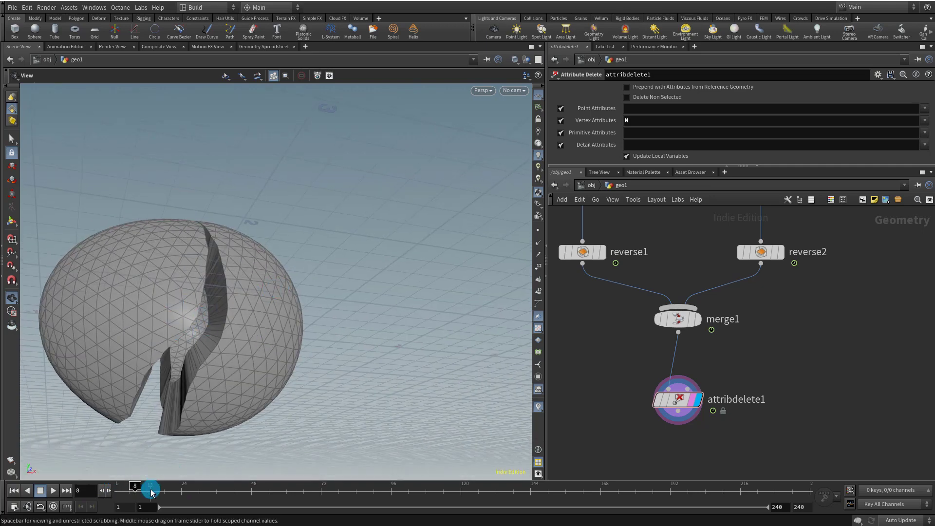
pyautogui.moveTo(148, 487); pyautogui.dragTo(216, 484)
pyautogui.moveTo(211, 293); pyautogui.dragTo(186, 380)
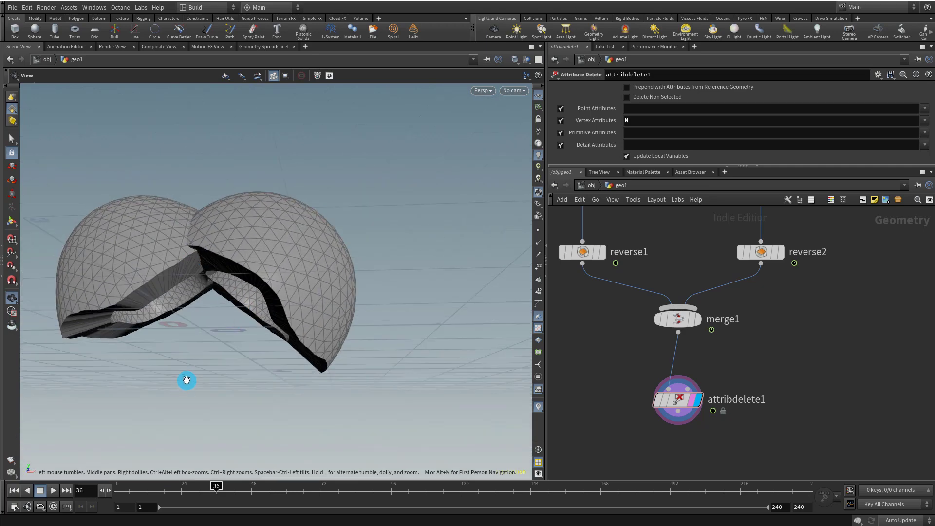
# Set the depth of both thicken1 and thicken2 to -0.3 and check the shell at frame 1.
pyautogui.moveTo(664, 316); pyautogui.dragTo(691, 465, button='middle')
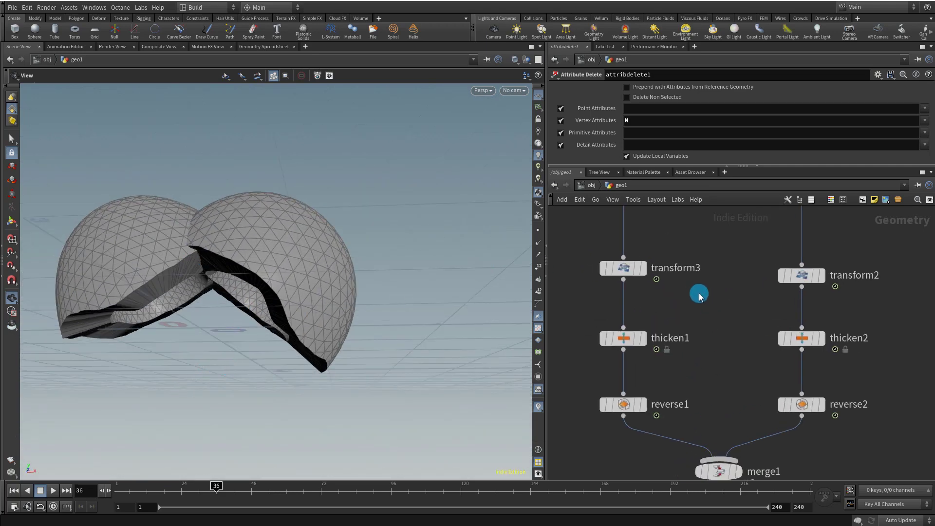
pyautogui.moveTo(699, 292); pyautogui.dragTo(660, 324, button='middle')
pyautogui.moveTo(580, 332); pyautogui.dragTo(871, 369)
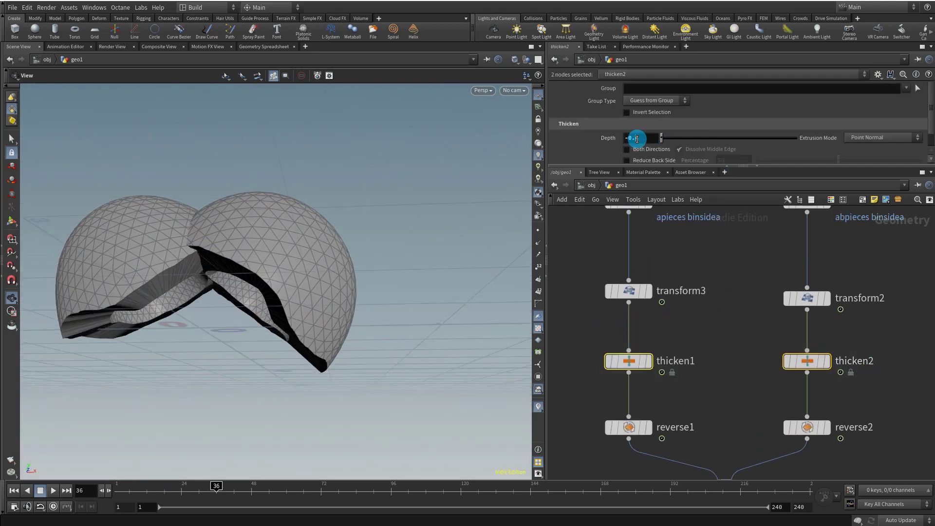
pyautogui.write('3')
pyautogui.press('Return')
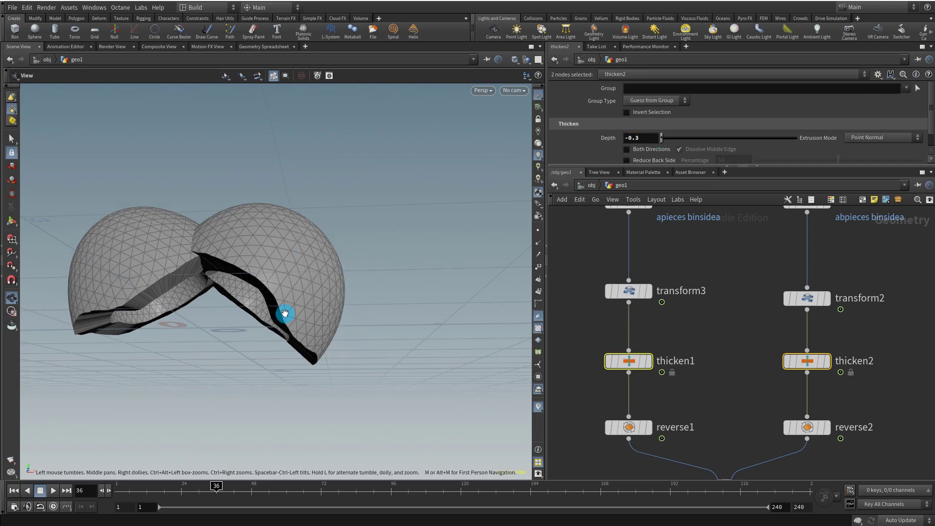
pyautogui.moveTo(131, 483); pyautogui.dragTo(101, 490)
# Add a Transform node below attribdelete1, display it and raise the egg about 2.57 units in Y above the ground.
pyautogui.scroll(-5, 752, 340)
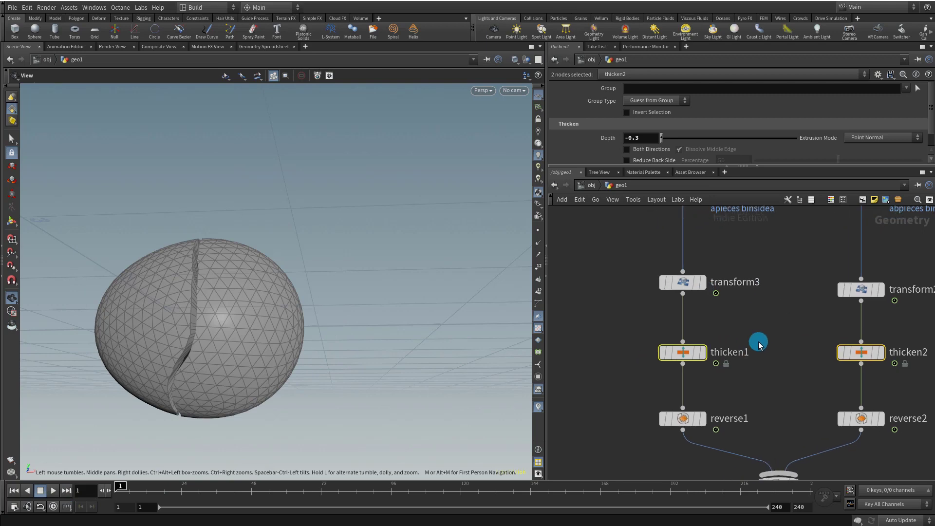
pyautogui.moveTo(723, 350); pyautogui.dragTo(661, 323, button='middle')
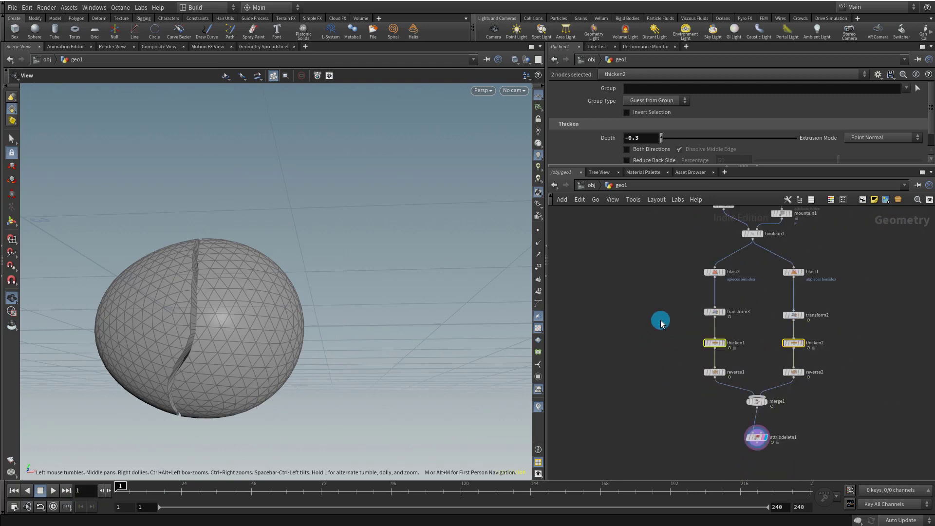
pyautogui.press('Tab')
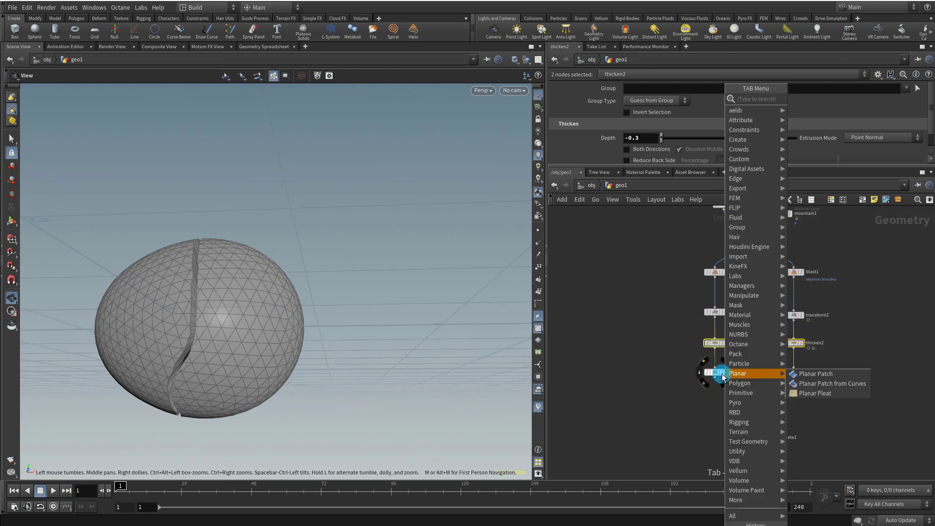
pyautogui.click(834, 121)
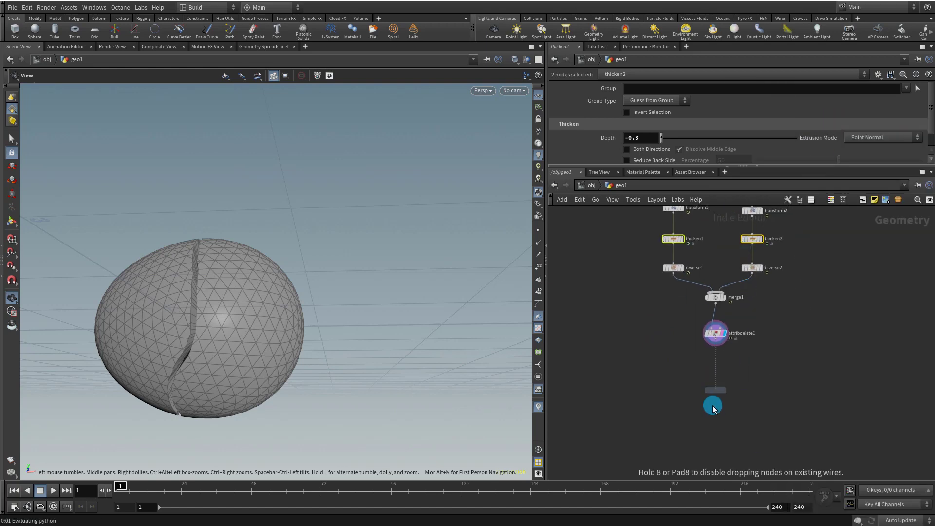
pyautogui.moveTo(713, 348); pyautogui.dragTo(715, 381)
pyautogui.moveTo(253, 384); pyautogui.dragTo(267, 355)
pyautogui.press('Return')
pyautogui.keyDown('alt'); pyautogui.moveTo(282, 292); pyautogui.dragTo(250, 190); pyautogui.keyUp('alt')
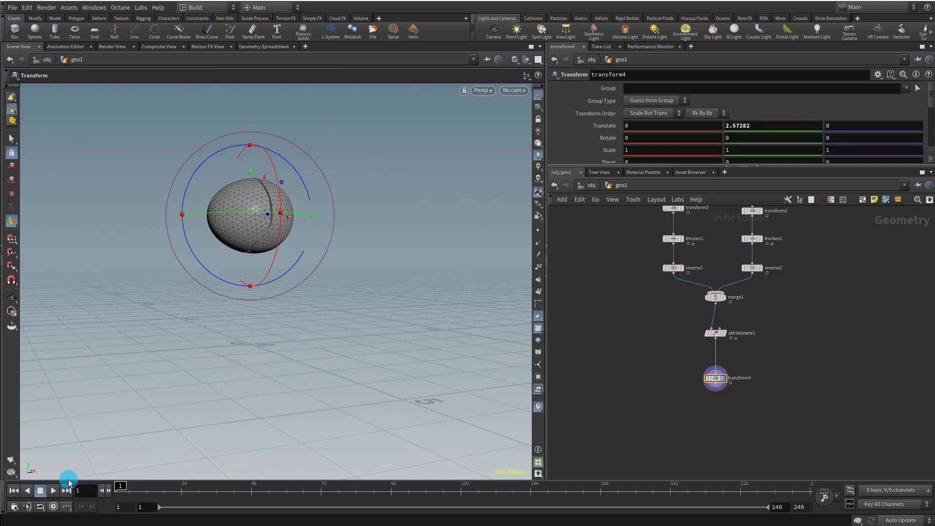
# Play the cracking animation, enable real-time playback, replay it and return to frame 1.
pyautogui.click(40, 491)
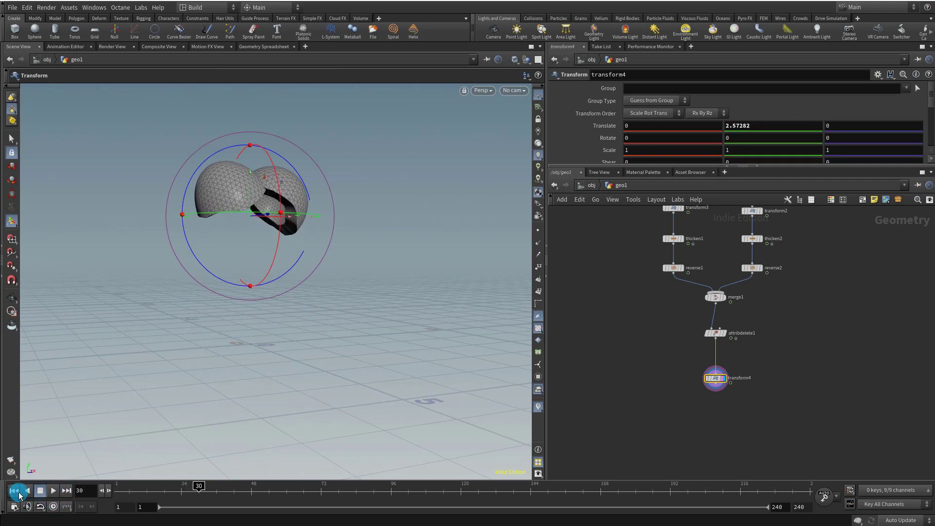
pyautogui.click(15, 491)
pyautogui.click(53, 507)
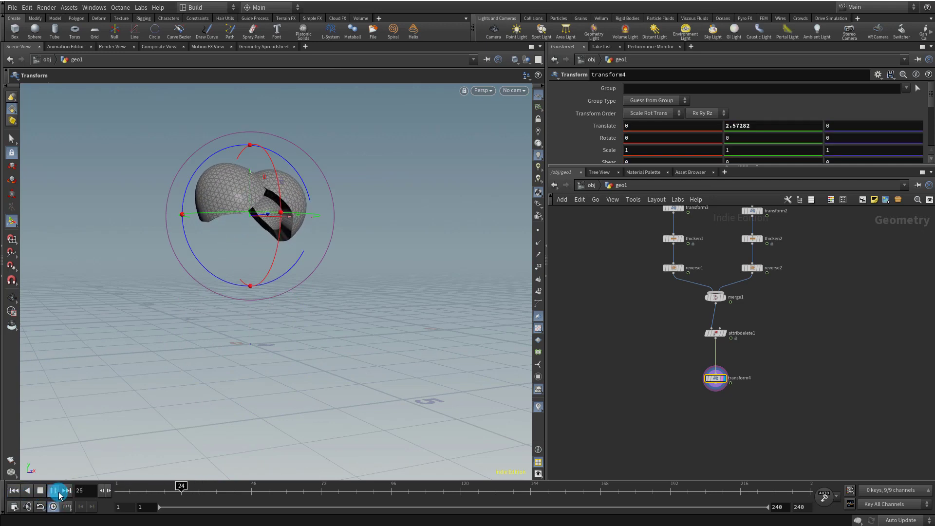
pyautogui.click(77, 492)
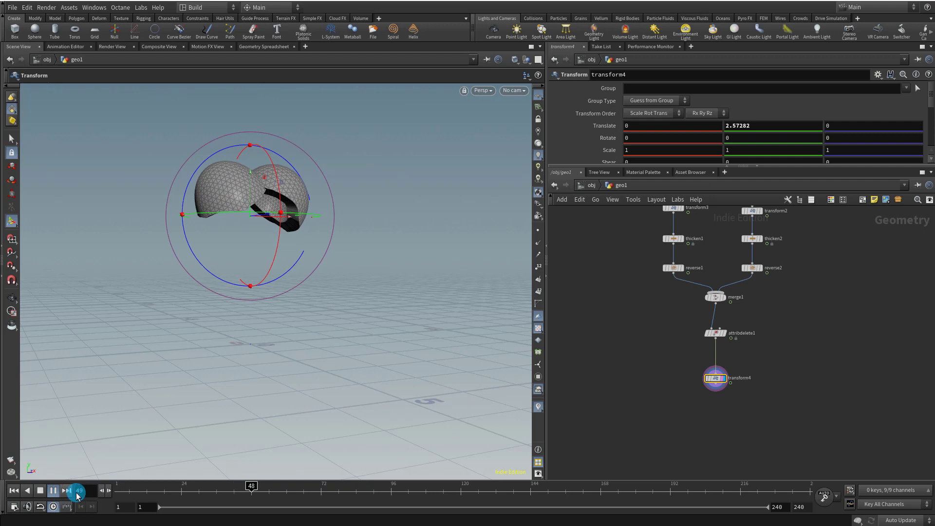
pyautogui.click(40, 491)
pyautogui.click(13, 490)
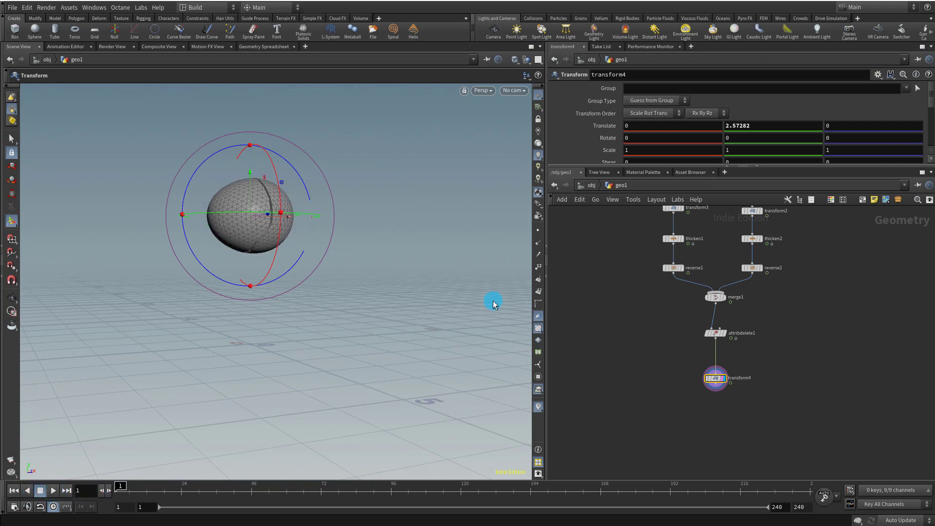
# Retime the rotation keyframes of transform2 and transform3 on the timeline, then play the animation and return to the start.
pyautogui.moveTo(725, 255); pyautogui.dragTo(693, 344, button='middle')
pyautogui.moveTo(792, 340); pyautogui.dragTo(799, 323, button='middle')
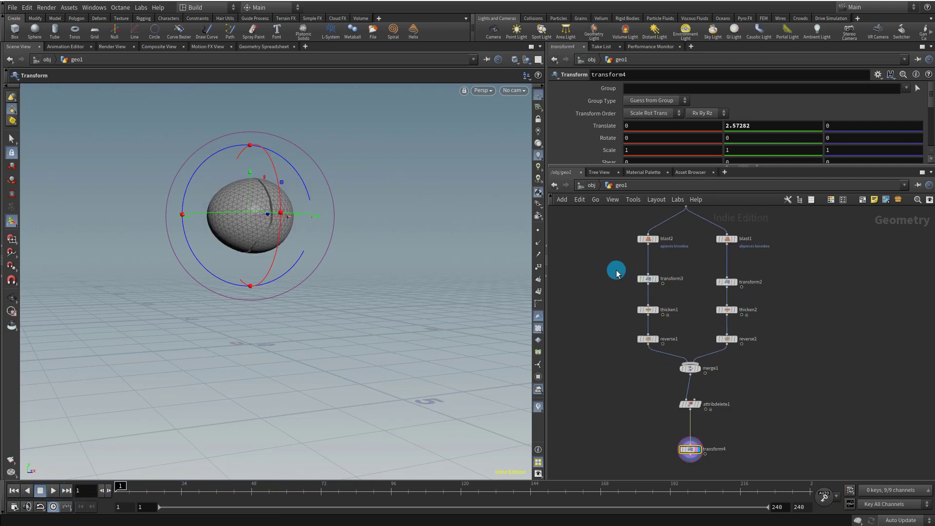
pyautogui.moveTo(757, 275); pyautogui.dragTo(615, 288)
pyautogui.keyDown('shift'); pyautogui.moveTo(253, 488); pyautogui.dragTo(174, 489); pyautogui.keyUp('shift')
pyautogui.click(555, 377)
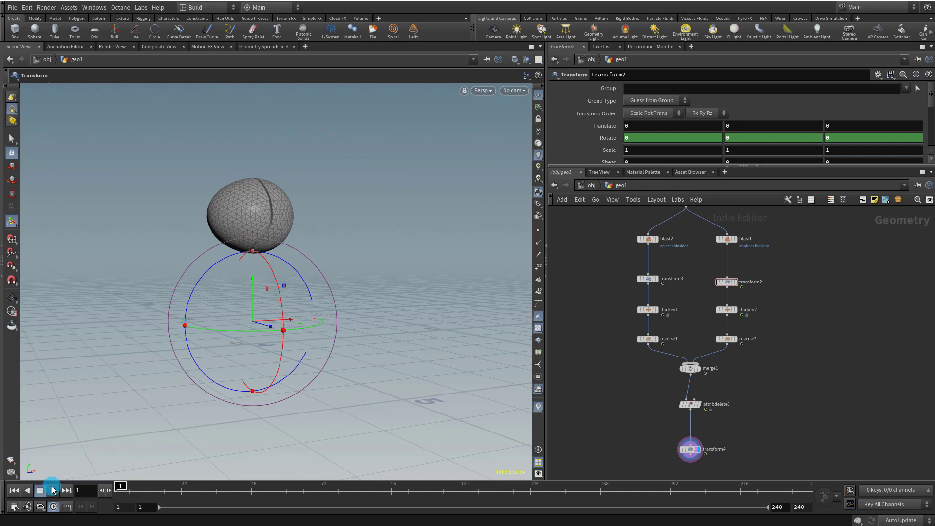
pyautogui.click(54, 490)
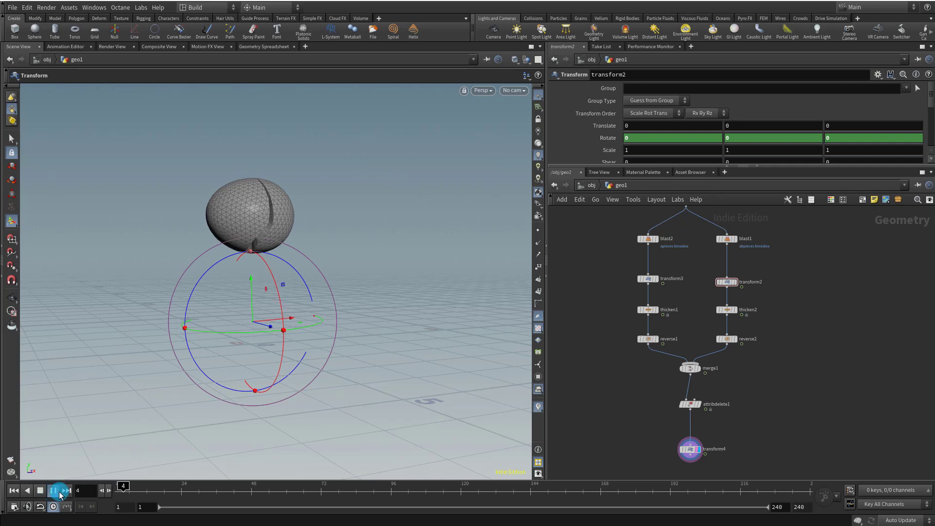
pyautogui.click(131, 497)
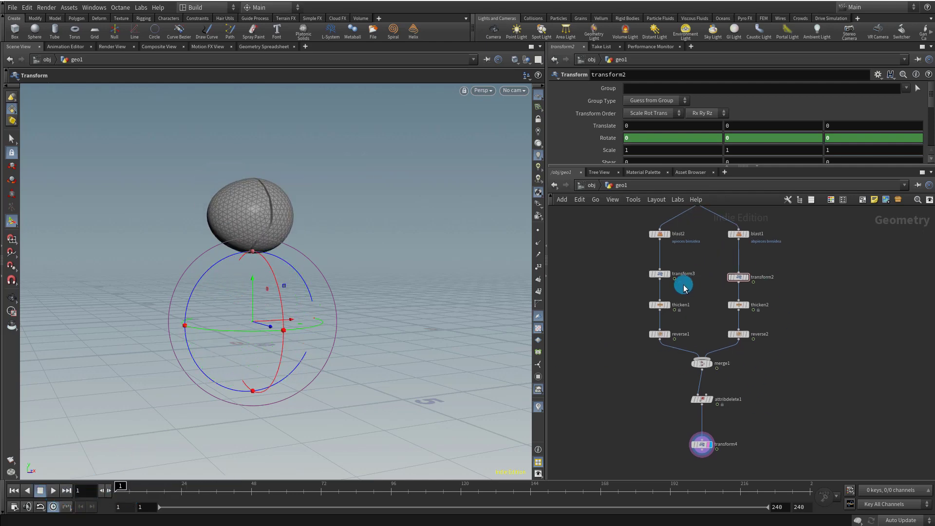
# Switch the viewport to wireframe shading and examine the inside of the closed egg shell.
pyautogui.moveTo(683, 287); pyautogui.dragTo(724, 327, button='middle')
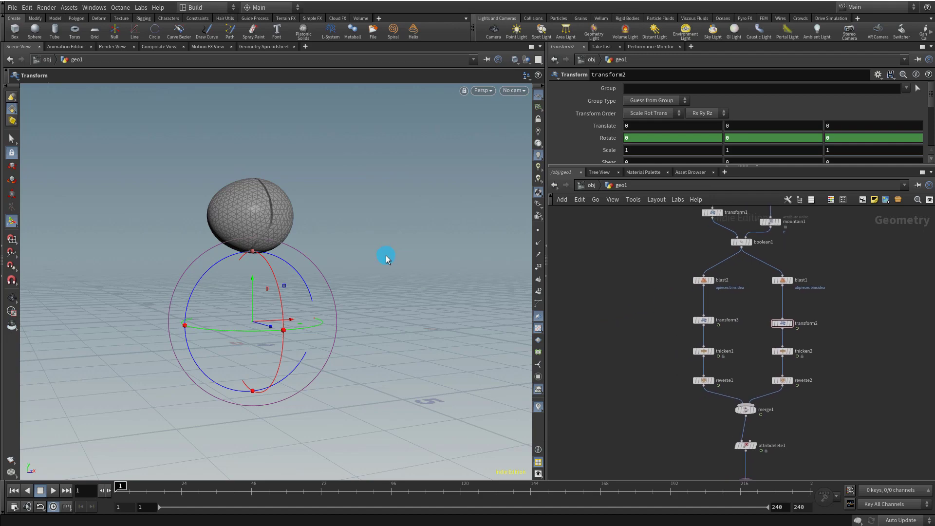
pyautogui.press('Escape')
pyautogui.moveTo(313, 240); pyautogui.dragTo(280, 226)
pyautogui.scroll(5, 280, 225)
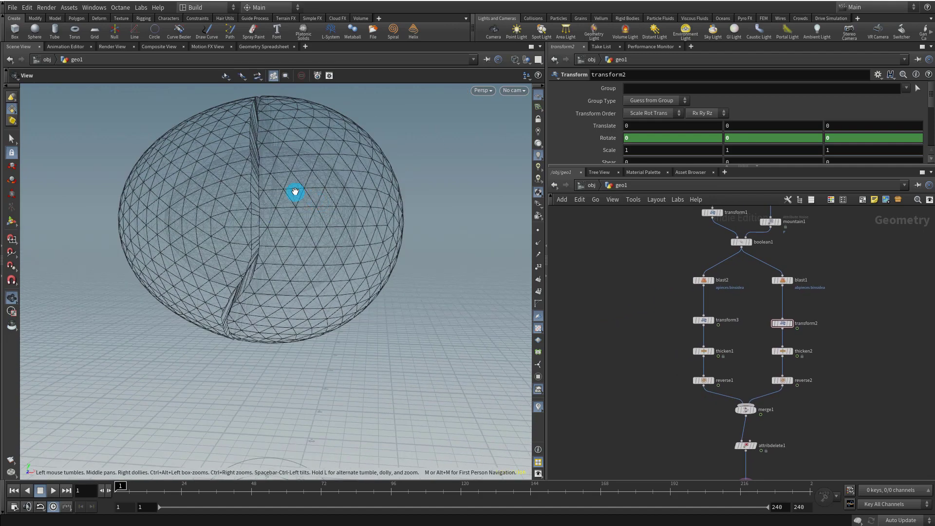
pyautogui.moveTo(295, 192); pyautogui.dragTo(298, 195)
pyautogui.press('t')
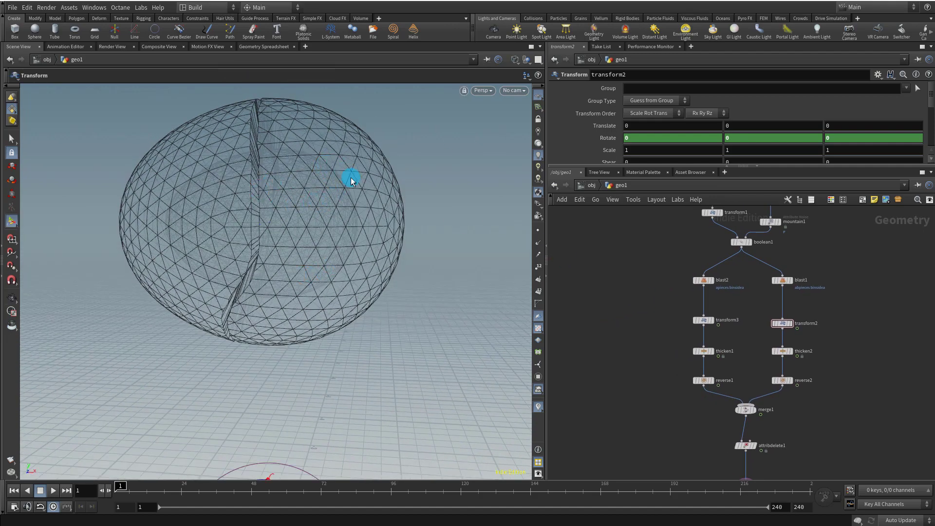
pyautogui.scroll(3, 357, 211)
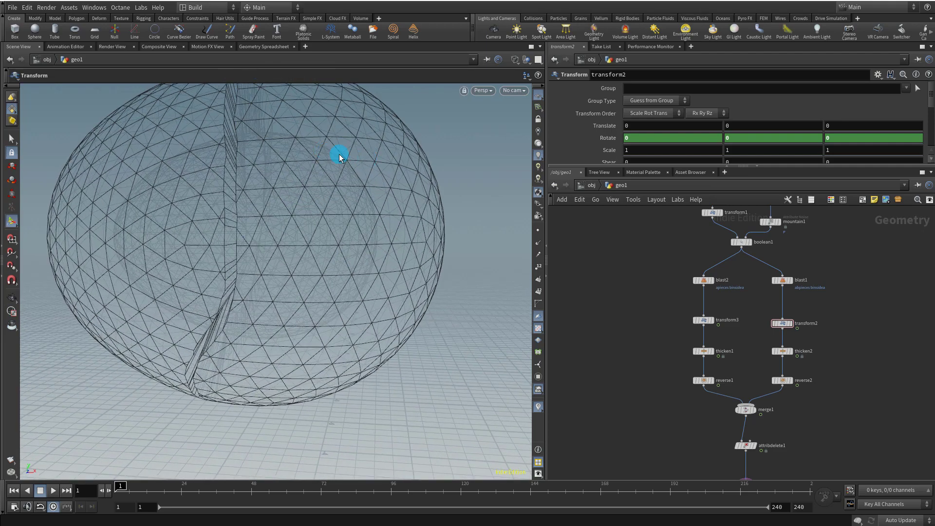
# Copy transform4, paste the copy beside the network, connect it to the transform1 output and display it.
pyautogui.moveTo(653, 270); pyautogui.dragTo(672, 330, button='middle')
pyautogui.press('Tab')
pyautogui.press('Escape')
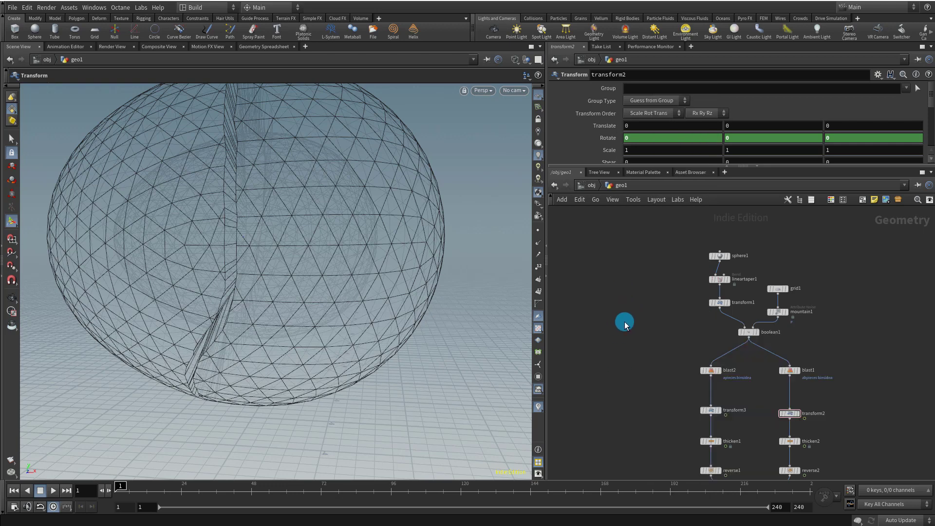
pyautogui.press('Return')
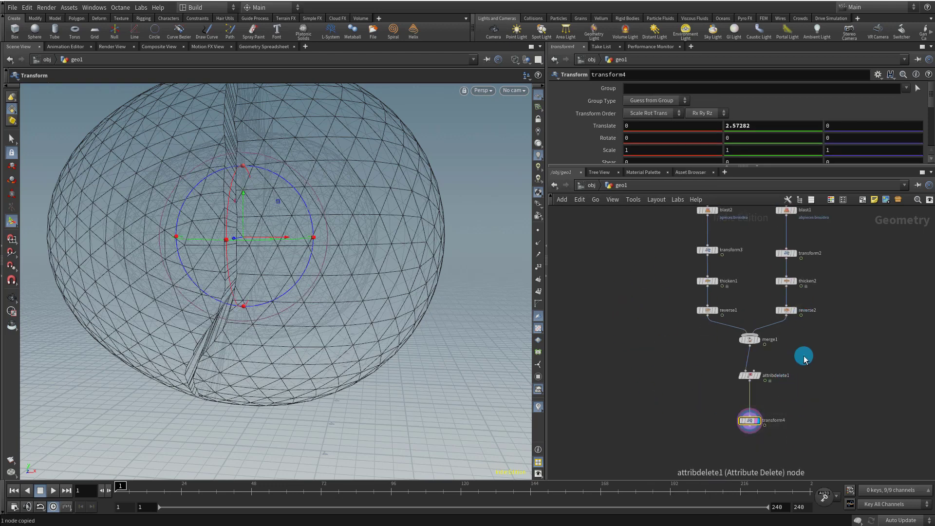
pyautogui.hotkey('ctrl', 'v')
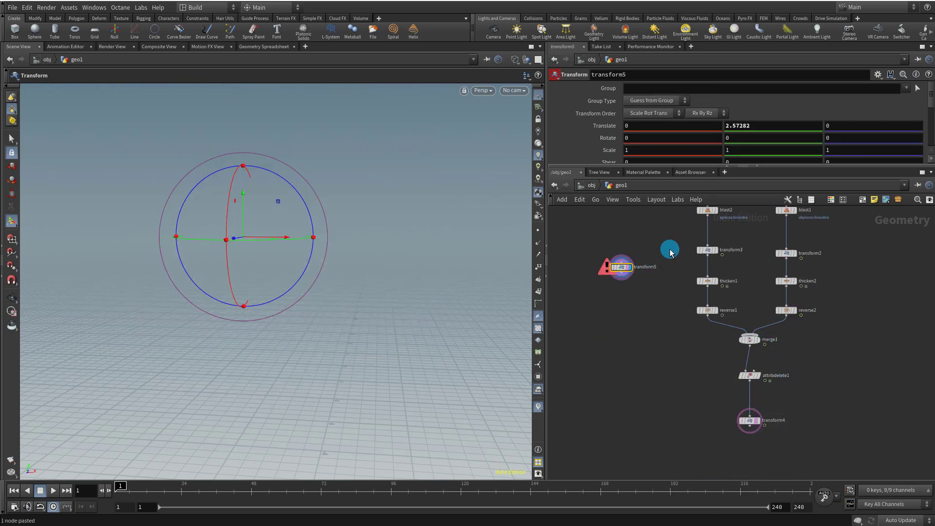
pyautogui.moveTo(669, 252); pyautogui.dragTo(668, 378, button='middle')
pyautogui.click(715, 274)
pyautogui.click(619, 388)
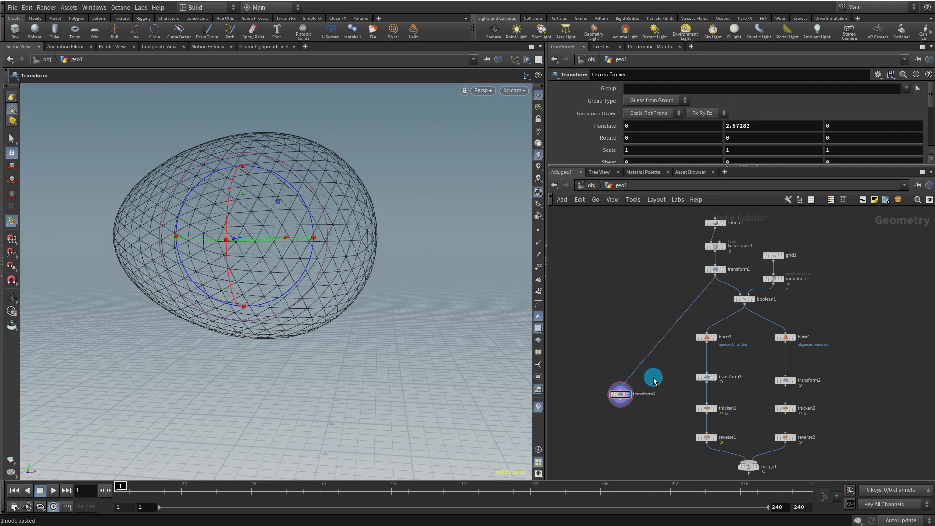
# Add a Peak node below transform5, connect it to the transform5 output and display it.
pyautogui.press('Tab')
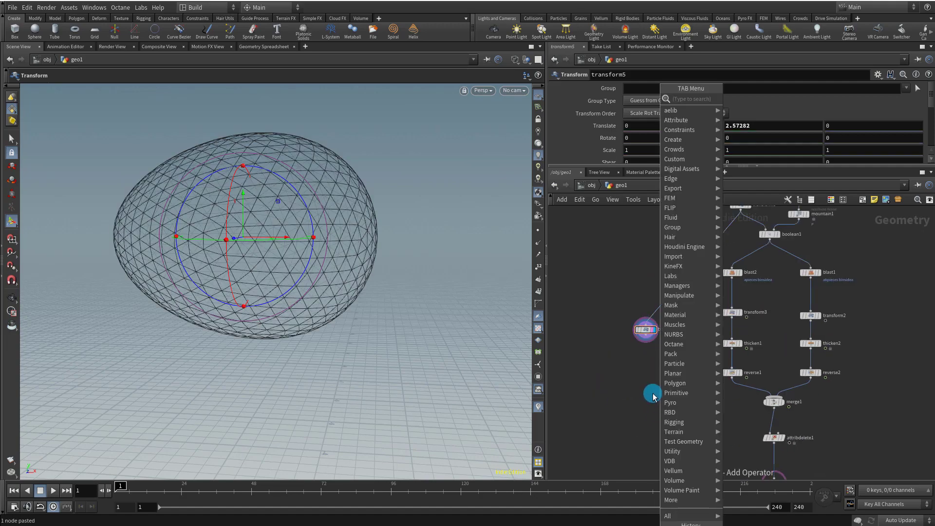
pyautogui.write('p')
pyautogui.press('BackSpace')
pyautogui.press('Escape')
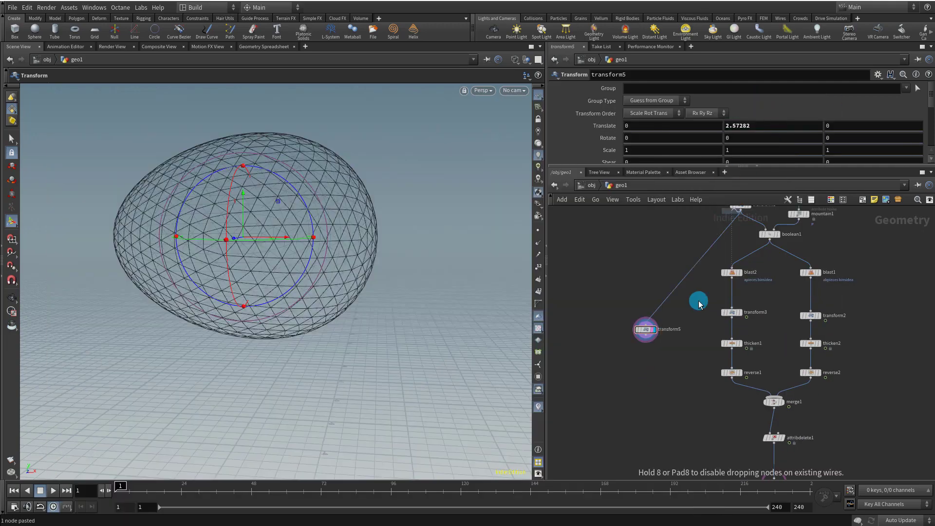
pyautogui.click(650, 361)
pyautogui.scroll(3, 678, 356)
pyautogui.moveTo(606, 299); pyautogui.dragTo(605, 379)
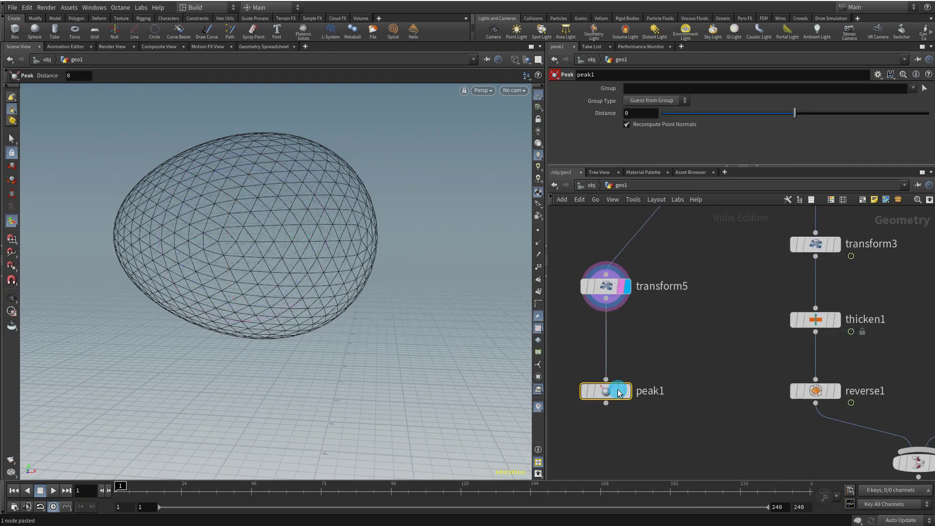
pyautogui.click(626, 392)
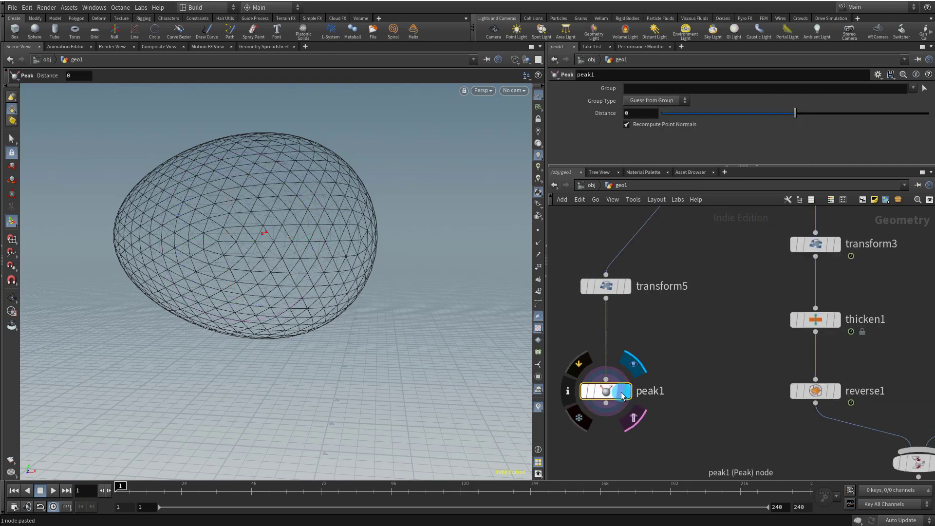
# Set the peak1 distance to -0.03 to shrink the egg inward.
pyautogui.moveTo(316, 237); pyautogui.dragTo(298, 219)
pyautogui.moveTo(397, 198); pyautogui.dragTo(401, 193)
pyautogui.click(603, 145)
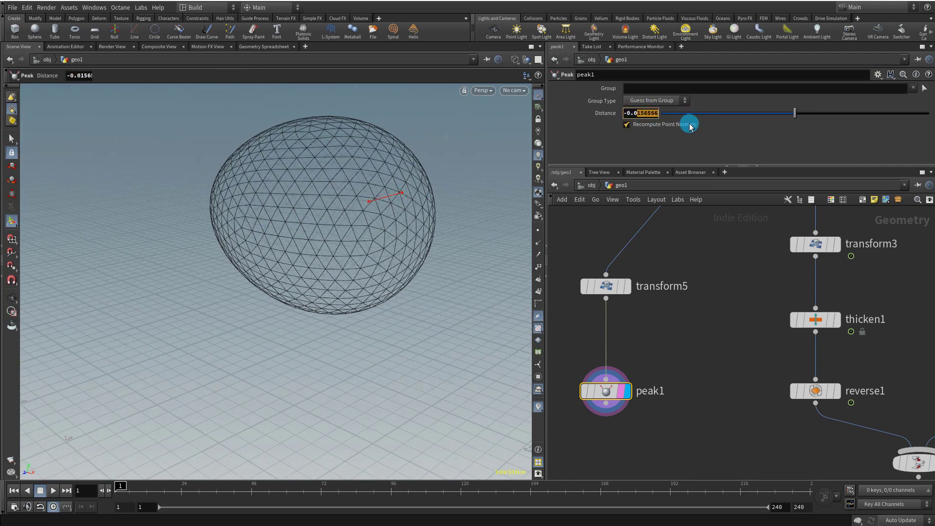
pyautogui.write('5')
pyautogui.press('Return')
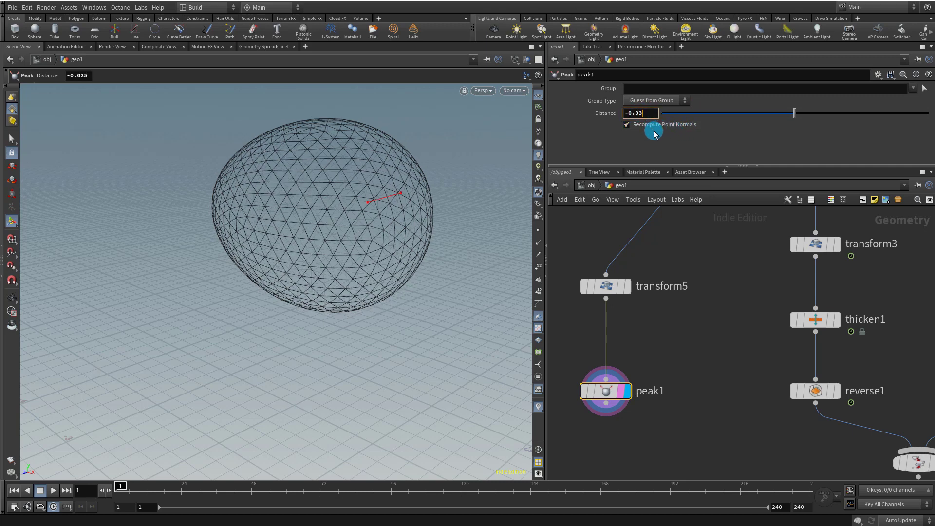
pyautogui.press('Return')
# Compare the shrunken peak1 egg with the thickened shell in the viewport to check that it fits inside.
pyautogui.scroll(-10, 683, 351)
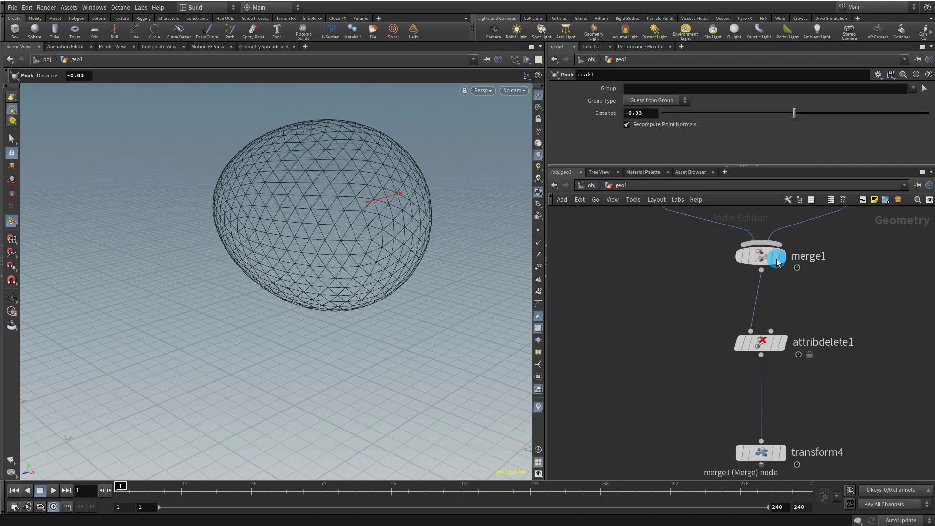
pyautogui.moveTo(776, 260)
pyautogui.scroll(10, 755, 266)
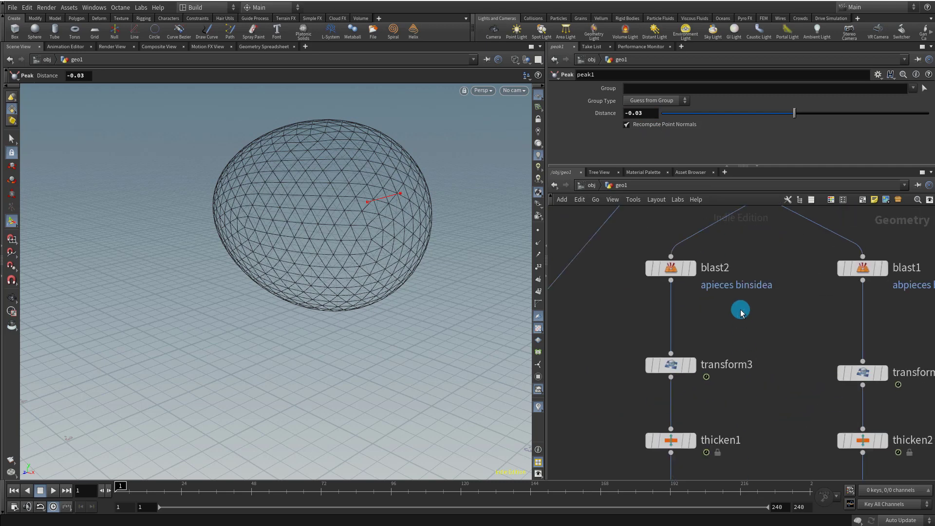
pyautogui.moveTo(776, 313)
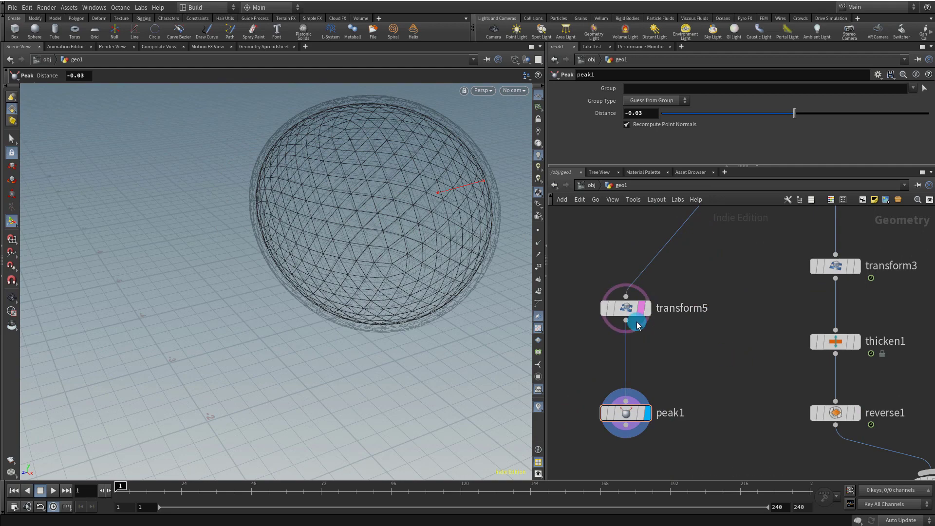
pyautogui.press('Escape')
pyautogui.moveTo(324, 171); pyautogui.dragTo(305, 222)
pyautogui.press('Return')
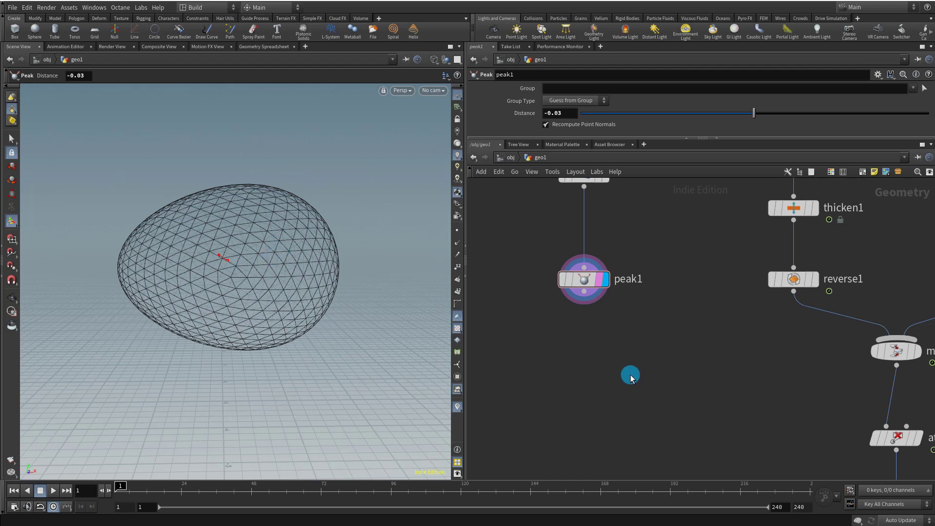
pyautogui.press('Tab')
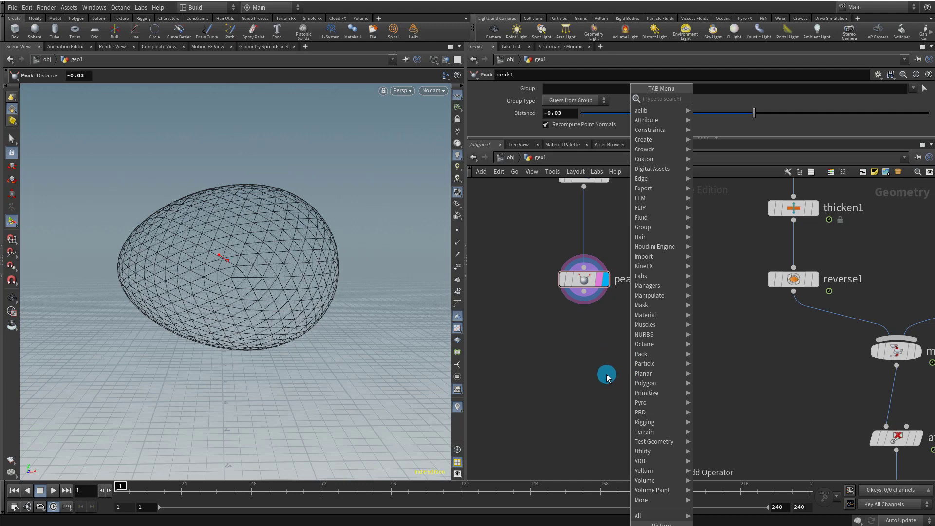
pyautogui.click(597, 368)
pyautogui.press('Tab')
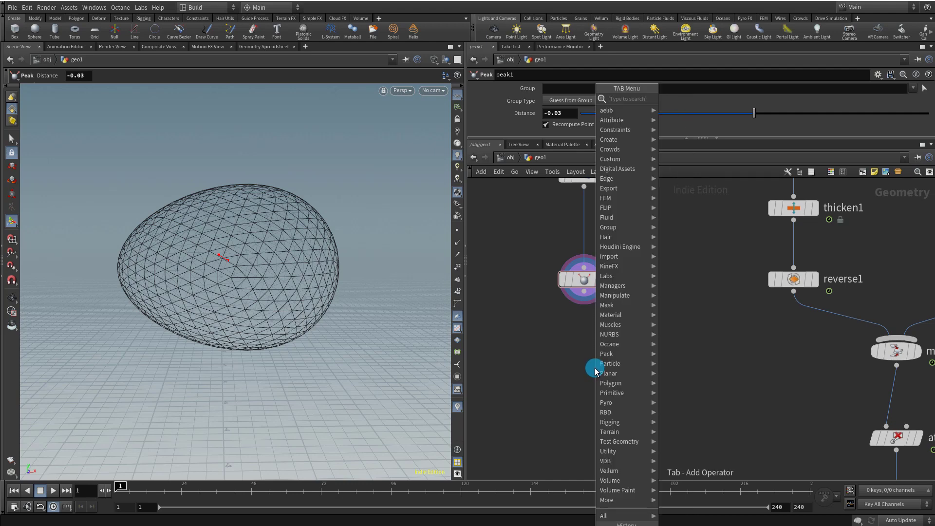
pyautogui.write('flip')
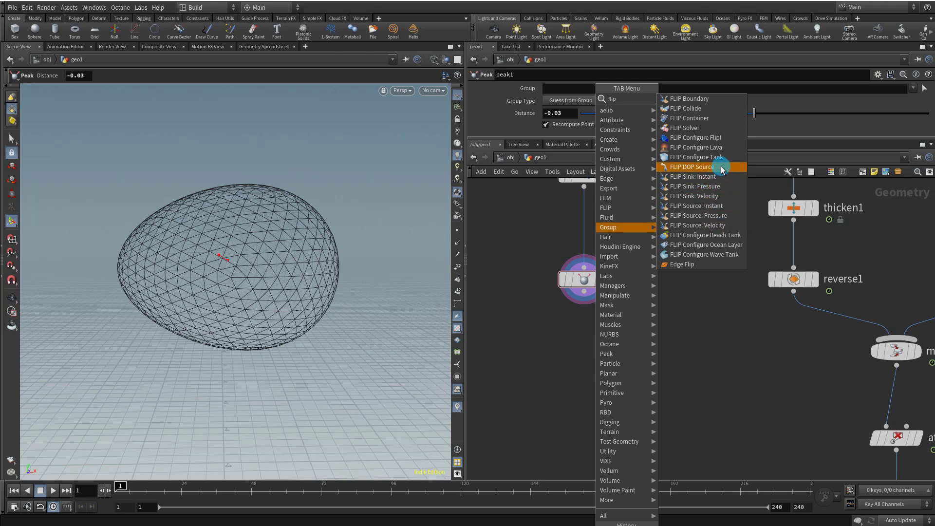
pyautogui.click(691, 167)
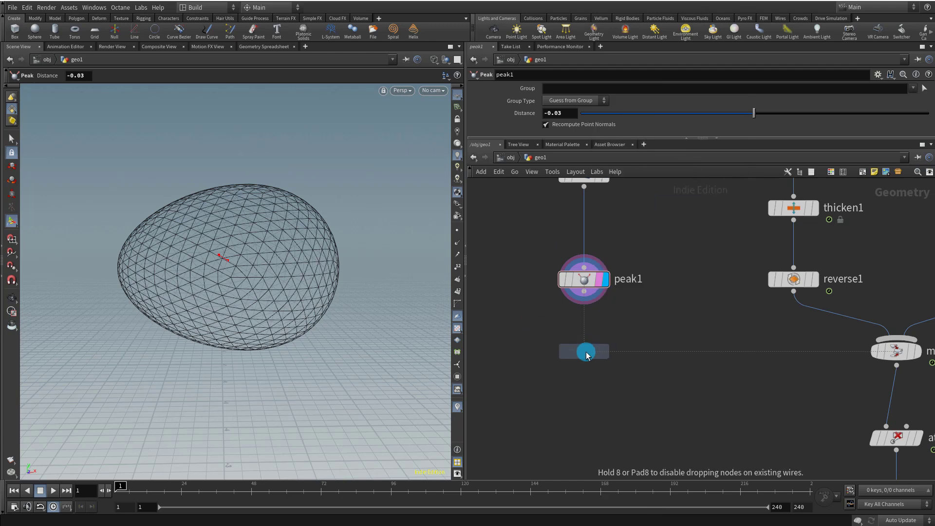
pyautogui.click(667, 313)
pyautogui.press('Delete')
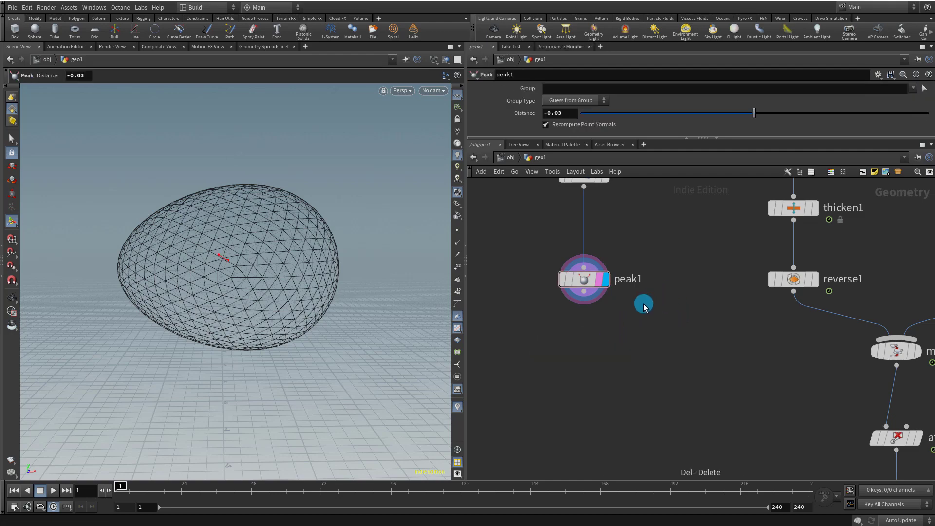
# Add a Points from Volume node below peak1, connected to its output, and display it.
pyautogui.press('Tab')
pyautogui.write('point')
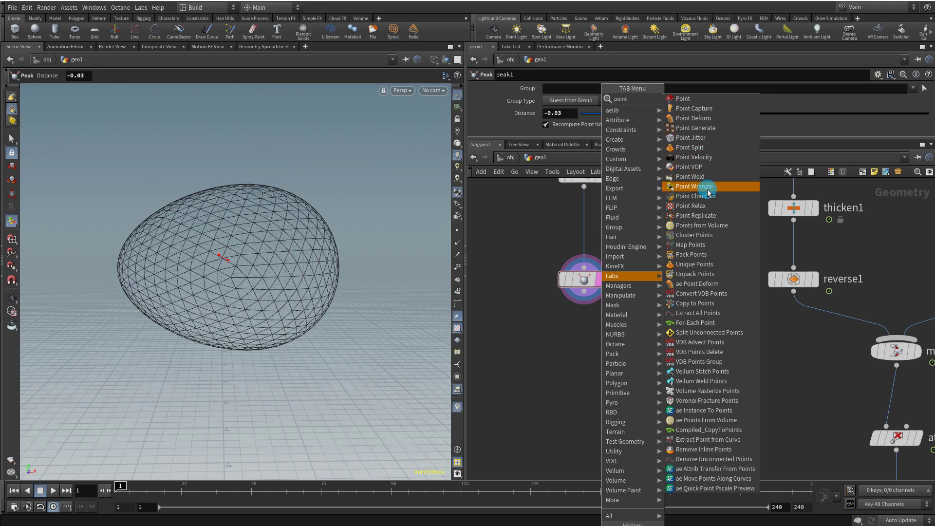
pyautogui.write('sfro')
pyautogui.click(719, 100)
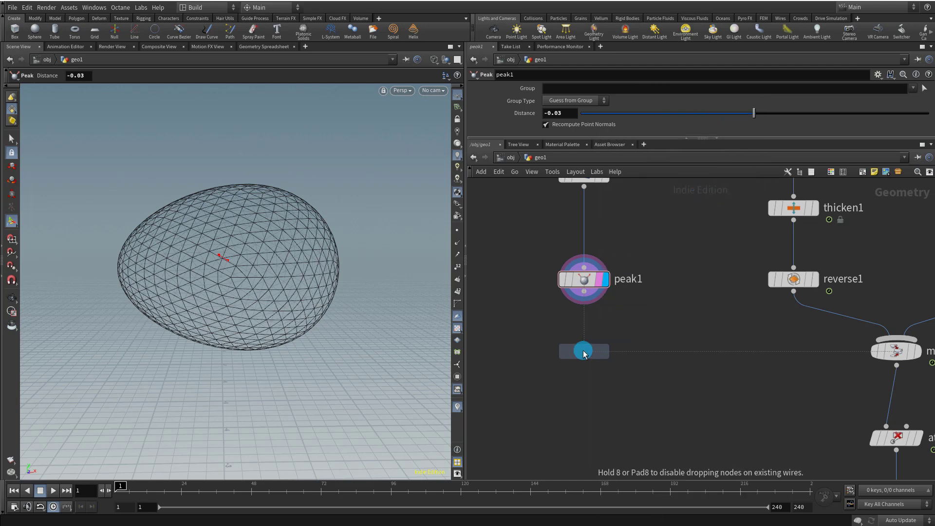
pyautogui.click(584, 350)
pyautogui.click(602, 357)
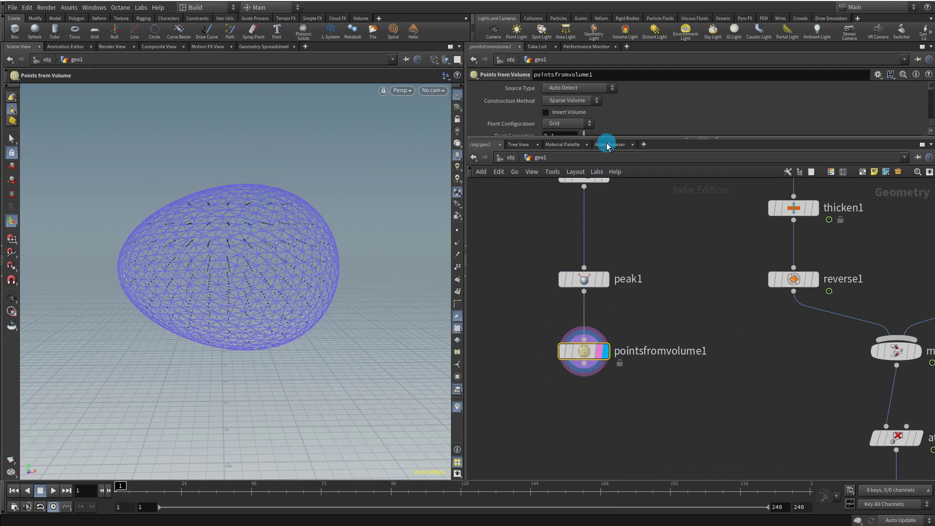
# Set the jitter scale of pointsfromvolume1 to 1 and its point separation to 0.02.
pyautogui.moveTo(608, 138); pyautogui.dragTo(606, 257)
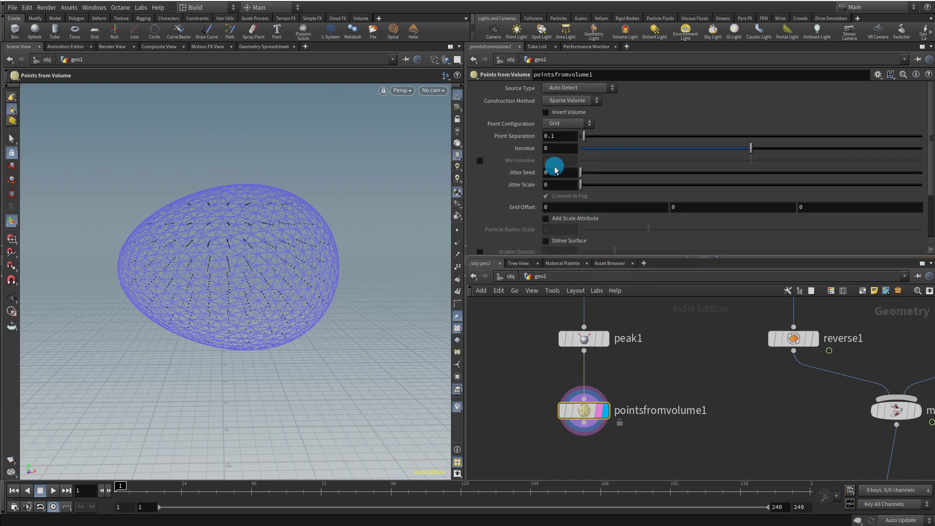
pyautogui.write('1')
pyautogui.press('Return')
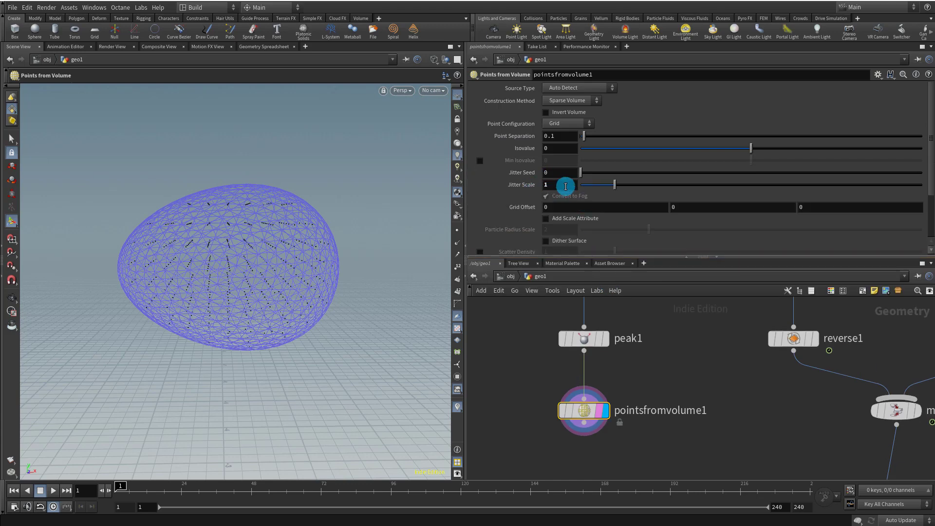
pyautogui.click(557, 135)
pyautogui.write('0.02')
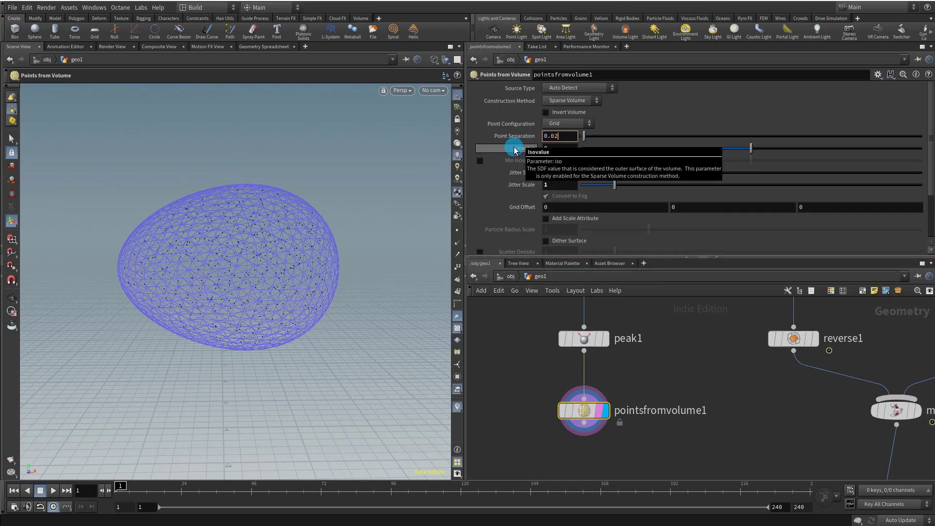
pyautogui.press('Return')
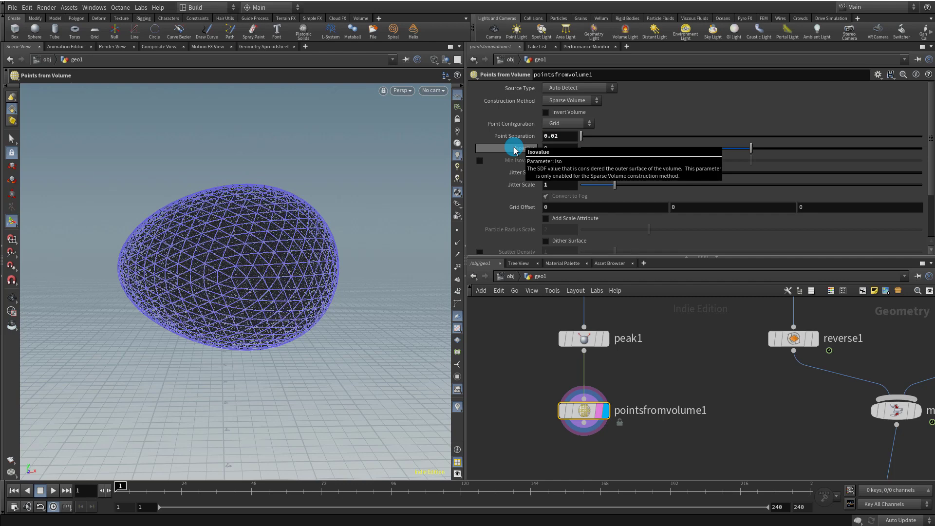
# Add a Null below pointsfromvolume1, connect it to that node's output and rename it OUT_source.
pyautogui.click(662, 382)
pyautogui.scroll(-2, 637, 387)
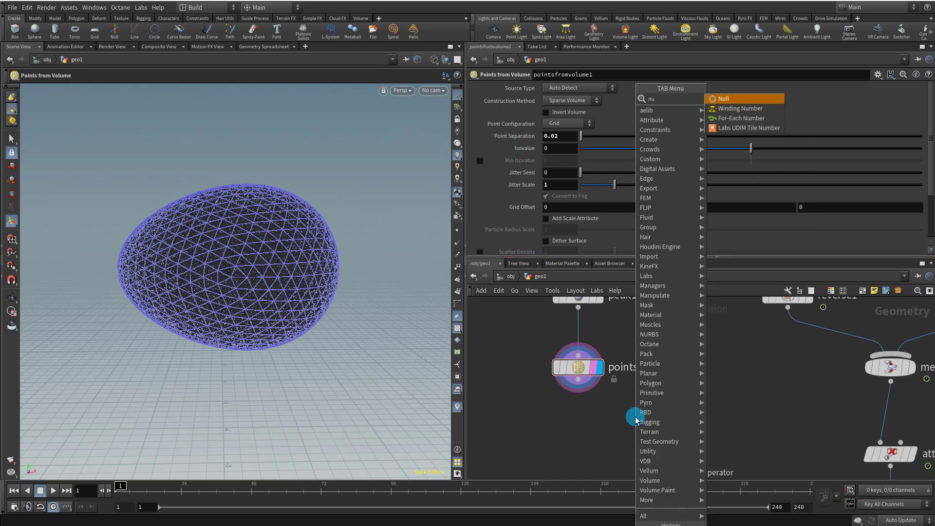
pyautogui.click(743, 98)
pyautogui.click(583, 446)
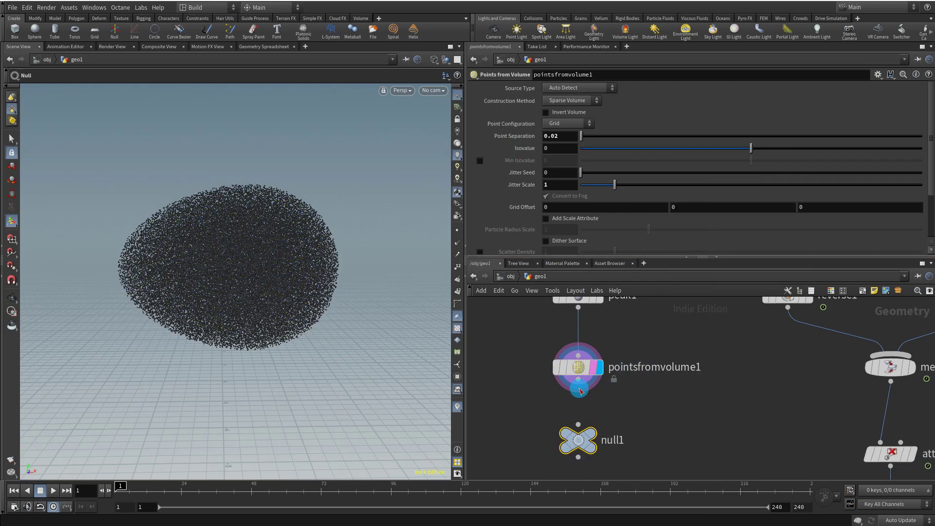
pyautogui.doubleClick(612, 440)
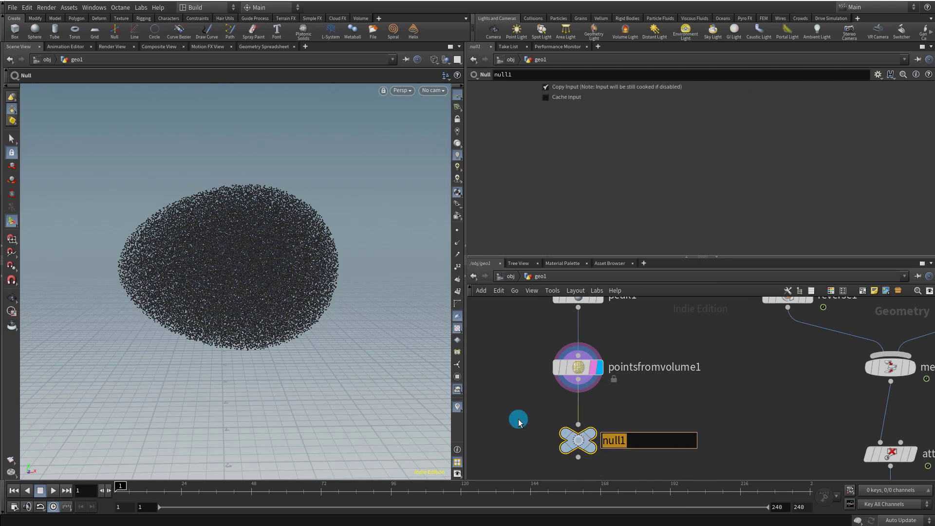
pyautogui.write('OUT_source')
pyautogui.press('Return')
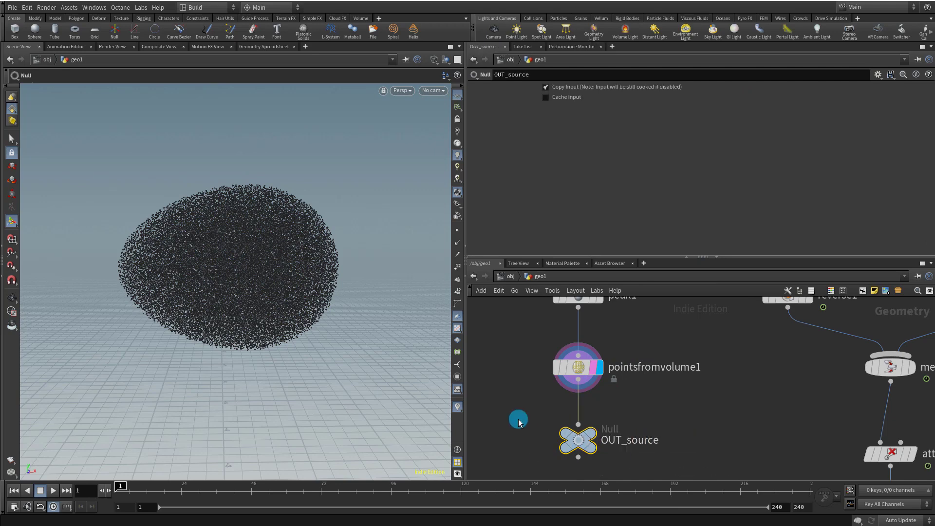
# Move peak1, pointsfromvolume1 and OUT_source together further down in the network.
pyautogui.moveTo(670, 256); pyautogui.dragTo(669, 138)
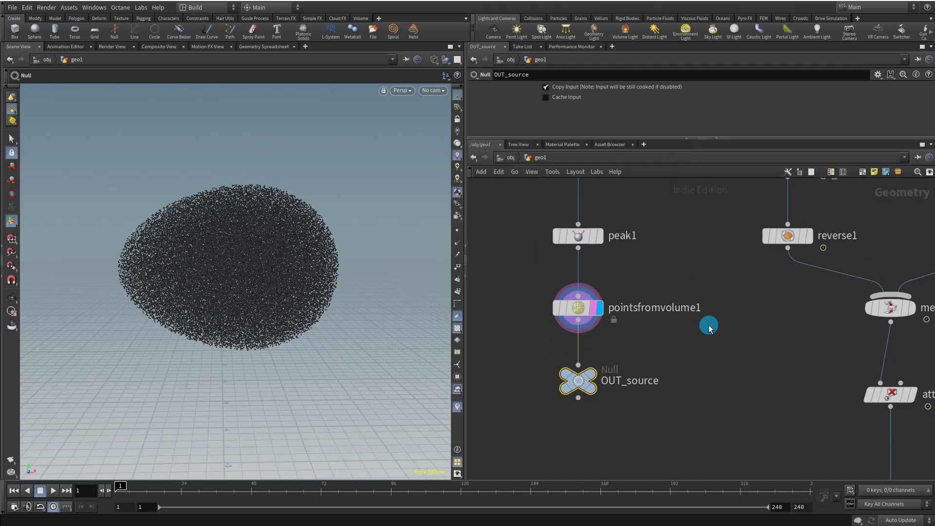
pyautogui.scroll(-5, 720, 294)
pyautogui.moveTo(614, 330); pyautogui.dragTo(694, 219)
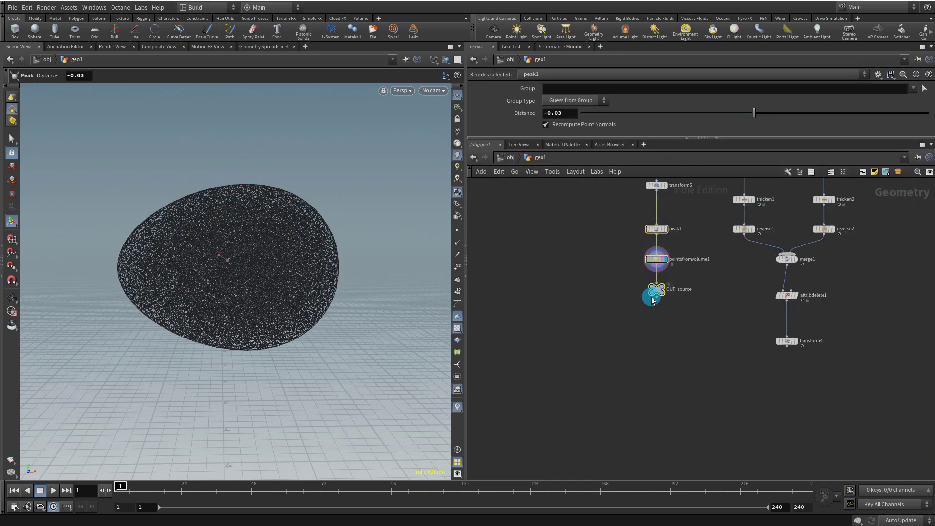
pyautogui.moveTo(652, 292); pyautogui.dragTo(654, 395)
pyautogui.click(705, 323)
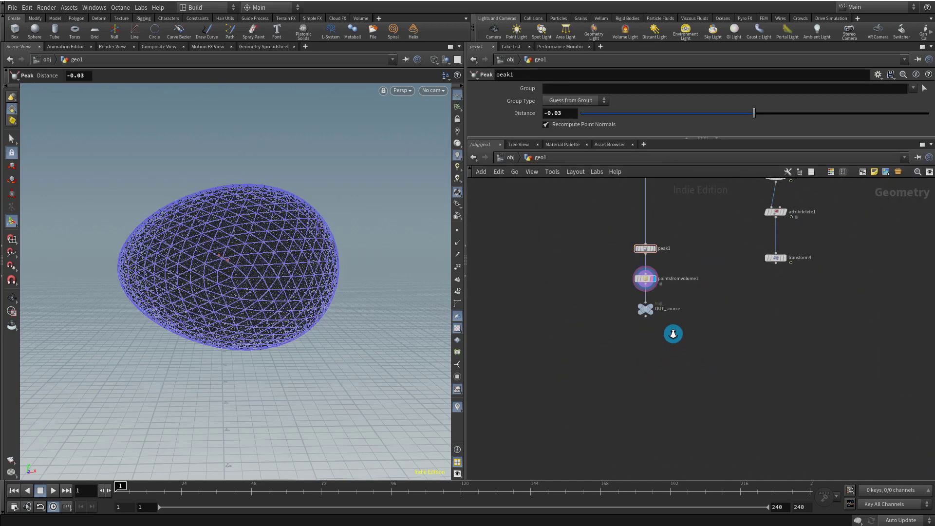
# Add a DOP Network named EGG_sim below OUT_source and connect the OUT_source output to its first input.
pyautogui.scroll(5, 677, 355)
pyautogui.press('Tab')
pyautogui.write('dop')
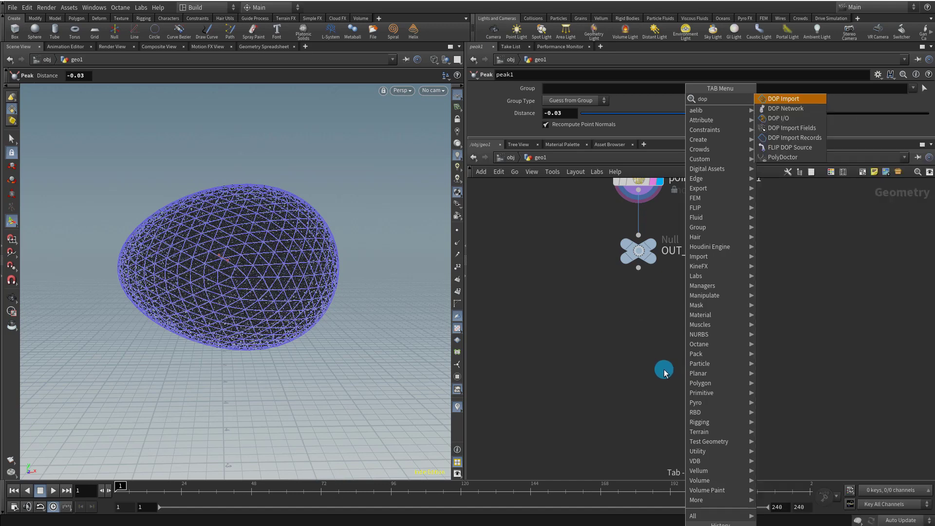
pyautogui.click(793, 99)
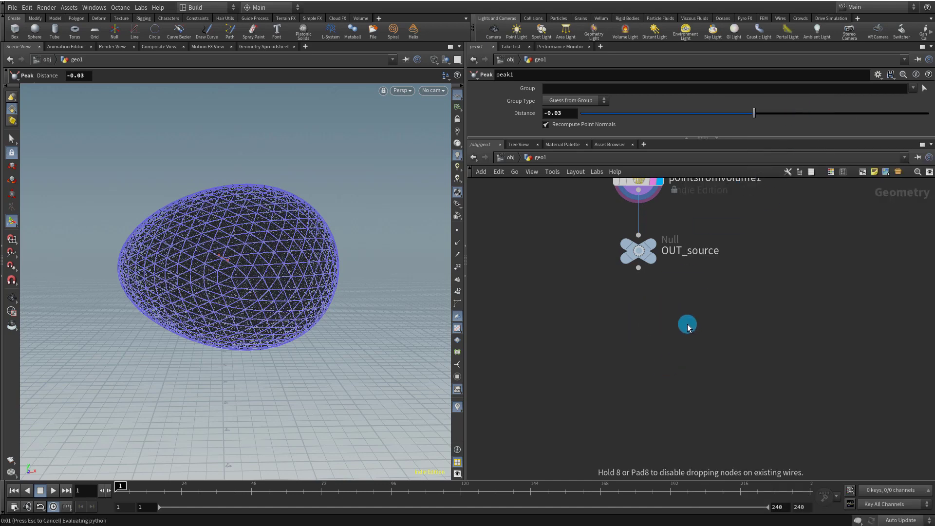
pyautogui.click(647, 327)
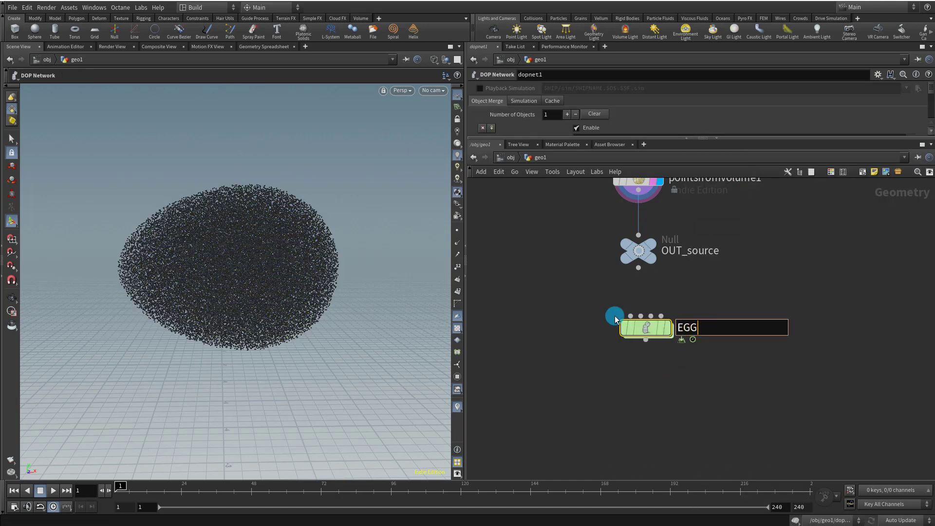
pyautogui.press('Return')
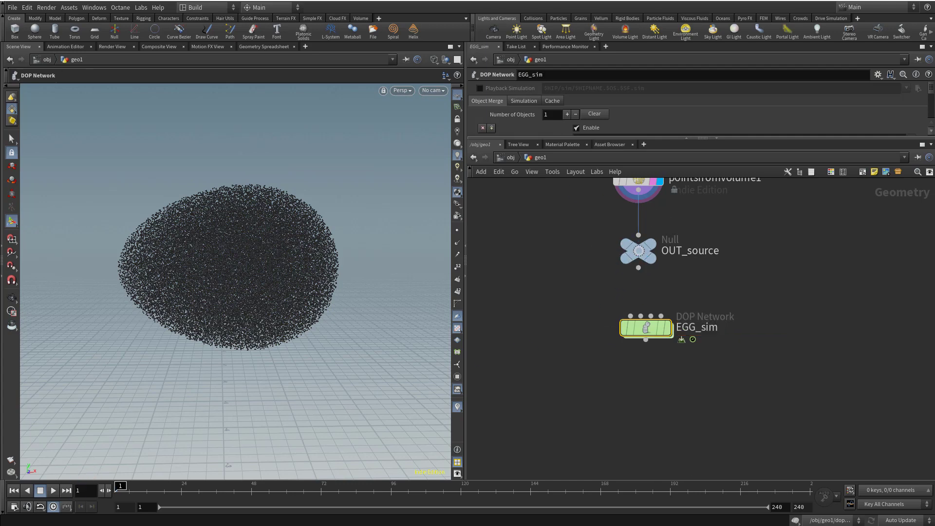
pyautogui.moveTo(637, 268); pyautogui.dragTo(654, 341)
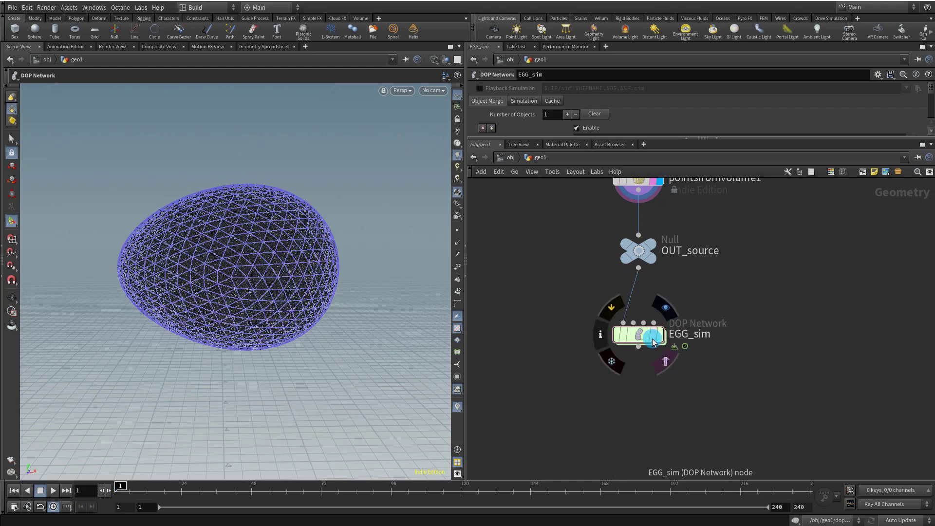
# Enter the EGG_sim network and add a FLIP Solver node above the output node.
pyautogui.doubleClick(646, 340)
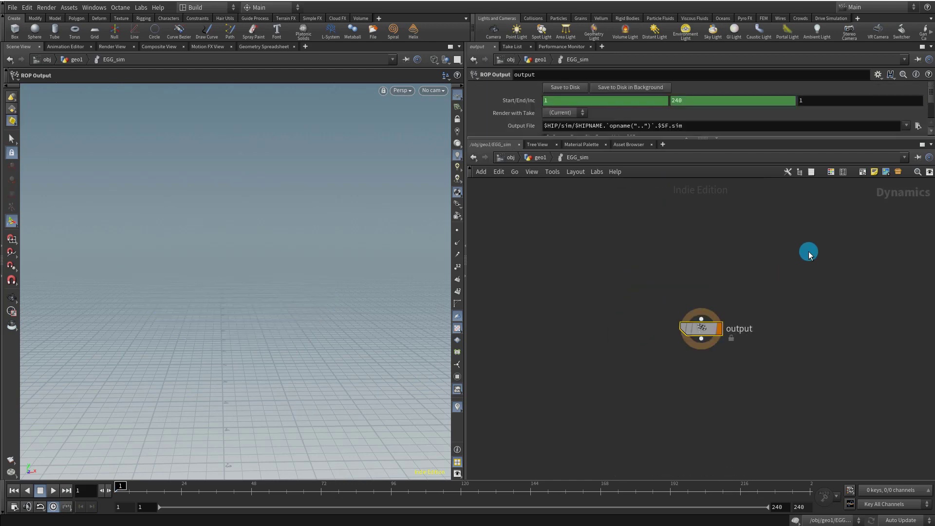
pyautogui.press('Tab')
pyautogui.write('f')
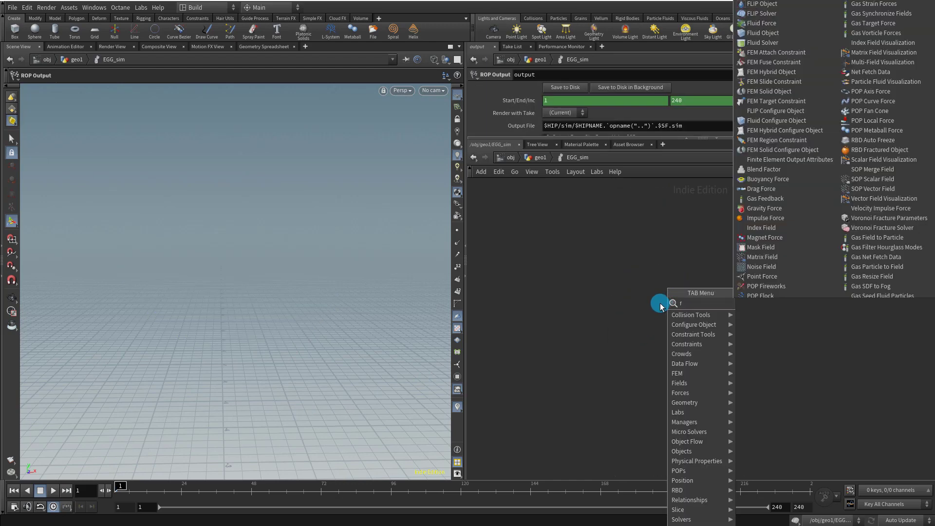
pyautogui.write('lip')
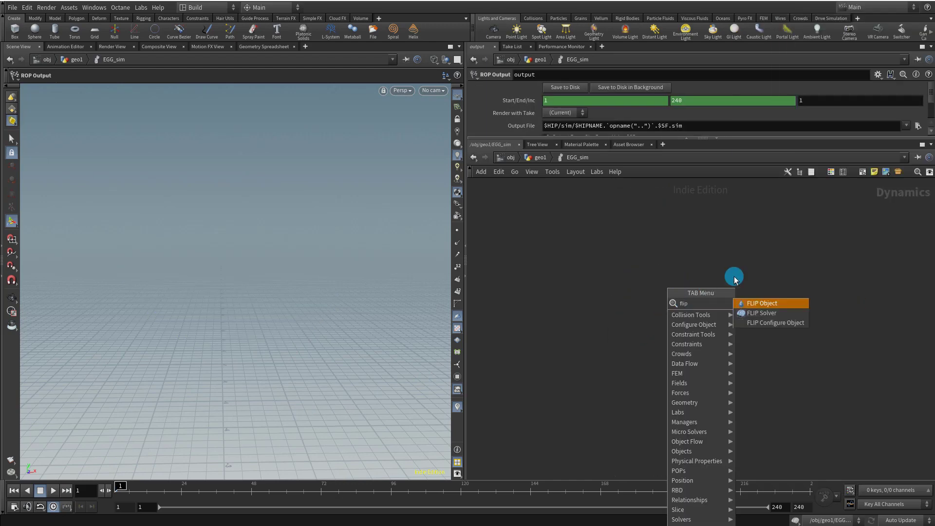
pyautogui.click(772, 312)
pyautogui.click(699, 285)
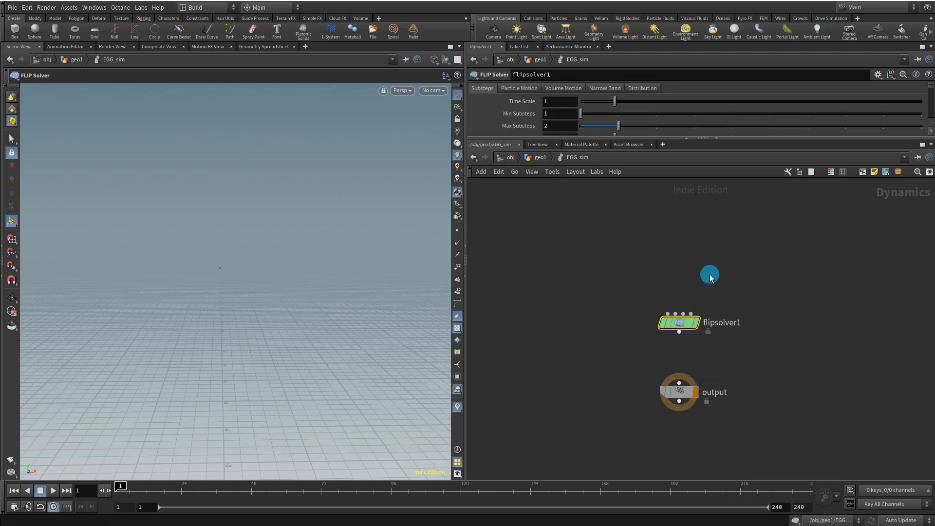
# Add a FLIP Object above flipsolver1 with an empty SOP Path and connect it to the solver's first input.
pyautogui.press('Tab')
pyautogui.write('flip')
pyautogui.click(793, 298)
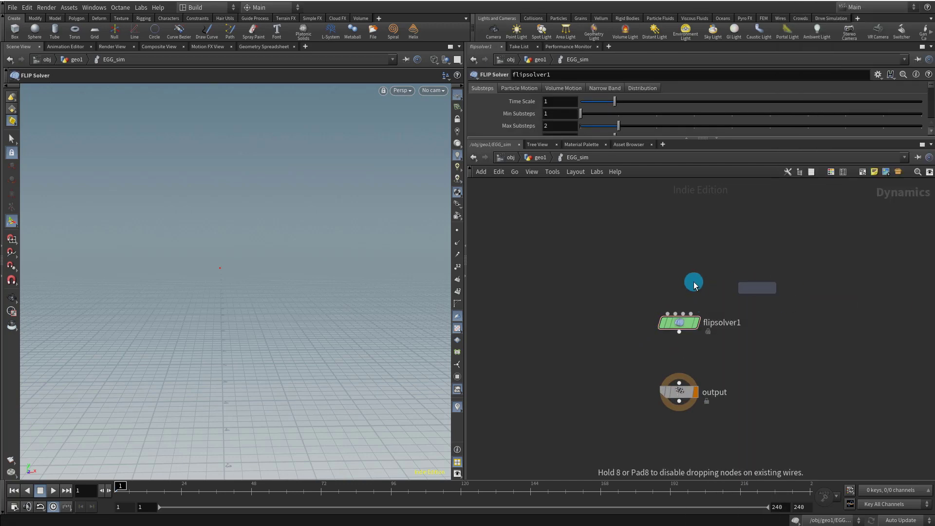
pyautogui.click(624, 254)
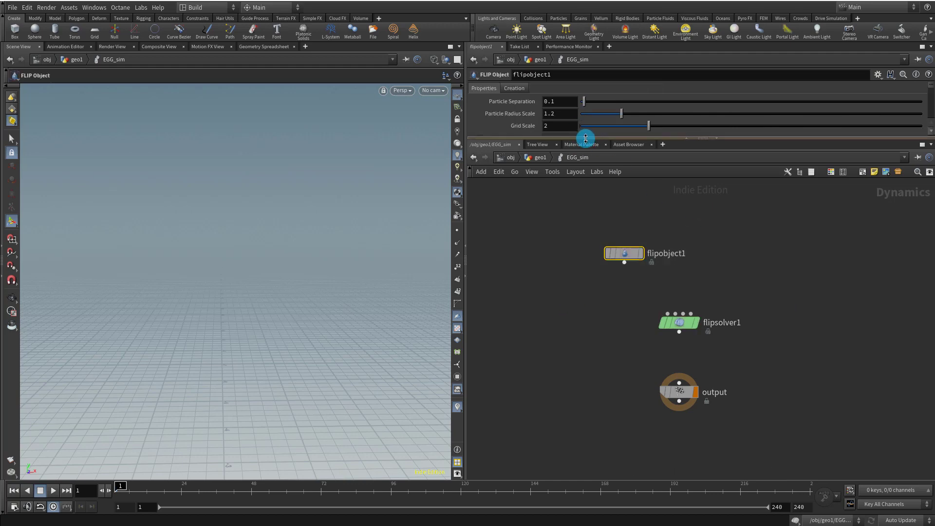
pyautogui.moveTo(587, 139); pyautogui.dragTo(634, 234)
pyautogui.moveTo(674, 211); pyautogui.dragTo(488, 238)
pyautogui.press('BackSpace')
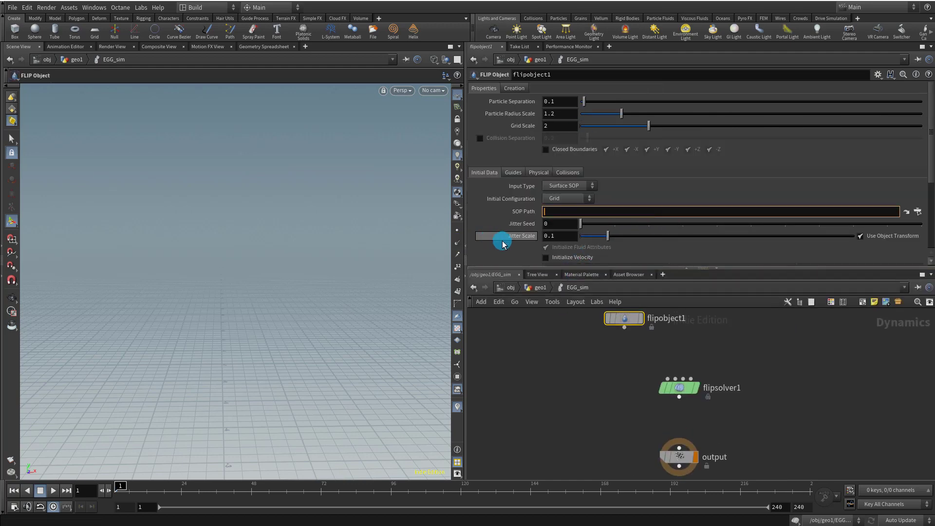
pyautogui.moveTo(575, 267); pyautogui.dragTo(599, 180)
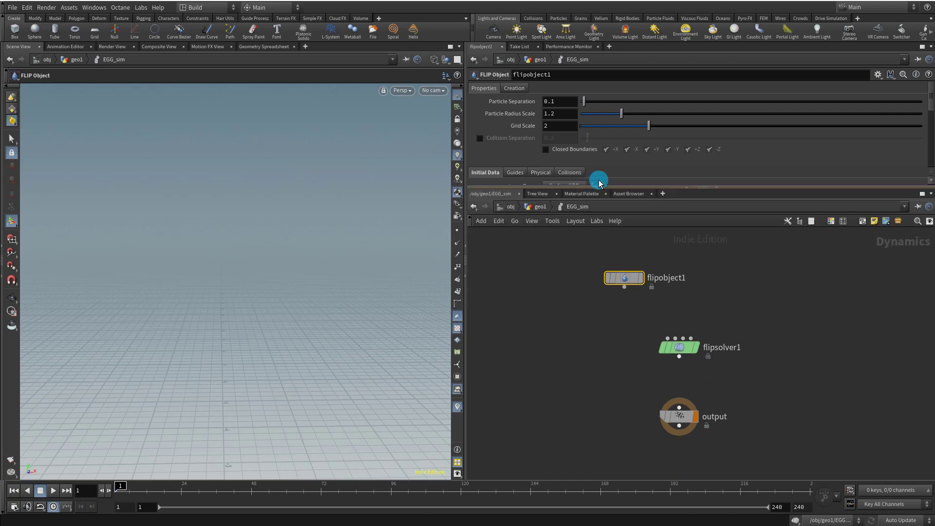
pyautogui.moveTo(667, 308); pyautogui.dragTo(637, 319, button='middle')
pyautogui.moveTo(601, 296); pyautogui.dragTo(644, 348)
# Insert a Gravity Force node between flipsolver1 and the output node.
pyautogui.press('Tab')
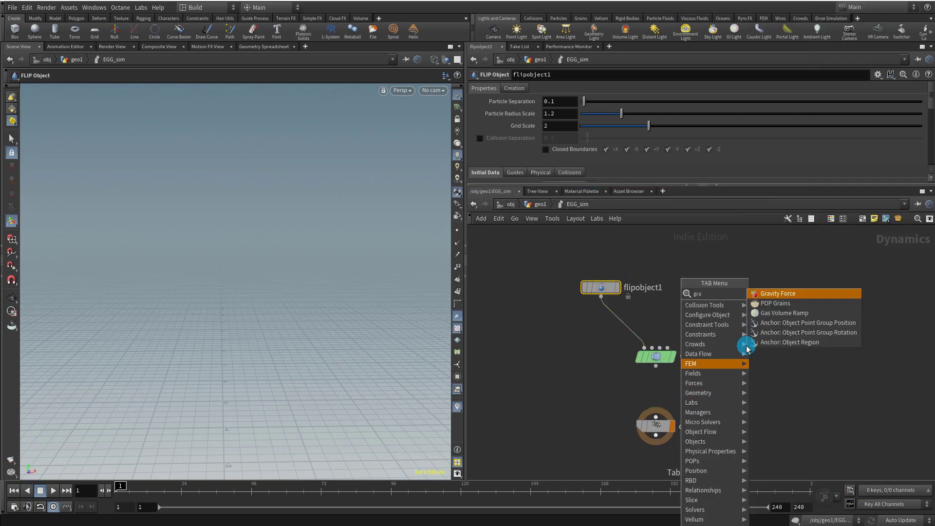
pyautogui.click(775, 294)
pyautogui.click(655, 389)
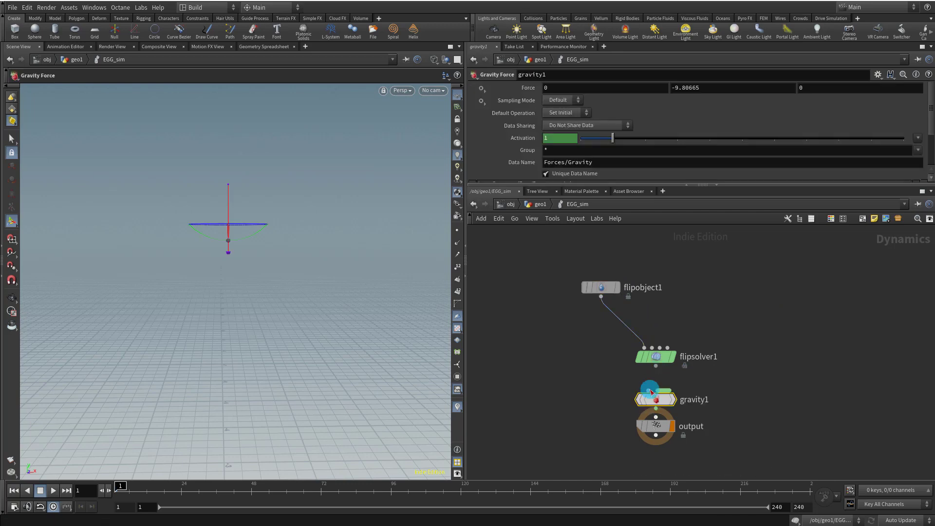
pyautogui.click(676, 357)
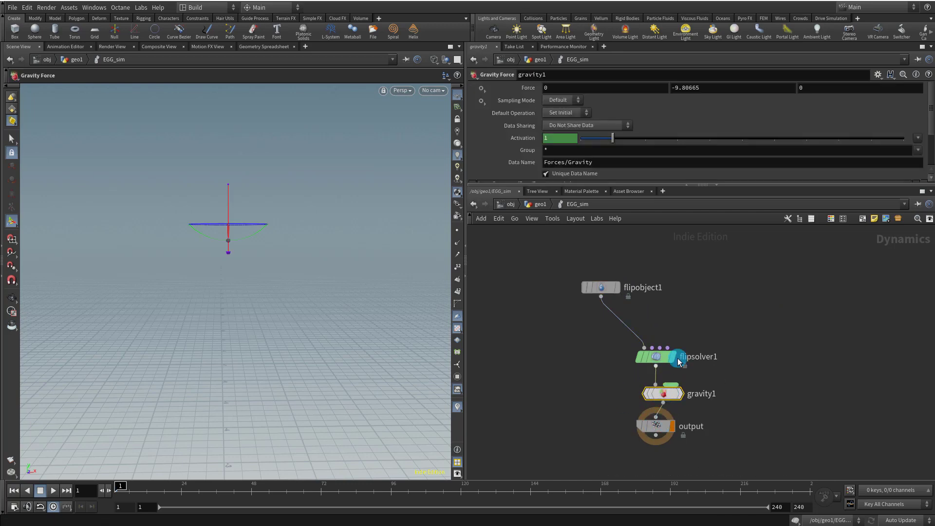
# Add a Volume Source node beside flipobject1, above the solver.
pyautogui.moveTo(715, 291); pyautogui.dragTo(689, 324, button='middle')
pyautogui.press('Tab')
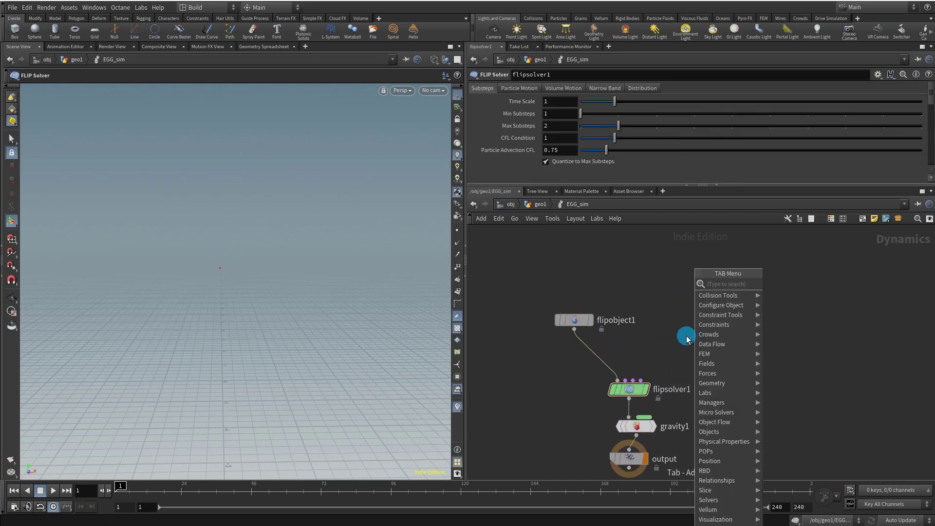
pyautogui.write('source')
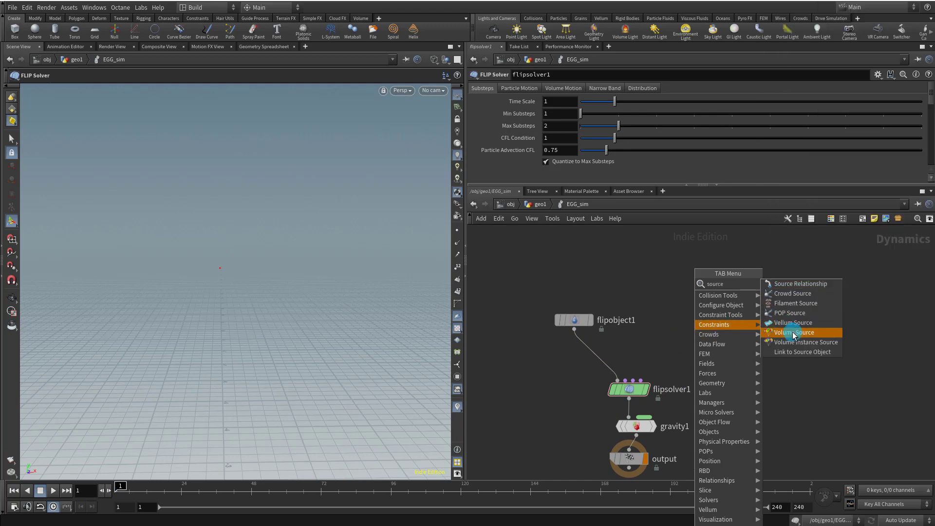
pyautogui.click(779, 332)
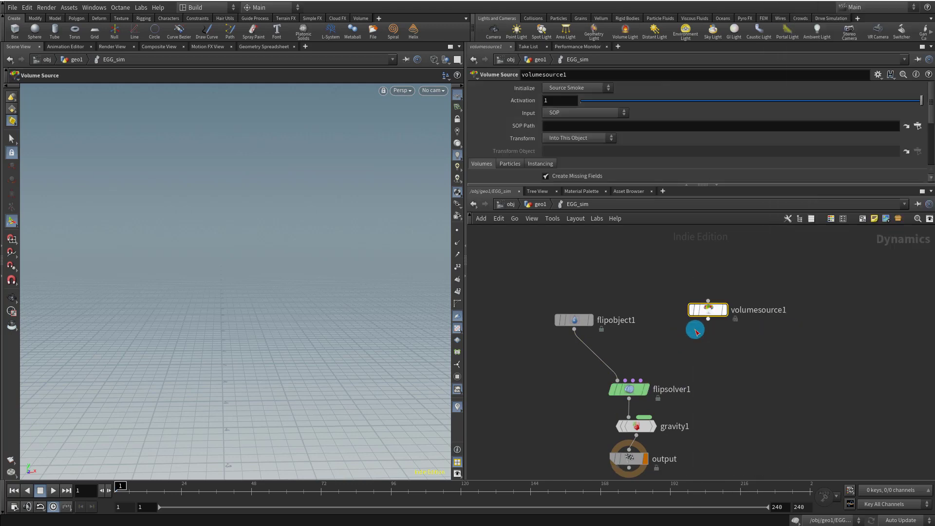
pyautogui.click(708, 312)
# Set the volume source's Activation to $FF==1 and initialize it as Source FLIP.
pyautogui.moveTo(553, 103); pyautogui.dragTo(533, 108)
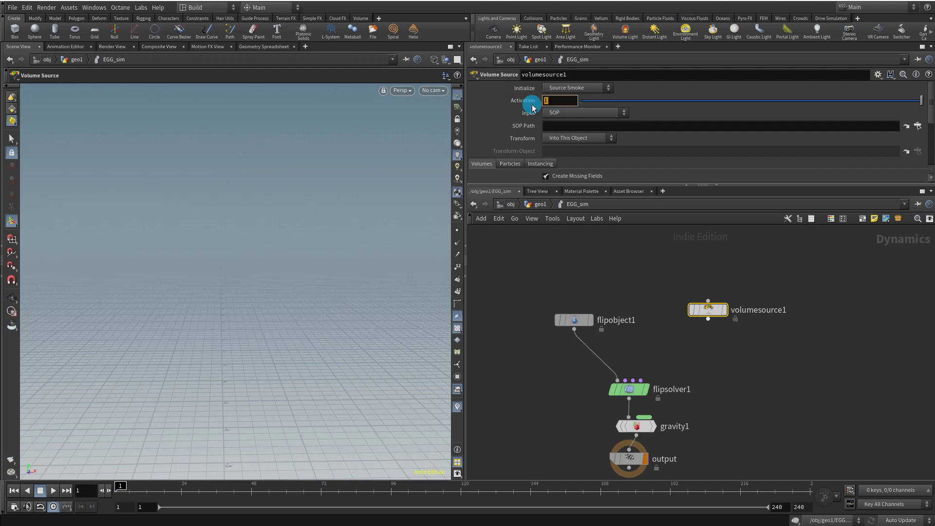
pyautogui.write('$FF==')
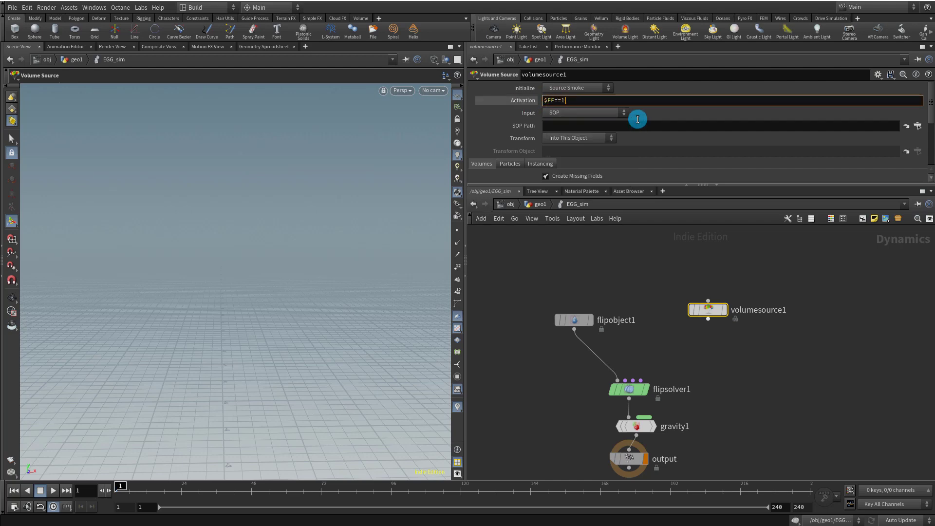
pyautogui.press('Return')
pyautogui.click(587, 89)
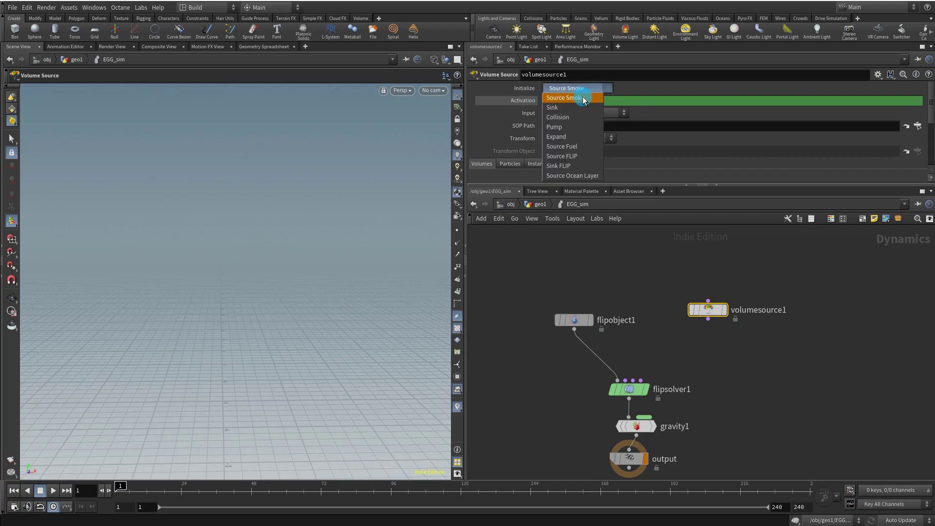
pyautogui.click(574, 154)
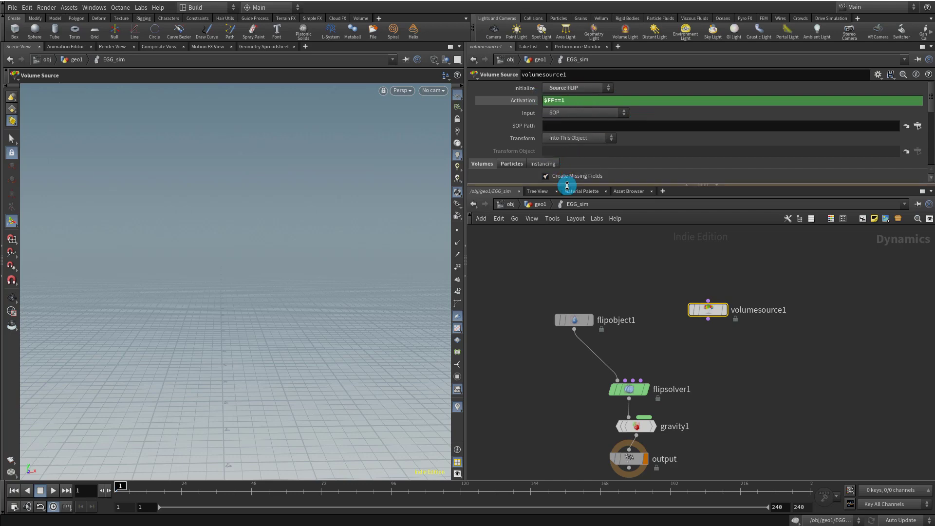
# Set the volume source's Input to First Context Geometry and clear all its volume operations.
pyautogui.moveTo(565, 184); pyautogui.dragTo(565, 275)
pyautogui.click(568, 113)
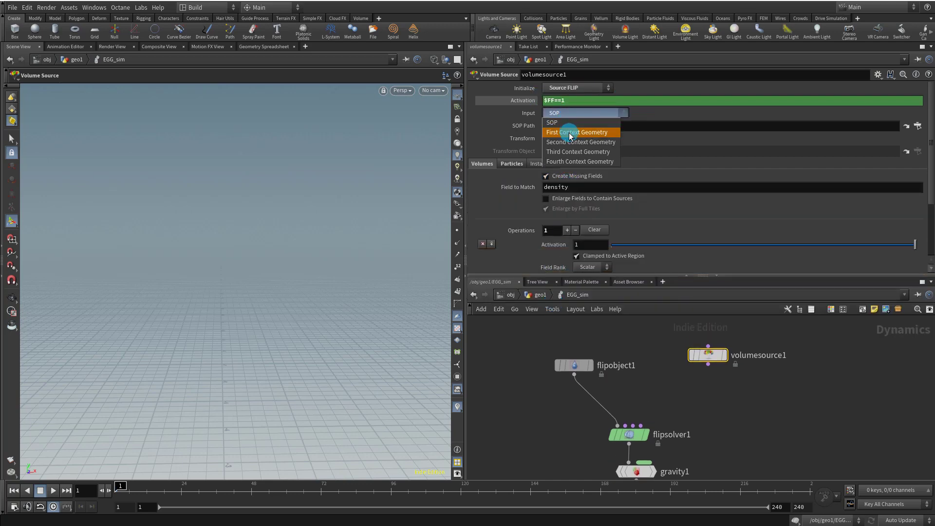
pyautogui.click(567, 132)
pyautogui.click(595, 219)
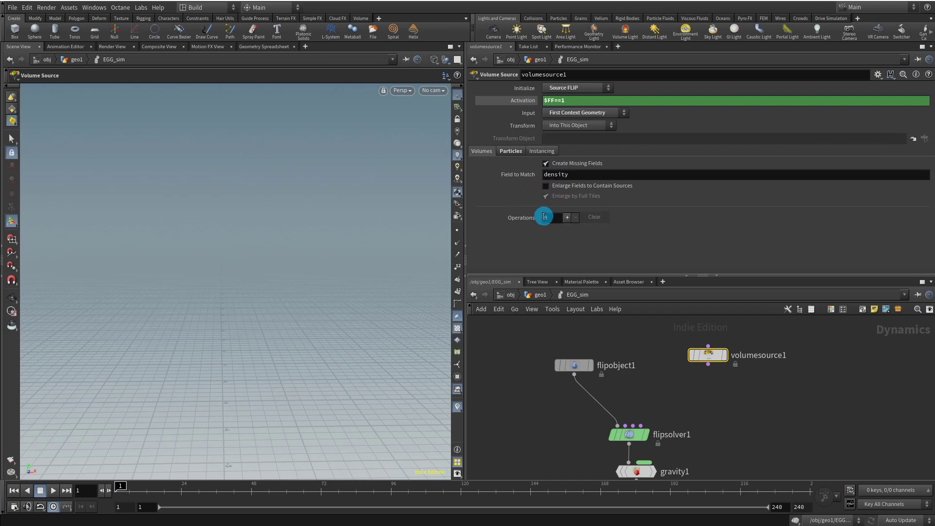
# Clear the Group name in the volume source's particle settings.
pyautogui.click(512, 152)
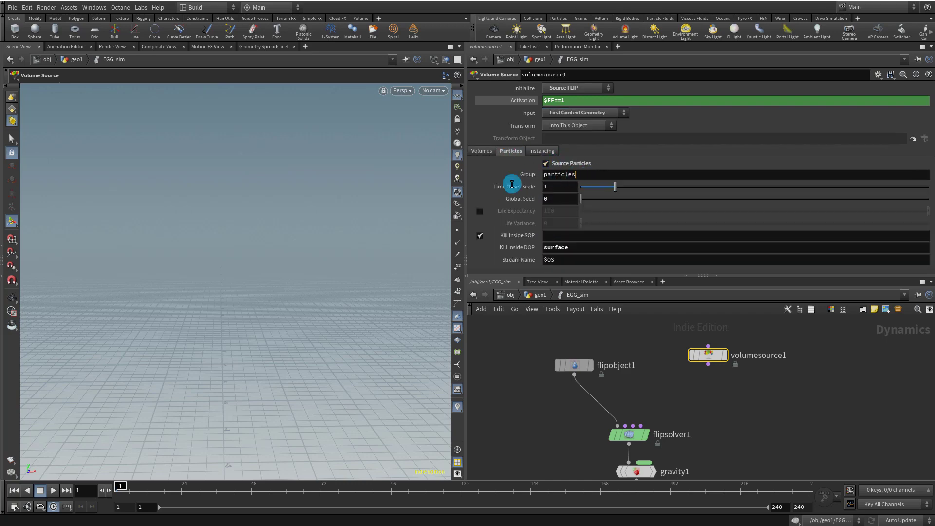
pyautogui.hotkey('ctrl', 'a')
pyautogui.press('BackSpace')
pyautogui.click(656, 365)
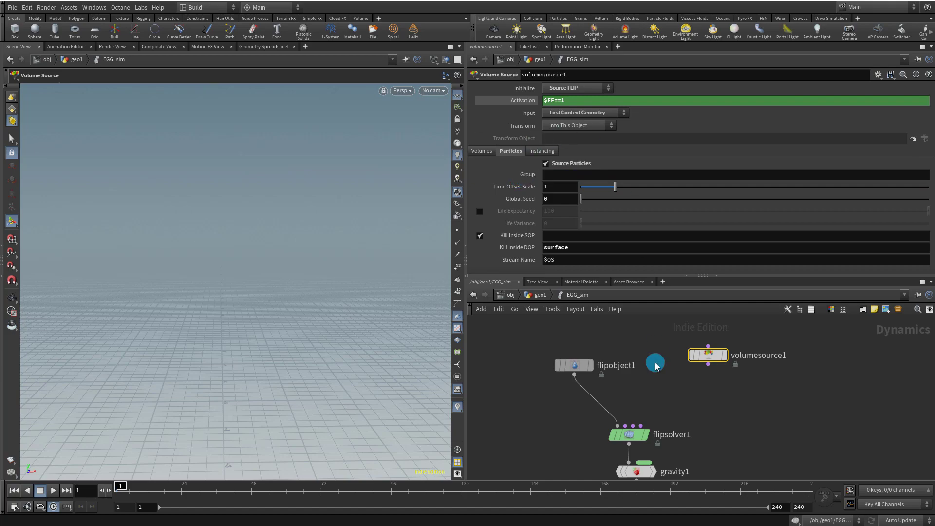
# Connect volumesource1's output to the fourth input of flipsolver1.
pyautogui.moveTo(708, 365); pyautogui.dragTo(655, 417)
pyautogui.click(679, 403)
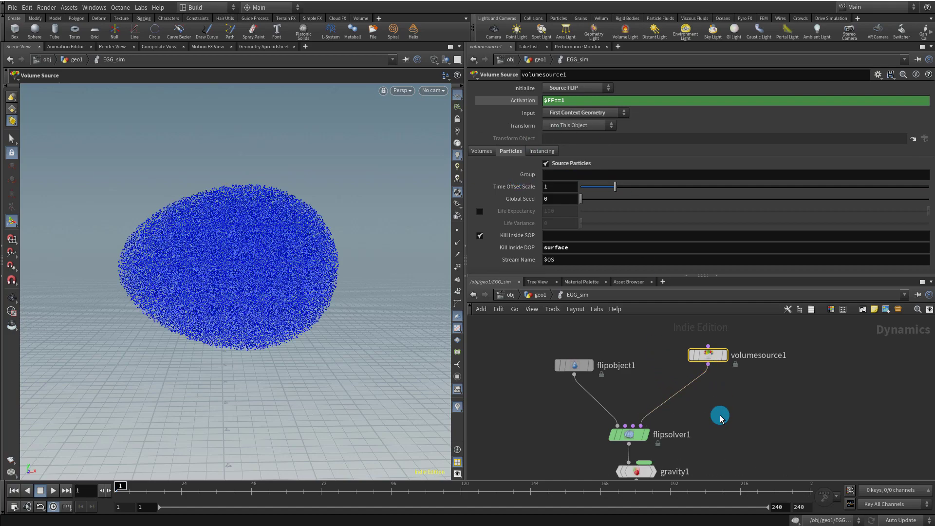
pyautogui.moveTo(719, 411); pyautogui.dragTo(723, 339, button='middle')
pyautogui.press('Escape')
pyautogui.moveTo(244, 244); pyautogui.dragTo(271, 192)
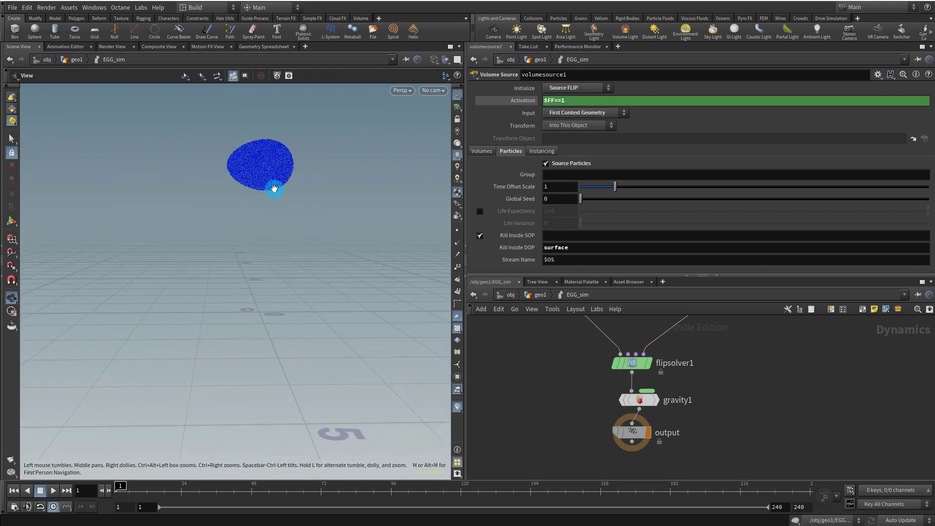
pyautogui.press('Return')
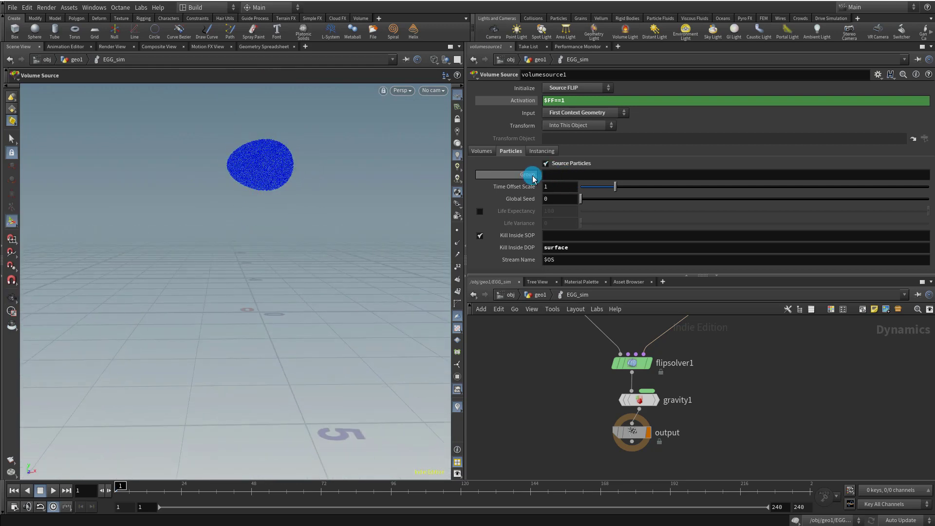
# Try limiting the sourced particles to a group named p, and empty the Group setting again.
pyautogui.click(555, 177)
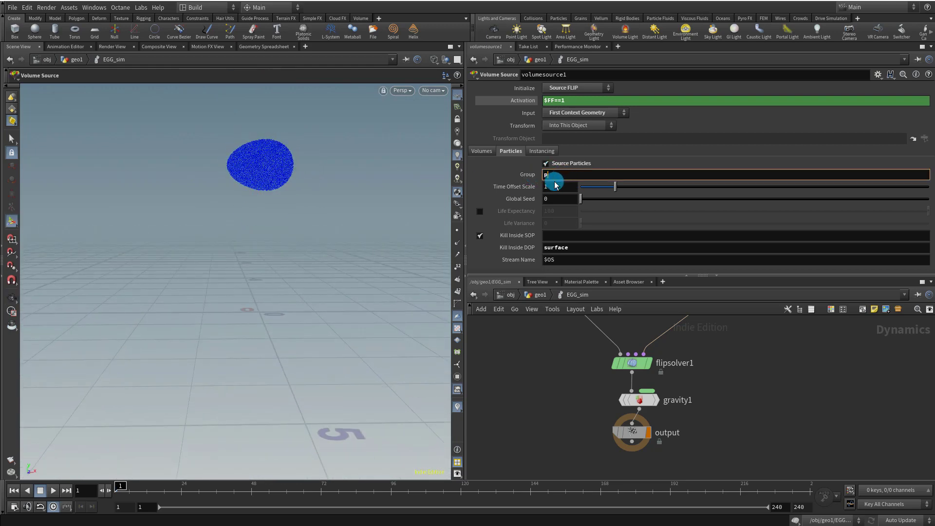
pyautogui.write('p')
pyautogui.press('Return')
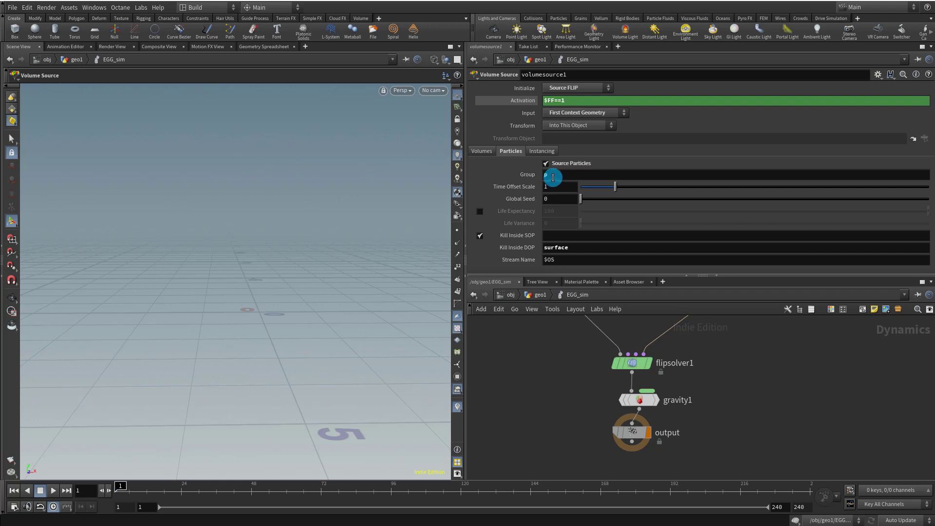
pyautogui.click(553, 177)
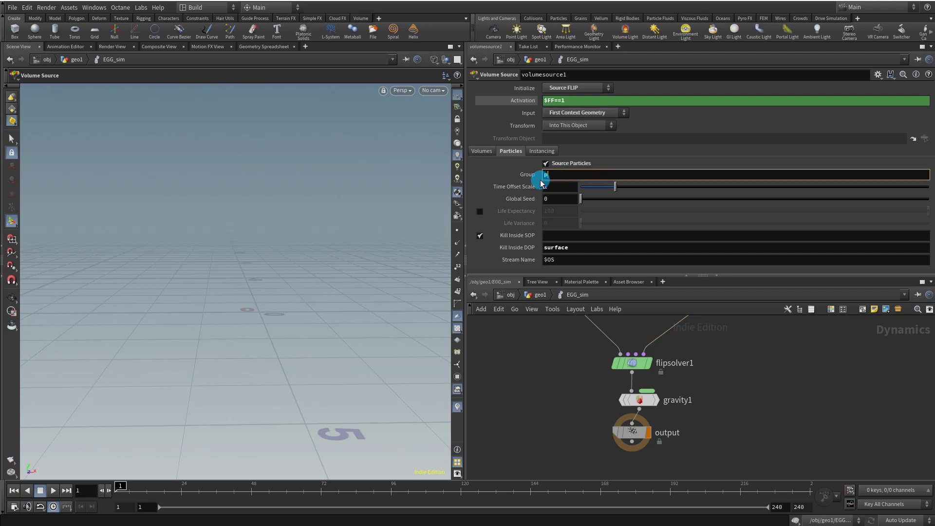
pyautogui.press('Return')
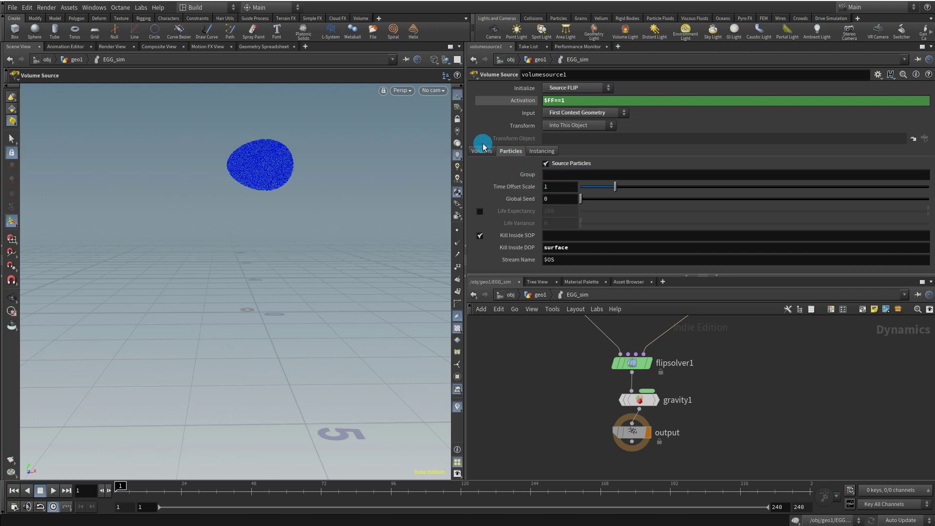
# Move the output node lower in the network and bring up flipsolver1's Volume Motion limits.
pyautogui.moveTo(625, 431); pyautogui.dragTo(633, 446)
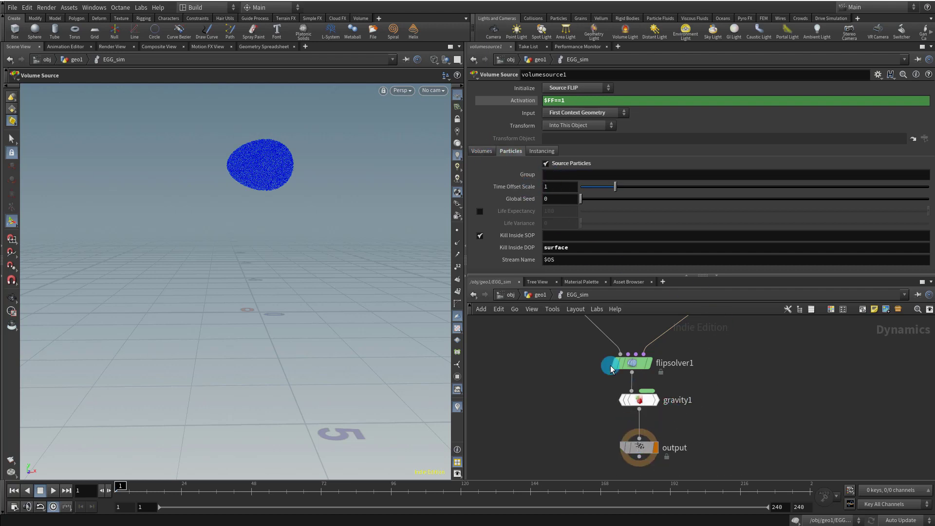
pyautogui.click(611, 369)
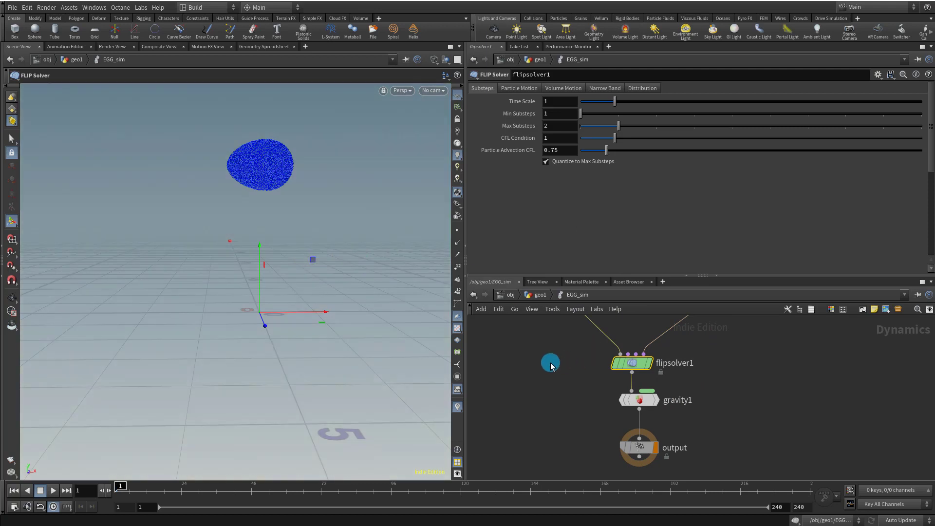
pyautogui.moveTo(550, 363); pyautogui.dragTo(540, 392, button='middle')
pyautogui.press('Escape')
pyautogui.moveTo(240, 256); pyautogui.dragTo(394, 232)
pyautogui.press('Return')
pyautogui.click(560, 88)
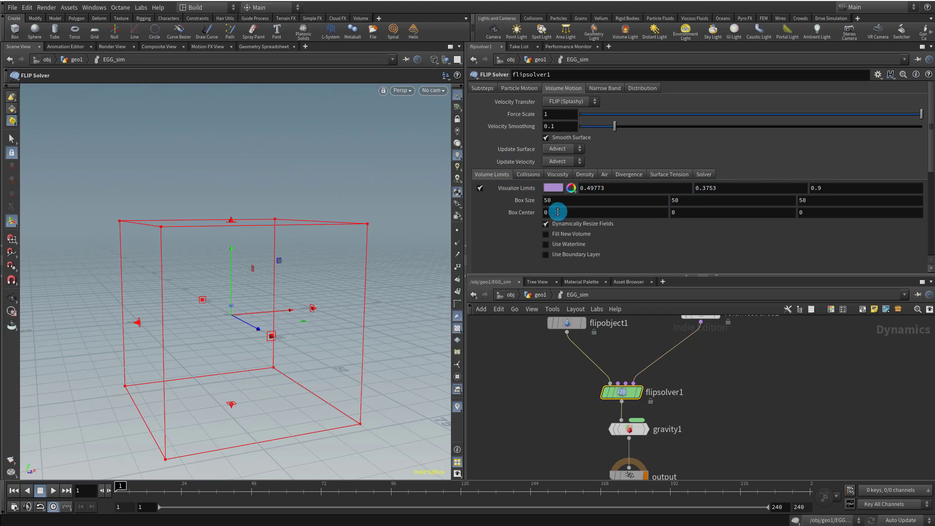
# Link the volume limits' Box Center Y to the box height with the expression ch("limit_sizey")/2.
pyautogui.rightClick(691, 199)
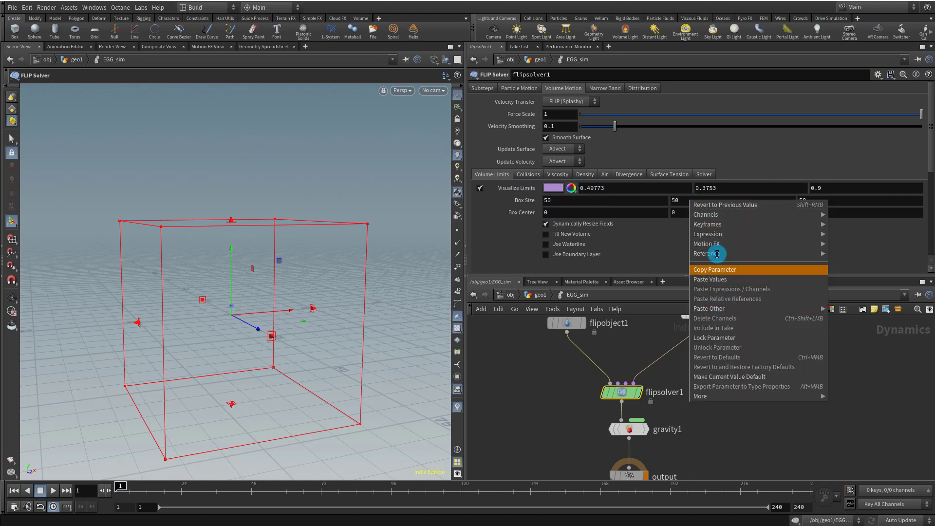
pyautogui.click(720, 269)
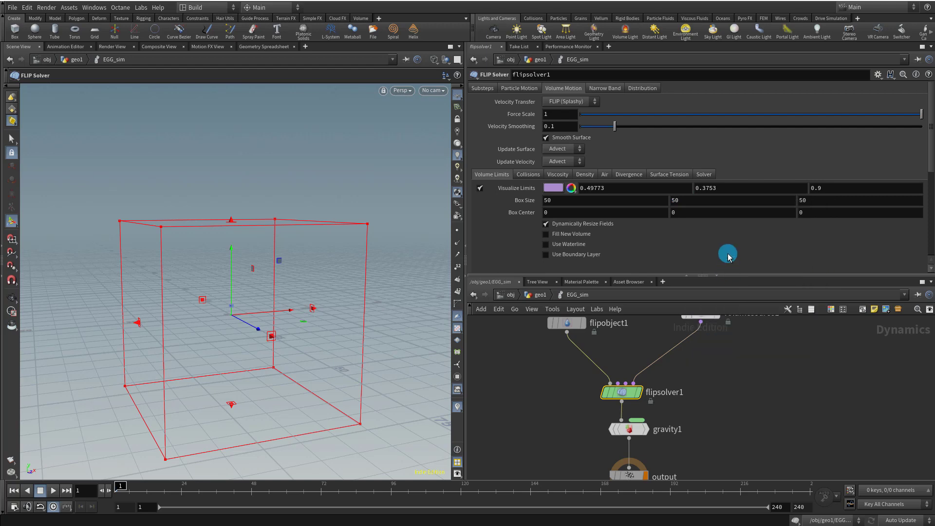
pyautogui.rightClick(691, 211)
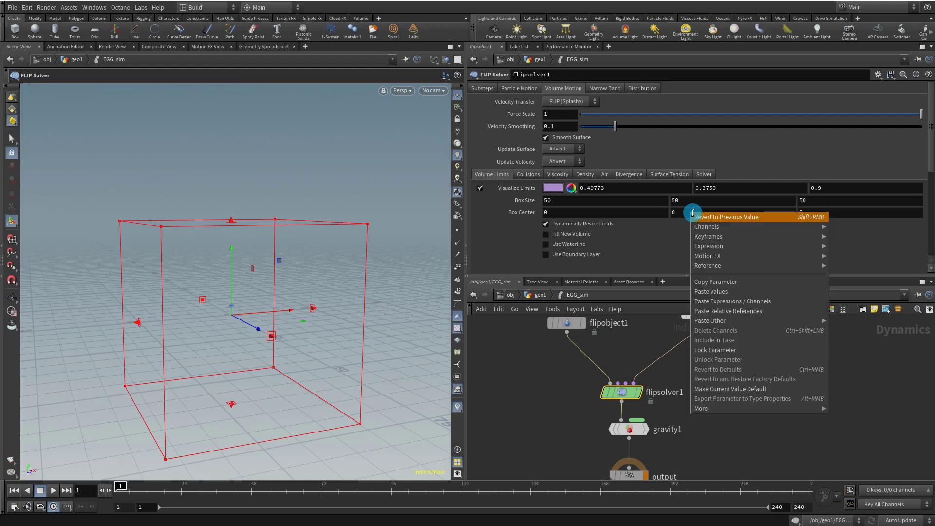
pyautogui.click(731, 311)
pyautogui.click(744, 211)
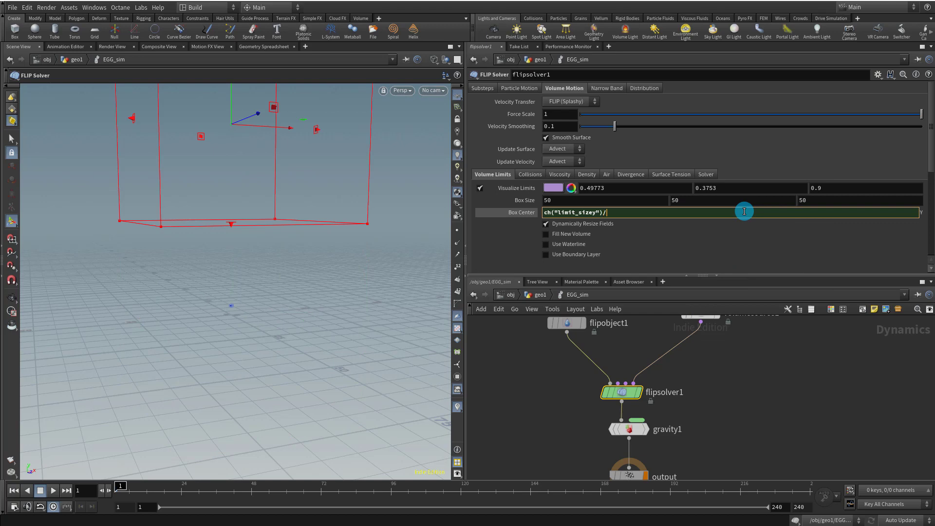
pyautogui.press('Return')
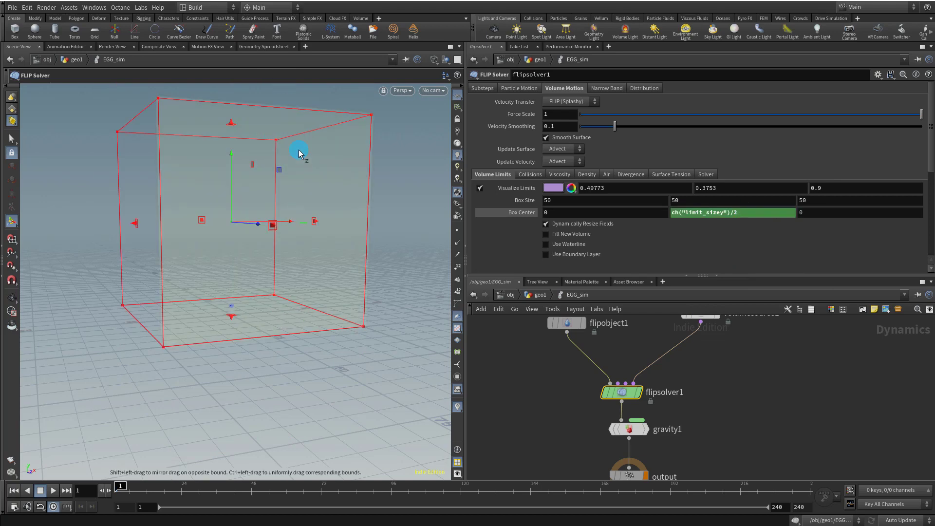
# Shrink the solver's limit box with its viewport handles to about 7.3 by 4.8 by 8.2.
pyautogui.moveTo(234, 125); pyautogui.dragTo(230, 292)
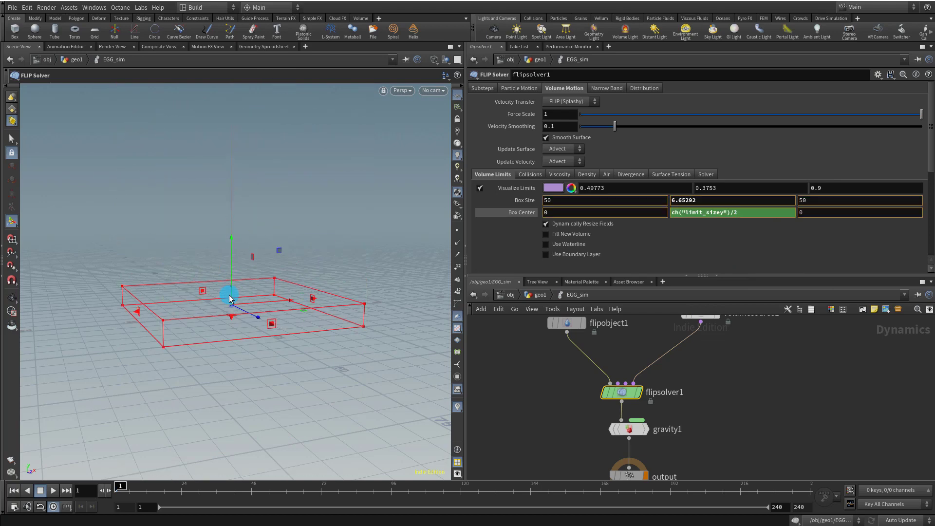
pyautogui.press('Escape')
pyautogui.moveTo(282, 272); pyautogui.dragTo(230, 245)
pyautogui.press('Return')
pyautogui.press('Escape')
pyautogui.press('g')
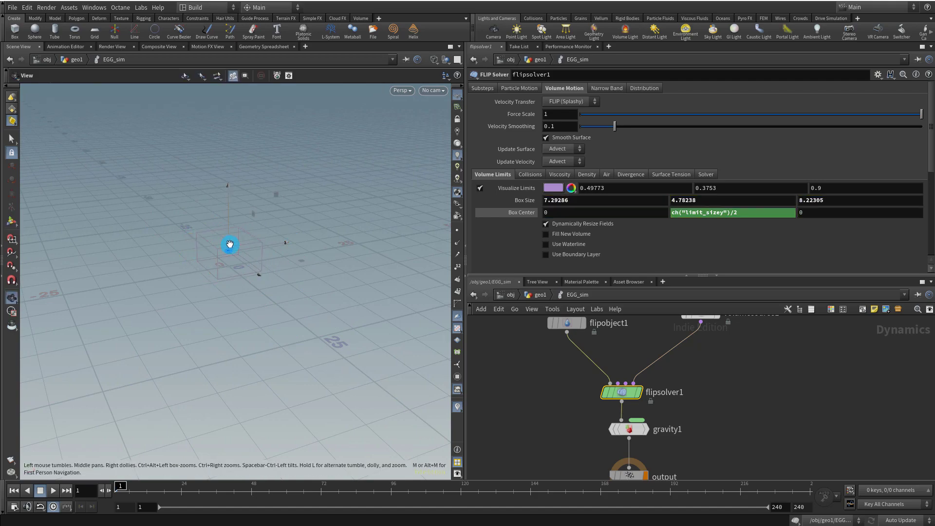
# Shrink flipsolver1's limit box horizontally with its viewport handles to about 4.9 by 4.8 by 4.6.
pyautogui.moveTo(269, 274); pyautogui.dragTo(328, 244)
pyautogui.press('Return')
pyautogui.press('Escape')
pyautogui.press('Return')
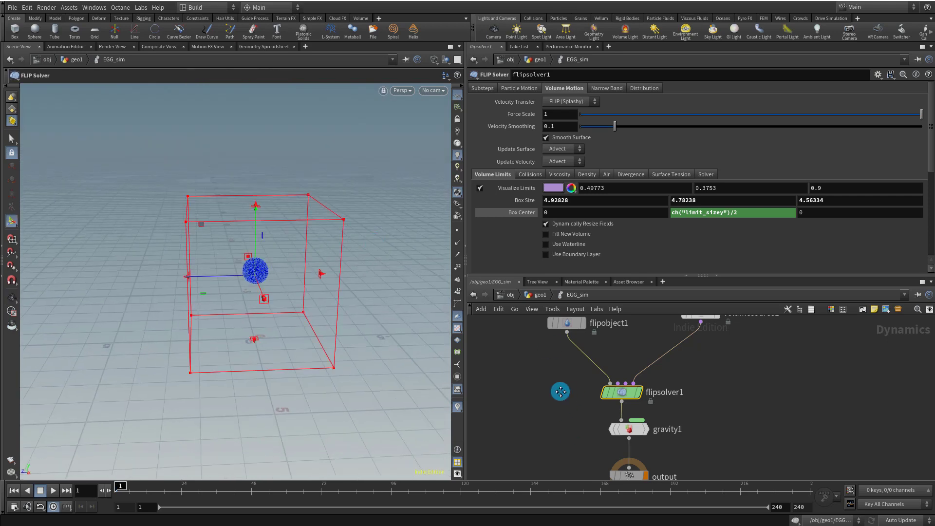
# Turn on Closed Boundaries for flipobject1 on all six sides.
pyautogui.moveTo(559, 390); pyautogui.dragTo(549, 416, button='middle')
pyautogui.click(616, 349)
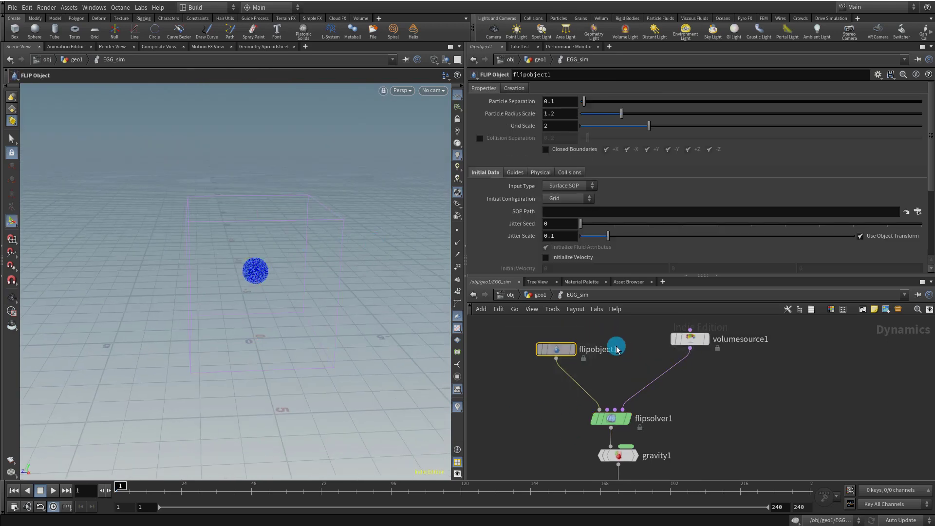
pyautogui.click(544, 151)
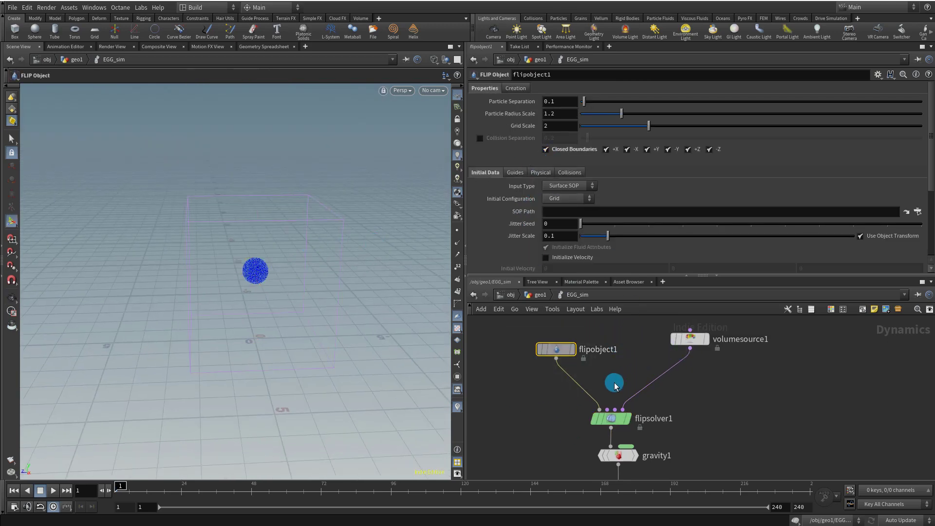
# Play the simulation to about frame 72 to check how the fluid behaves inside the closed limit box.
pyautogui.moveTo(692, 392); pyautogui.dragTo(693, 312, button='middle')
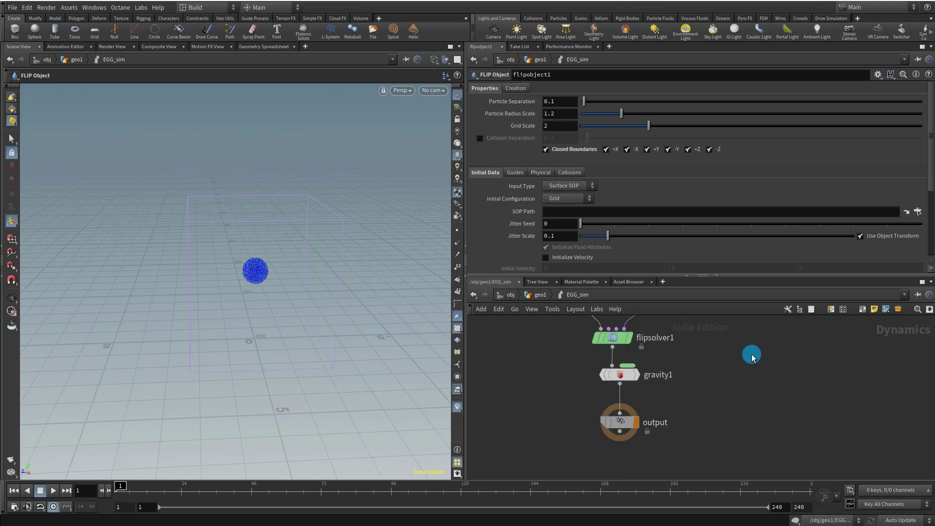
pyautogui.click(52, 492)
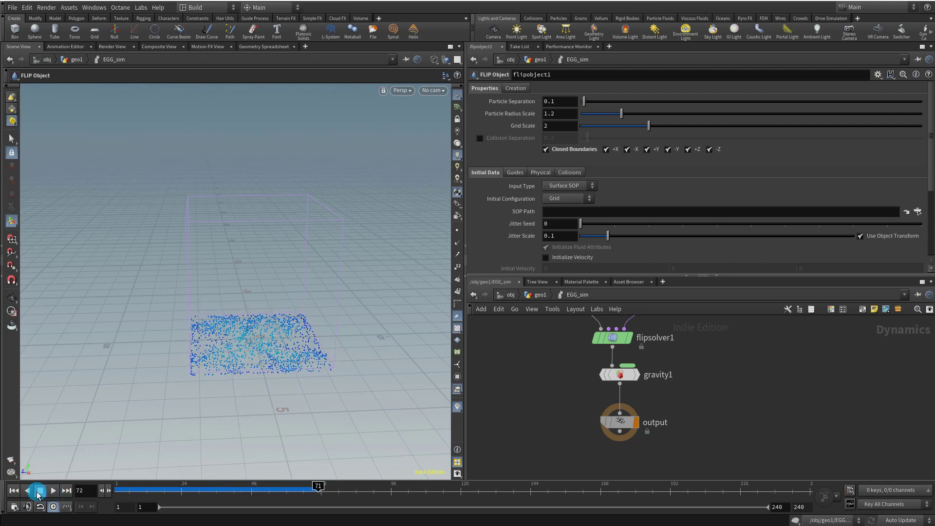
pyautogui.click(40, 490)
# Link pointsfromvolume1's Point Separation to flipobject1's Particle Separation by copying the parameter and pasting it as a relative reference.
pyautogui.moveTo(706, 387); pyautogui.dragTo(704, 452, button='middle')
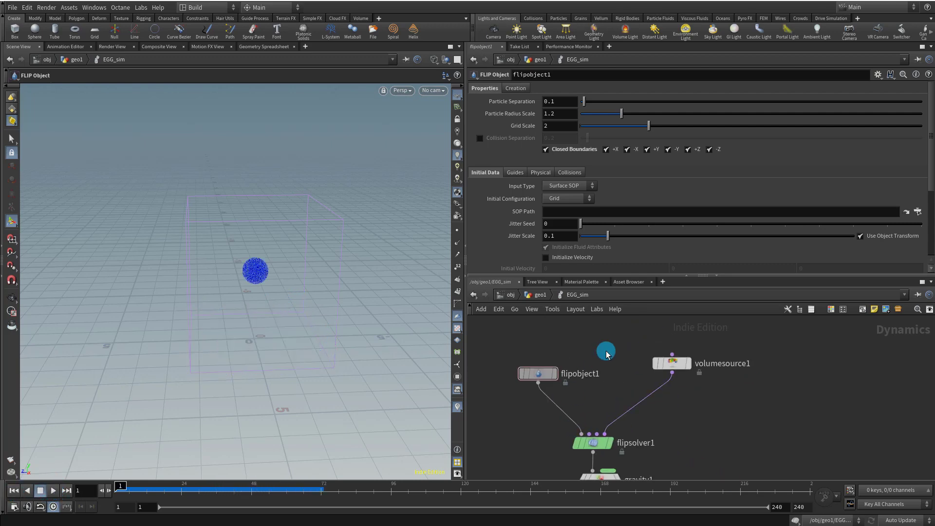
pyautogui.click(546, 390)
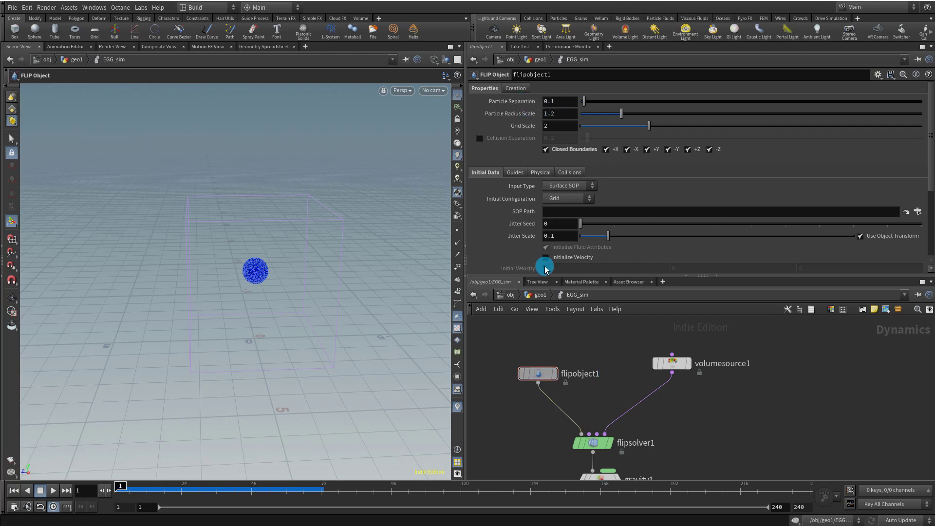
pyautogui.rightClick(527, 106)
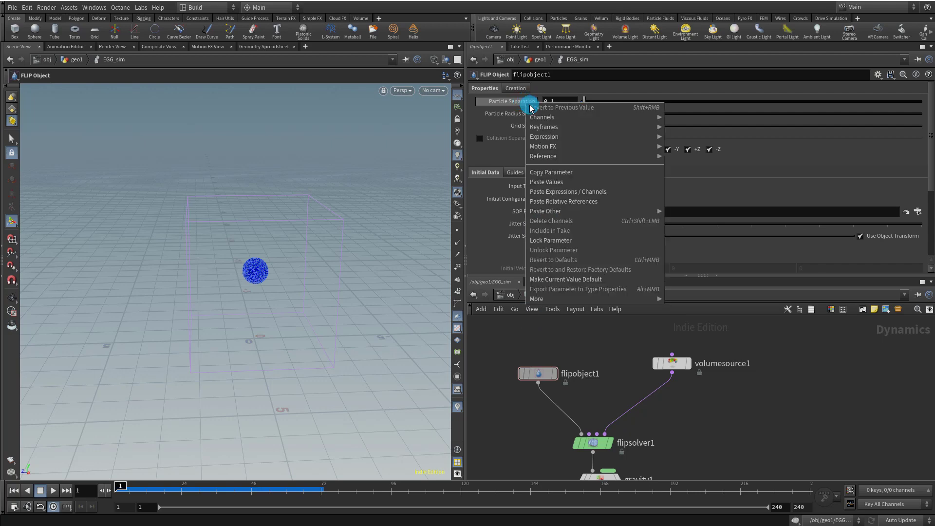
pyautogui.click(559, 173)
pyautogui.click(536, 296)
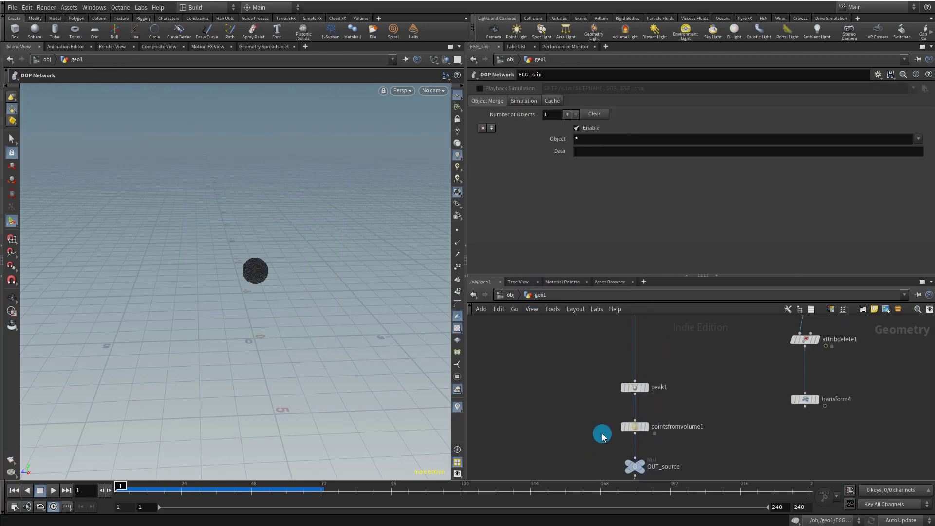
pyautogui.click(635, 426)
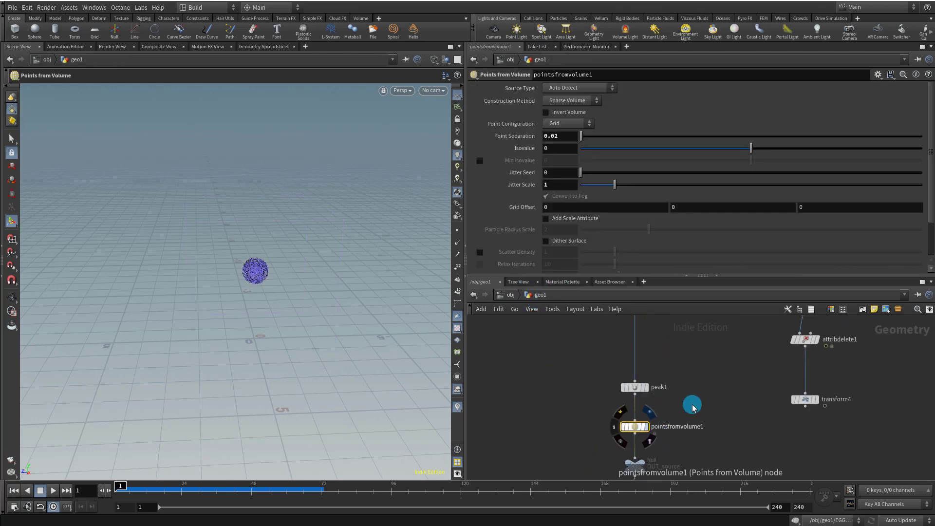
pyautogui.rightClick(515, 137)
pyautogui.click(530, 237)
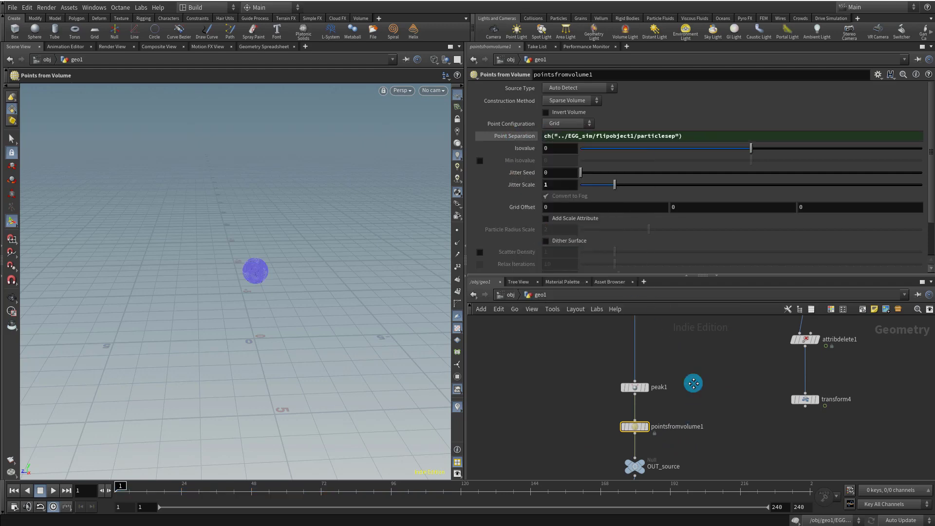
# Return to flipobject1 inside EGG_sim and set its Particle Separation to 0.02.
pyautogui.click(637, 398)
pyautogui.doubleClick(639, 402)
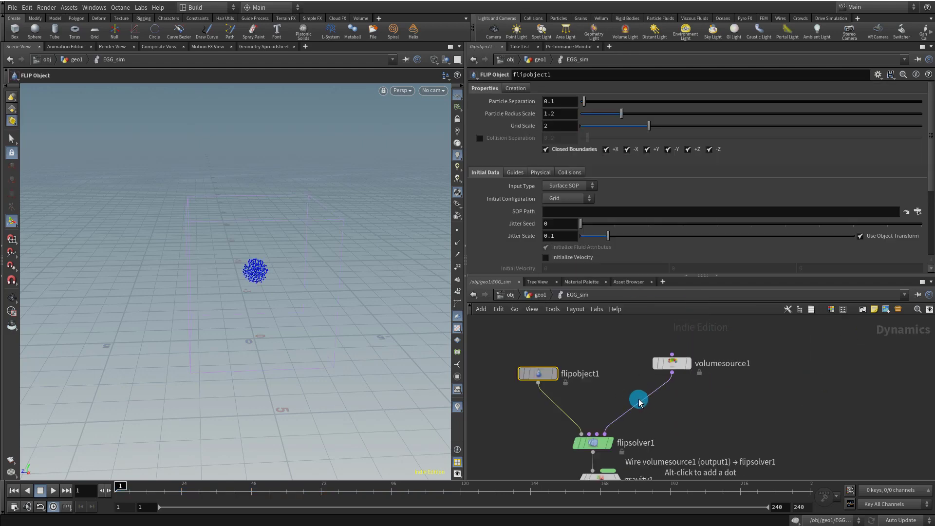
pyautogui.click(564, 101)
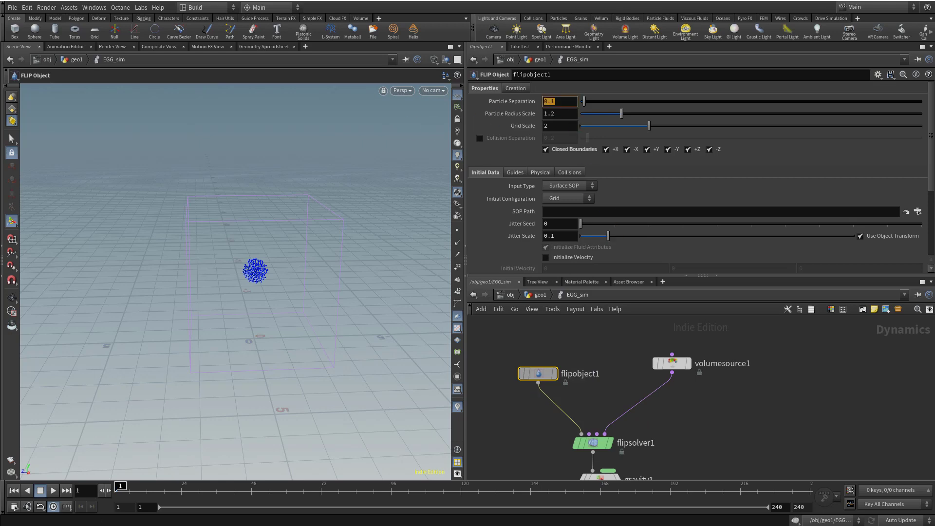
pyautogui.write('0.02')
pyautogui.press('Return')
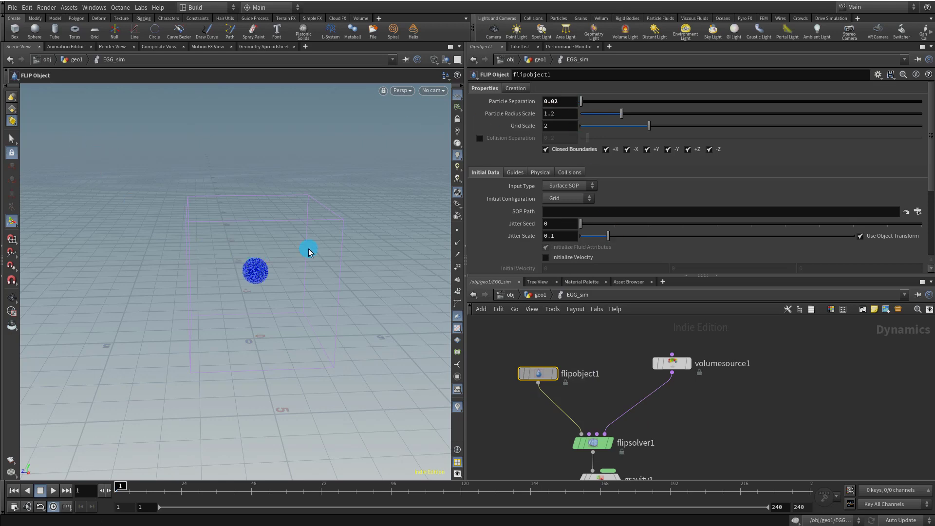
# Play the simulation to about frame 25 to check the denser particles, and rewind to frame 1.
pyautogui.press('Escape')
pyautogui.moveTo(255, 273); pyautogui.dragTo(300, 237)
pyautogui.click(53, 490)
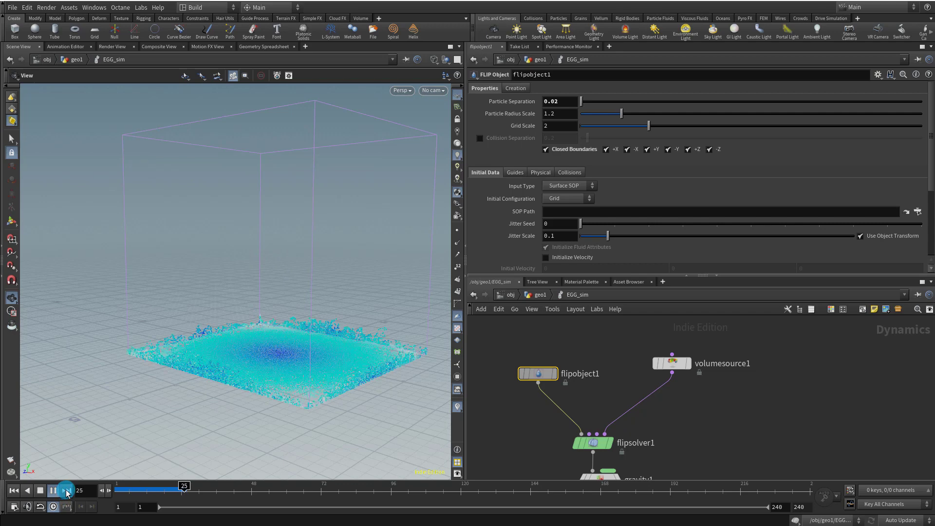
pyautogui.click(14, 490)
# Set flipobject1's Particle Separation to 0.05, and play the simulation to about frame 36 to check it.
pyautogui.doubleClick(560, 101)
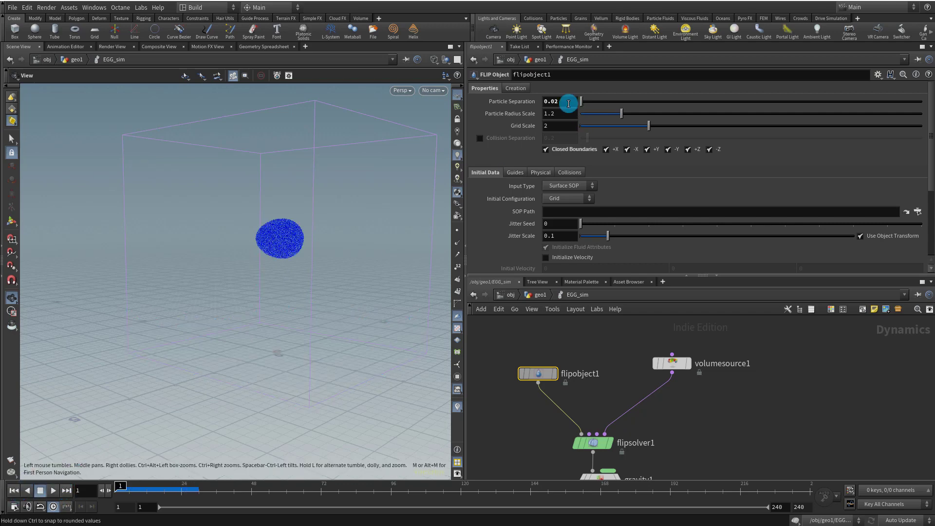
pyautogui.click(563, 102)
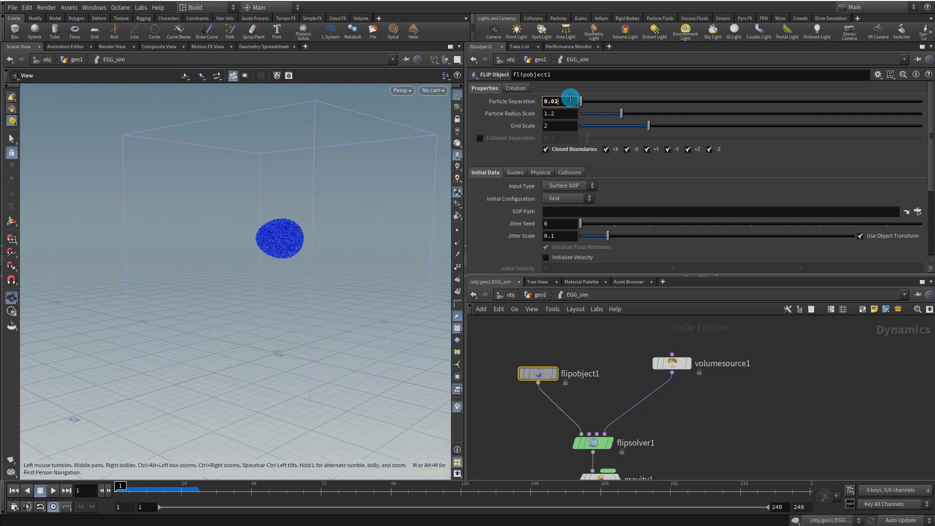
pyautogui.press('Return')
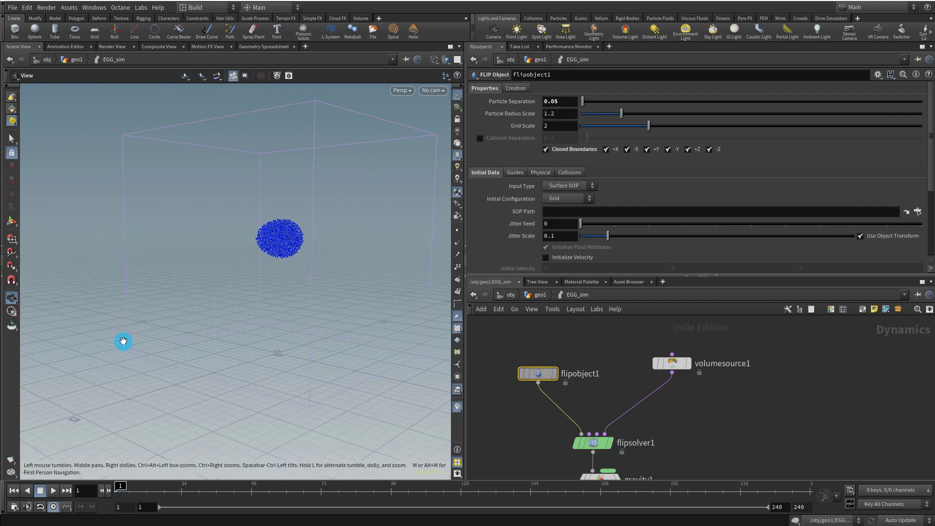
pyautogui.click(52, 489)
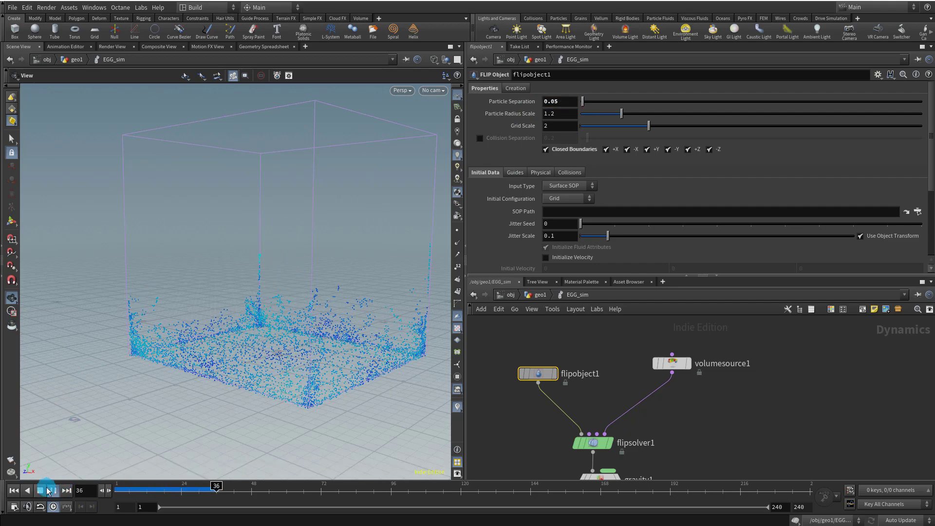
pyautogui.click(25, 491)
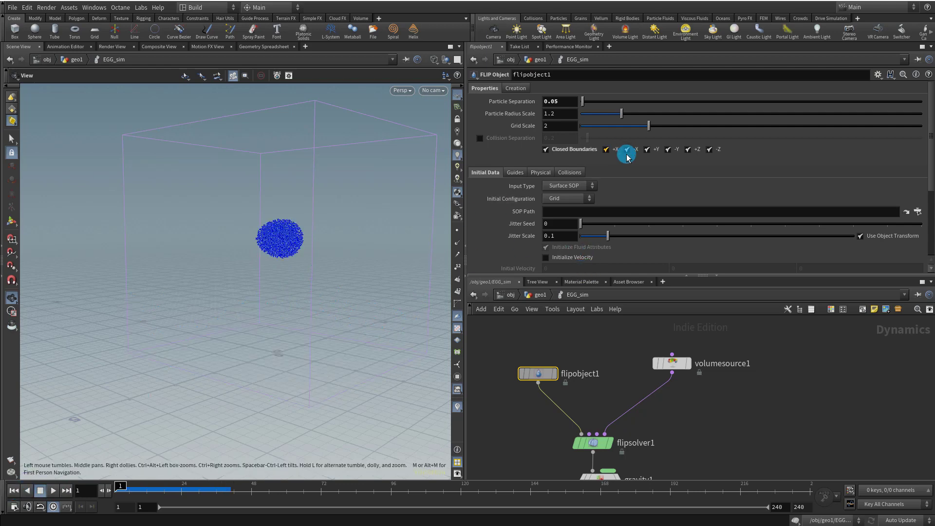
# Turn on Add Viscosity Attribute for flipobject1, and enable viscosity with Viscosity by Attribute on flipsolver1.
pyautogui.scroll(-4, 928, 176)
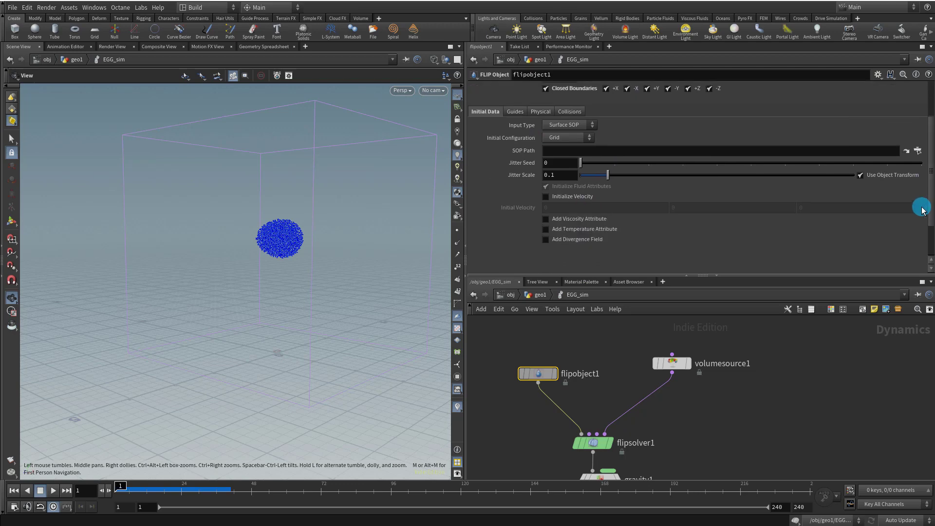
pyautogui.click(579, 223)
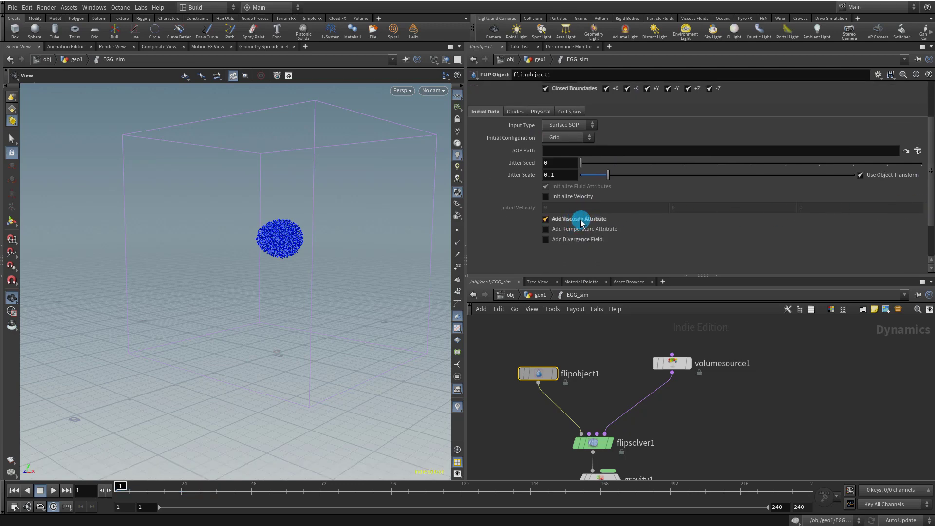
pyautogui.moveTo(542, 431); pyautogui.dragTo(632, 459)
pyautogui.moveTo(541, 431); pyautogui.dragTo(632, 448)
pyautogui.click(560, 175)
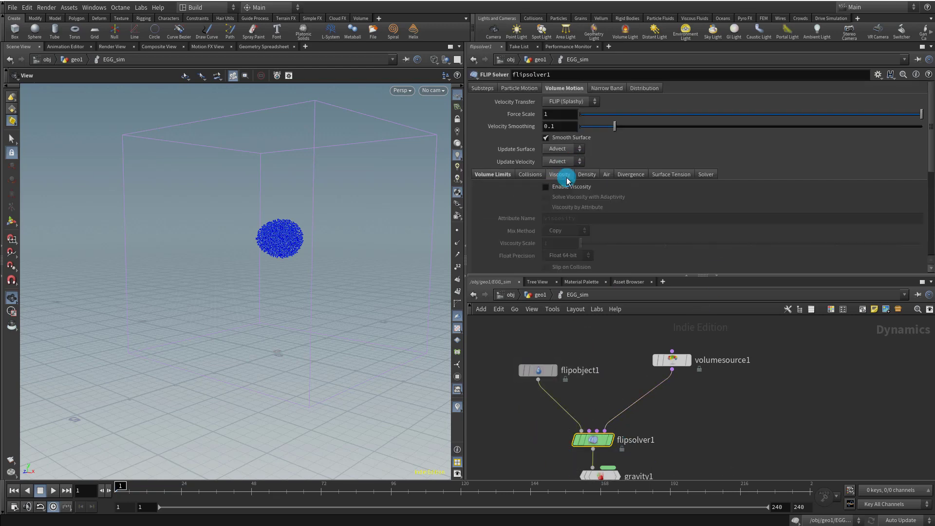
pyautogui.click(572, 187)
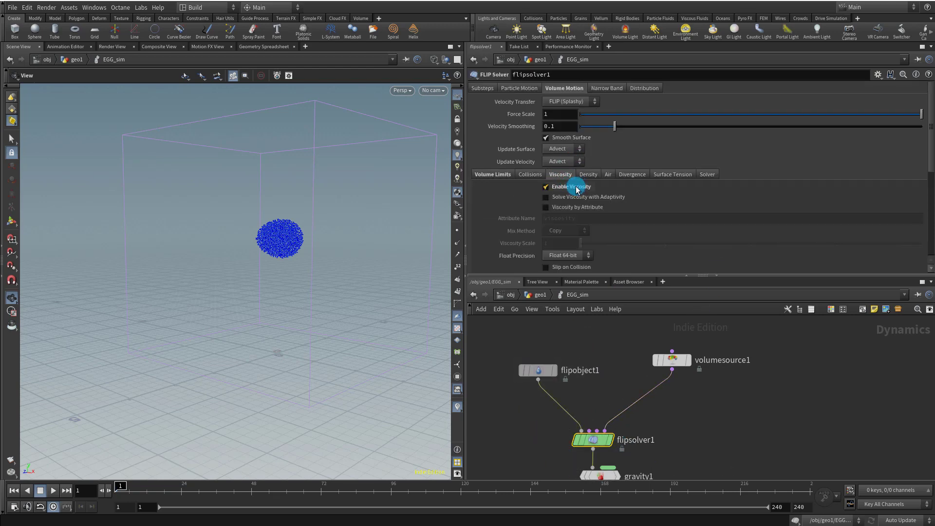
pyautogui.click(566, 208)
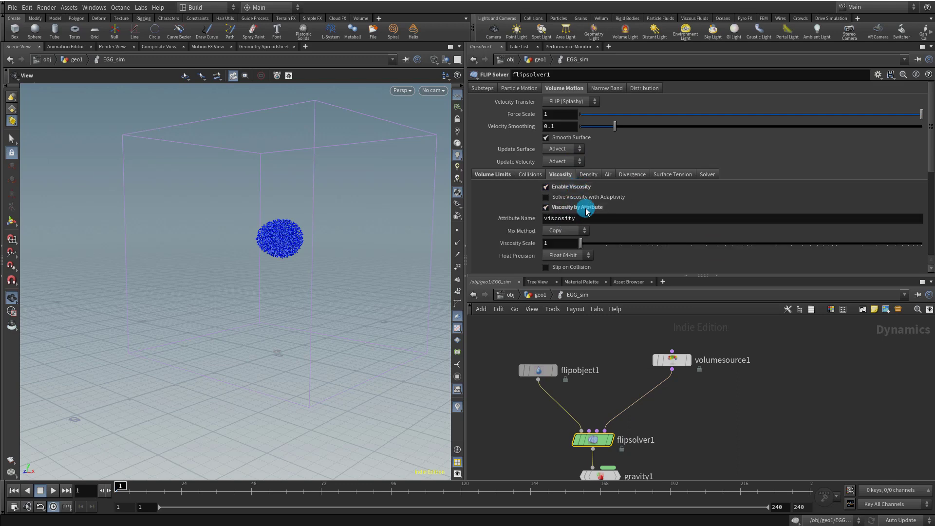
pyautogui.doubleClick(560, 220)
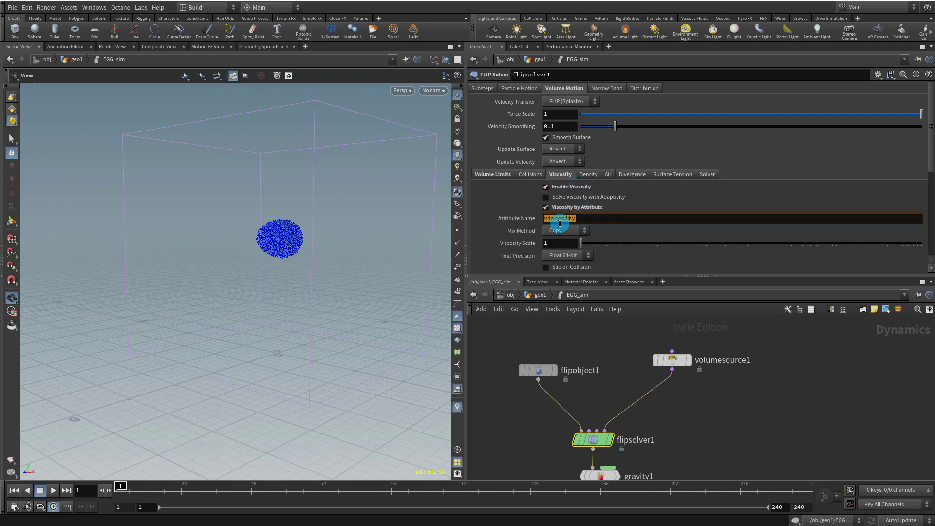
# In geo1, make room above OUT_source and insert an Attribute Adjust Float node between pointsfromvolume1 and OUT_source.
pyautogui.click(538, 295)
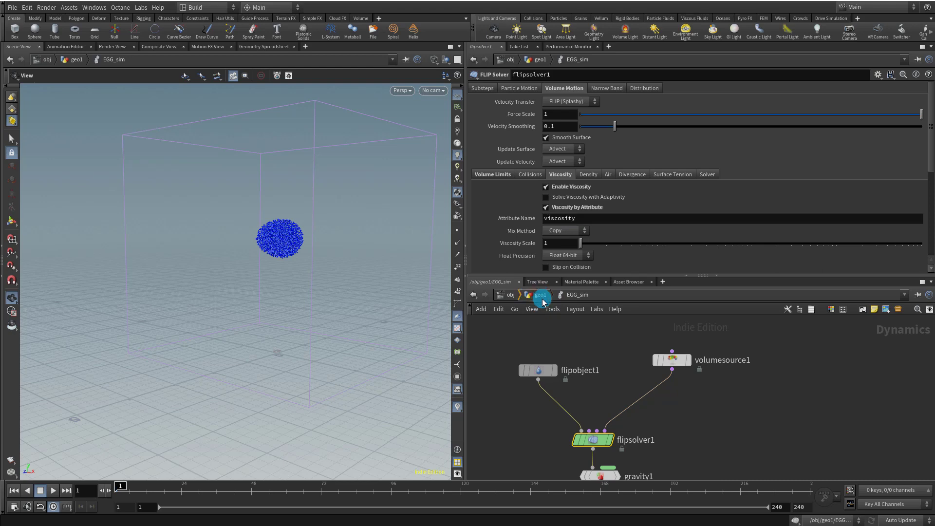
pyautogui.moveTo(708, 363); pyautogui.dragTo(704, 391, button='middle')
pyautogui.moveTo(616, 393); pyautogui.dragTo(660, 428)
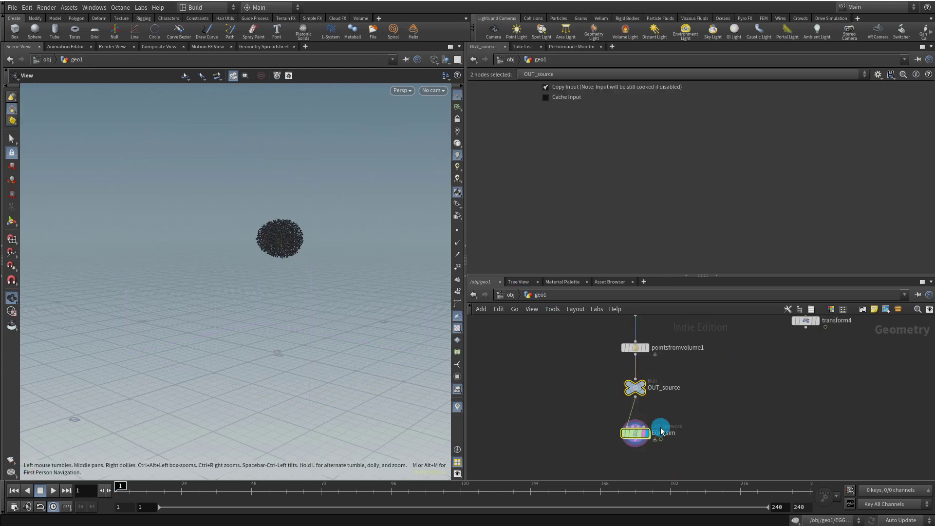
pyautogui.moveTo(630, 390); pyautogui.dragTo(633, 413)
pyautogui.scroll(3, 648, 388)
pyautogui.click(661, 400)
pyautogui.press('Tab')
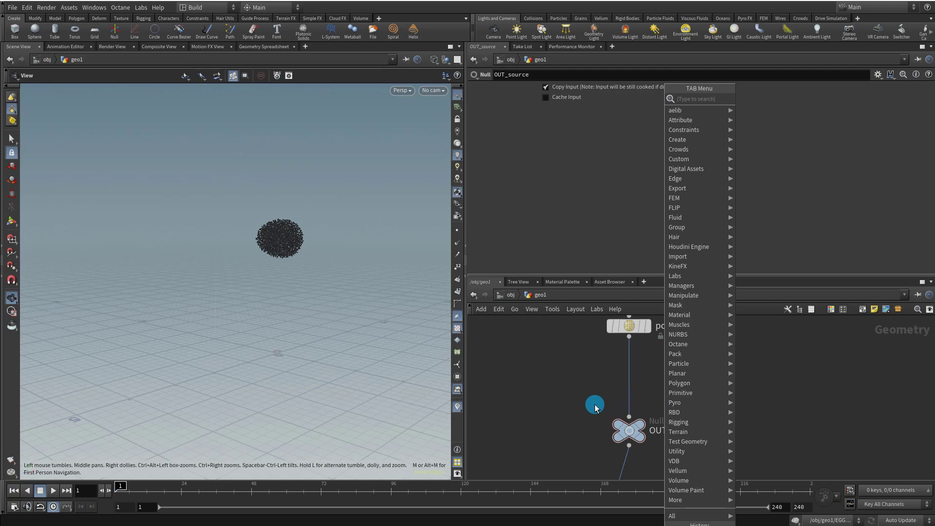
pyautogui.press('Tab')
pyautogui.write('float')
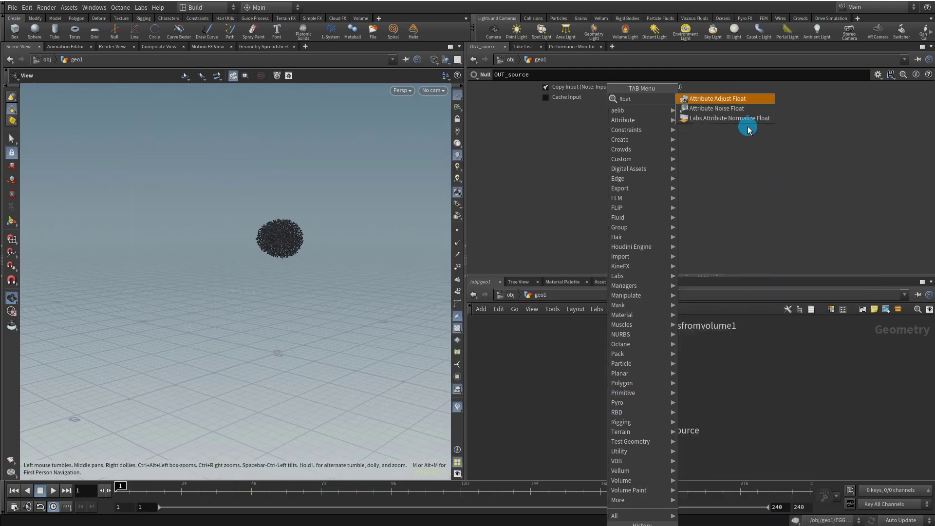
pyautogui.moveTo(735, 104); pyautogui.dragTo(629, 374)
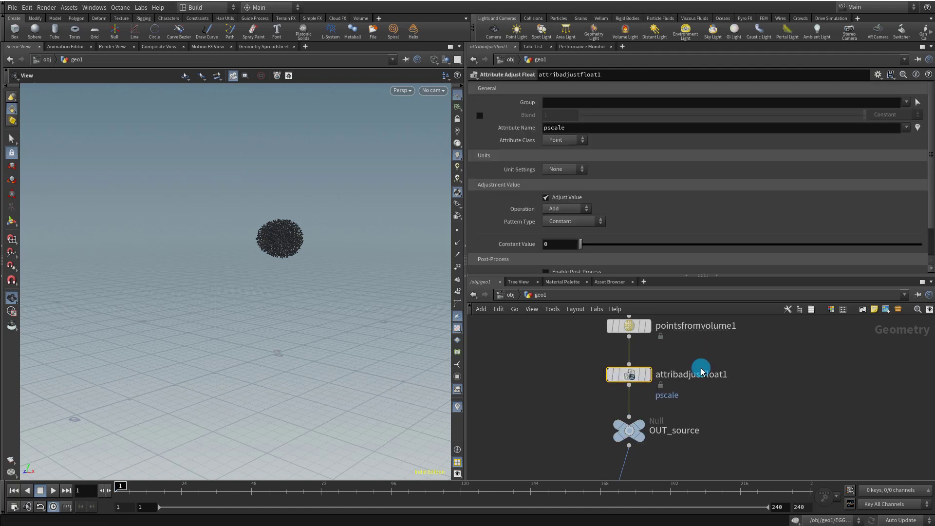
# Set the new node's Attribute Name to viscosity and its Operation to Set Always.
pyautogui.doubleClick(555, 127)
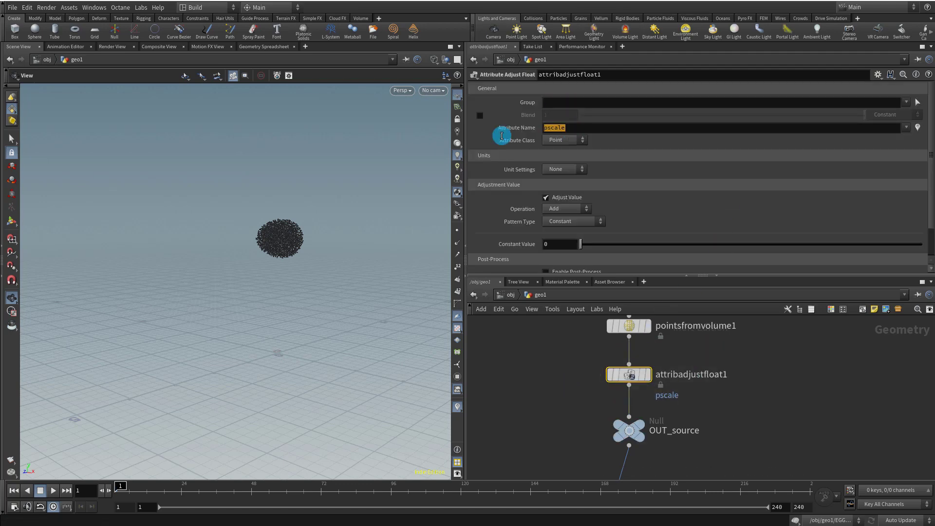
pyautogui.write('viscosity')
pyautogui.press('Return')
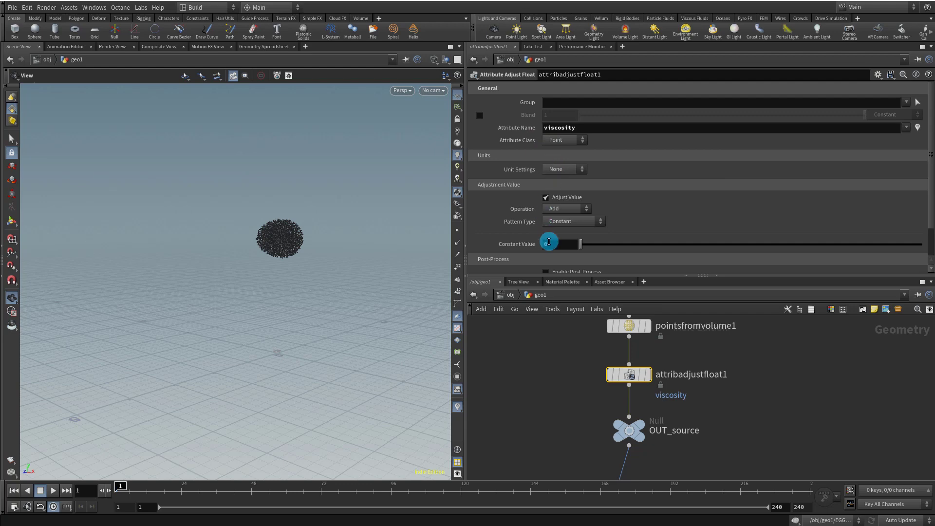
pyautogui.click(557, 208)
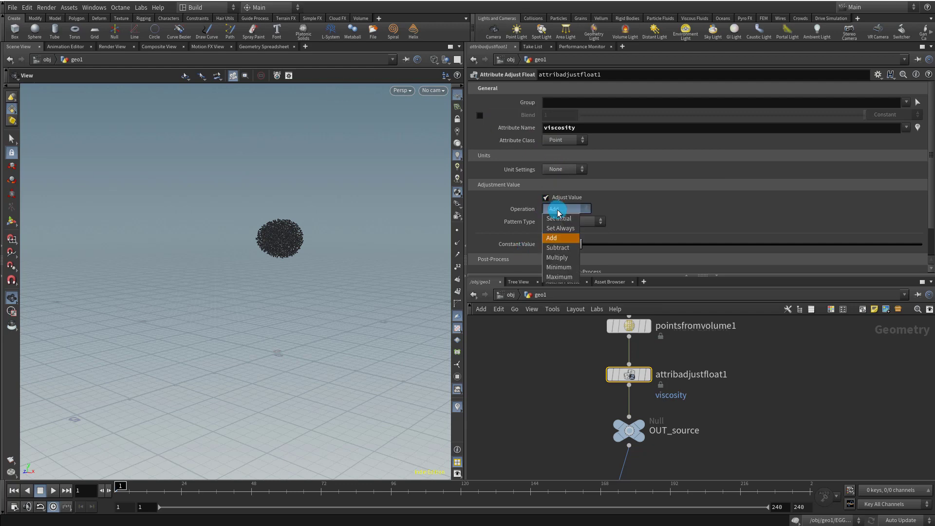
pyautogui.click(559, 228)
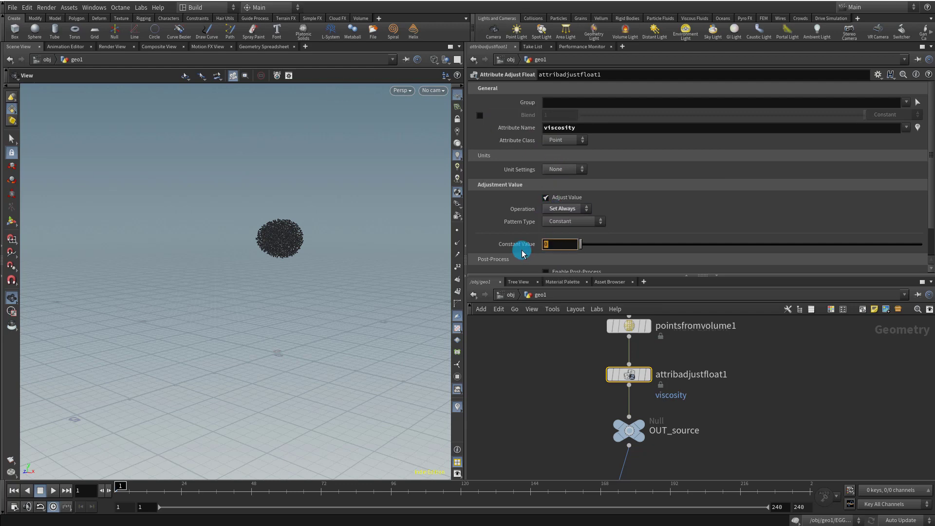
# Set the viscosity node's Constant Value to 100, then play the simulation inside EGG_sim and return to the first frame.
pyautogui.write('100')
pyautogui.press('Return')
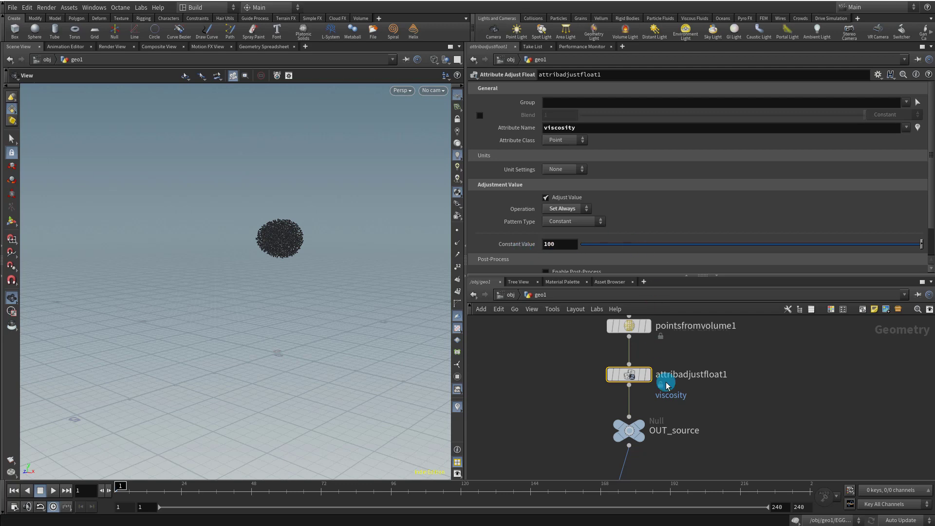
pyautogui.scroll(-4, 666, 385)
pyautogui.doubleClick(629, 393)
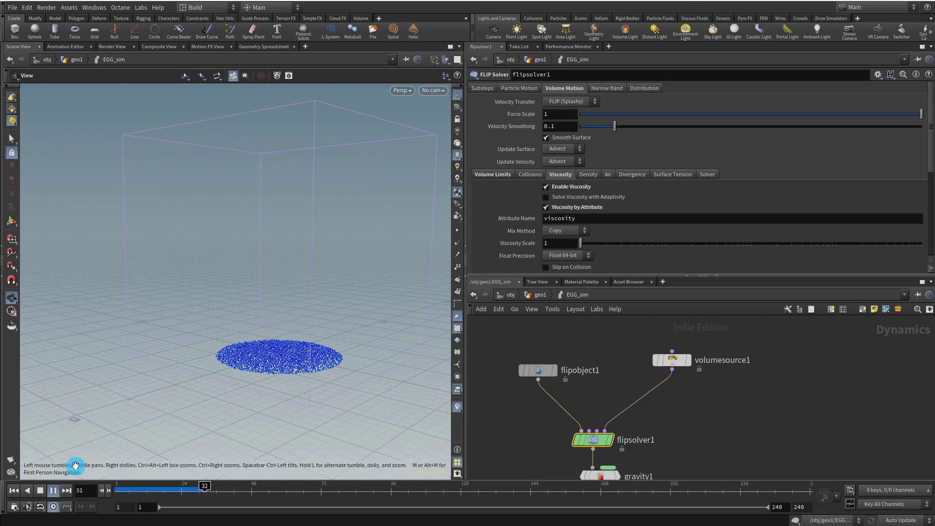
pyautogui.click(15, 490)
pyautogui.moveTo(609, 334); pyautogui.dragTo(504, 401)
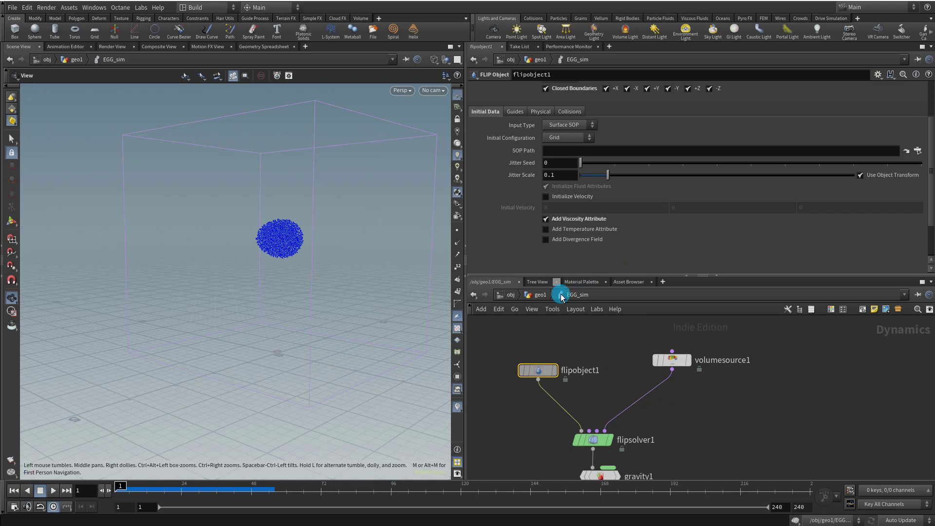
pyautogui.click(515, 111)
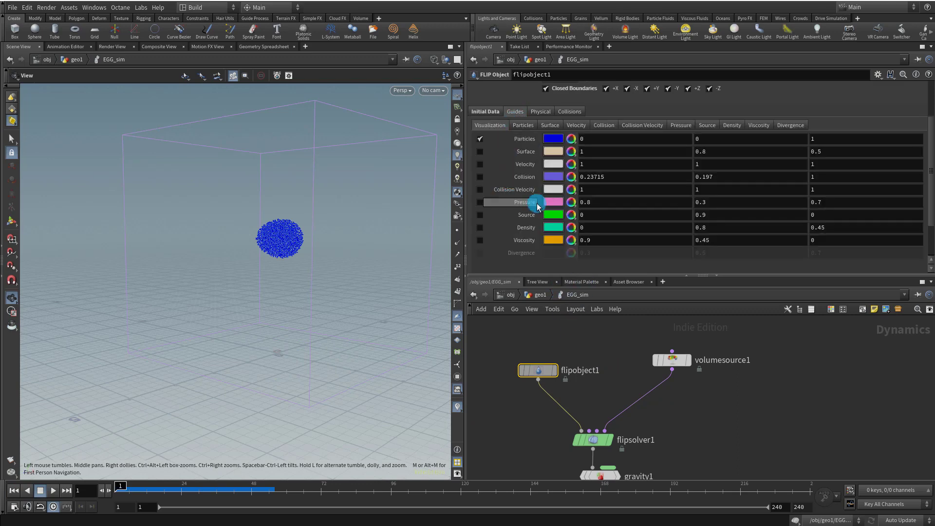
pyautogui.click(480, 240)
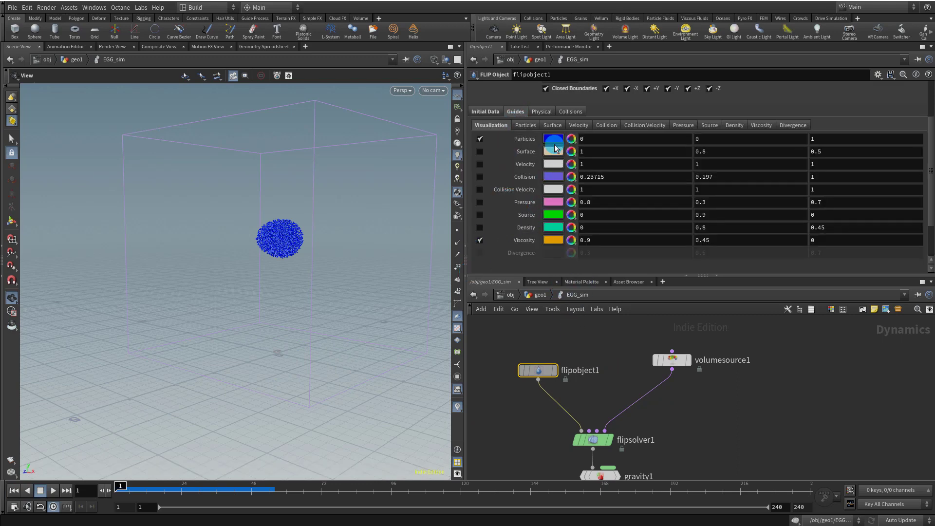
pyautogui.click(532, 128)
pyautogui.click(491, 125)
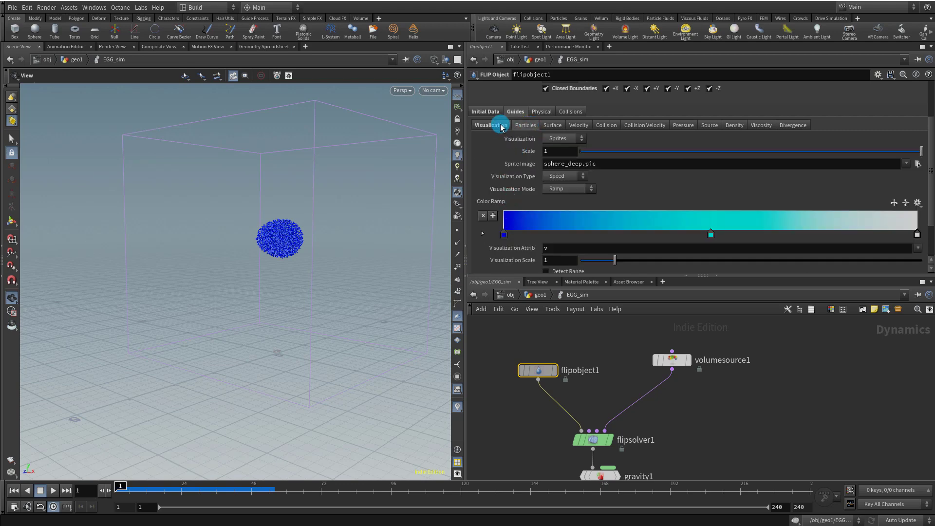
pyautogui.click(486, 228)
# In flipobject1's particle guide settings, set the Visualization Attrib to viscosity.
pyautogui.click(528, 125)
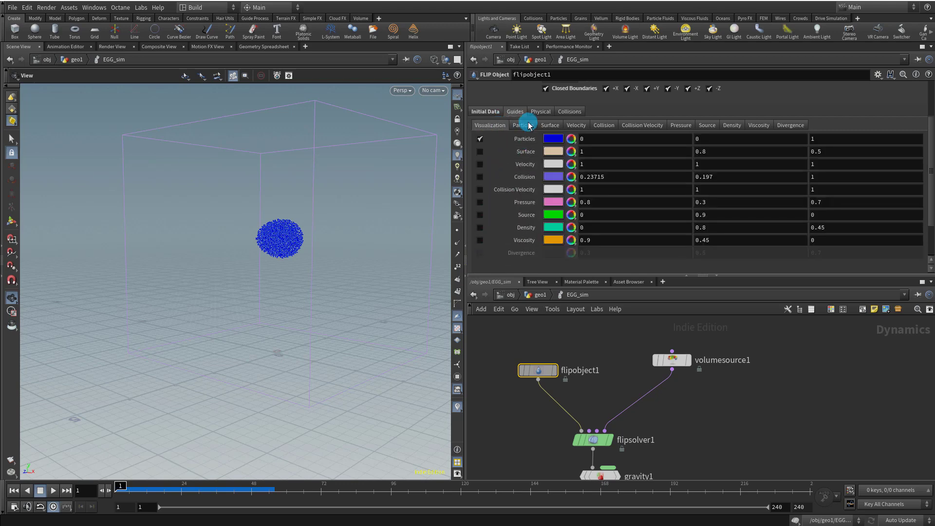
pyautogui.click(872, 198)
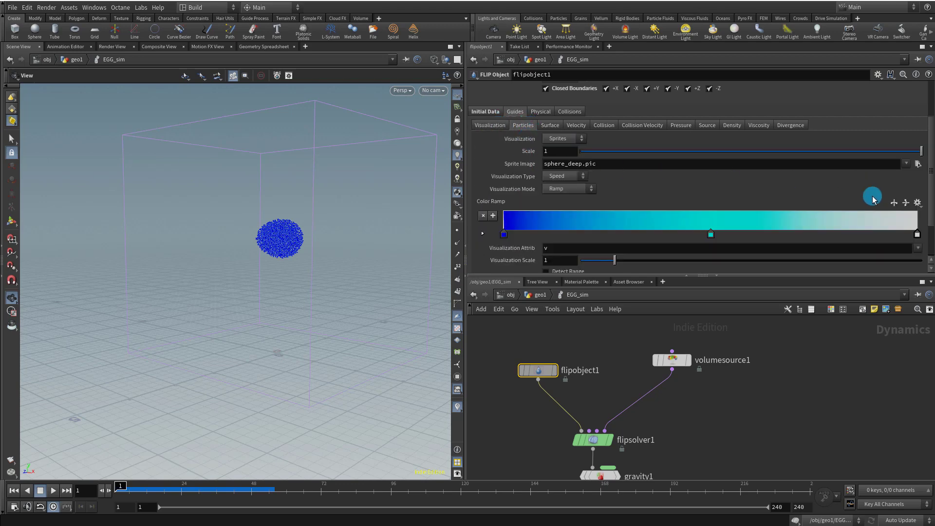
pyautogui.scroll(-3, 931, 178)
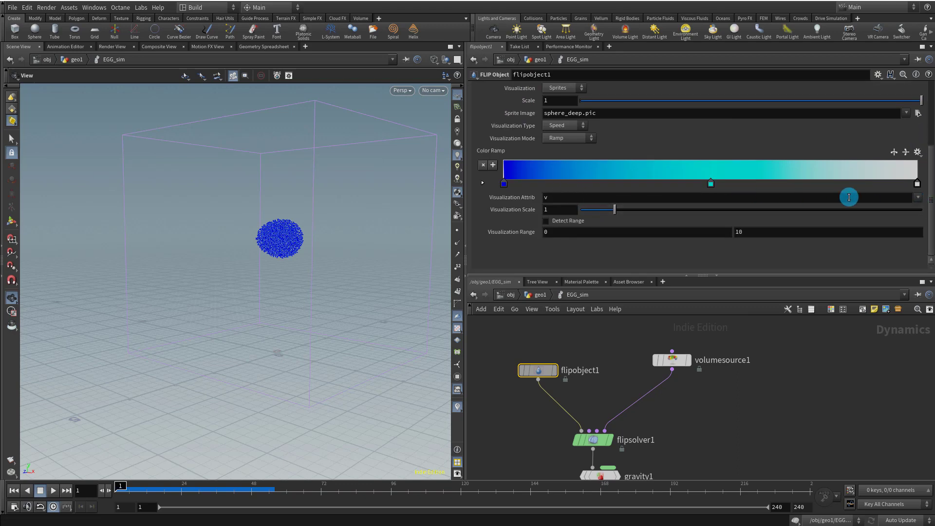
pyautogui.click(915, 199)
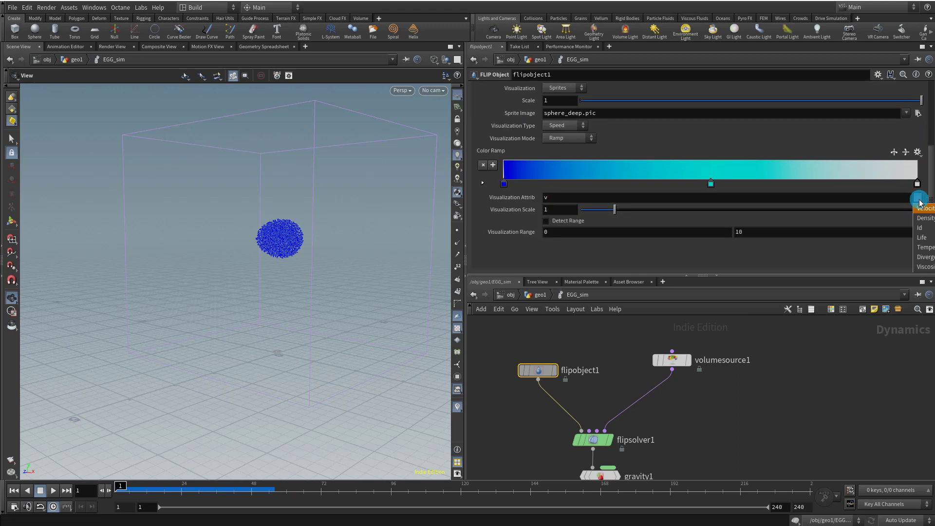
pyautogui.click(917, 199)
pyautogui.click(923, 268)
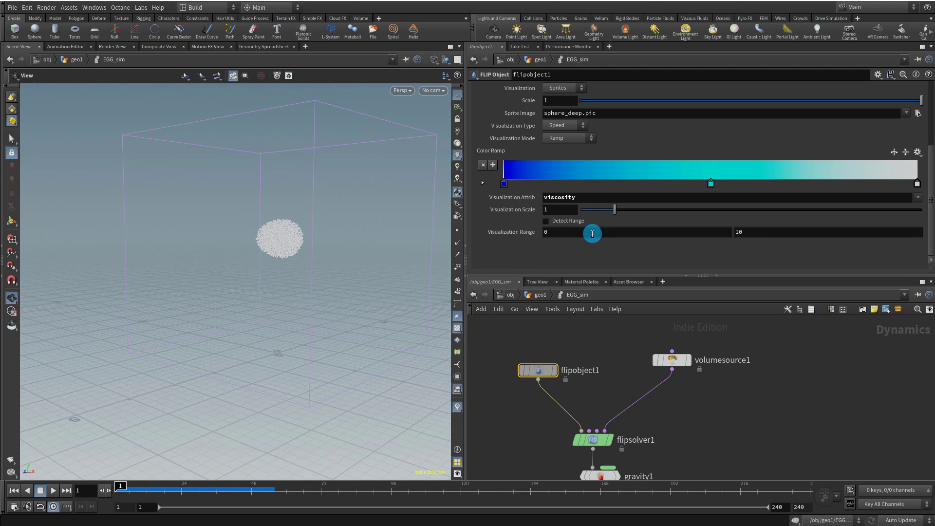
# Enlarge the network editor's area, then set flipobject1's Particle Separation to 0.03 inside EGG_sim.
pyautogui.click(541, 295)
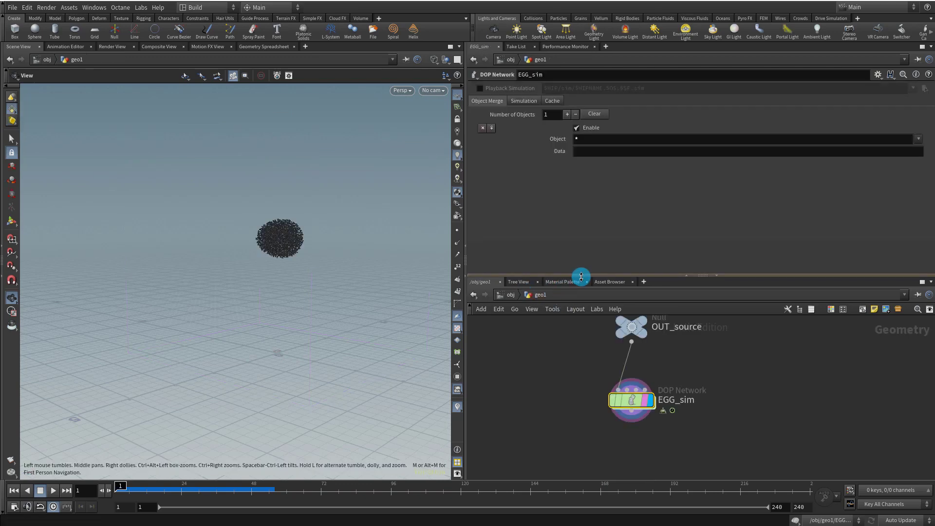
pyautogui.moveTo(580, 275); pyautogui.dragTo(569, 219)
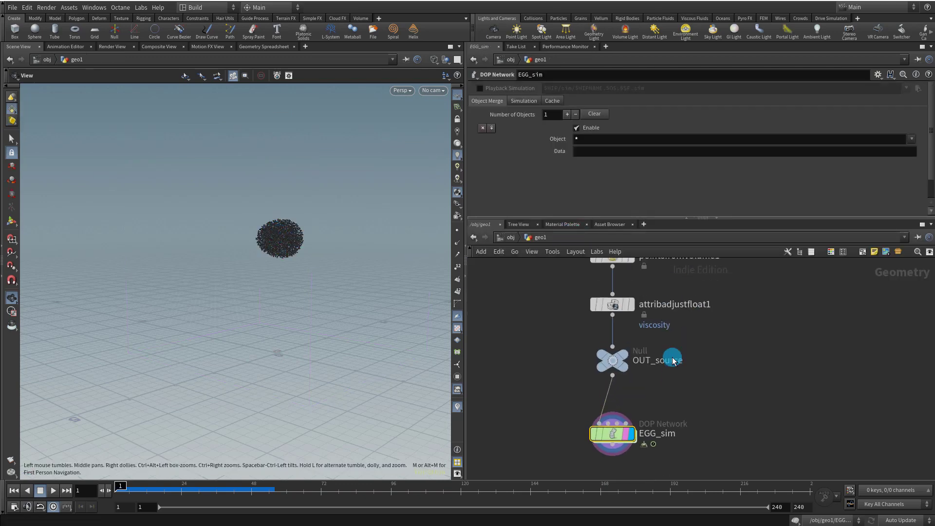
pyautogui.doubleClick(616, 429)
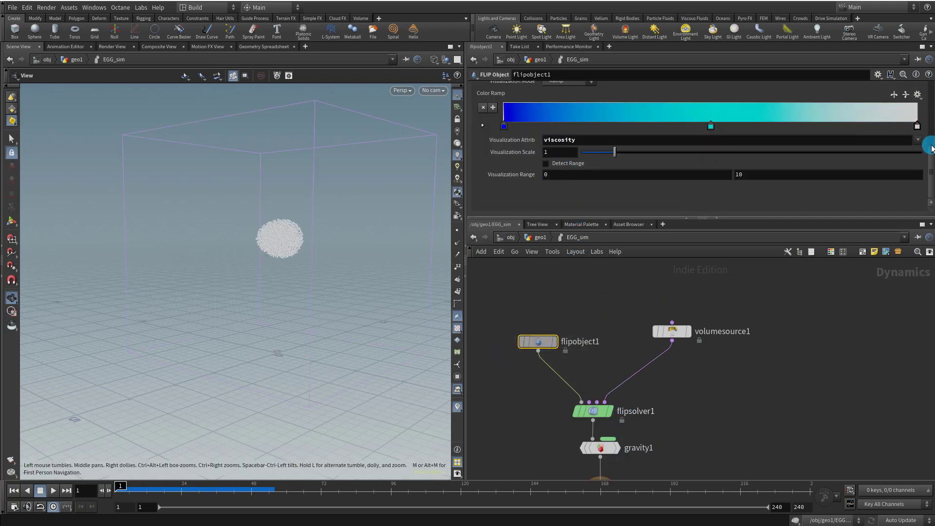
pyautogui.scroll(10, 920, 146)
pyautogui.moveTo(555, 101); pyautogui.dragTo(575, 101)
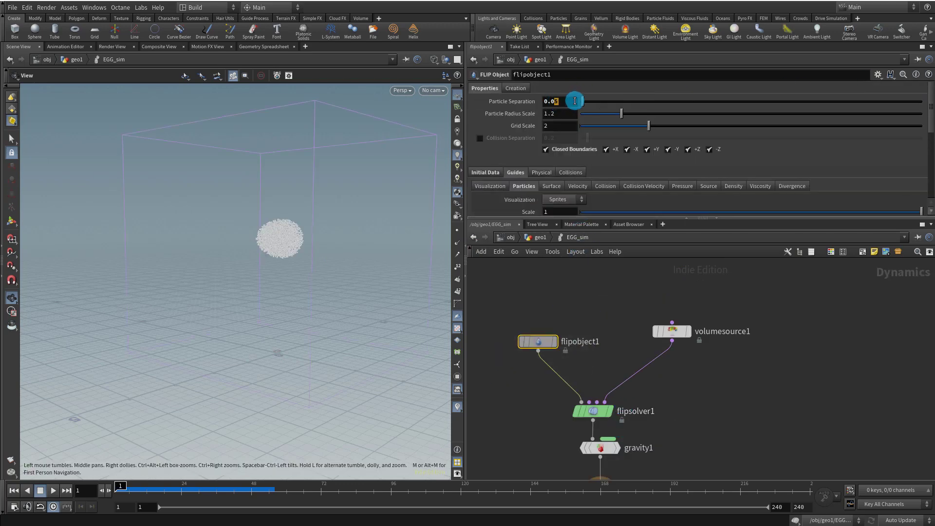
pyautogui.write('3')
pyautogui.press('Return')
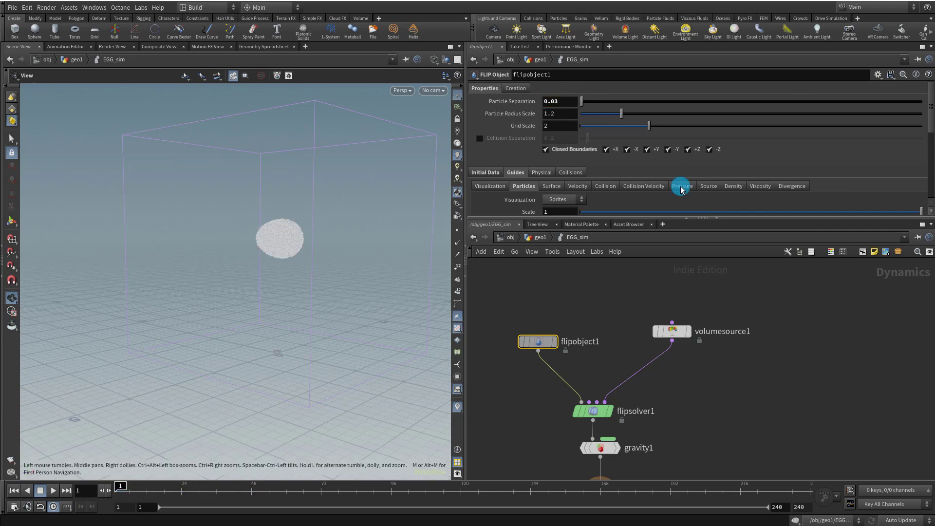
# Return to geo1 and rename the attribadjustfloat1 node to viscosity.
pyautogui.click(554, 236)
pyautogui.scroll(8, 273, 243)
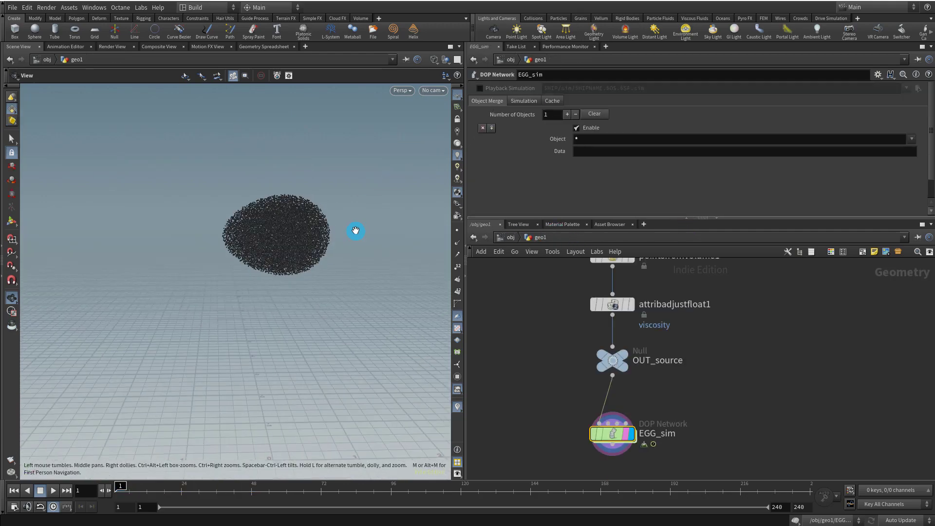
pyautogui.moveTo(548, 410); pyautogui.dragTo(655, 453)
pyautogui.click(616, 306)
pyautogui.doubleClick(683, 305)
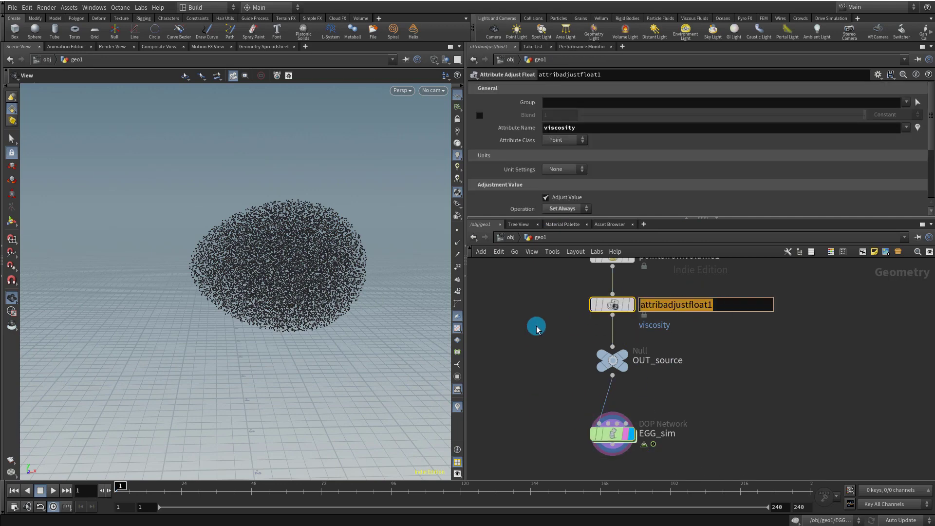
pyautogui.write('viscosit')
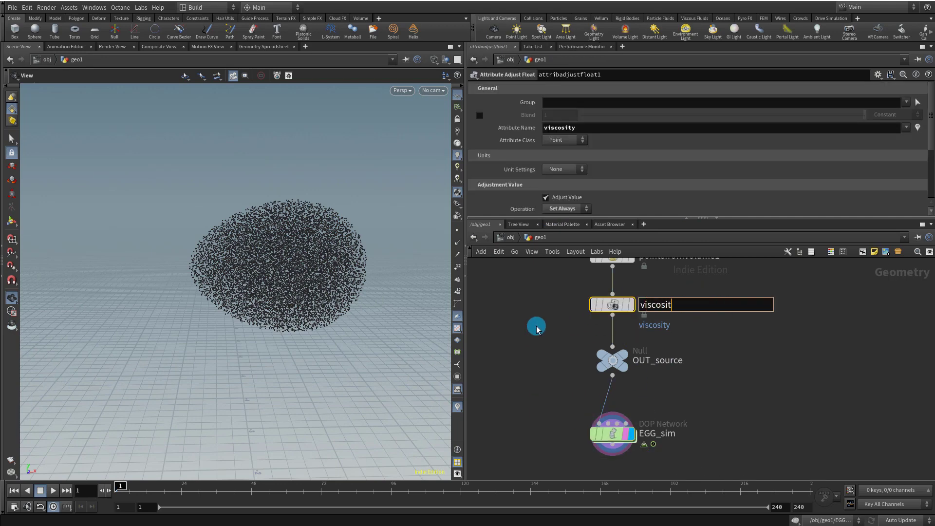
pyautogui.write('y')
pyautogui.press('Return')
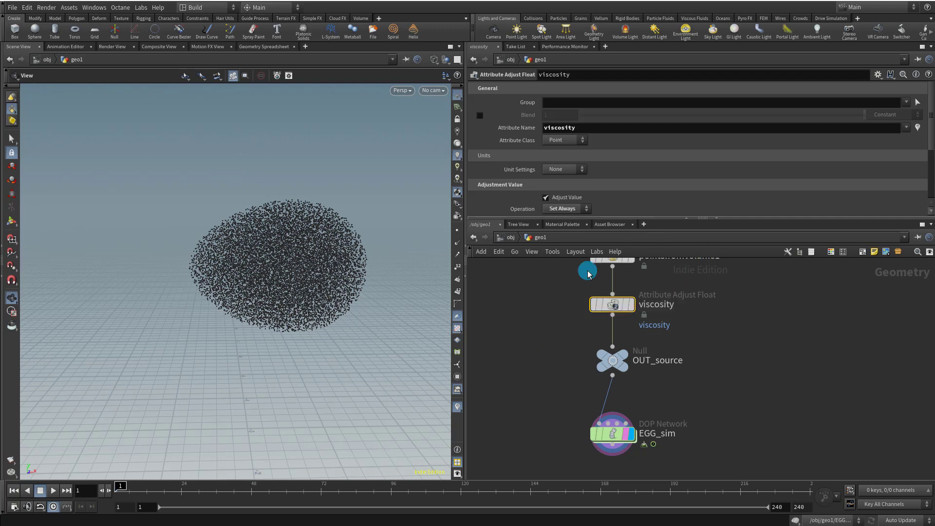
# Change the viscosity node's Pattern Type to Radial.
pyautogui.moveTo(928, 138); pyautogui.dragTo(909, 185)
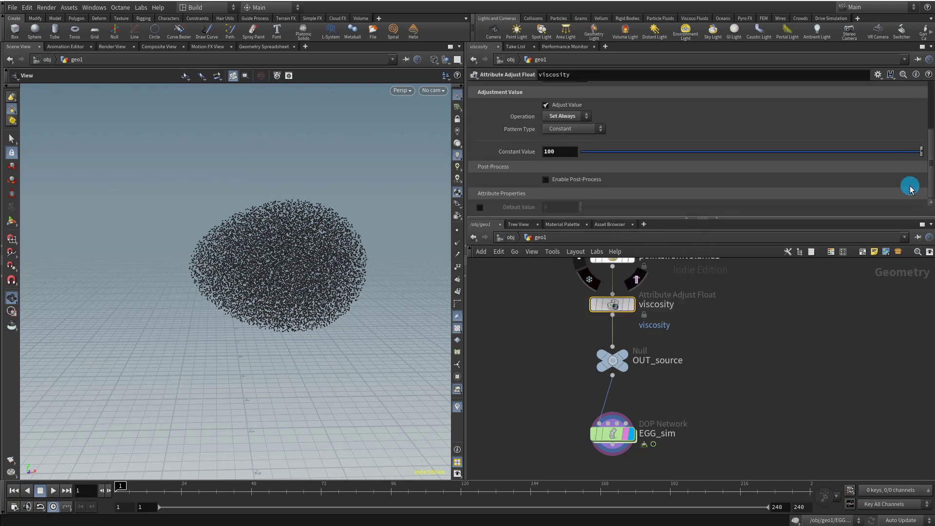
pyautogui.click(557, 131)
pyautogui.moveTo(570, 136); pyautogui.dragTo(560, 207)
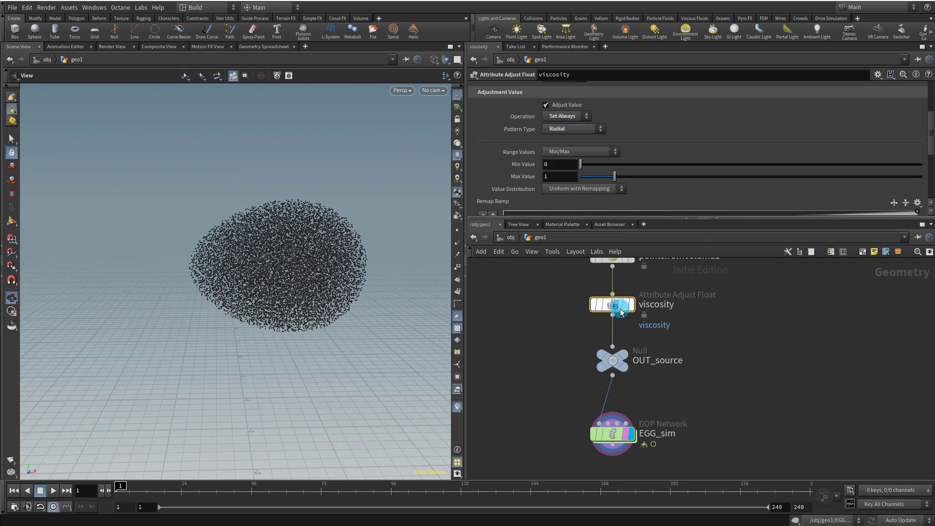
# Turn on the viewport visualizer for the viscosity attribute from the viscosity node's info.
pyautogui.click(582, 306)
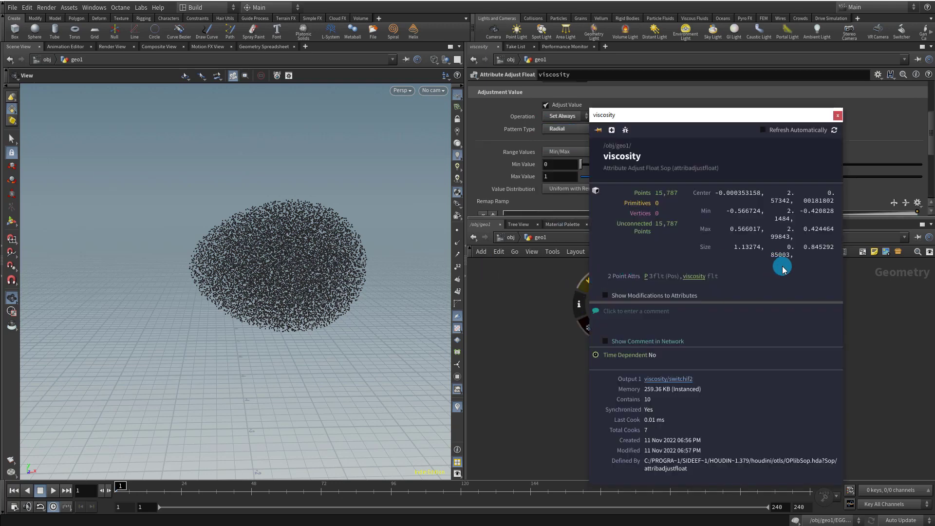
pyautogui.click(700, 279)
pyautogui.moveTo(279, 267); pyautogui.dragTo(265, 246)
pyautogui.press('Return')
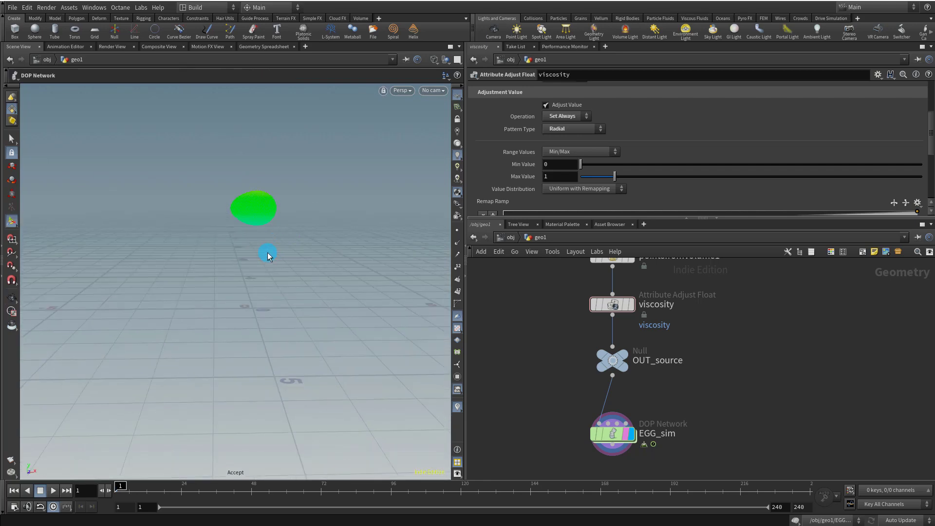
# Move the viscosity node's radial gradient guide onto the egg and shrink its radius to fit inside the shape.
pyautogui.click(601, 304)
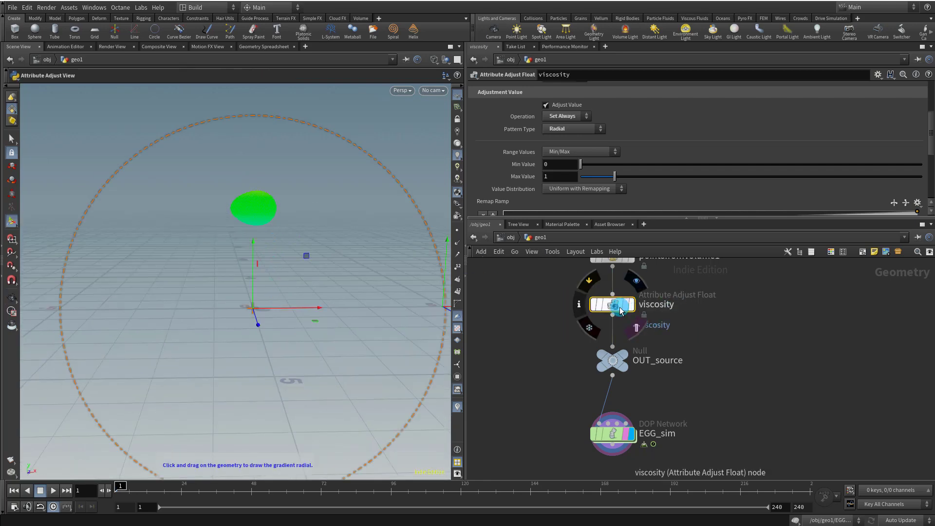
pyautogui.keyDown('alt'); pyautogui.moveTo(376, 263); pyautogui.dragTo(242, 190); pyautogui.keyUp('alt')
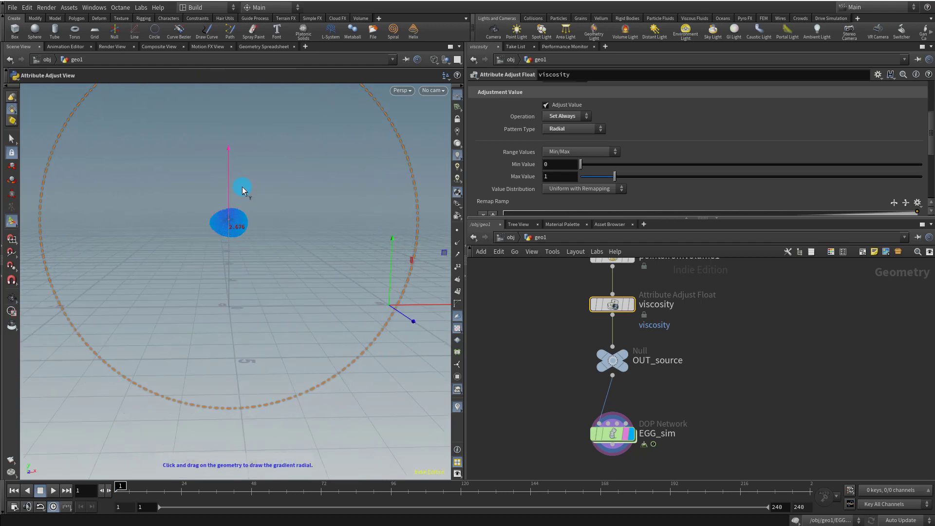
pyautogui.moveTo(408, 306); pyautogui.dragTo(235, 213)
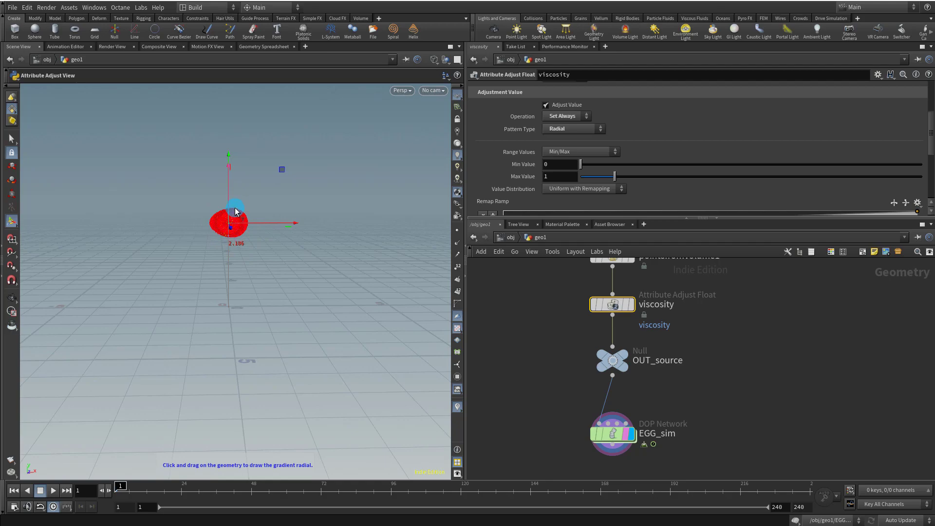
# Fine-tune the radial gradient's centre vertically inside the egg, to about 2.58 on Y.
pyautogui.press('Escape')
pyautogui.scroll(10, 230, 198)
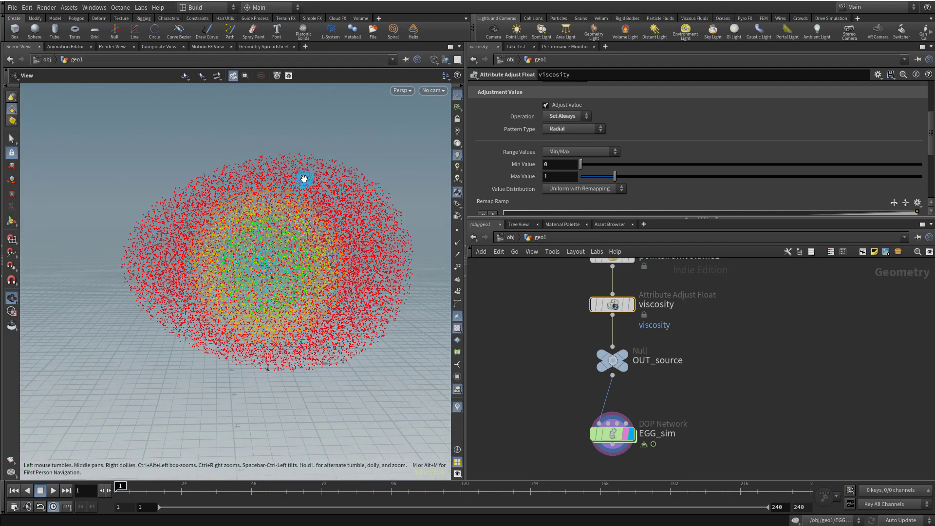
pyautogui.scroll(-5, 252, 184)
pyautogui.press('Return')
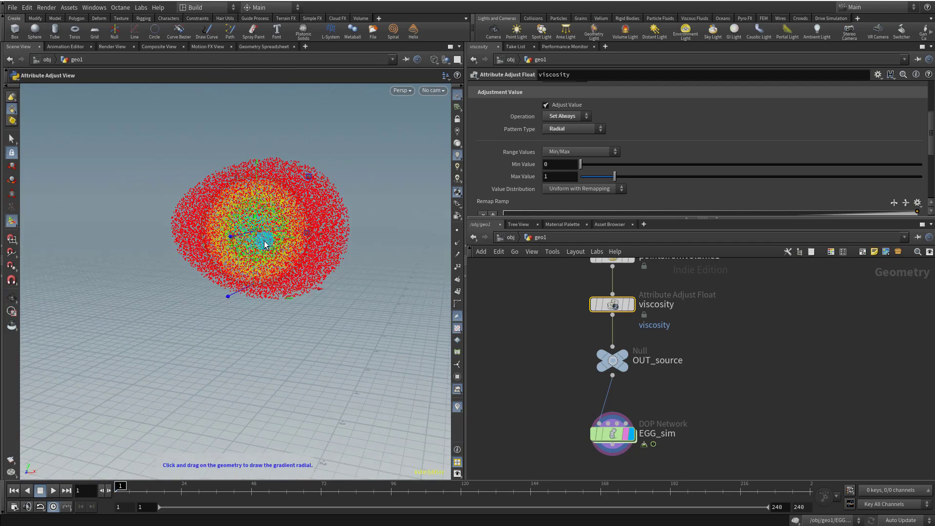
pyautogui.moveTo(253, 247); pyautogui.dragTo(260, 200)
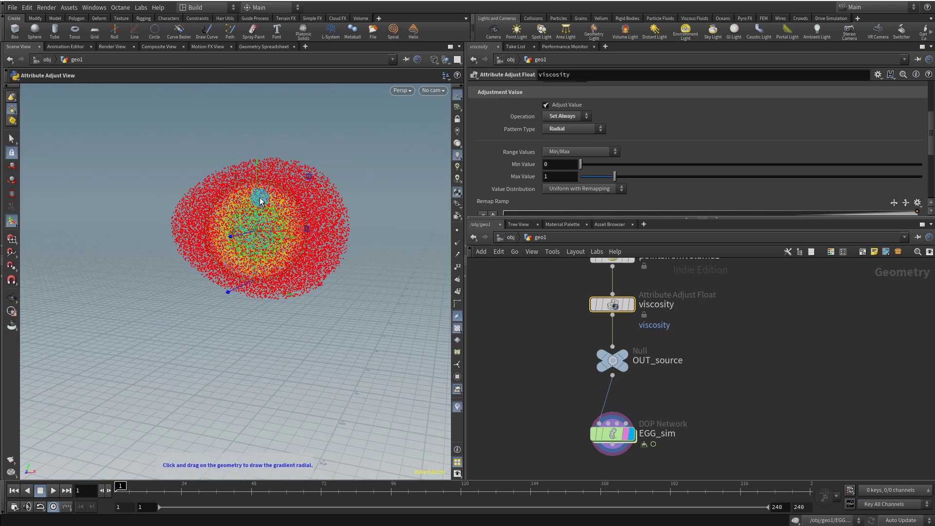
pyautogui.click(257, 250)
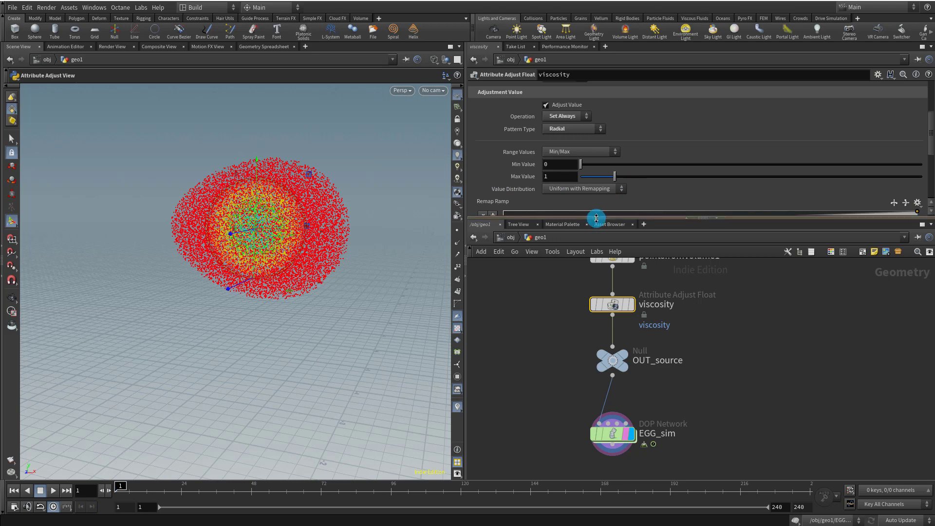
# Invert the viscosity remap ramp so it runs from full value at the start to zero at the end.
pyautogui.moveTo(596, 218); pyautogui.dragTo(586, 316)
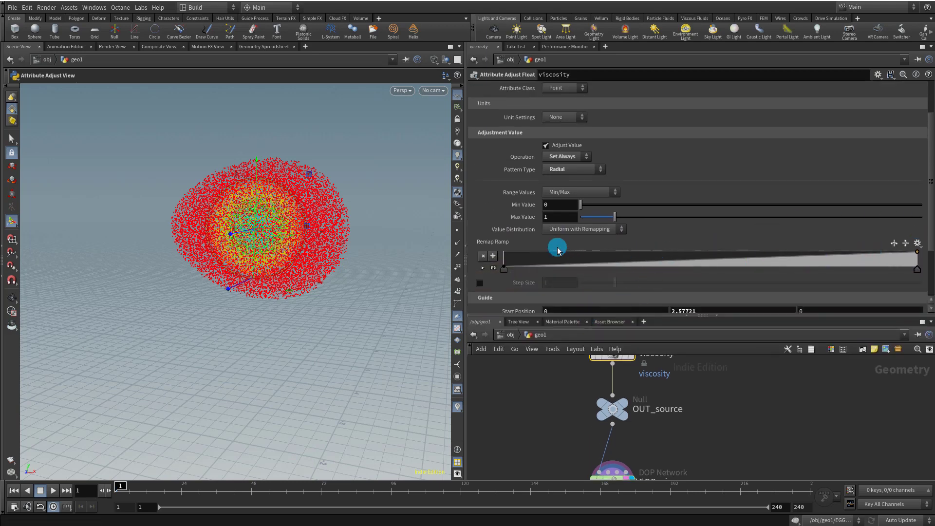
pyautogui.moveTo(503, 269); pyautogui.dragTo(503, 251)
pyautogui.click(761, 246)
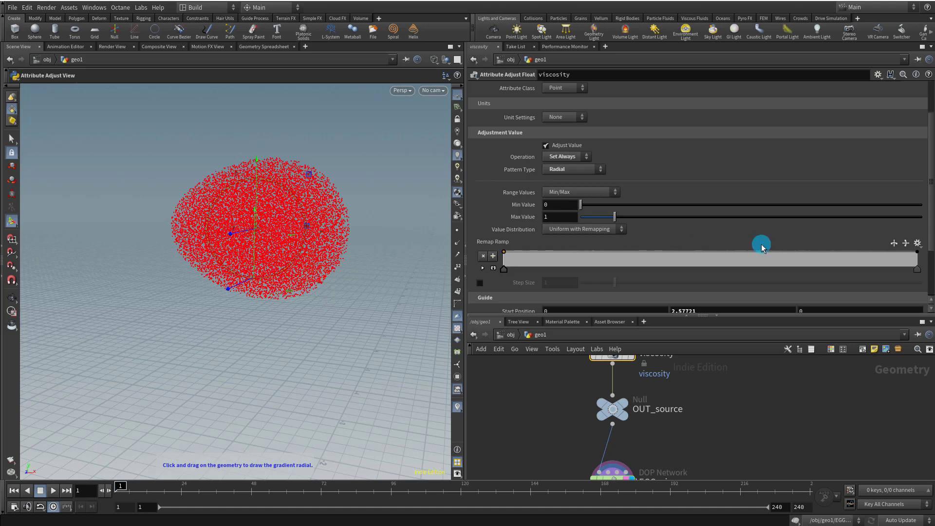
pyautogui.moveTo(919, 258); pyautogui.dragTo(921, 274)
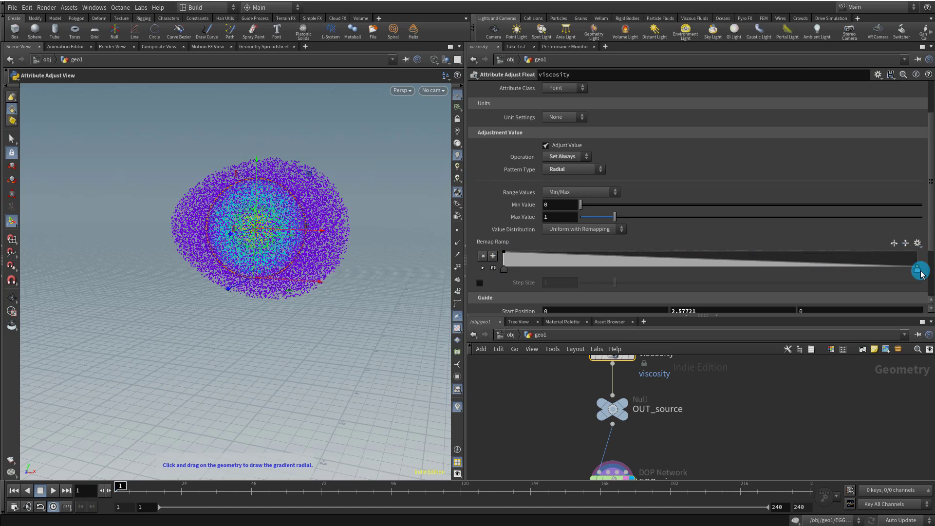
# Add two points to the remap ramp and place them near its end for a sharp drop from full value to zero.
pyautogui.click(604, 263)
pyautogui.moveTo(655, 262); pyautogui.dragTo(588, 265)
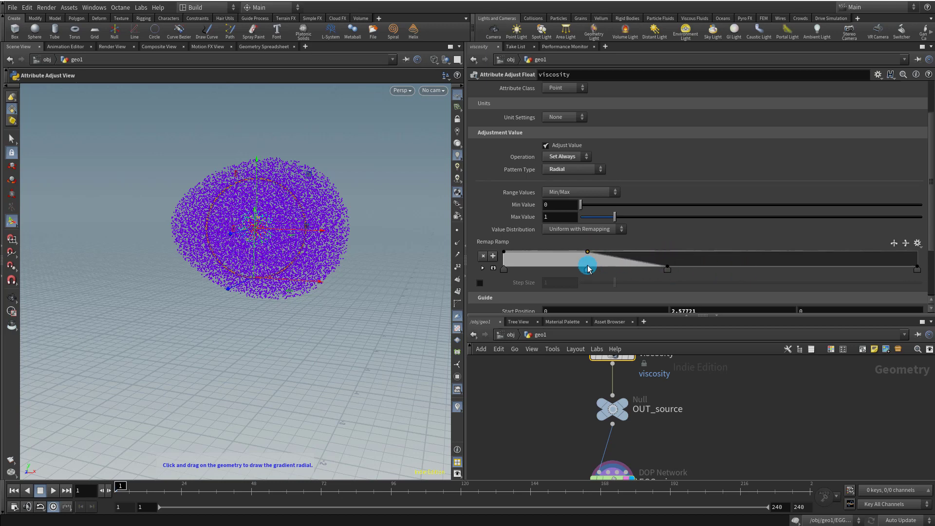
pyautogui.moveTo(667, 269); pyautogui.dragTo(703, 269)
pyautogui.moveTo(767, 276); pyautogui.dragTo(833, 273)
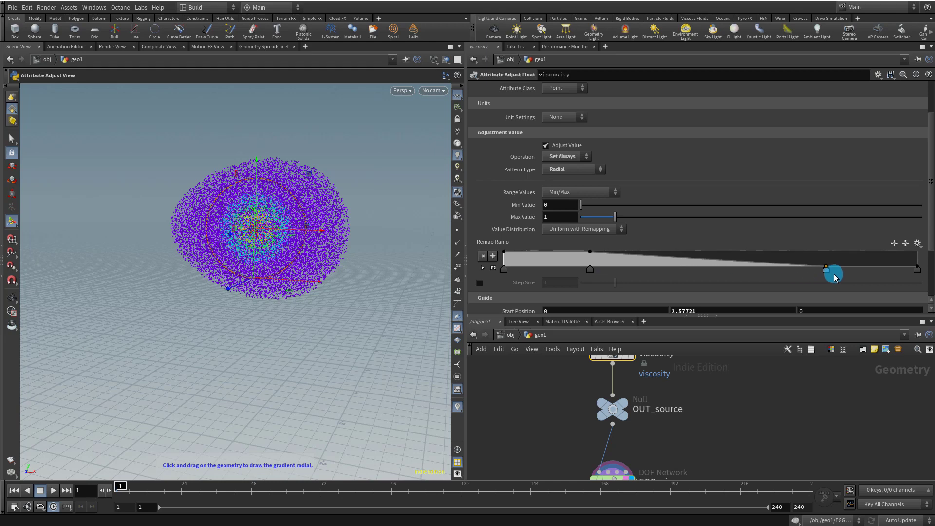
pyautogui.moveTo(592, 274); pyautogui.dragTo(783, 267)
pyautogui.moveTo(840, 267); pyautogui.dragTo(909, 269)
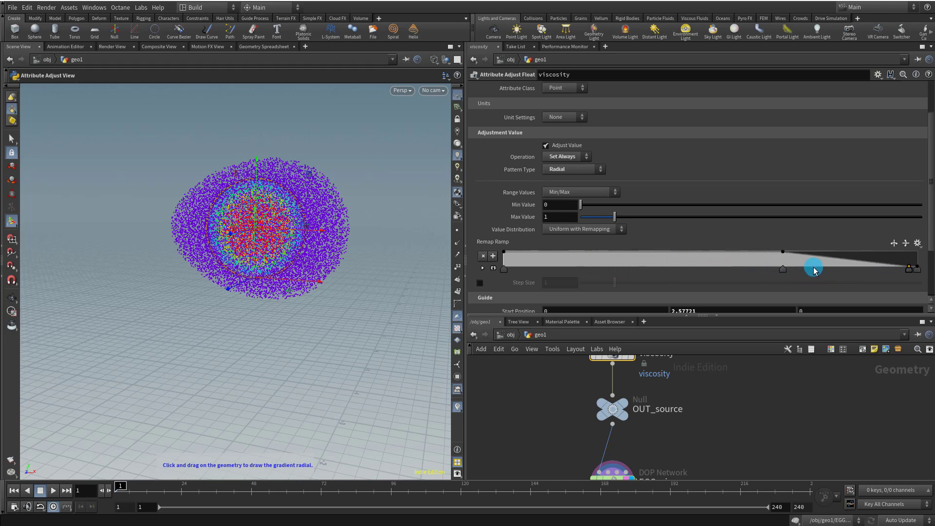
pyautogui.moveTo(784, 273); pyautogui.dragTo(886, 277)
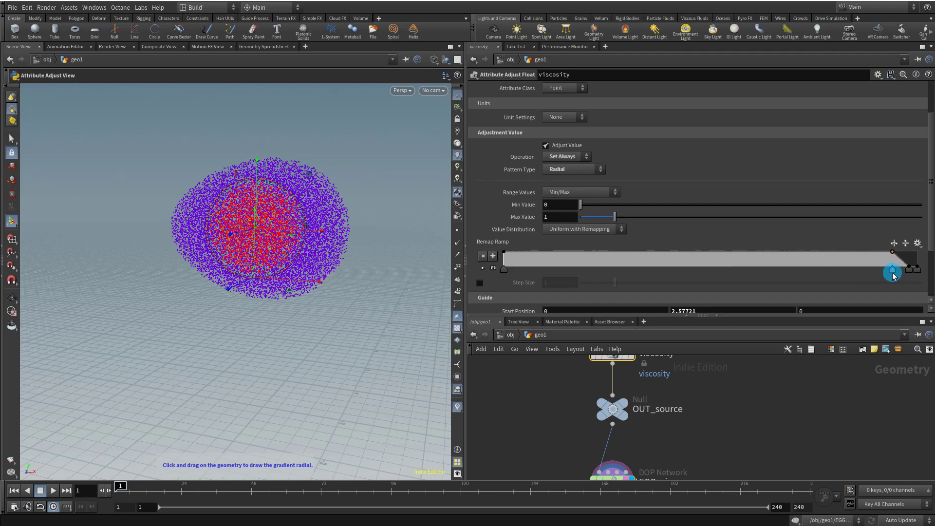
# Set the viscosity adjustment's Min Value to 50 and Max Value to 2000.
pyautogui.press('Escape')
pyautogui.moveTo(209, 212); pyautogui.dragTo(355, 202)
pyautogui.press('Return')
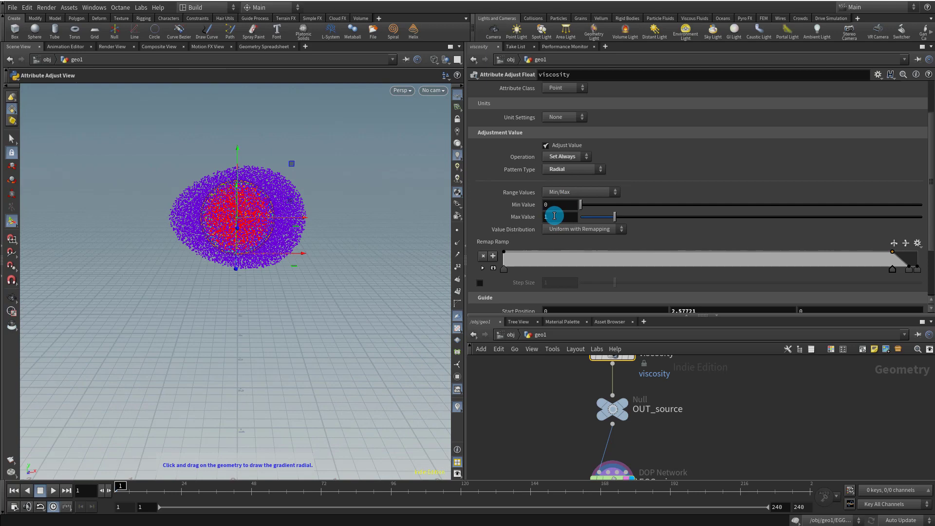
pyautogui.doubleClick(550, 205)
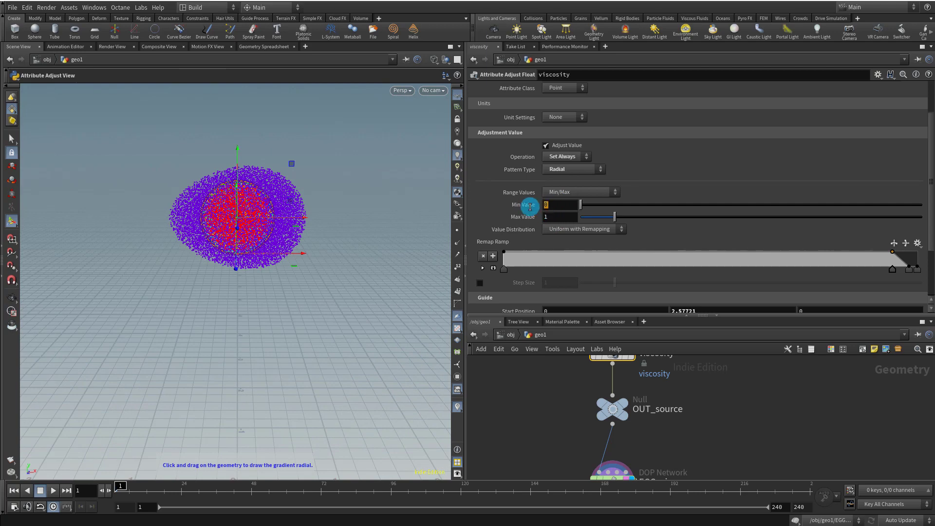
pyautogui.write('10')
pyautogui.press('Return')
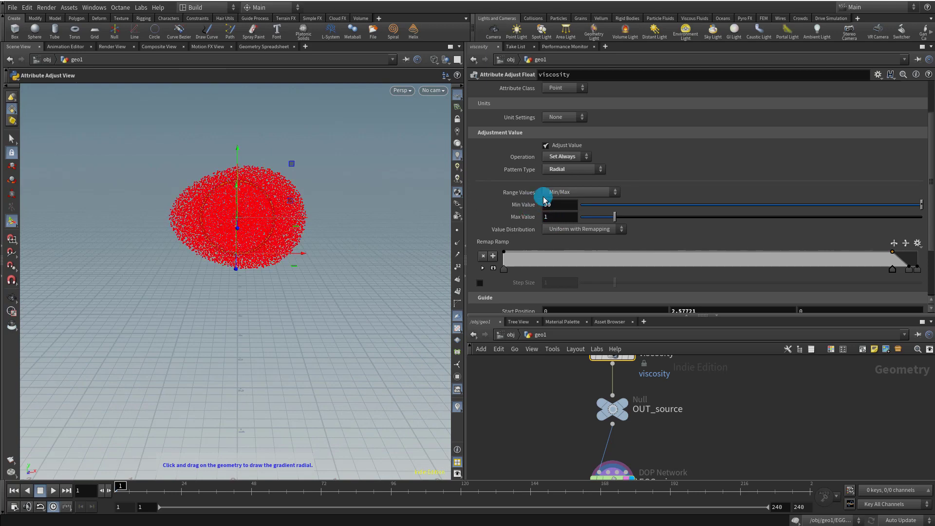
pyautogui.doubleClick(550, 215)
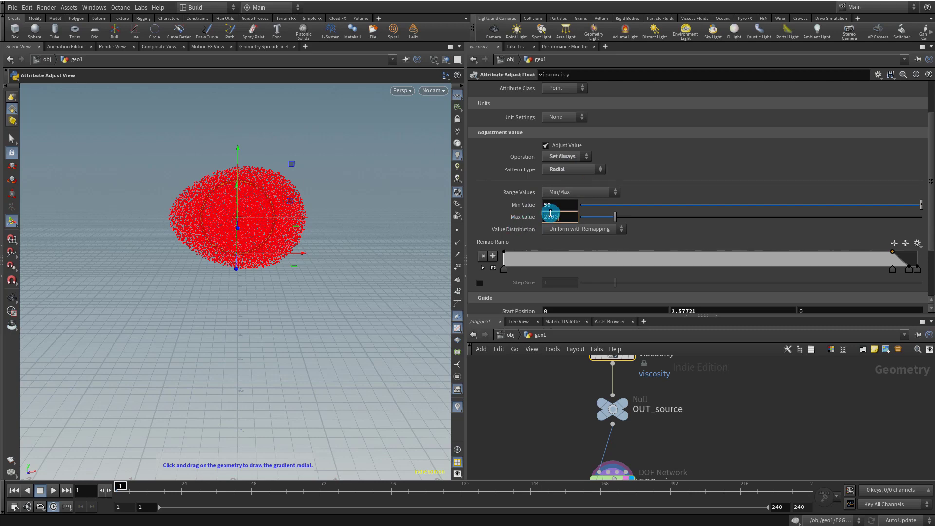
pyautogui.press('Return')
# Turn off the viscosity attribute's visualizer and go inside the EGG_sim DOP network.
pyautogui.scroll(-5, 703, 406)
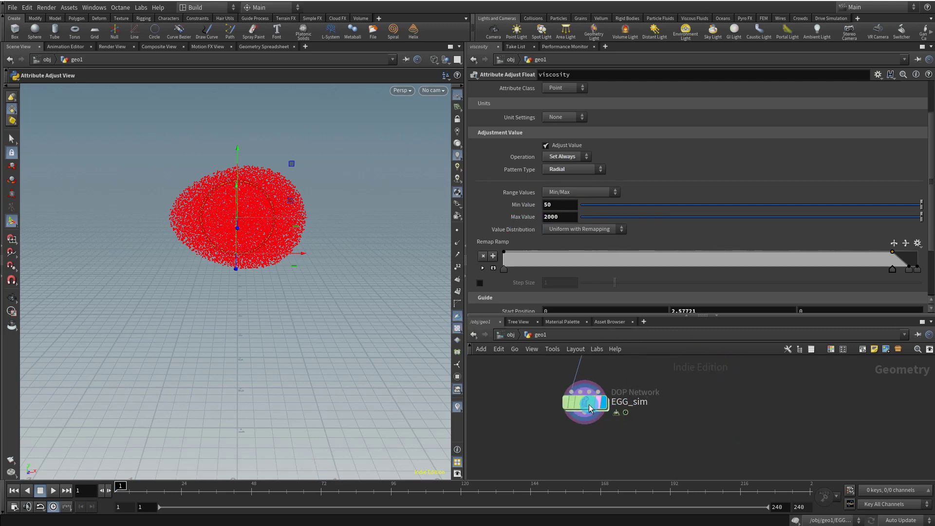
pyautogui.scroll(5, 590, 408)
pyautogui.click(558, 428)
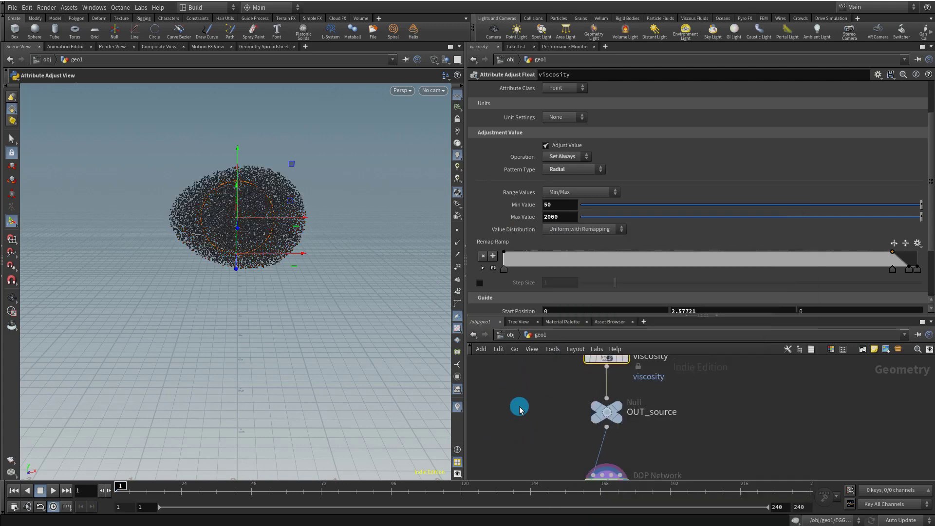
pyautogui.scroll(-2, 667, 438)
pyautogui.doubleClick(590, 429)
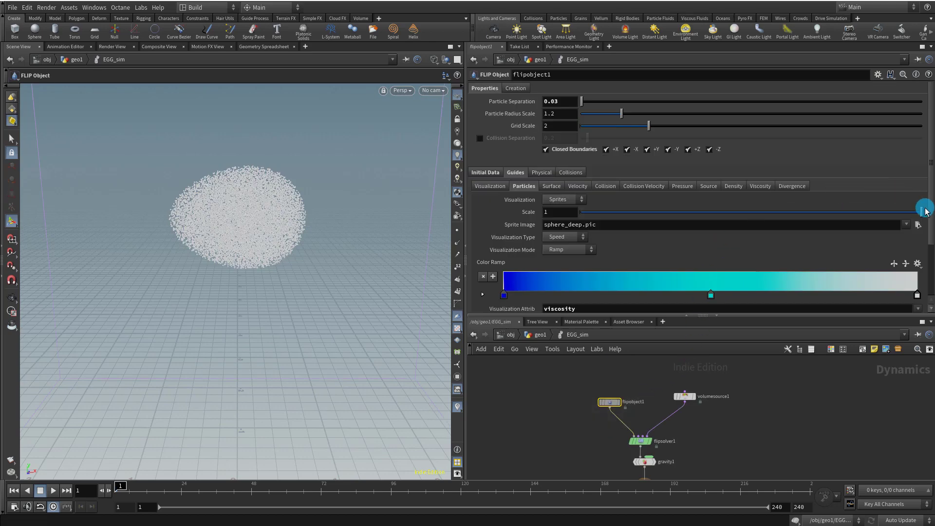
# Enable Detect Range for the FLIP object's particle visualization of viscosity.
pyautogui.scroll(-3, 925, 210)
pyautogui.click(546, 261)
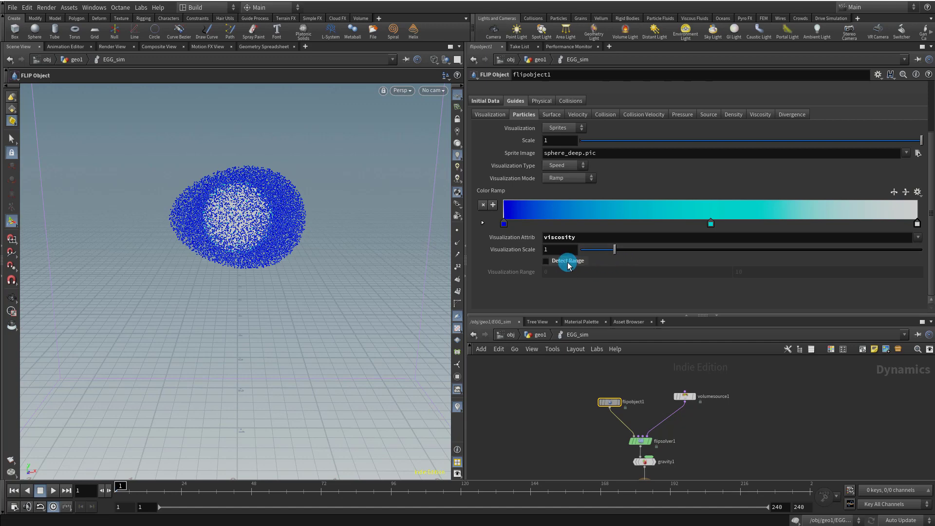
pyautogui.click(568, 263)
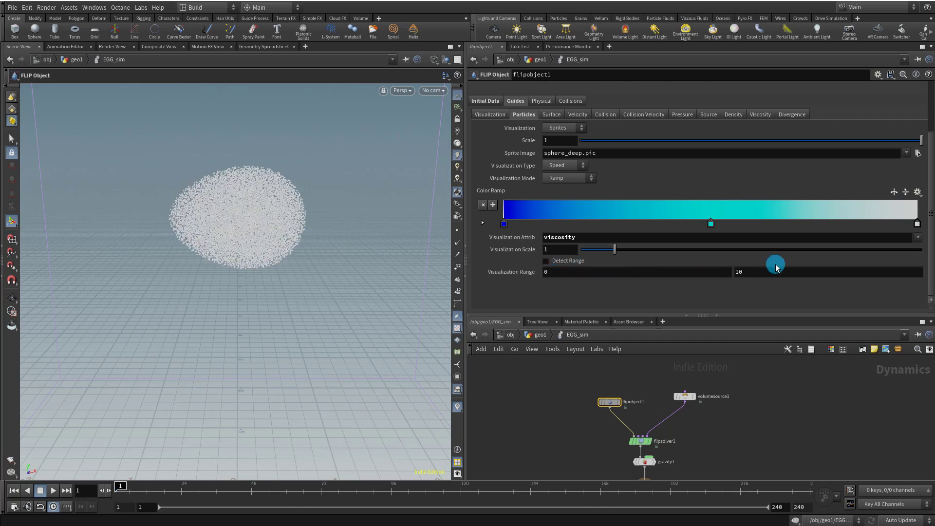
pyautogui.click(567, 262)
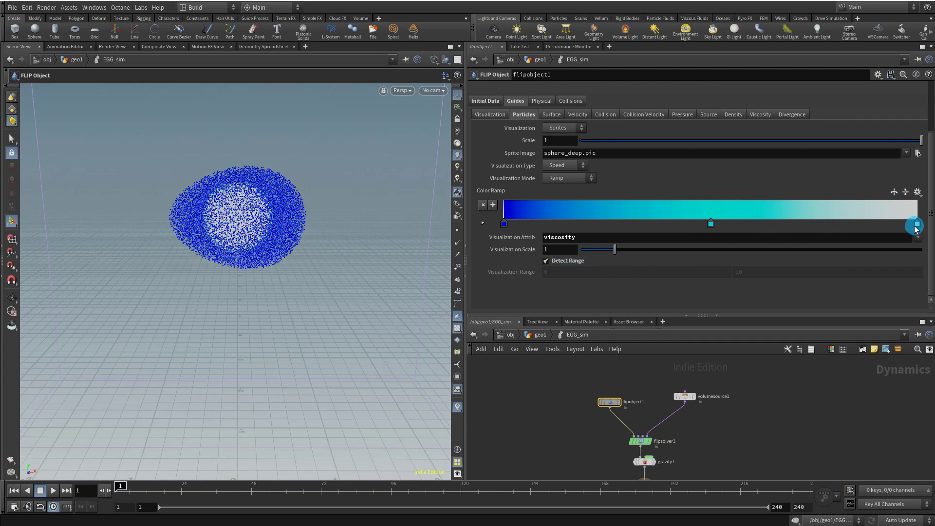
# Recolor the particle color ramp to run from off-white to golden yellow, removing the middle cyan key.
pyautogui.doubleClick(917, 224)
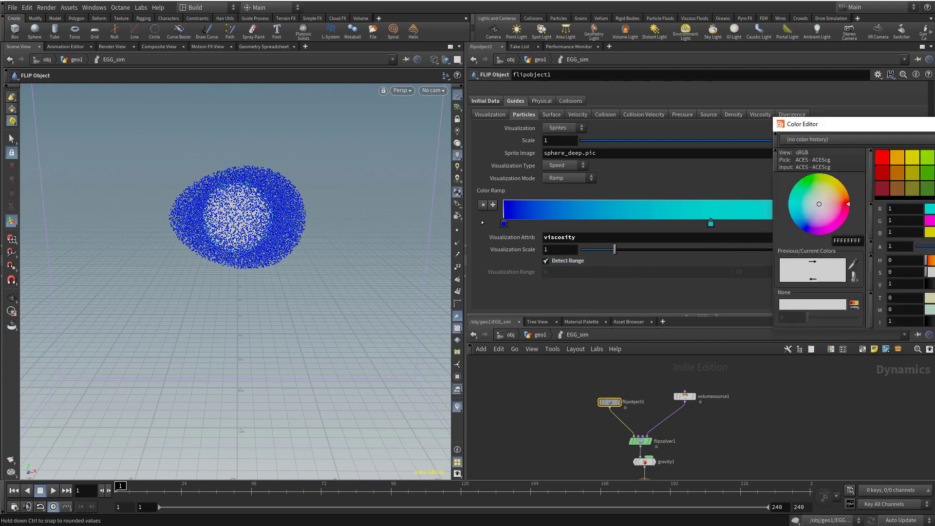
pyautogui.click(841, 186)
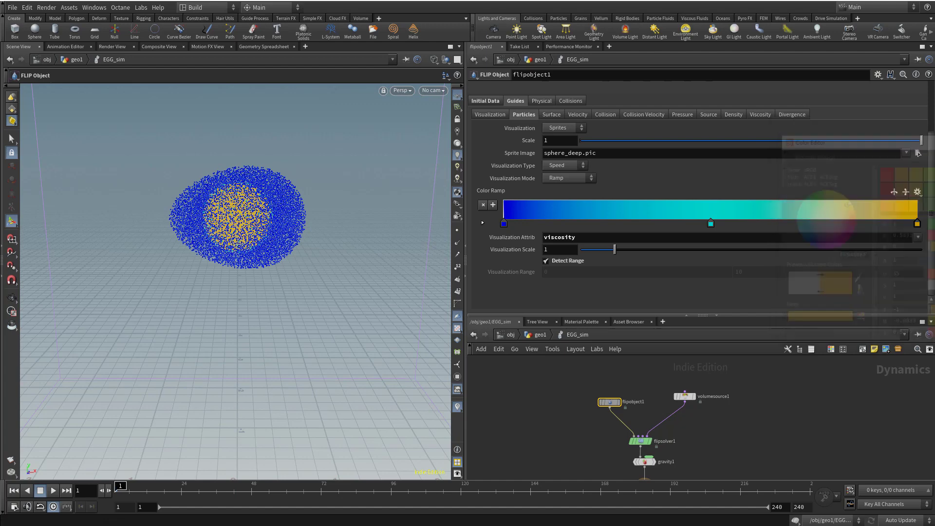
pyautogui.moveTo(710, 224); pyautogui.dragTo(700, 280)
pyautogui.doubleClick(503, 224)
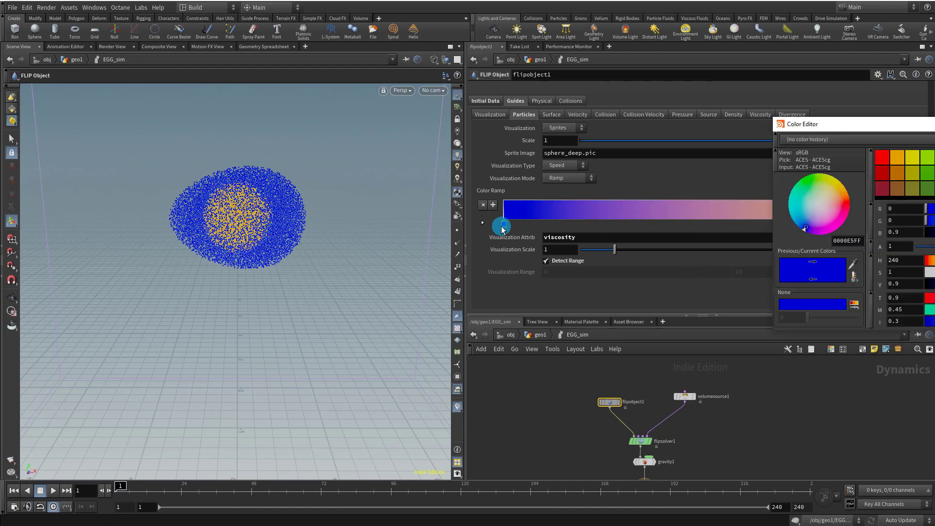
pyautogui.moveTo(915, 267); pyautogui.dragTo(877, 266)
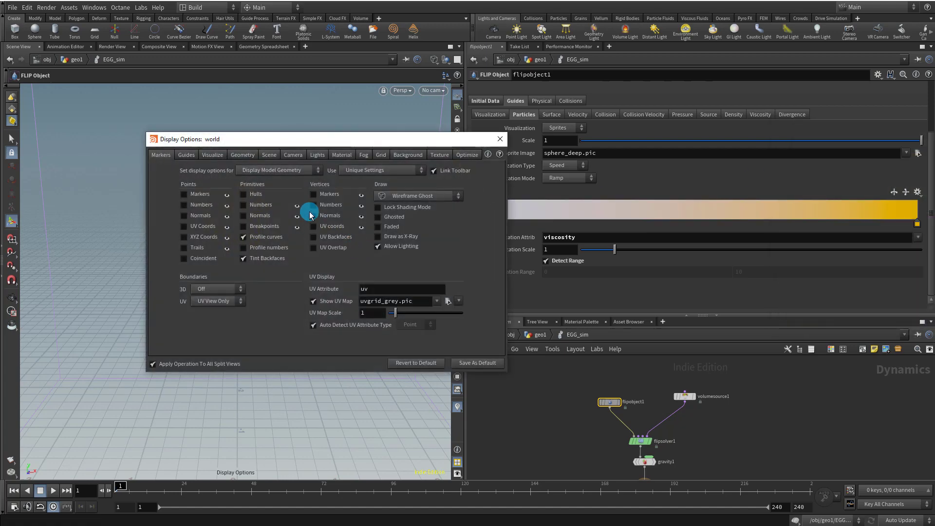
# Set the viewport's particle Point Size to about 2.19 pixels in the geometry display options.
pyautogui.click(238, 156)
pyautogui.moveTo(256, 140); pyautogui.dragTo(498, 112)
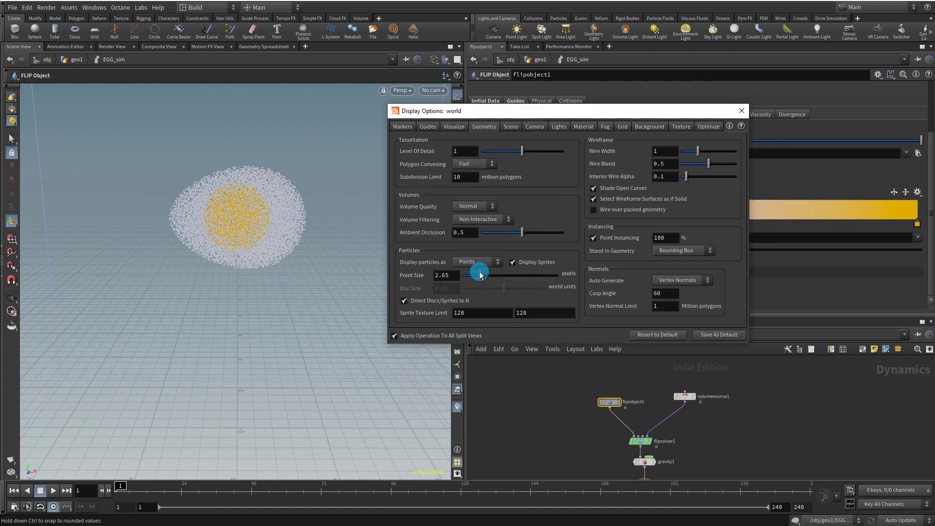
pyautogui.moveTo(480, 275); pyautogui.dragTo(476, 275)
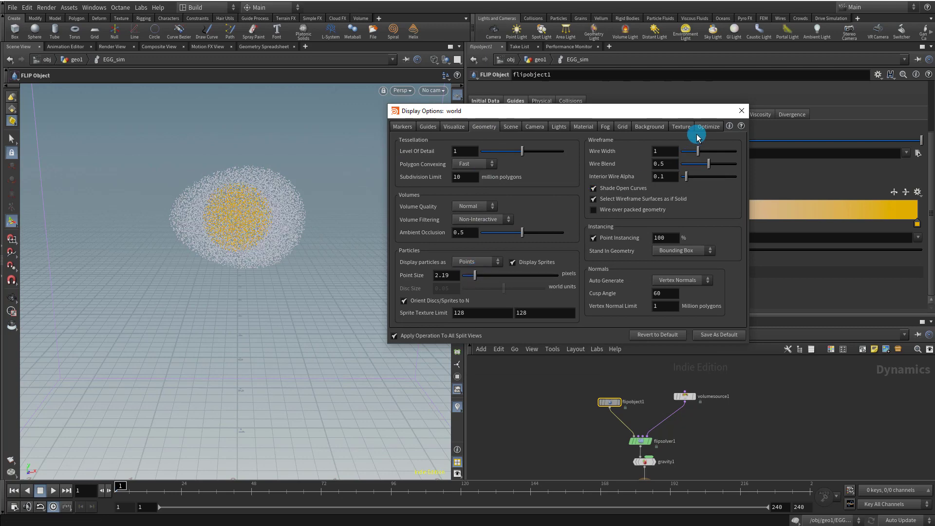
pyautogui.click(742, 111)
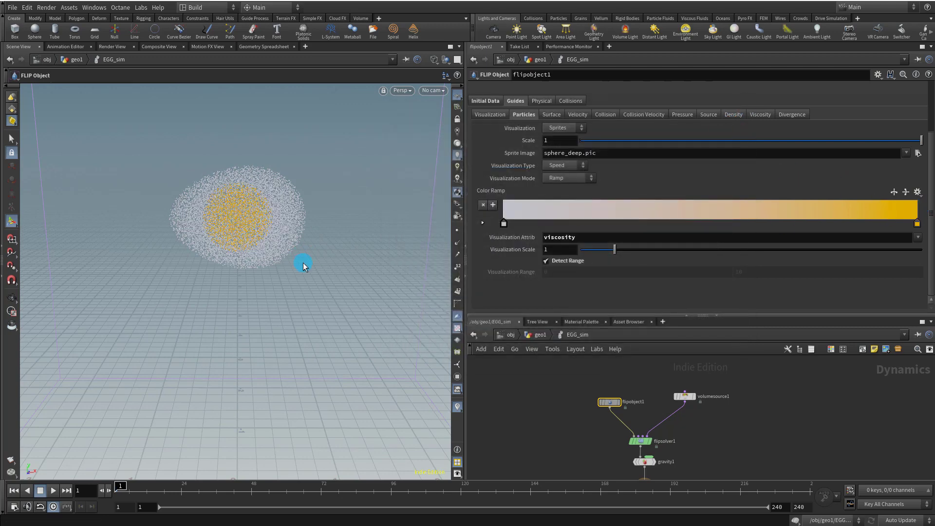
# Change the viewport background's color scheme to Dark in the display options.
pyautogui.press('d')
pyautogui.click(648, 127)
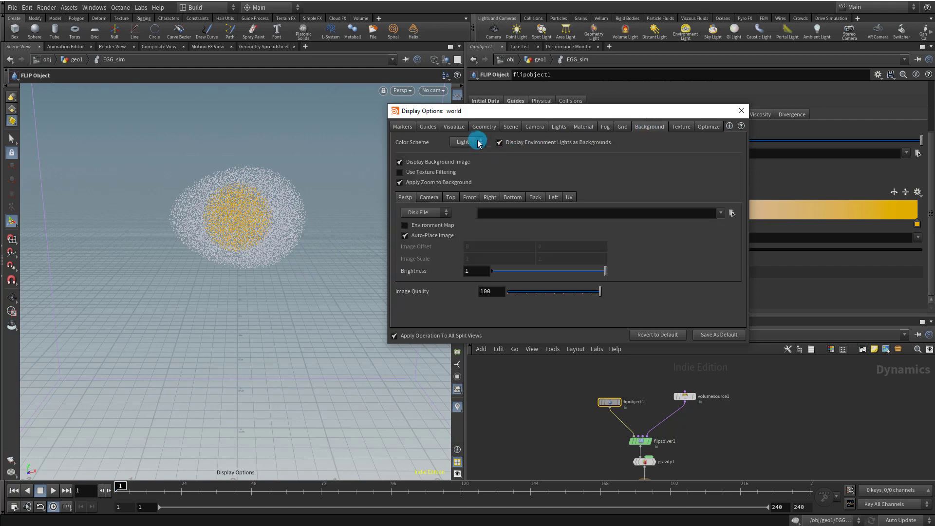
pyautogui.click(460, 162)
pyautogui.click(740, 111)
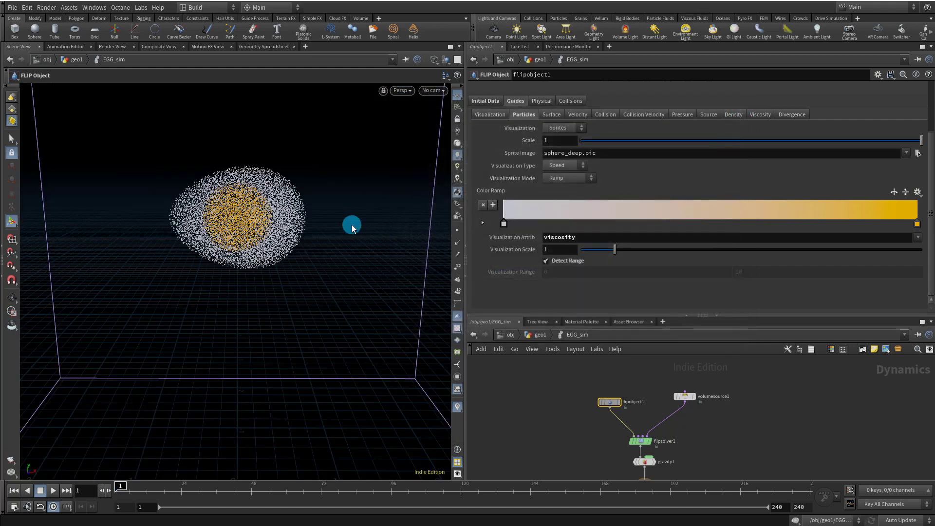
# Save the egg lesson scene file before running the simulation.
pyautogui.press('Escape')
pyautogui.moveTo(351, 224); pyautogui.dragTo(217, 267)
pyautogui.press('Escape')
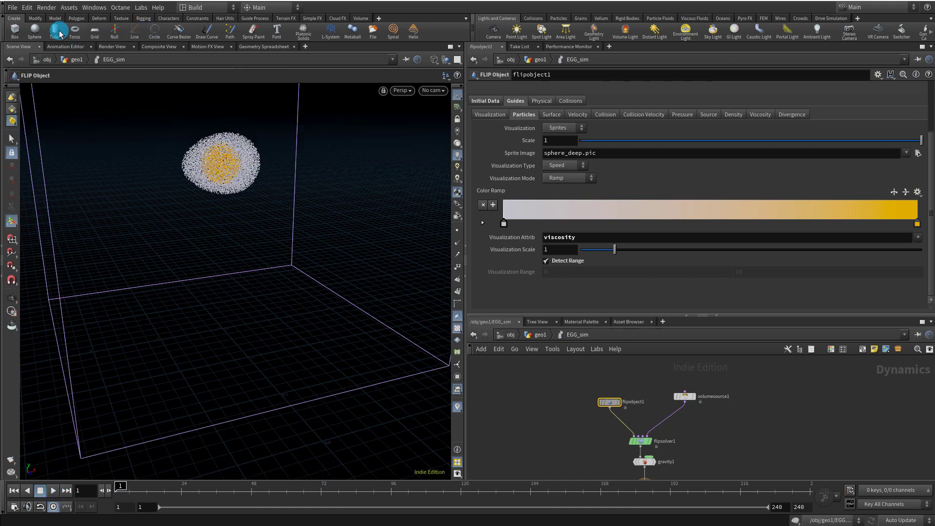
pyautogui.click(13, 9)
pyautogui.click(21, 62)
# Play the egg simulation to check how yolk and white spread on the ground, and return to frame 1.
pyautogui.click(53, 490)
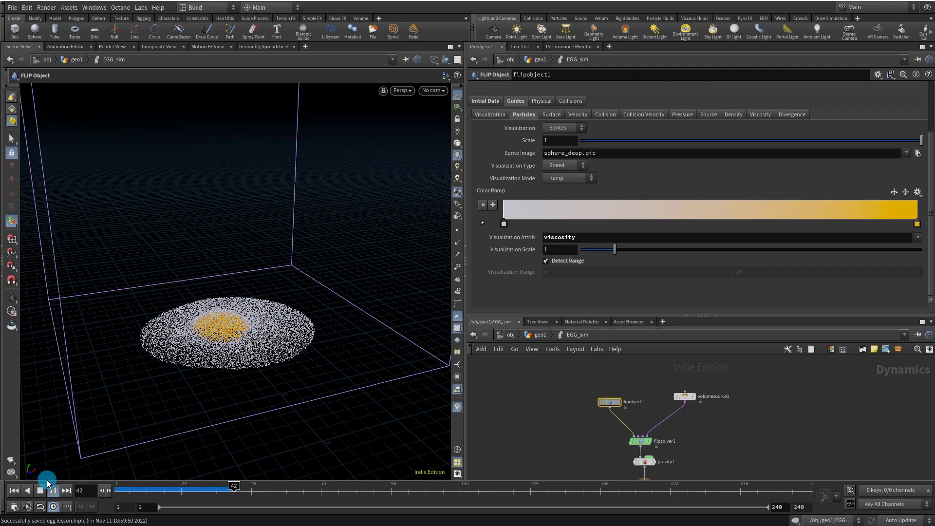
pyautogui.click(40, 490)
pyautogui.press('Escape')
pyautogui.moveTo(252, 315); pyautogui.dragTo(294, 311)
pyautogui.press('g')
pyautogui.moveTo(294, 311); pyautogui.dragTo(282, 334, button='right')
pyautogui.moveTo(282, 334)
pyautogui.mouseDown()
pyautogui.moveTo(305, 355)
pyautogui.moveTo(407, 334)
pyautogui.moveTo(199, 371)
pyautogui.moveTo(264, 334)
pyautogui.mouseUp()
pyautogui.moveTo(188, 485); pyautogui.dragTo(107, 477)
# Return to the geo1 network, enlarge the network view, and select and display the eggshell's transform4 node.
pyautogui.click(557, 337)
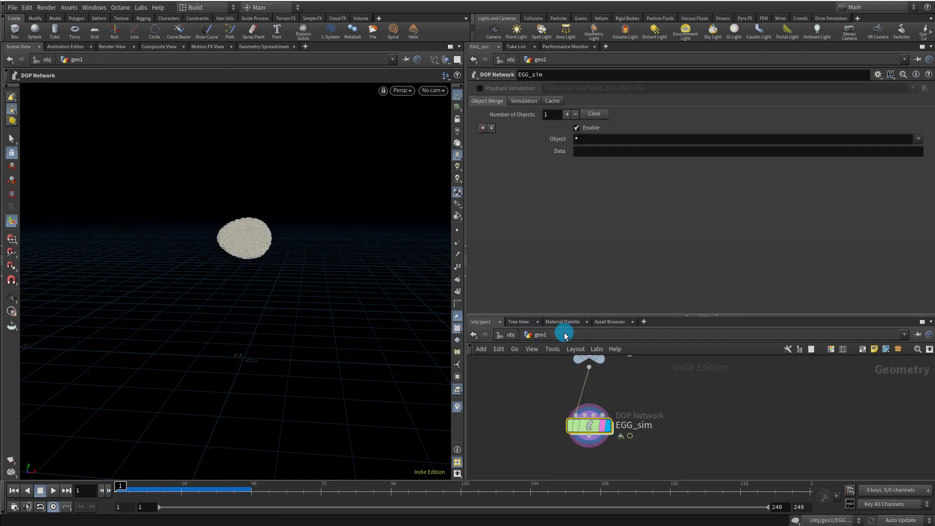
pyautogui.moveTo(589, 317); pyautogui.dragTo(599, 209)
pyautogui.scroll(-4, 643, 367)
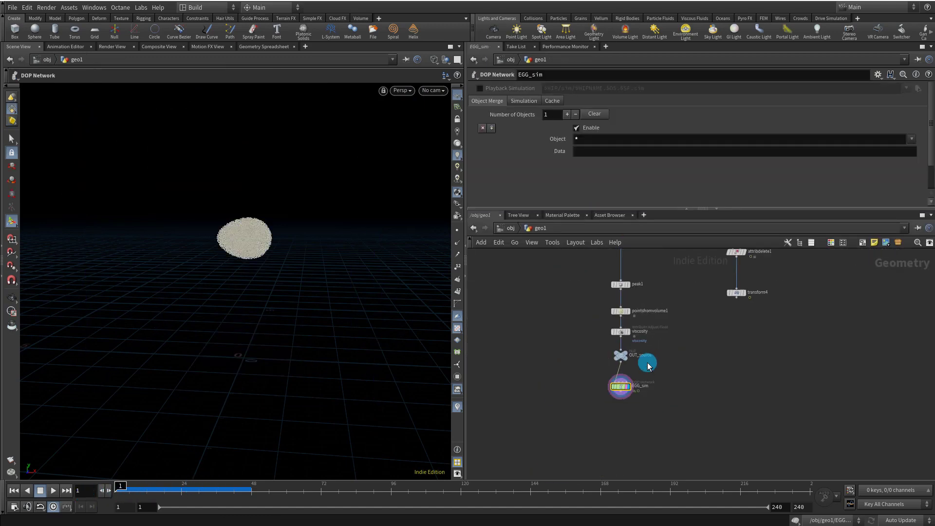
pyautogui.scroll(5, 696, 327)
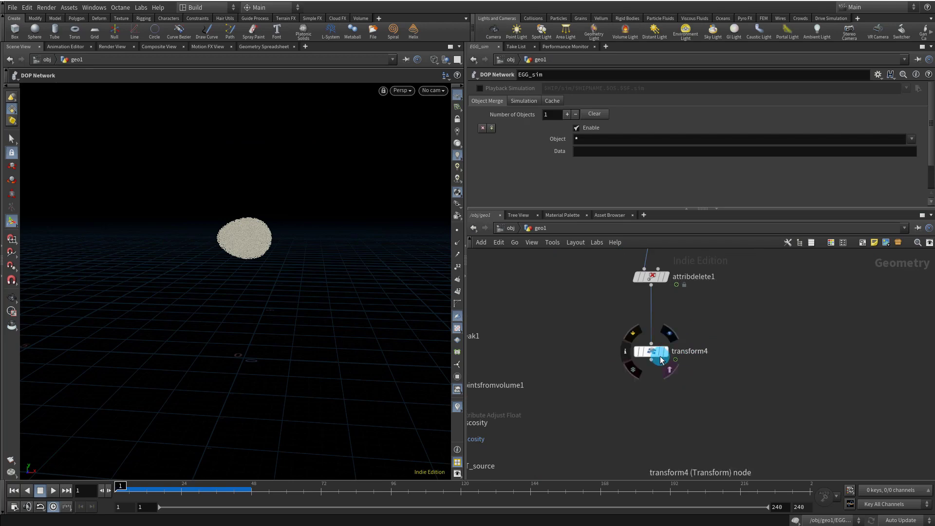
pyautogui.click(669, 357)
pyautogui.click(652, 351)
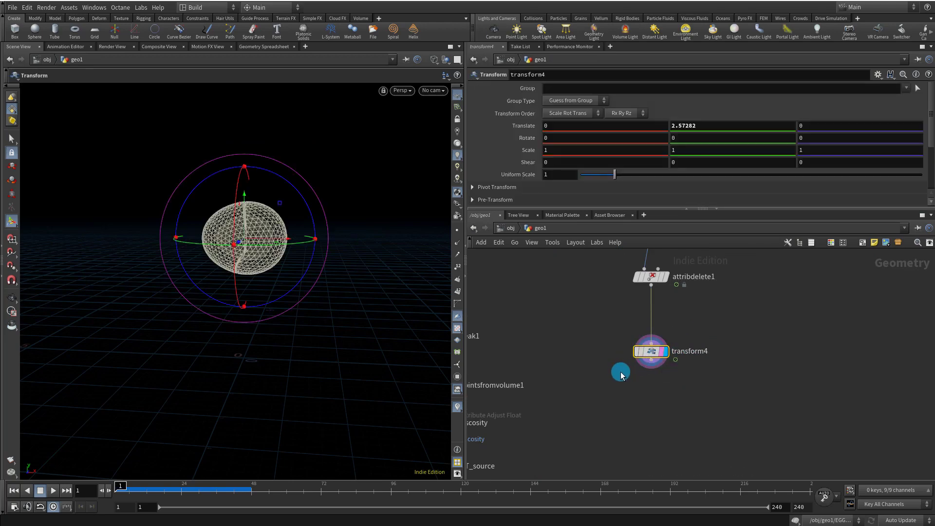
# Add a FLIP DOP Source initialized as Collision, fed by transform4, and display it.
pyautogui.press('Tab')
pyautogui.write('sour')
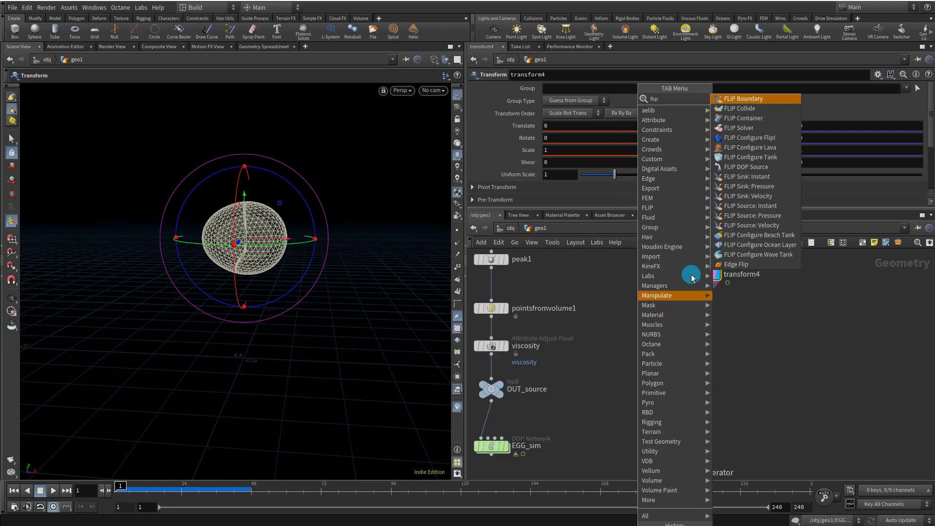
pyautogui.press('Escape')
pyautogui.click(690, 347)
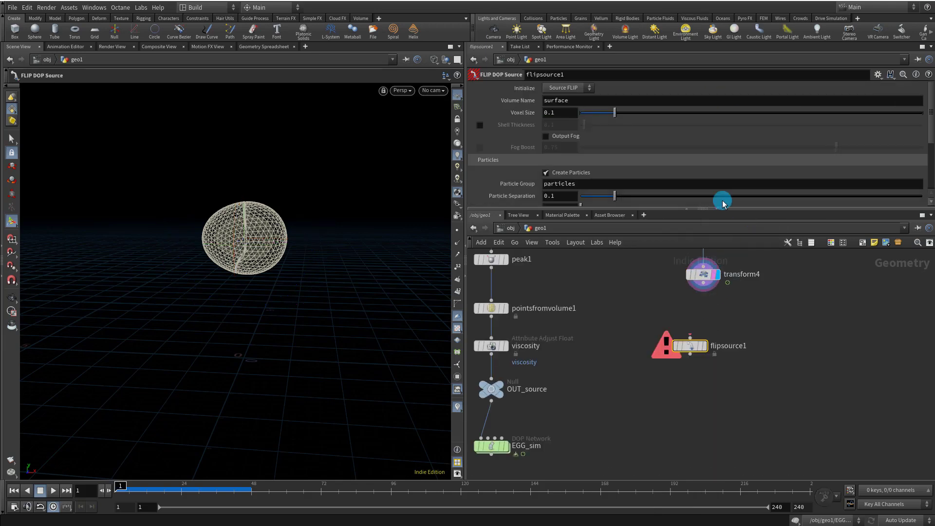
pyautogui.click(560, 89)
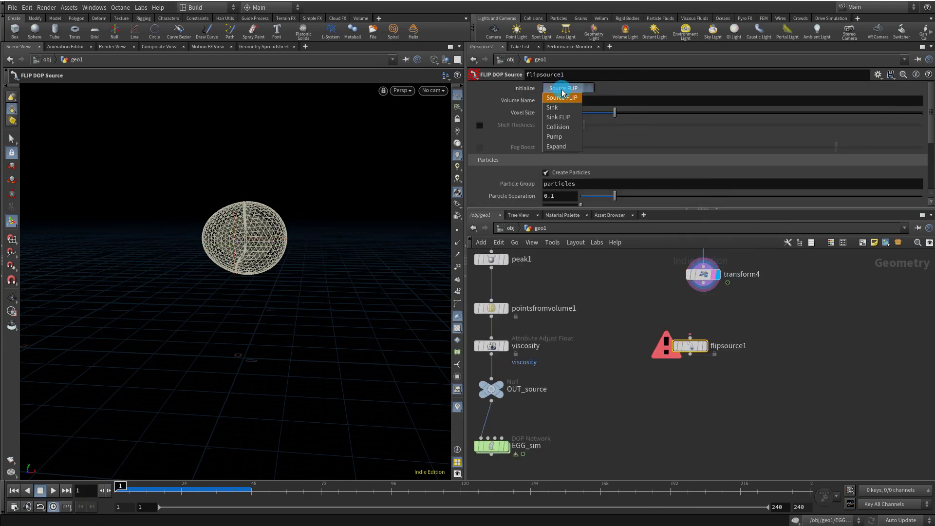
pyautogui.click(563, 127)
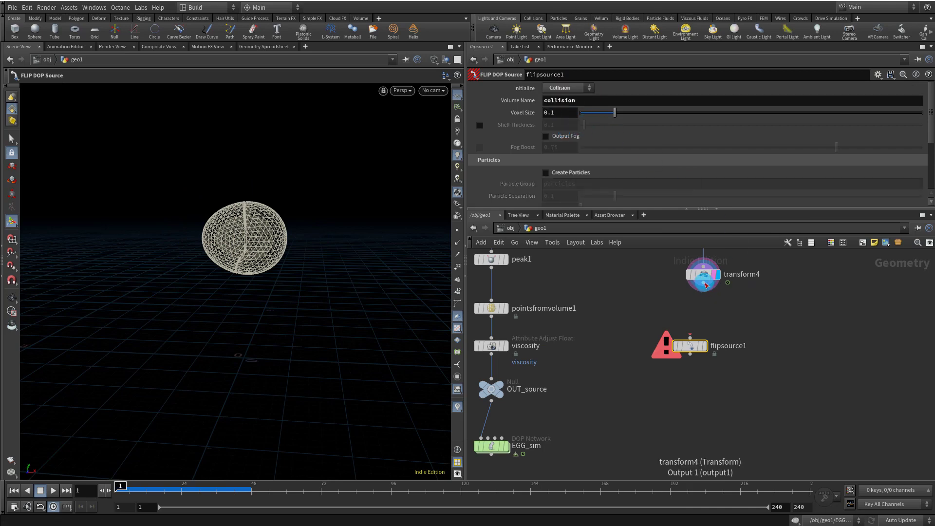
pyautogui.moveTo(703, 283); pyautogui.dragTo(690, 338)
pyautogui.click(700, 346)
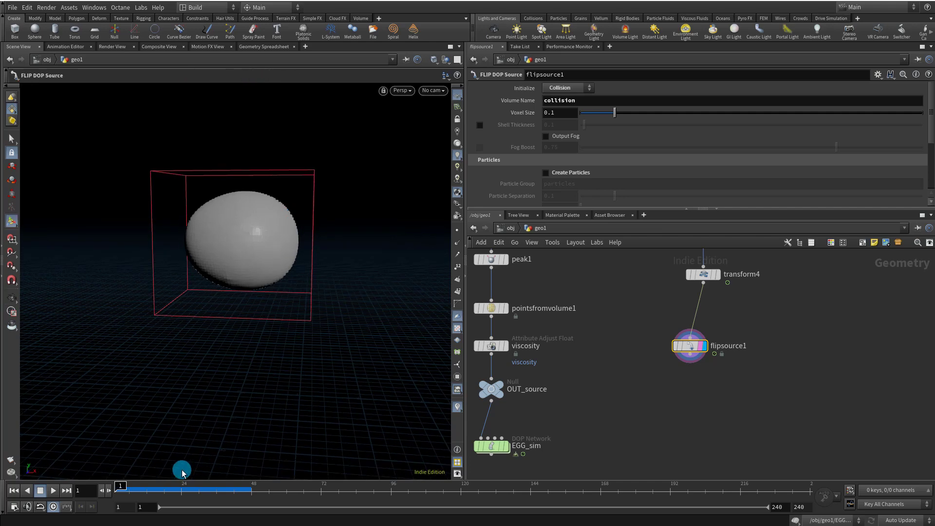
# Set the collision source's Voxel Size to 0.05 and scrub the timeline to inspect the opening shell volume.
pyautogui.moveTo(152, 487); pyautogui.dragTo(181, 487)
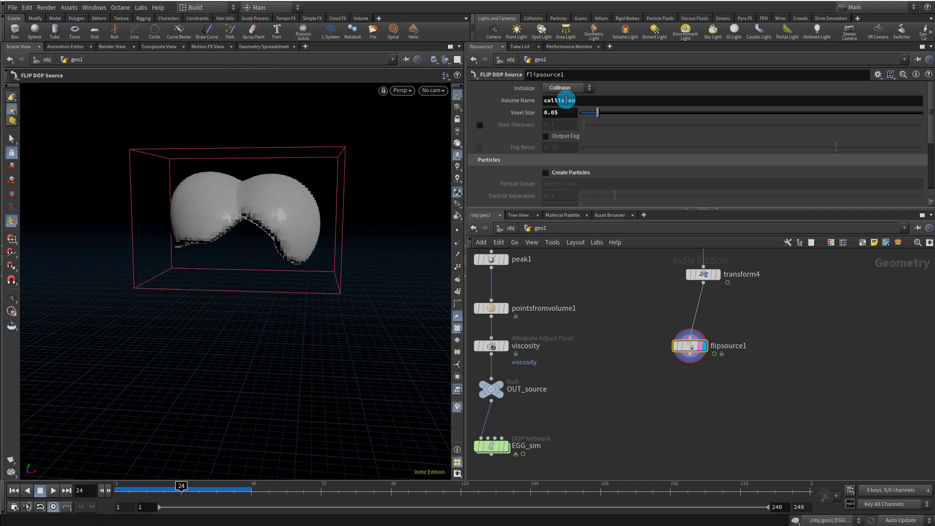
pyautogui.moveTo(180, 487)
pyautogui.mouseDown()
pyautogui.moveTo(100, 486)
pyautogui.moveTo(199, 486)
pyautogui.mouseUp()
pyautogui.press('Escape')
pyautogui.moveTo(240, 240); pyautogui.dragTo(253, 389)
pyautogui.press('Return')
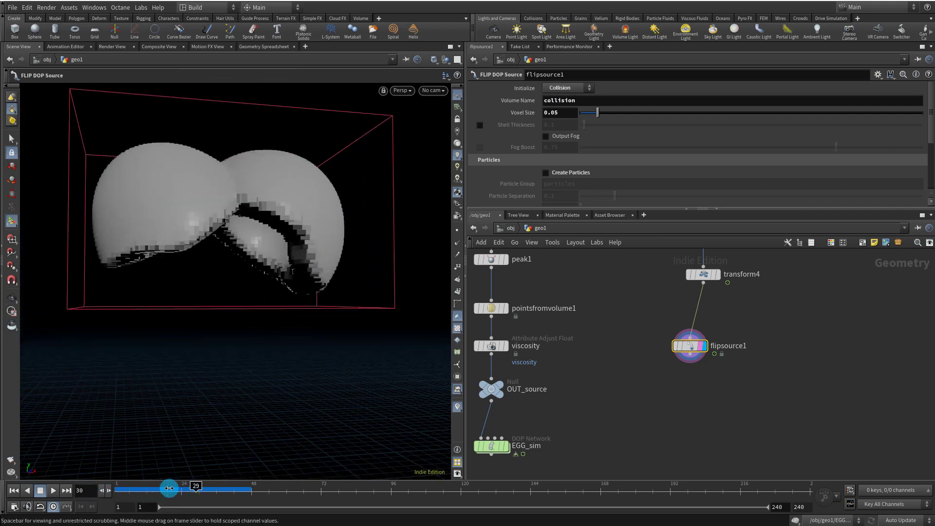
# Go back to the first frame and wire flipsource1 into the second input of the EGG_sim DOP network.
pyautogui.hotkey('ctrl', 'Up')
pyautogui.moveTo(491, 445); pyautogui.dragTo(582, 455)
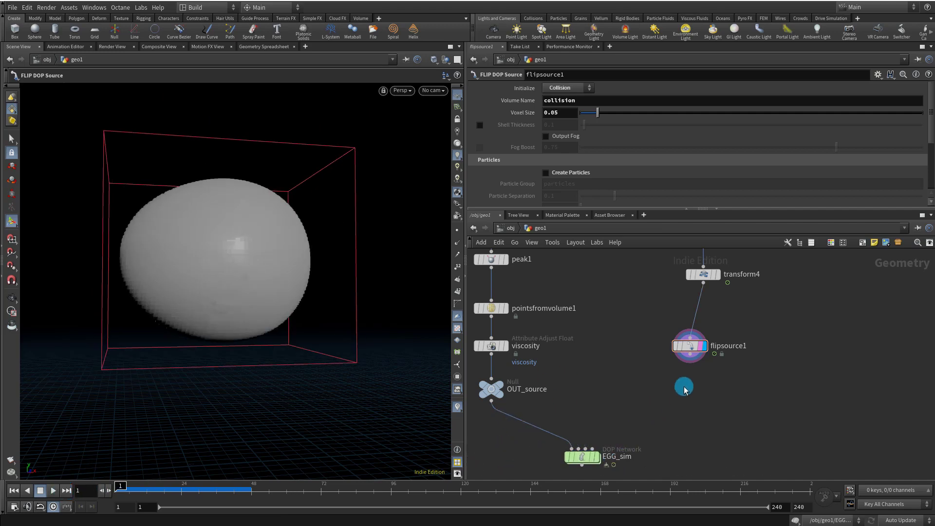
pyautogui.moveTo(683, 359); pyautogui.dragTo(577, 436)
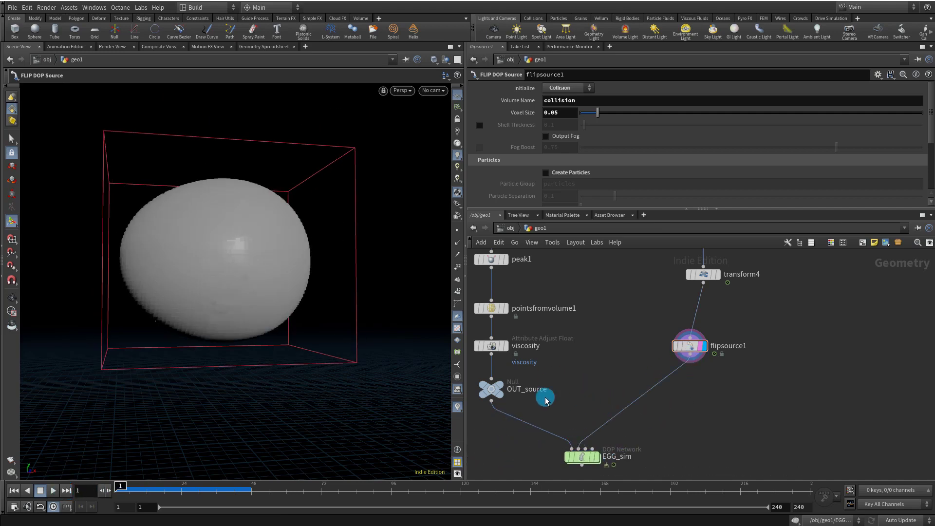
# Inside EGG_sim, add a second Volume Source node near the FLIP solver and initialize it as Collision.
pyautogui.scroll(1, 653, 433)
pyautogui.moveTo(649, 384); pyautogui.dragTo(649, 312, button='middle')
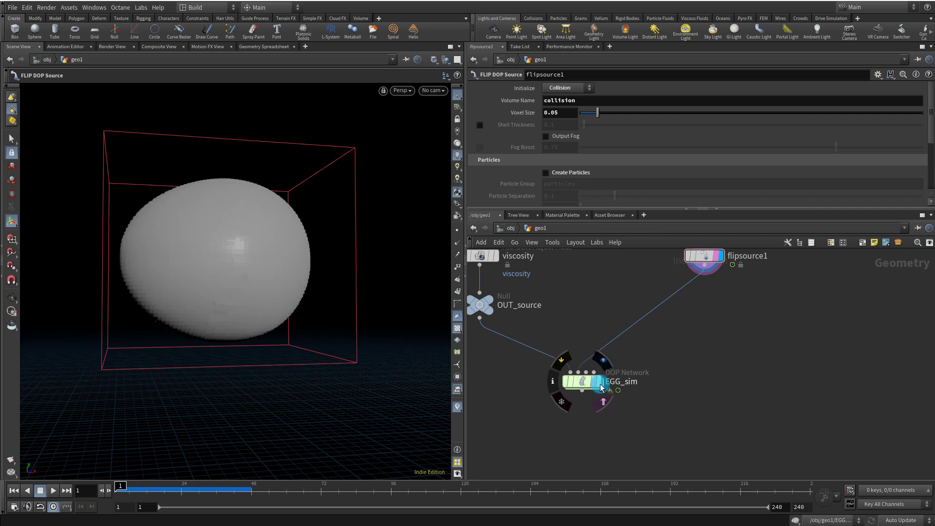
pyautogui.click(591, 385)
pyautogui.doubleClick(586, 383)
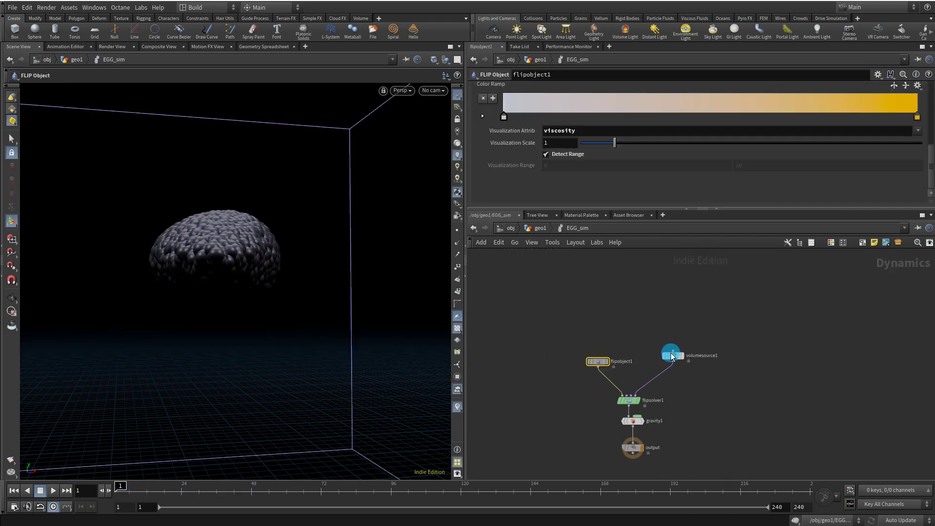
pyautogui.scroll(3, 667, 359)
pyautogui.press('Tab')
pyautogui.write('sou')
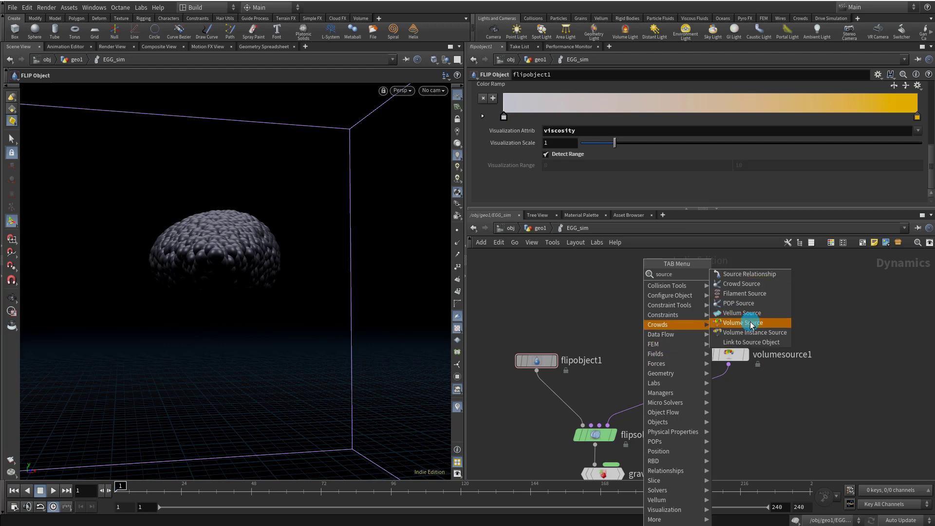
pyautogui.click(742, 322)
pyautogui.click(631, 319)
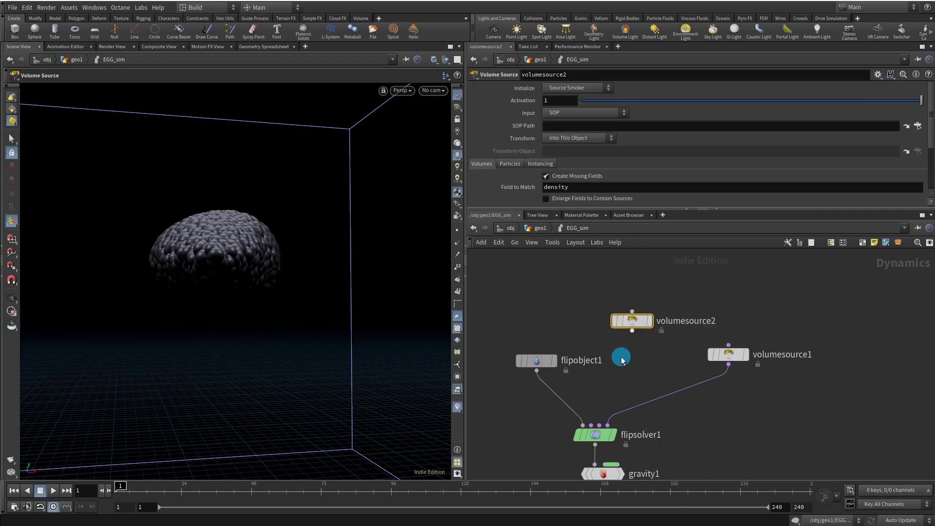
pyautogui.click(569, 89)
pyautogui.click(564, 117)
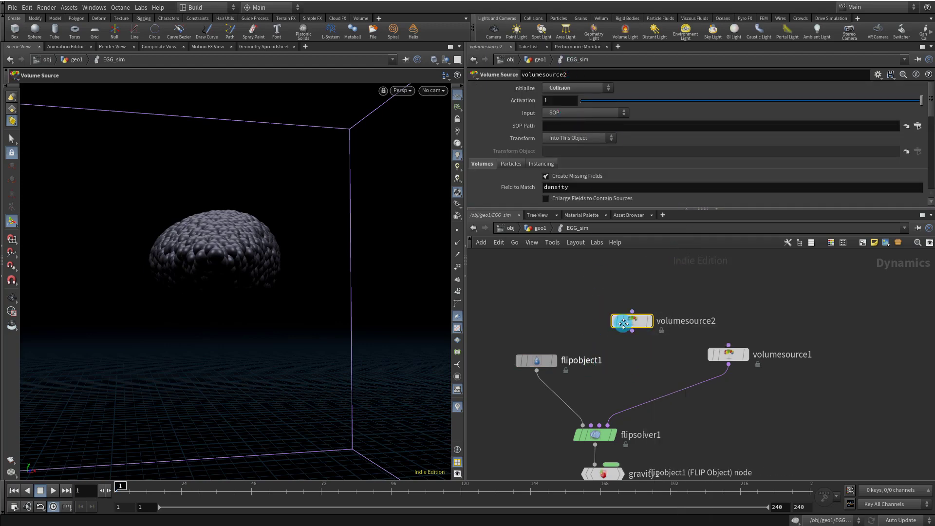
# Enable the Collision guide in the visualization settings of flipobject1.
pyautogui.click(555, 313)
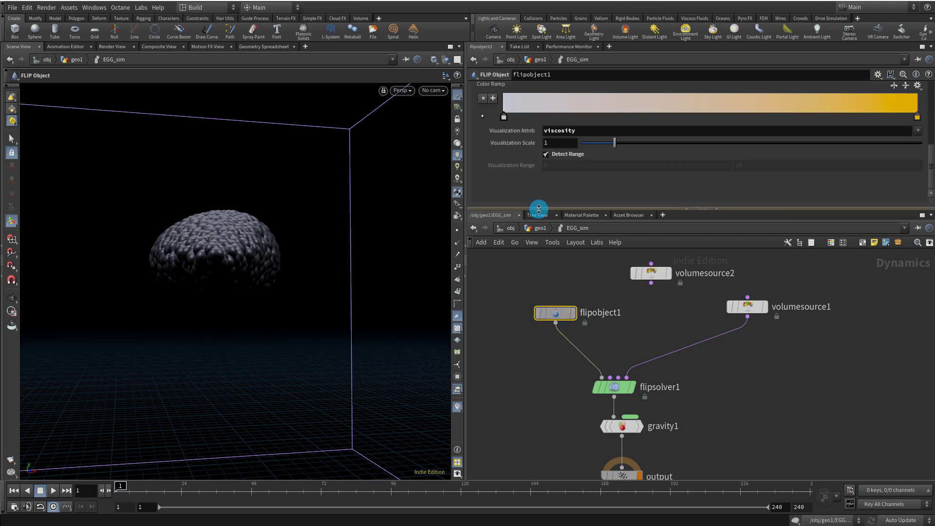
pyautogui.moveTo(538, 209); pyautogui.dragTo(540, 276)
pyautogui.scroll(5, 920, 161)
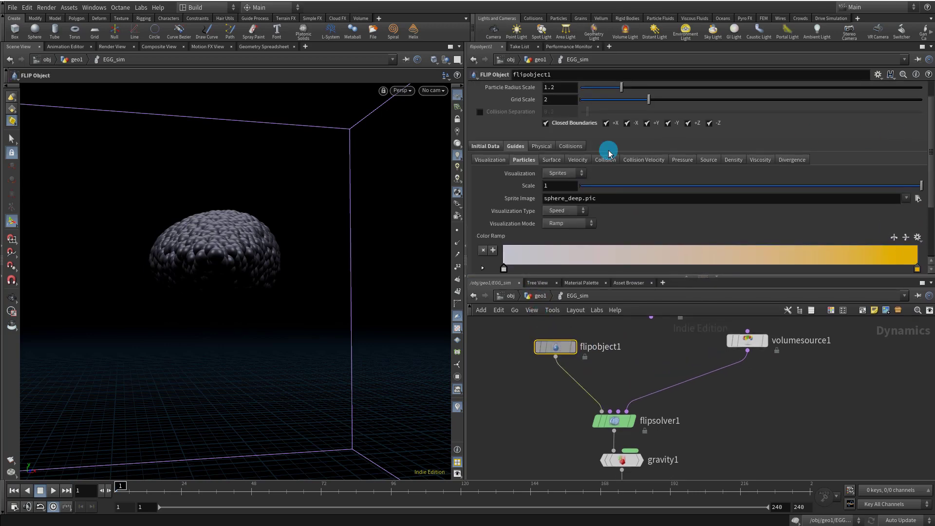
pyautogui.click(495, 161)
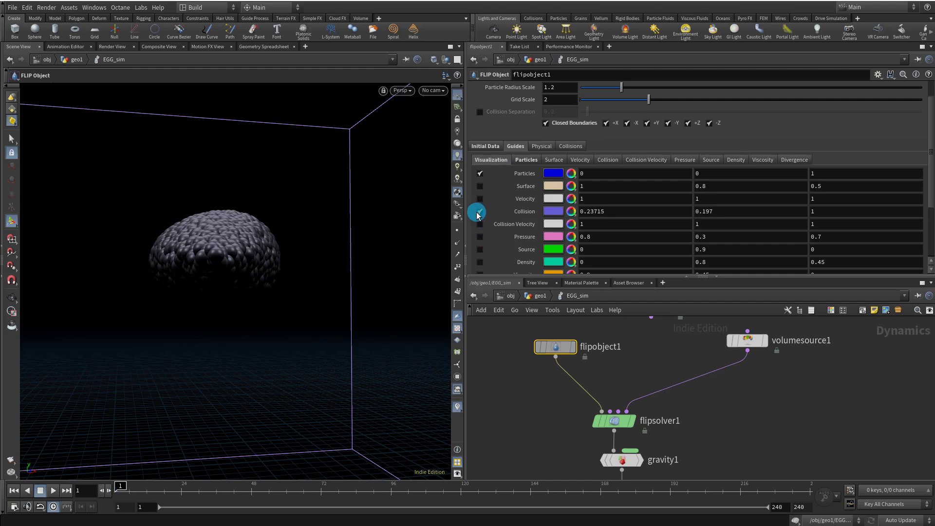
pyautogui.moveTo(674, 366); pyautogui.dragTo(651, 430, button='middle')
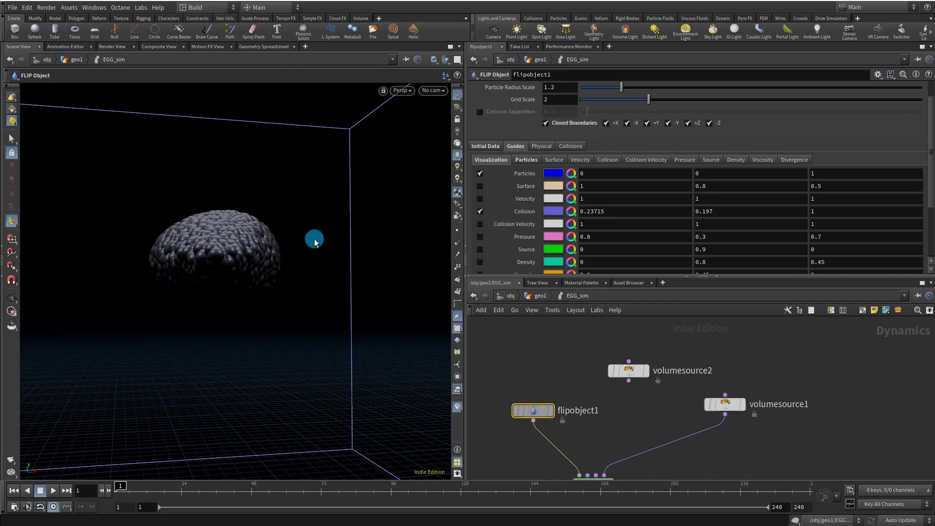
# Reduce the Scale of the FLIP object's particle sprites to 0.09.
pyautogui.press('w')
pyautogui.press('w')
pyautogui.click(535, 160)
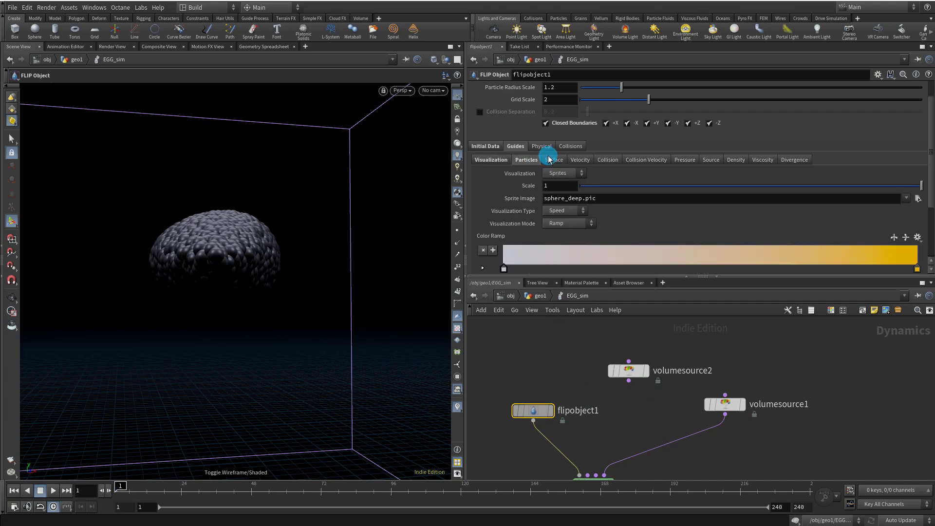
pyautogui.moveTo(763, 186); pyautogui.dragTo(613, 193)
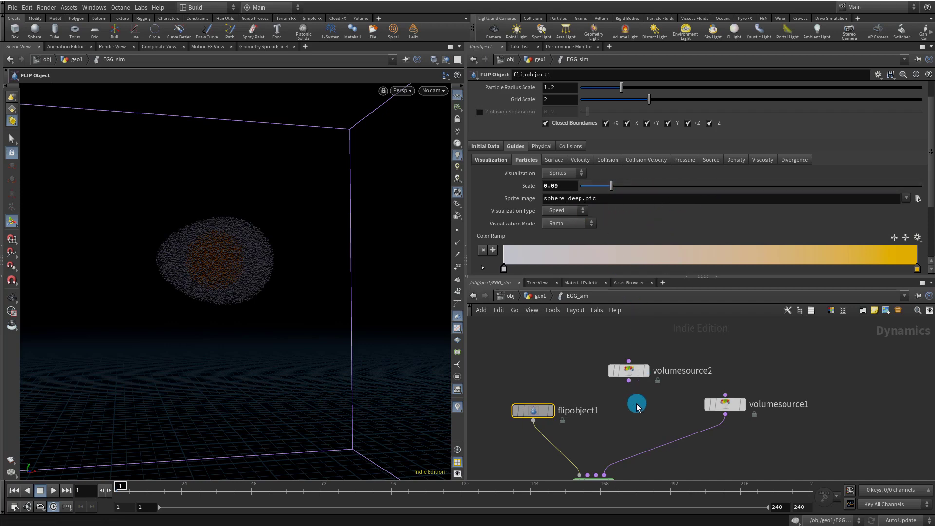
# Connect volumesource2 to the Volume Velocity input of flipsolver1 and set its Input to Second Context Geometry.
pyautogui.moveTo(636, 405); pyautogui.dragTo(633, 338, button='middle')
pyautogui.moveTo(621, 358); pyautogui.dragTo(598, 404)
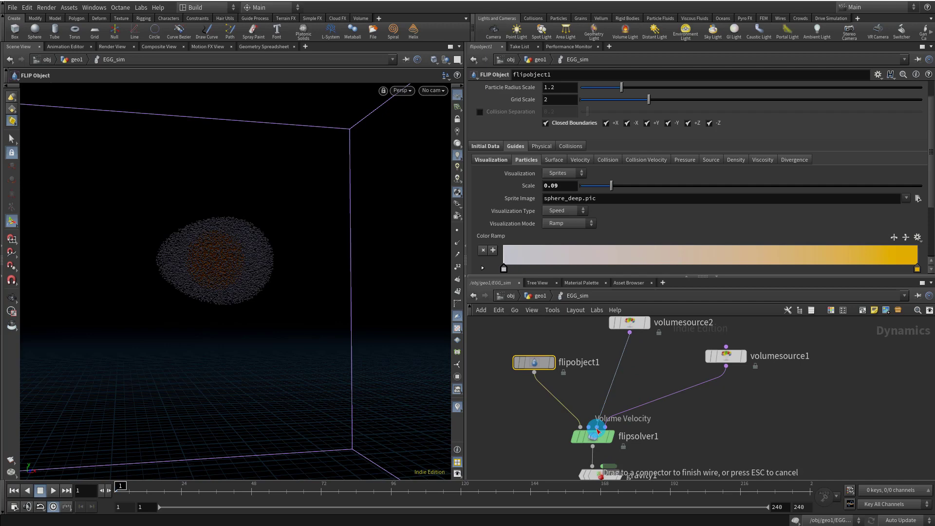
pyautogui.moveTo(598, 431); pyautogui.dragTo(597, 428)
pyautogui.click(636, 322)
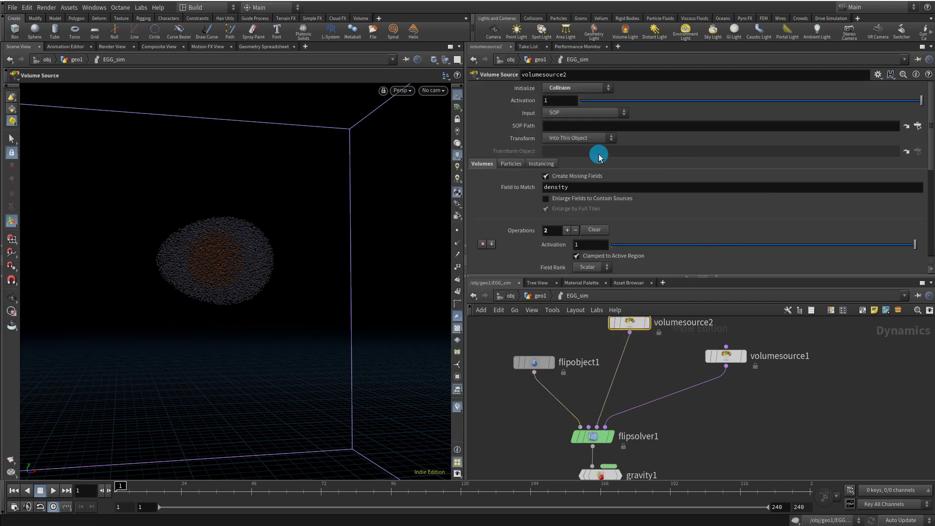
pyautogui.click(550, 115)
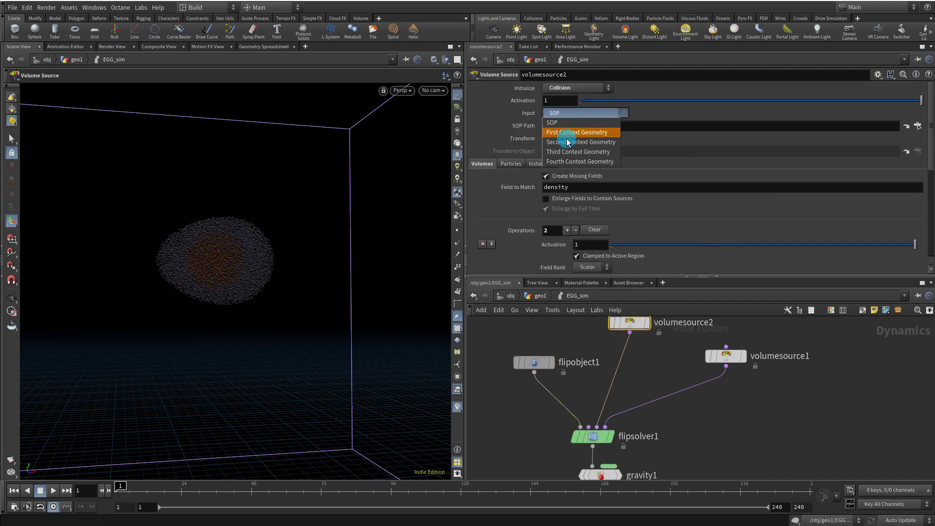
pyautogui.click(564, 132)
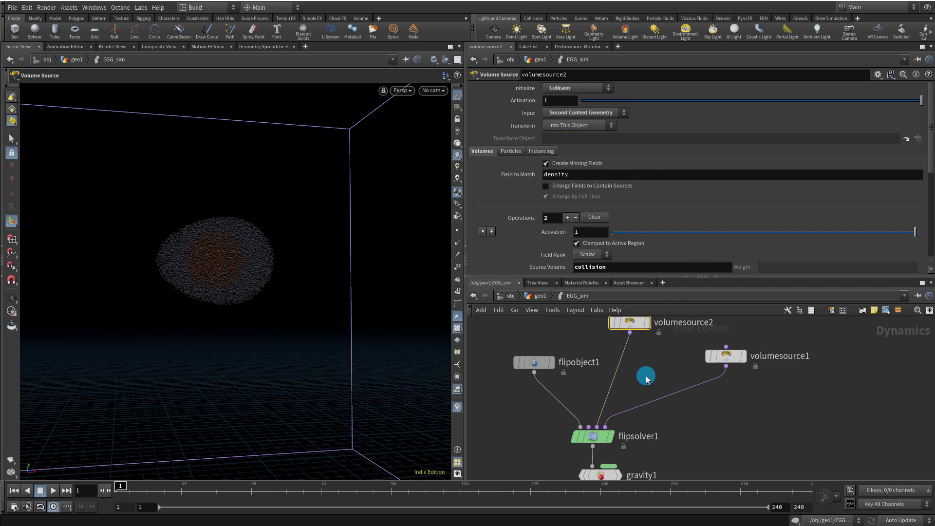
# Play the simulation with the shell collision to check how the egg fluid flows out, and stop playback.
pyautogui.moveTo(646, 376); pyautogui.dragTo(633, 335, button='middle')
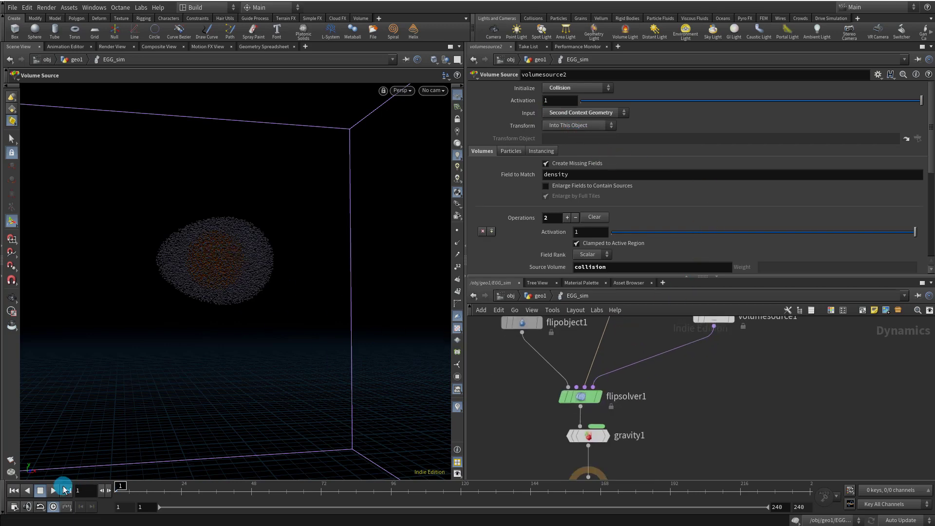
pyautogui.click(52, 491)
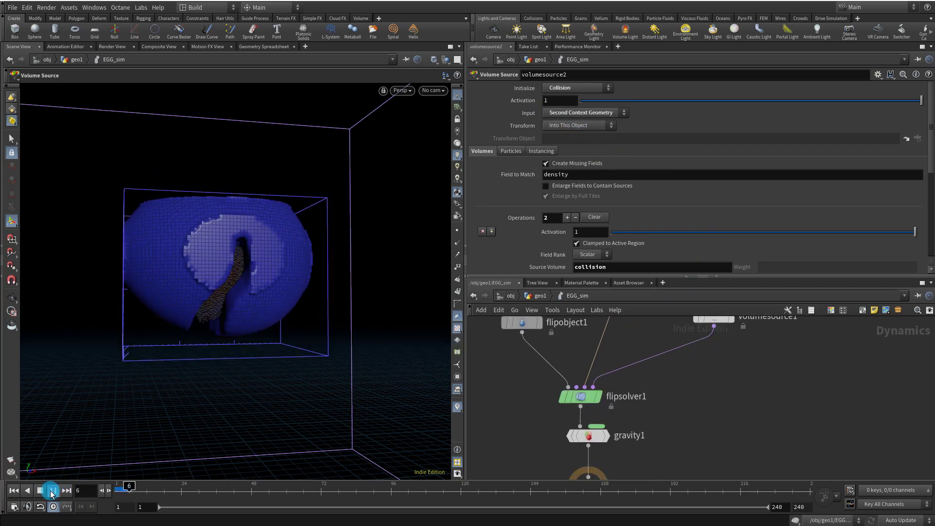
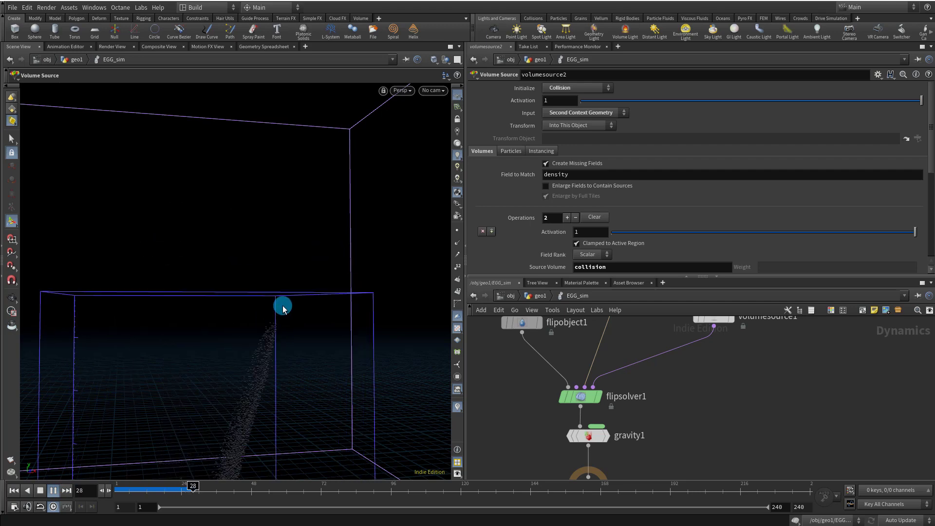
pyautogui.click(45, 489)
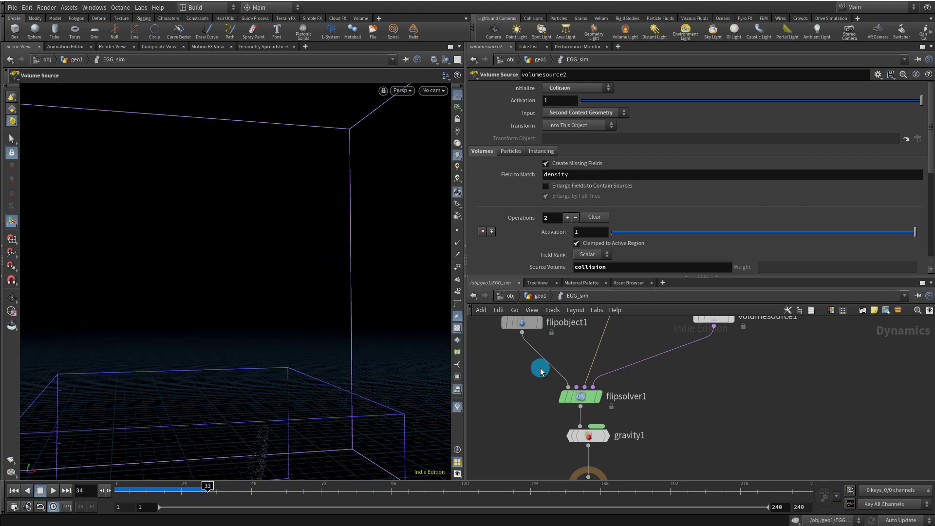
# Review the visualization guides of flipobject1, replay the simulation from the first frame to check the fluid and collision, and rewind.
pyautogui.click(522, 322)
pyautogui.click(491, 160)
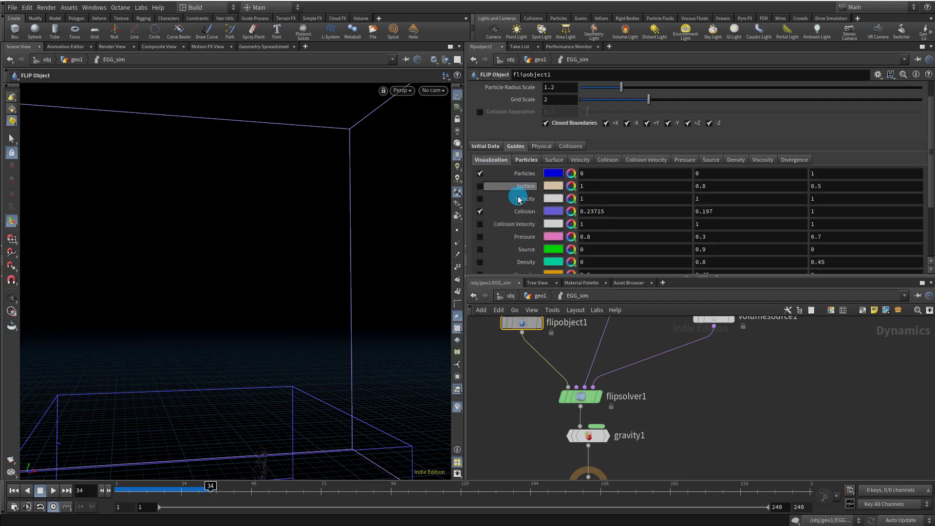
pyautogui.moveTo(155, 489); pyautogui.dragTo(117, 489)
pyautogui.press('Escape')
pyautogui.moveTo(288, 309); pyautogui.dragTo(92, 417)
pyautogui.click(53, 492)
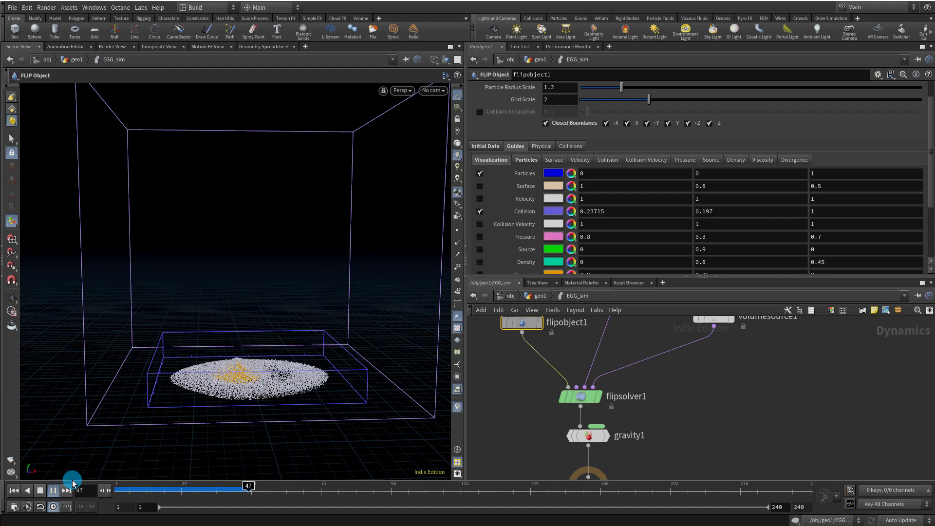
pyautogui.click(41, 490)
pyautogui.click(14, 490)
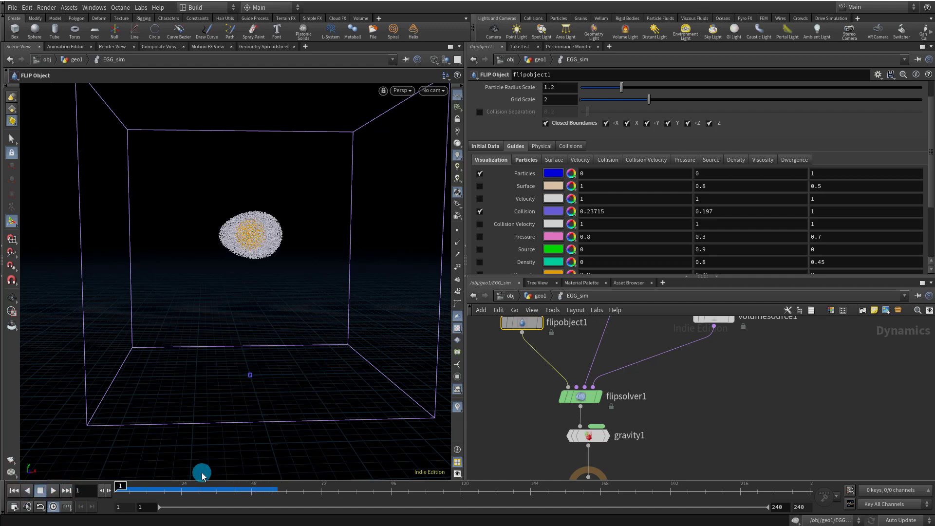
# Shorten the playback range to end at frame 70 and play the simulation.
pyautogui.moveTo(768, 506); pyautogui.dragTo(385, 502)
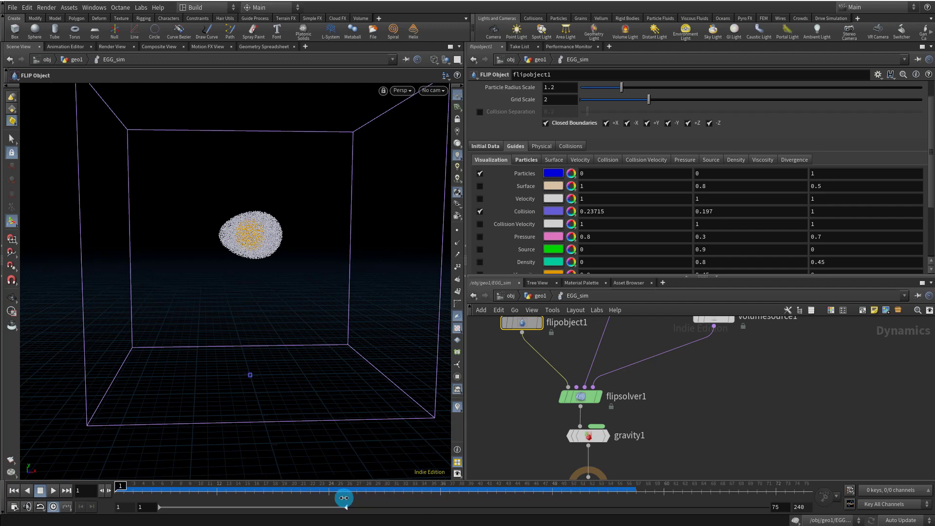
pyautogui.click(214, 417)
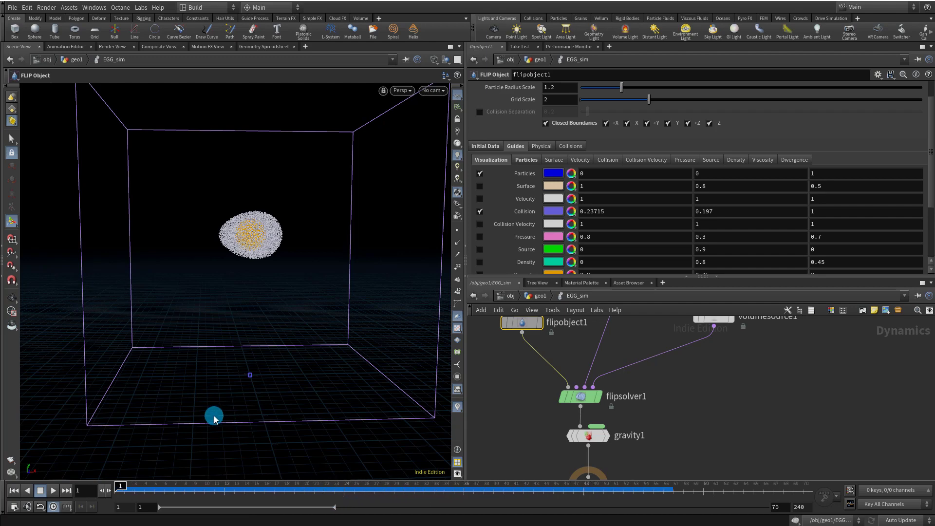
pyautogui.click(56, 489)
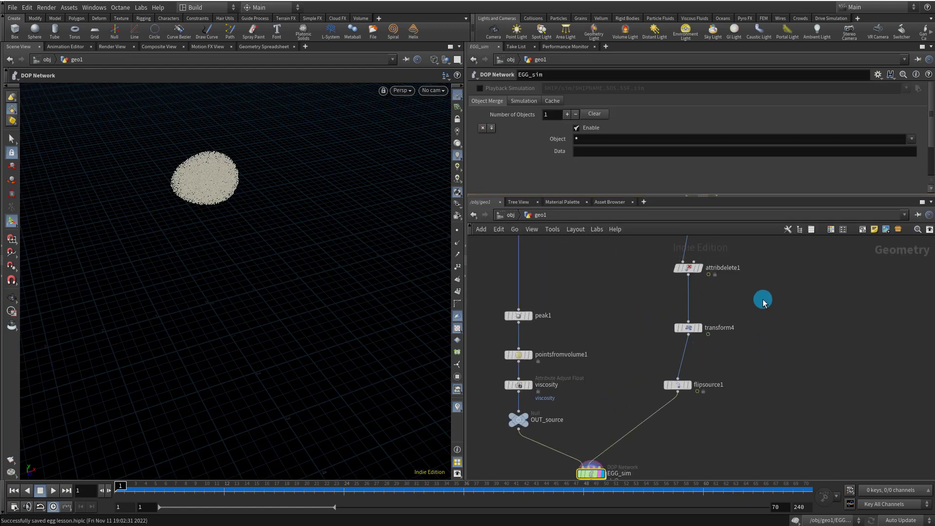
# Duplicate the shell branch from blast1 and blast2 down to transform4 and place the copy beside the original.
pyautogui.scroll(-3, 729, 394)
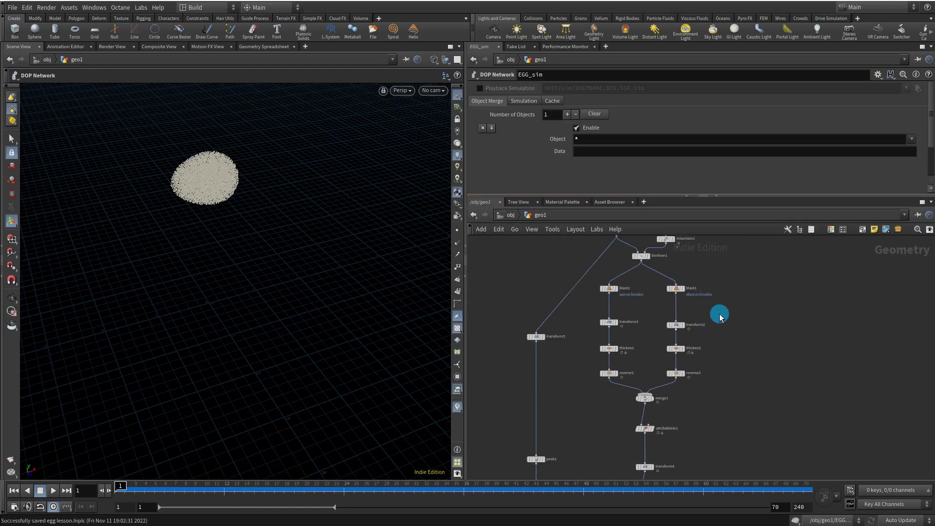
pyautogui.scroll(2, 720, 316)
pyautogui.moveTo(740, 271); pyautogui.dragTo(574, 463)
pyautogui.moveTo(747, 372); pyautogui.dragTo(700, 375, button='middle')
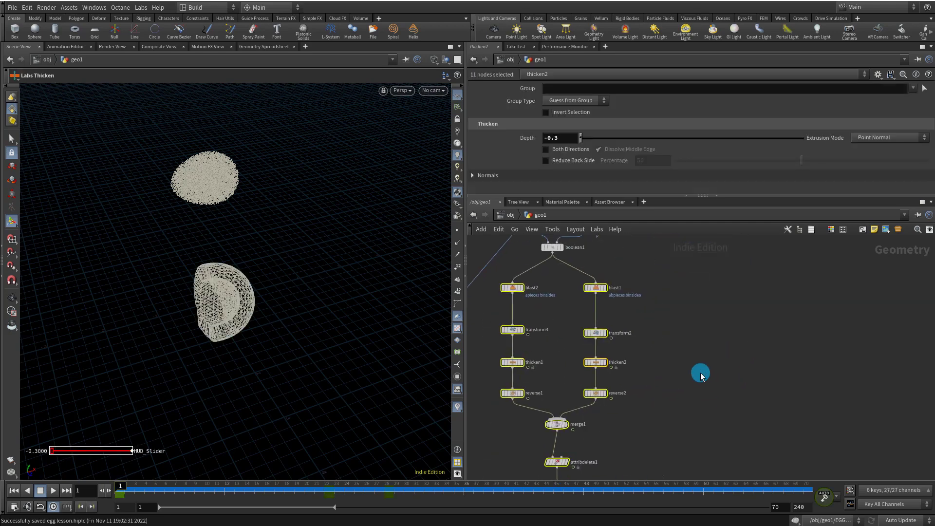
pyautogui.hotkey('ctrl', 'c')
pyautogui.hotkey('ctrl', 'v')
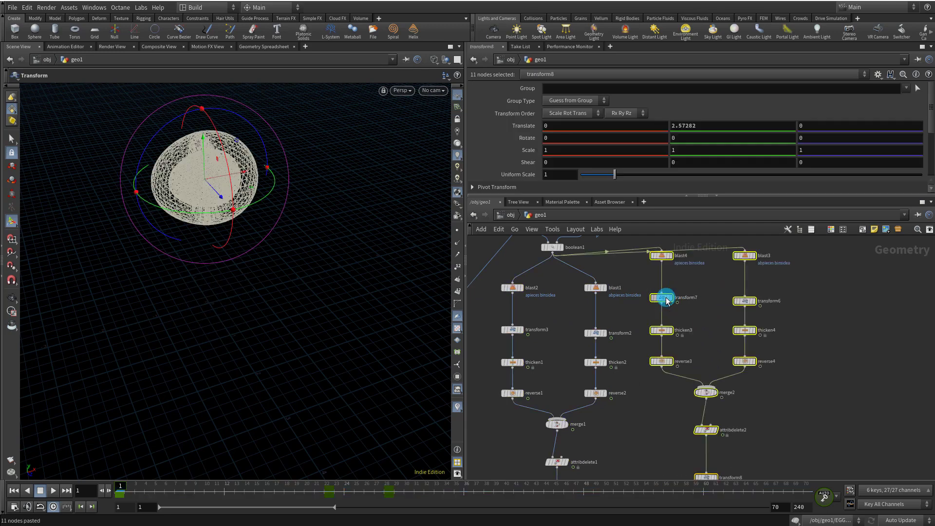
pyautogui.moveTo(666, 300); pyautogui.dragTo(764, 337)
pyautogui.moveTo(764, 338); pyautogui.dragTo(695, 317, button='middle')
pyautogui.click(740, 304)
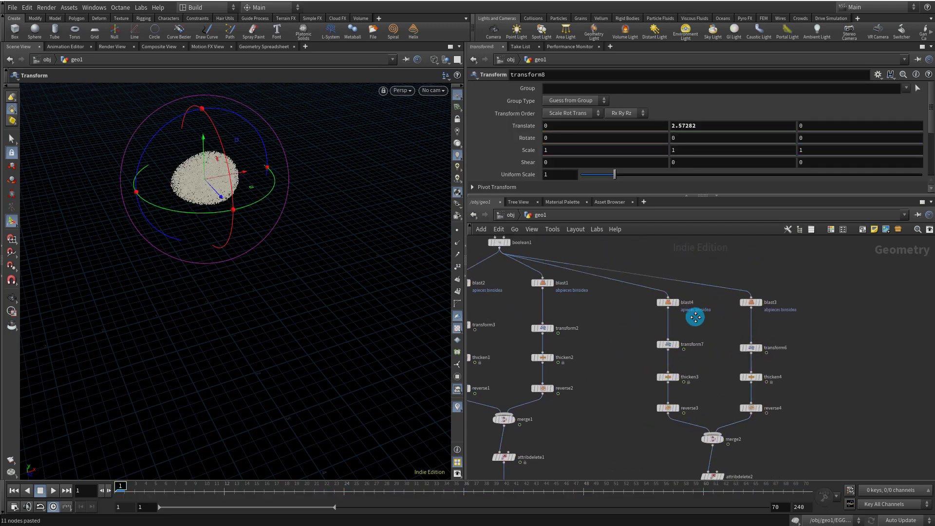
# Bypass reverse3 and reverse4 in the copied branch and set the Depth of thicken3 and thicken4 to 0.01.
pyautogui.scroll(5, 694, 317)
pyautogui.moveTo(595, 318); pyautogui.dragTo(793, 372)
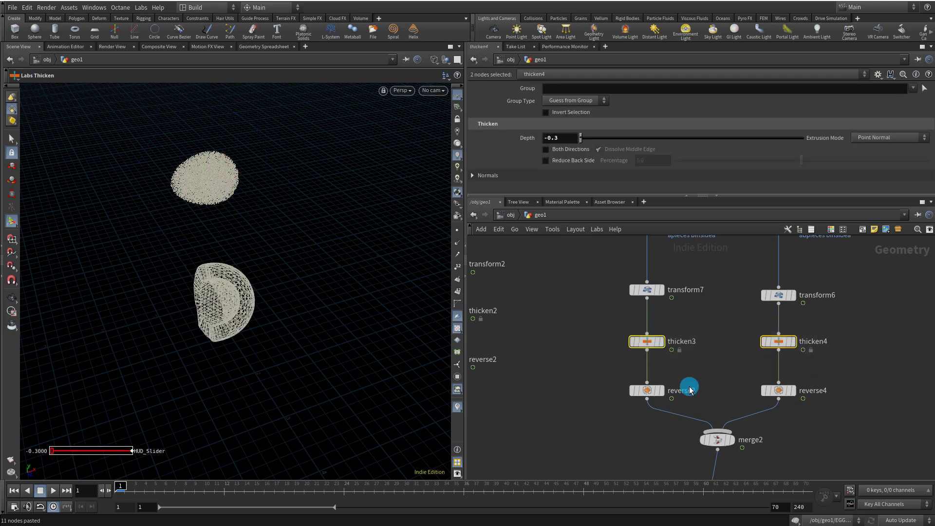
pyautogui.moveTo(587, 365); pyautogui.dragTo(827, 421)
pyautogui.click(631, 373)
pyautogui.moveTo(598, 316); pyautogui.dragTo(867, 366)
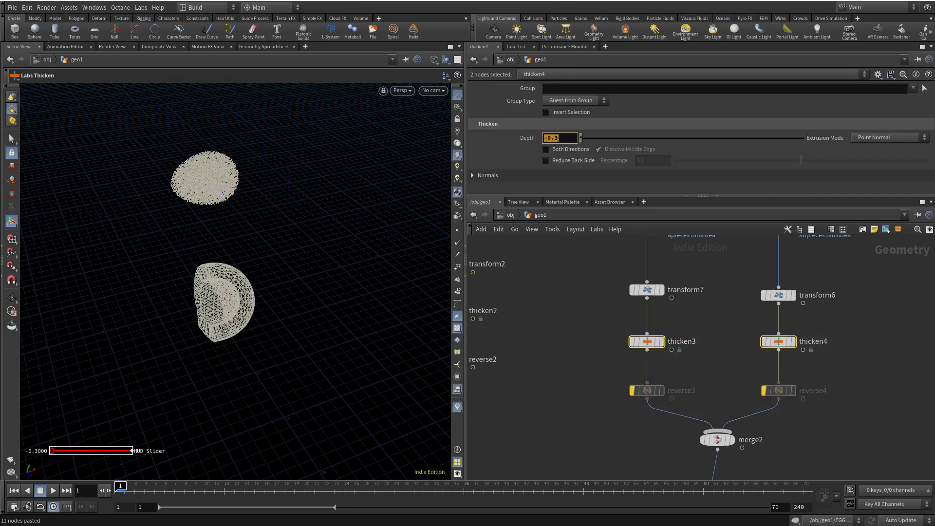
pyautogui.write('0.01')
pyautogui.press('Return')
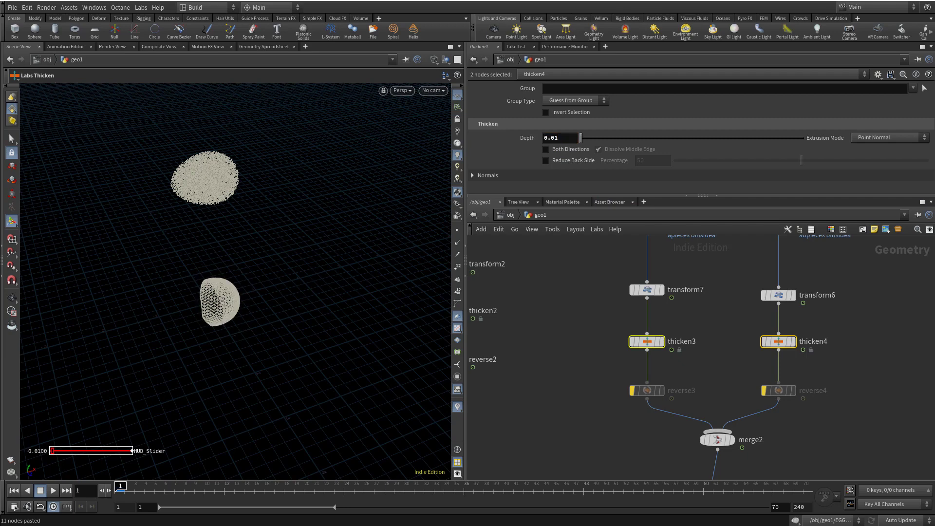
# Combine EGG_sim and the copied shell's transform8 in a new Merge node and scrub to frame 12 to check them together.
pyautogui.scroll(-5, 613, 298)
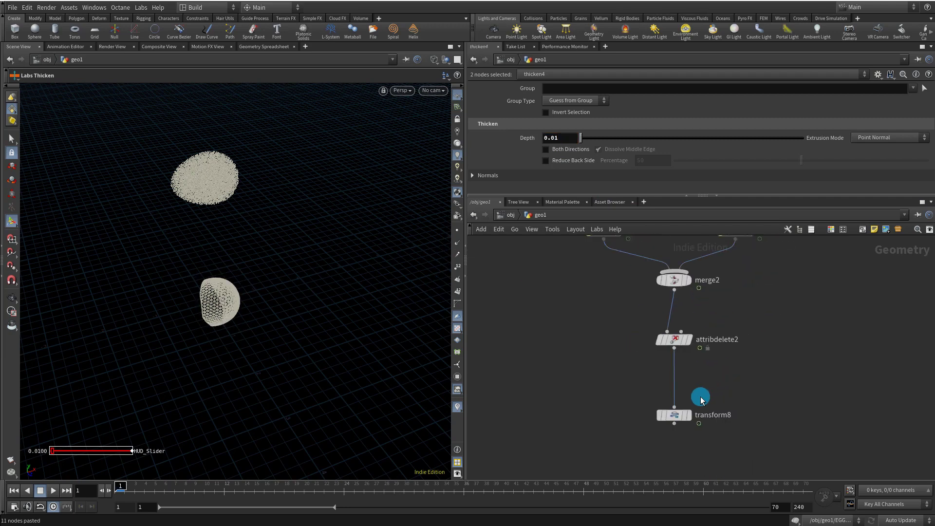
pyautogui.click(683, 418)
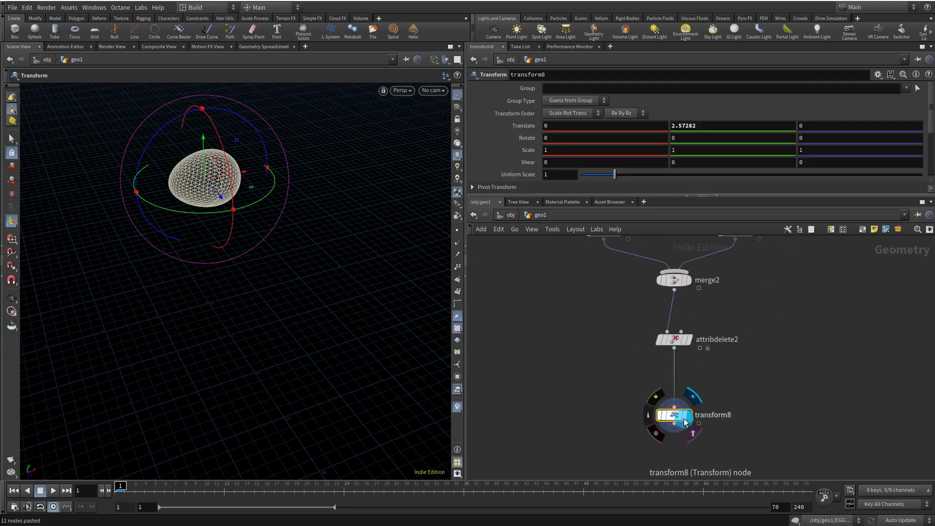
pyautogui.scroll(-5, 666, 306)
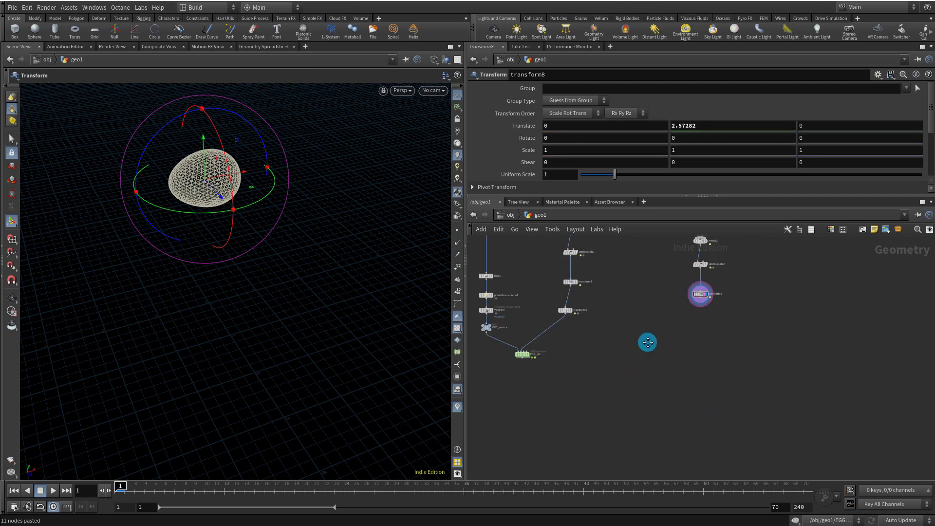
pyautogui.scroll(3, 647, 342)
pyautogui.press('Tab')
pyautogui.write('mer')
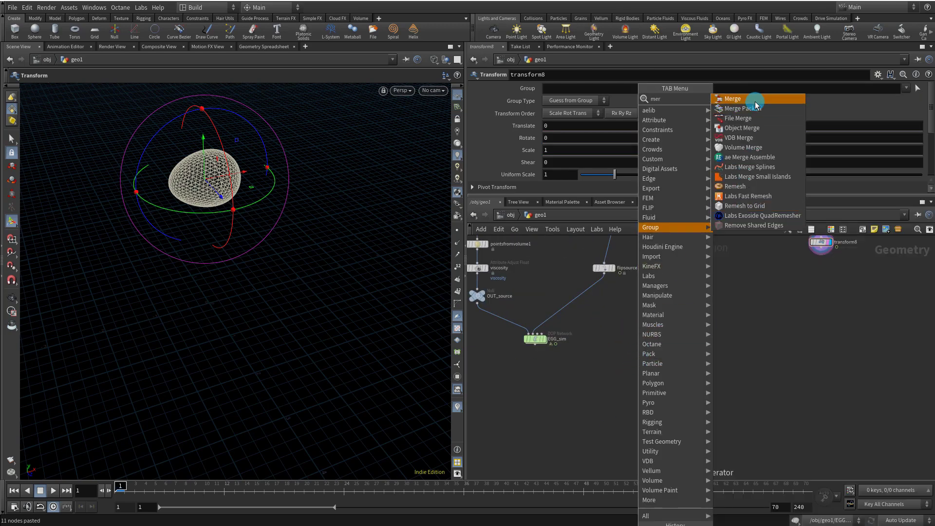
pyautogui.click(754, 100)
pyautogui.click(594, 428)
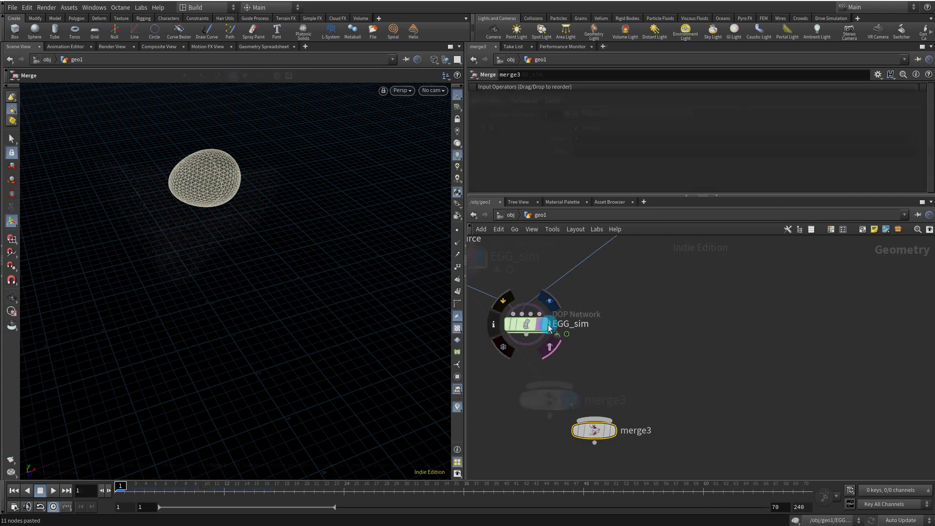
pyautogui.scroll(4, 553, 393)
pyautogui.moveTo(117, 487); pyautogui.dragTo(229, 474)
# Insert a Peak node between blast4 and transform7 and set its Distance to 0.01.
pyautogui.scroll(-3, 720, 323)
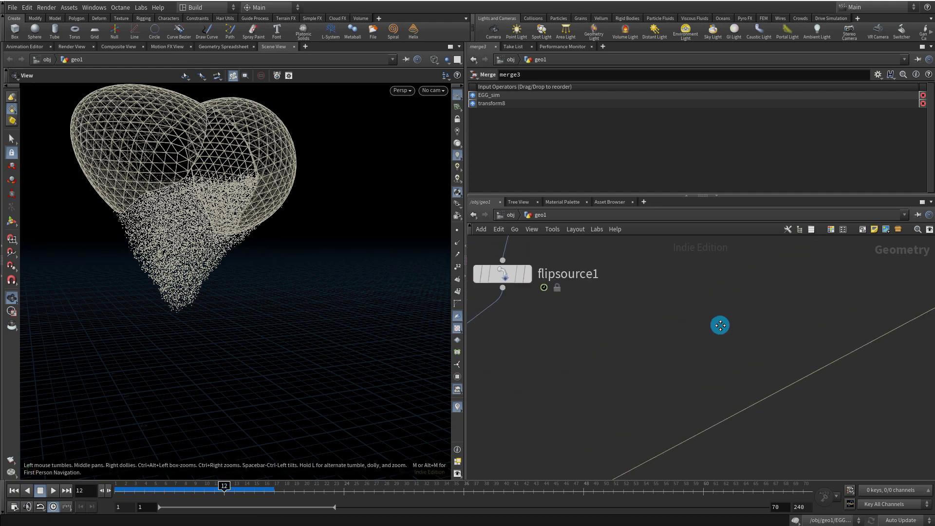
pyautogui.moveTo(720, 324); pyautogui.dragTo(598, 376, button='middle')
pyautogui.scroll(-3, 627, 409)
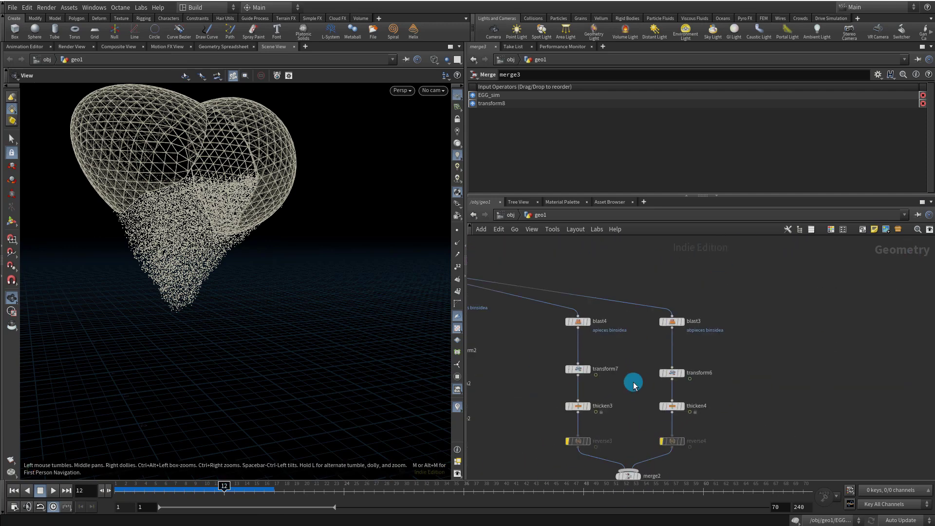
pyautogui.scroll(4, 626, 355)
pyautogui.moveTo(640, 343); pyautogui.dragTo(653, 363, button='middle')
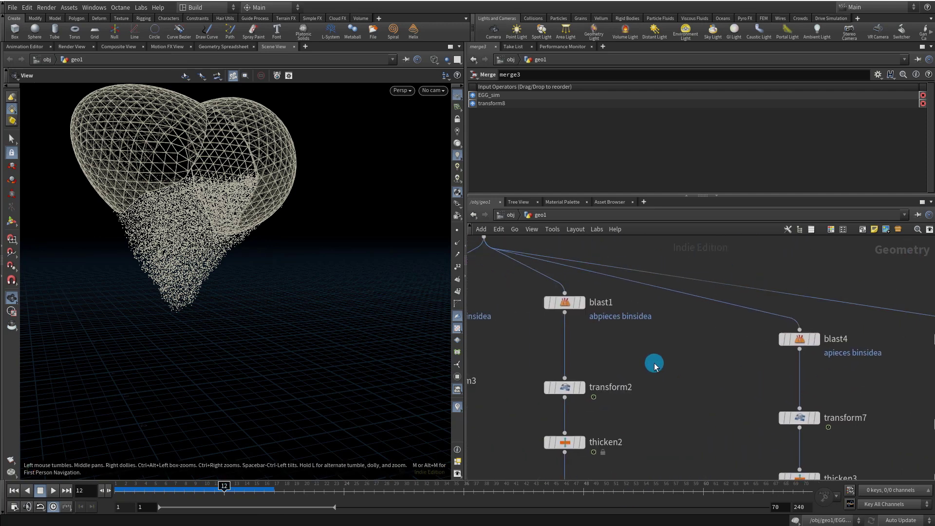
pyautogui.press('Tab')
pyautogui.write('peak')
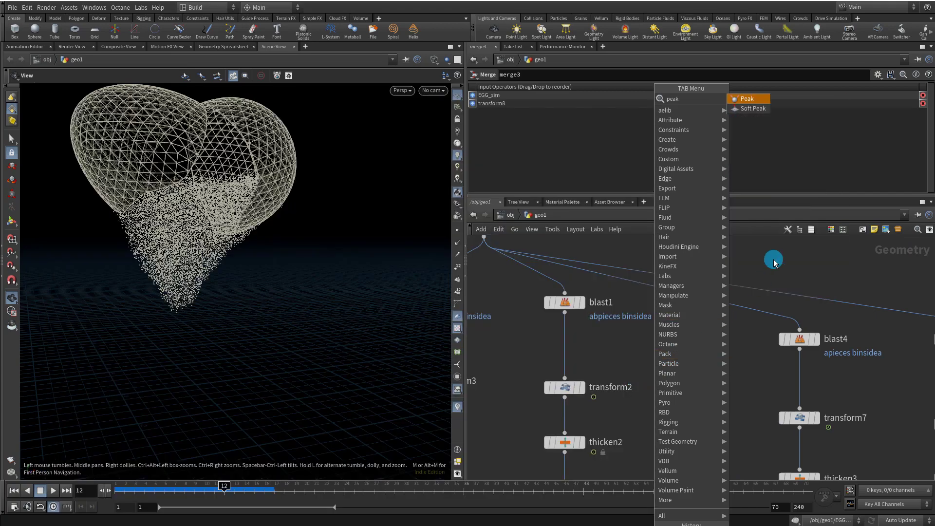
pyautogui.click(758, 99)
pyautogui.click(667, 314)
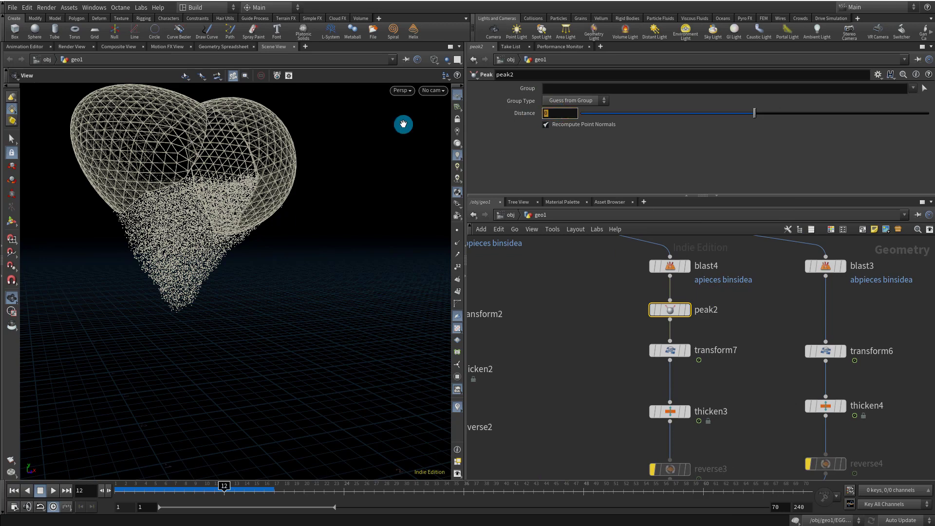
pyautogui.click(539, 125)
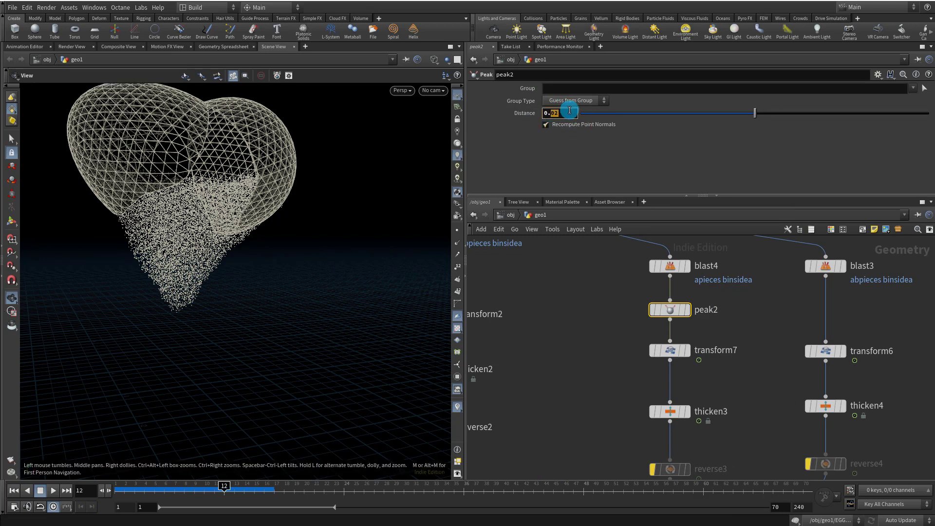
pyautogui.press('Return')
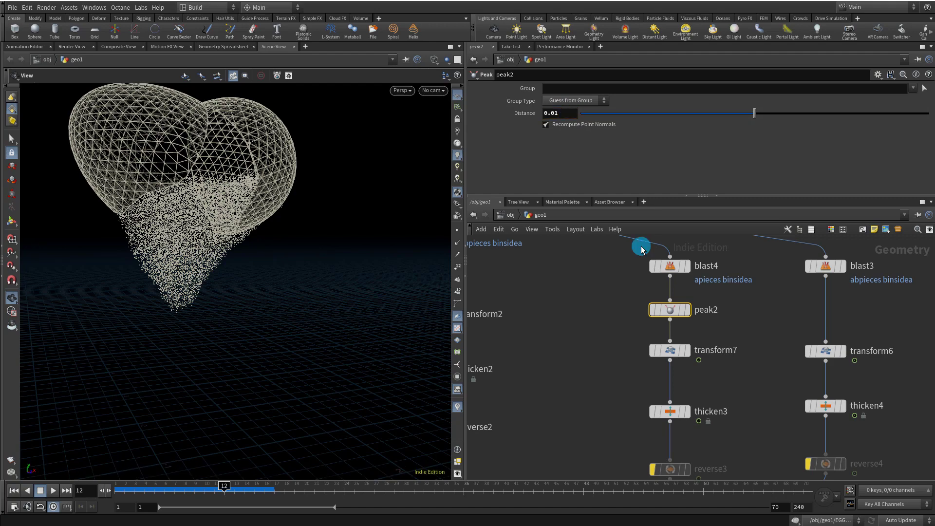
# Duplicate the 0.01 Peak node and insert the copy between blast3 and transform6.
pyautogui.hotkey('ctrl', 'c')
pyautogui.hotkey('ctrl', 'v')
pyautogui.moveTo(769, 308); pyautogui.dragTo(797, 319)
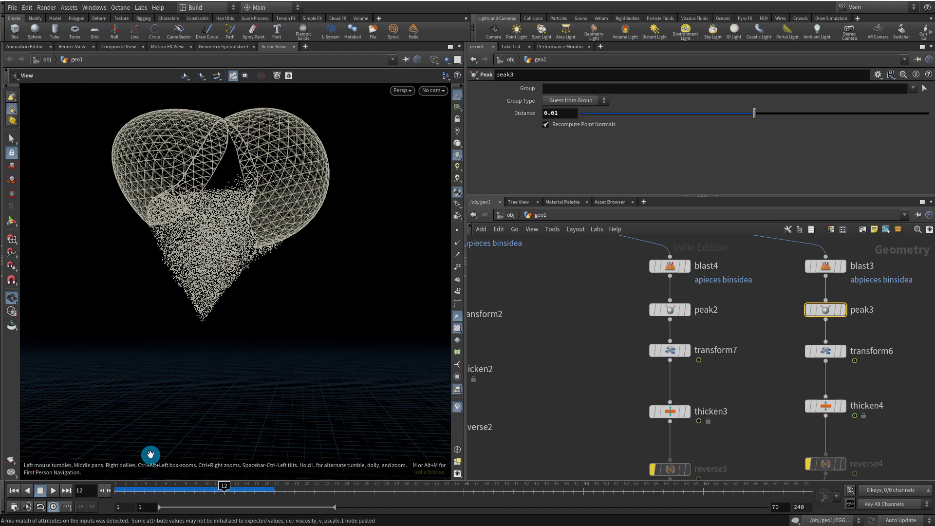
# Scrub through the opening frames to check the shell against the fluid and return to frame 1.
pyautogui.moveTo(146, 487)
pyautogui.mouseDown()
pyautogui.moveTo(128, 485)
pyautogui.moveTo(188, 470)
pyautogui.moveTo(202, 473)
pyautogui.moveTo(183, 484)
pyautogui.moveTo(224, 486)
pyautogui.mouseUp()
pyautogui.moveTo(606, 340); pyautogui.dragTo(720, 248, button='middle')
pyautogui.moveTo(198, 479); pyautogui.dragTo(69, 491)
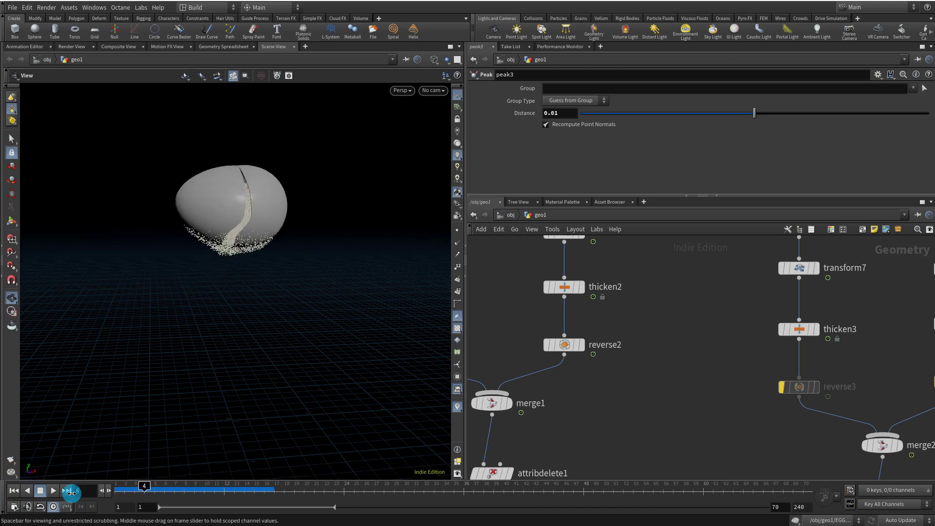
# Set the collision Voxel Size of flipsource1 to 0.02.
pyautogui.moveTo(615, 414); pyautogui.dragTo(697, 292, button='middle')
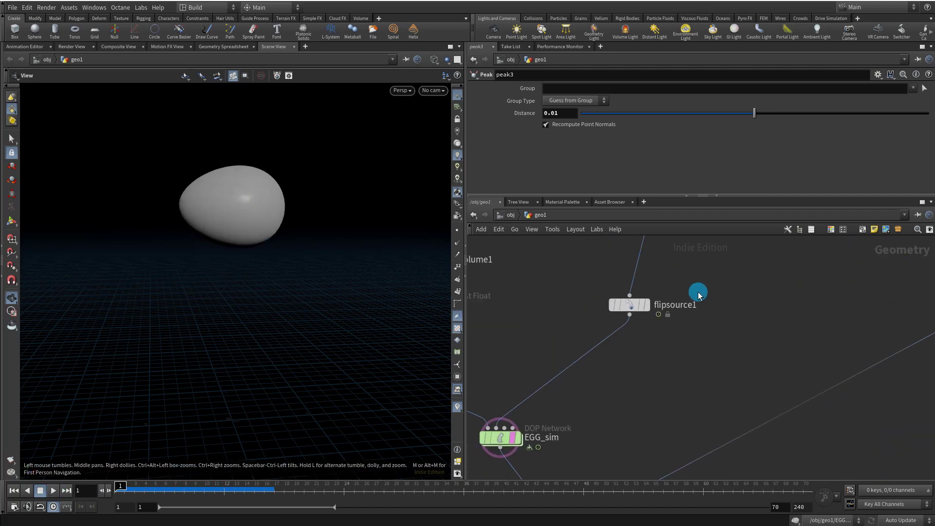
pyautogui.click(629, 304)
pyautogui.moveTo(680, 336); pyautogui.dragTo(669, 310, button='middle')
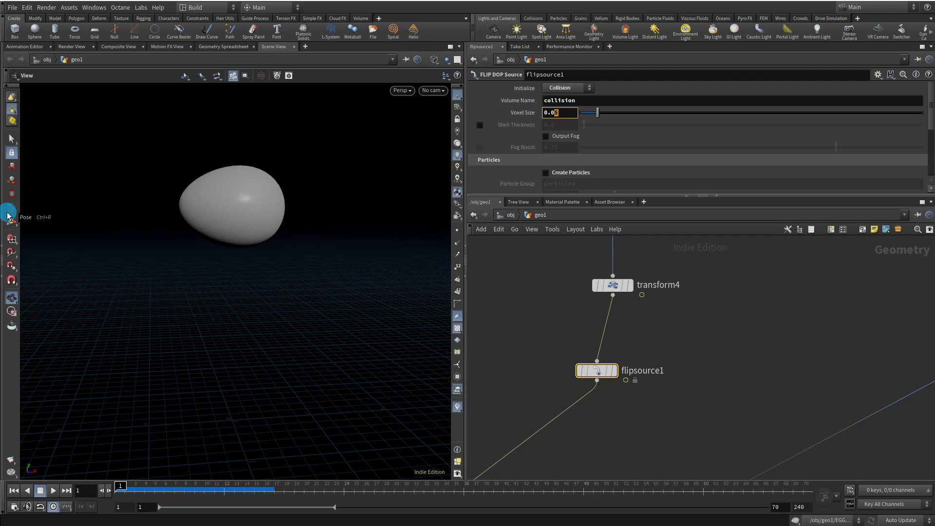
pyautogui.press('Return')
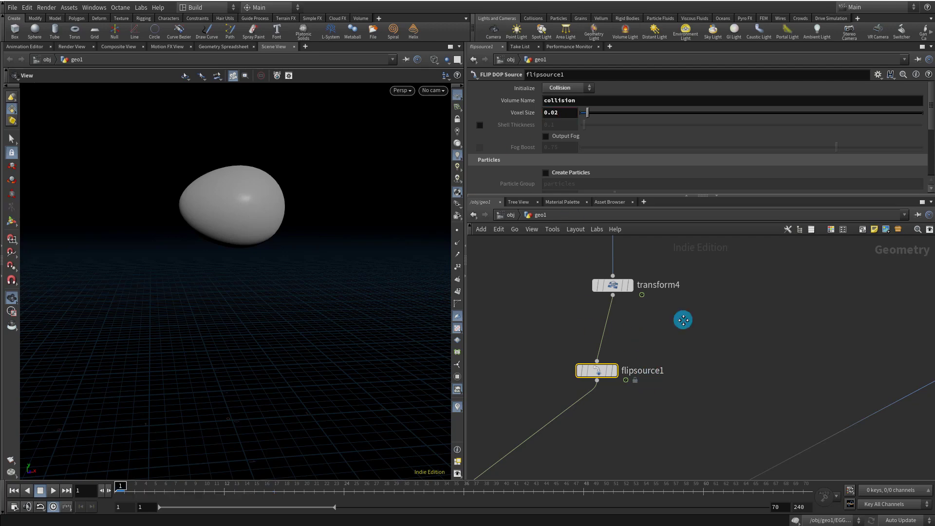
# Display only EGG_sim, replay the simulation to check the refined collision, and return to the first frame.
pyautogui.moveTo(683, 320); pyautogui.dragTo(741, 203, button='middle')
pyautogui.click(541, 387)
pyautogui.click(526, 387)
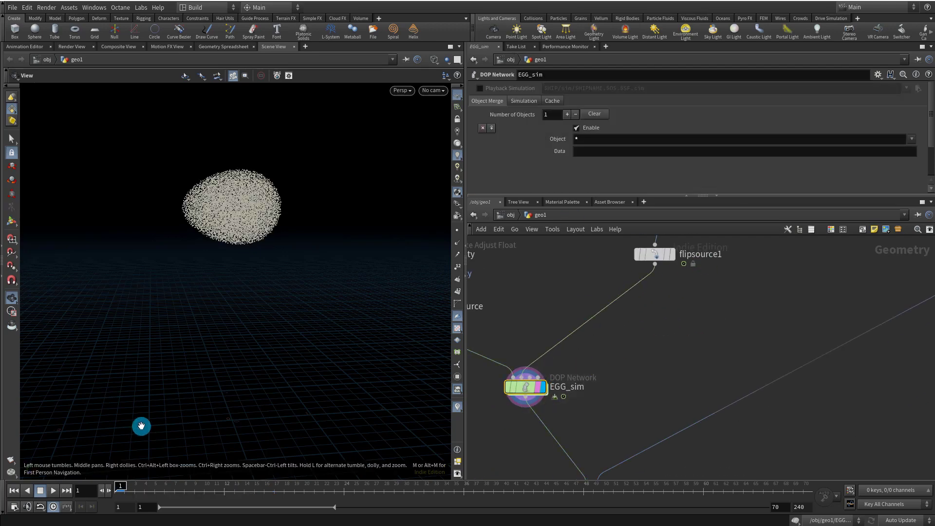
pyautogui.press('Up')
pyautogui.hotkey('ctrl', 'Up')
# Insert copied Peak nodes with a Distance of -0.01 between blast2 and transform3 and between blast1 and transform2.
pyautogui.moveTo(749, 215); pyautogui.dragTo(748, 336, button='middle')
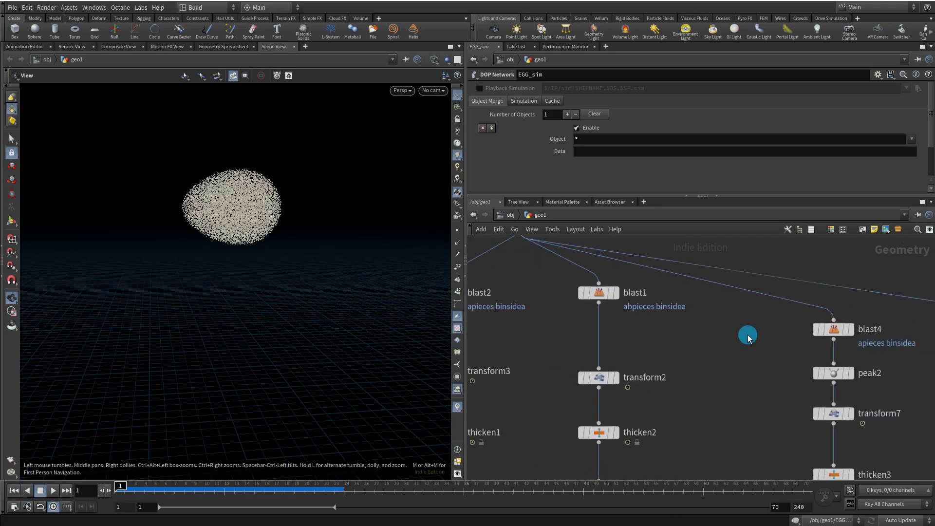
pyautogui.click(837, 373)
pyautogui.hotkey('ctrl', 'v')
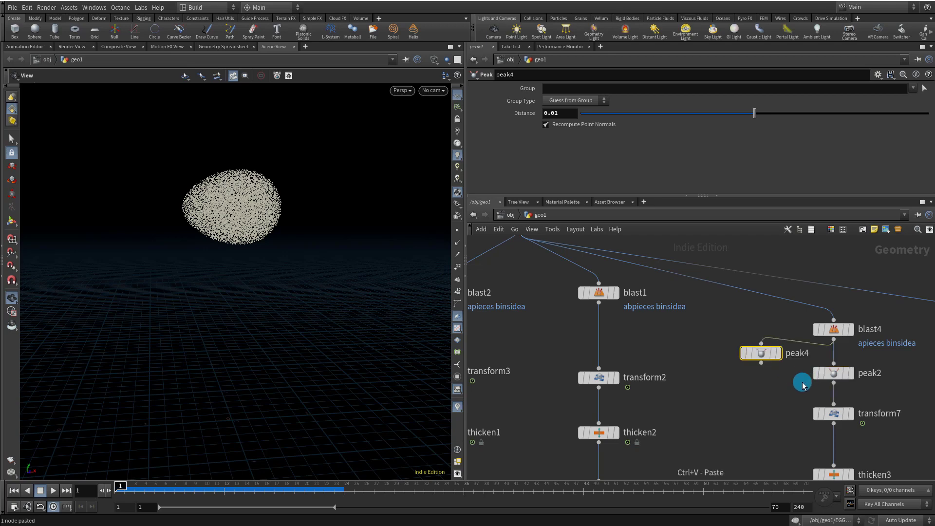
pyautogui.moveTo(760, 360); pyautogui.dragTo(609, 326)
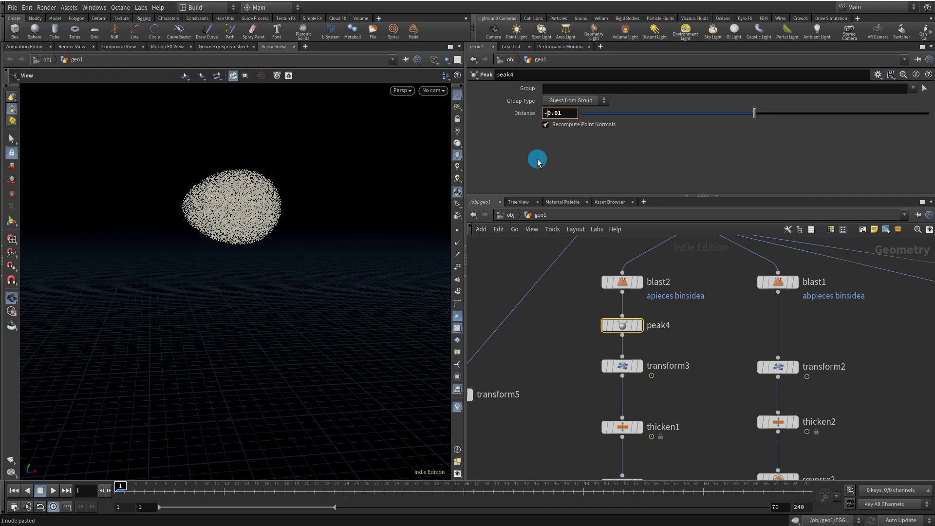
pyautogui.hotkey('ctrl', 'v')
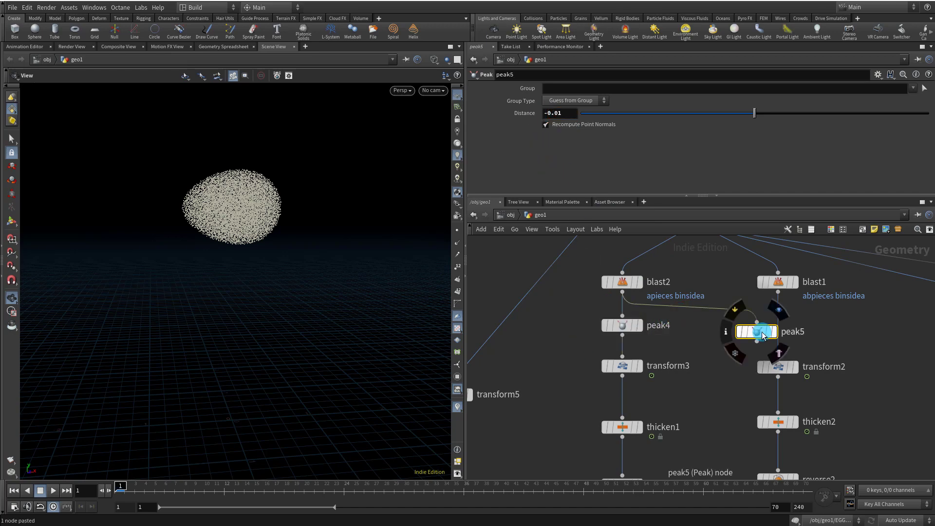
pyautogui.moveTo(762, 327); pyautogui.dragTo(764, 289)
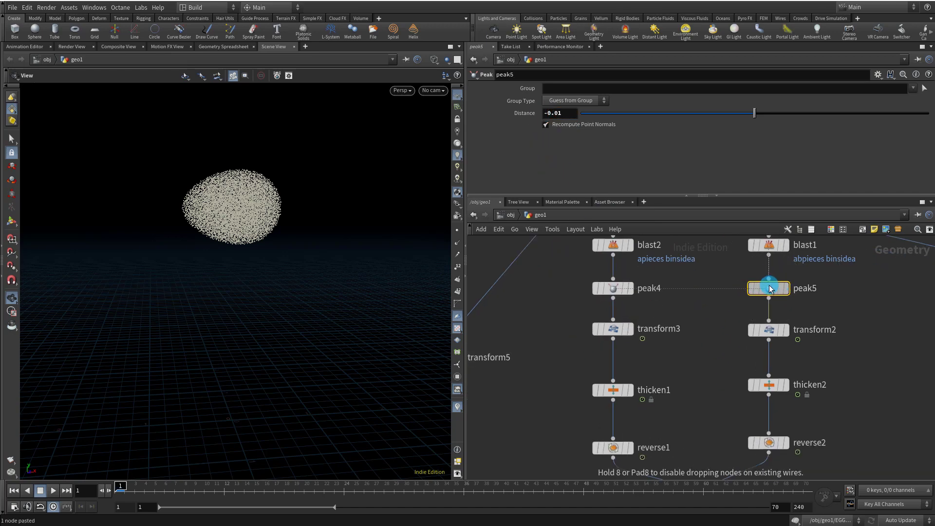
# Replay the simulation, display merge3 to examine the fluid against the opening shell up close, and return to frame 1.
pyautogui.scroll(-3, 764, 292)
pyautogui.scroll(3, 736, 316)
pyautogui.moveTo(736, 316); pyautogui.dragTo(663, 269, button='middle')
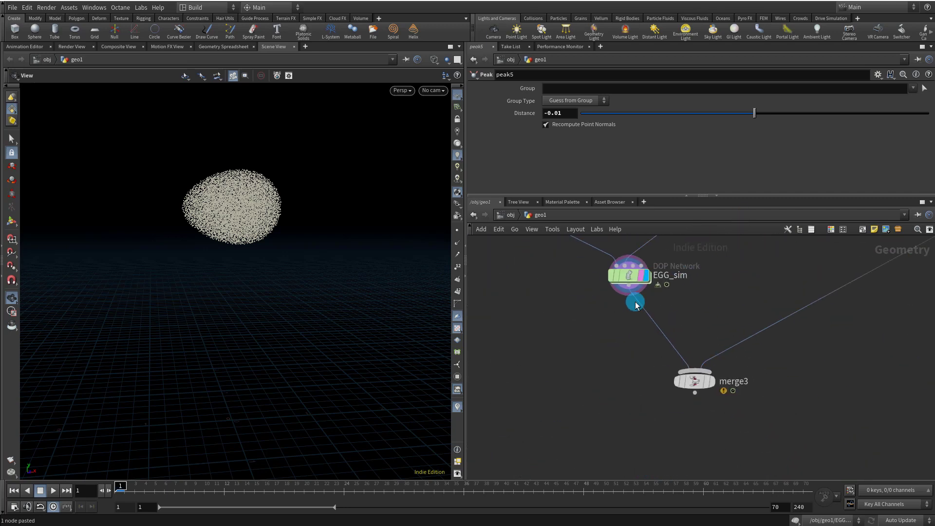
pyautogui.click(53, 491)
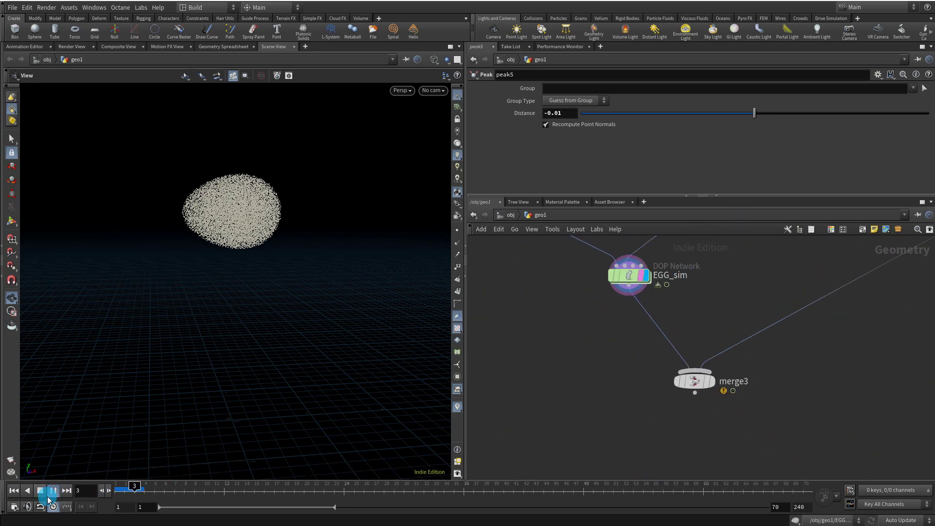
pyautogui.click(42, 491)
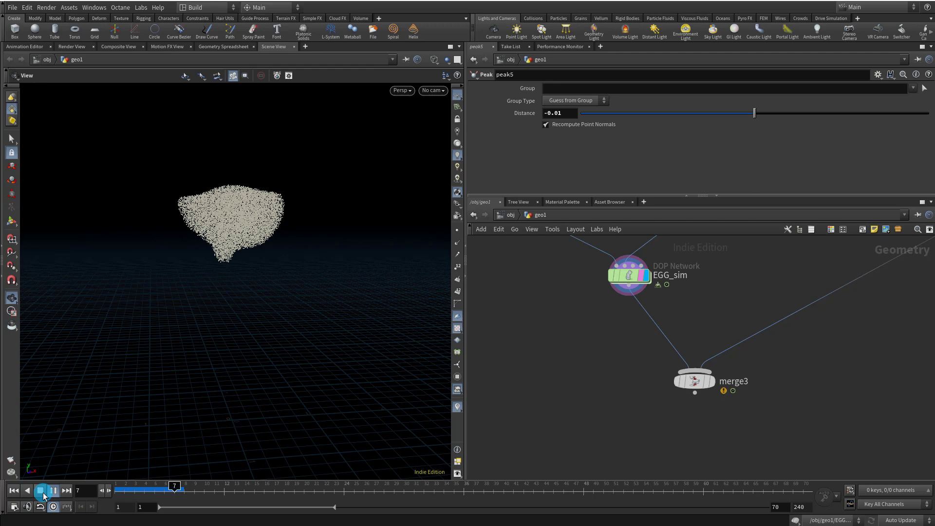
pyautogui.click(712, 382)
pyautogui.click(704, 385)
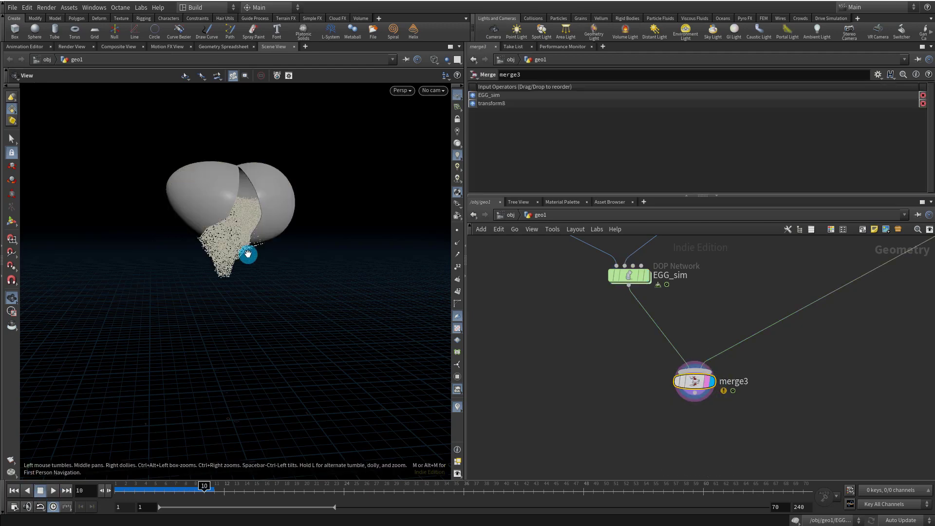
pyautogui.moveTo(246, 252); pyautogui.dragTo(294, 200)
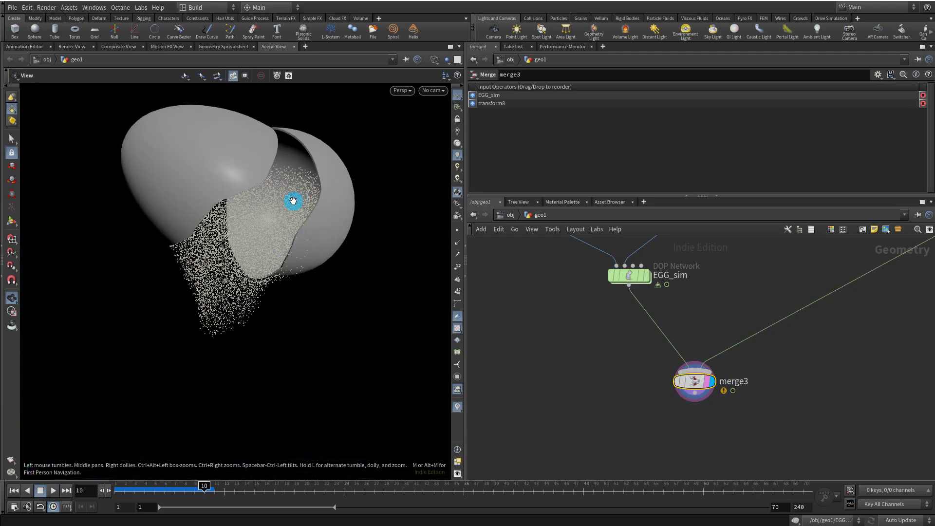
pyautogui.moveTo(185, 489); pyautogui.dragTo(72, 491)
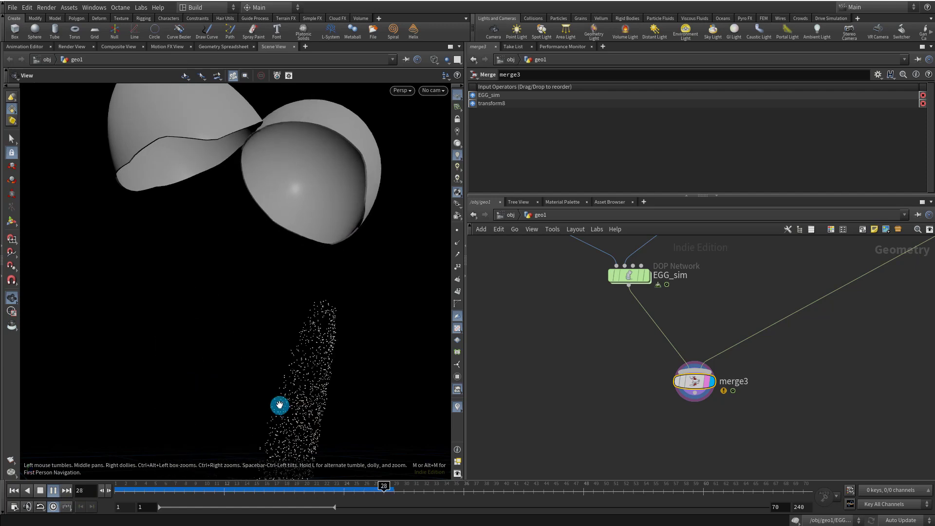
pyautogui.click(118, 485)
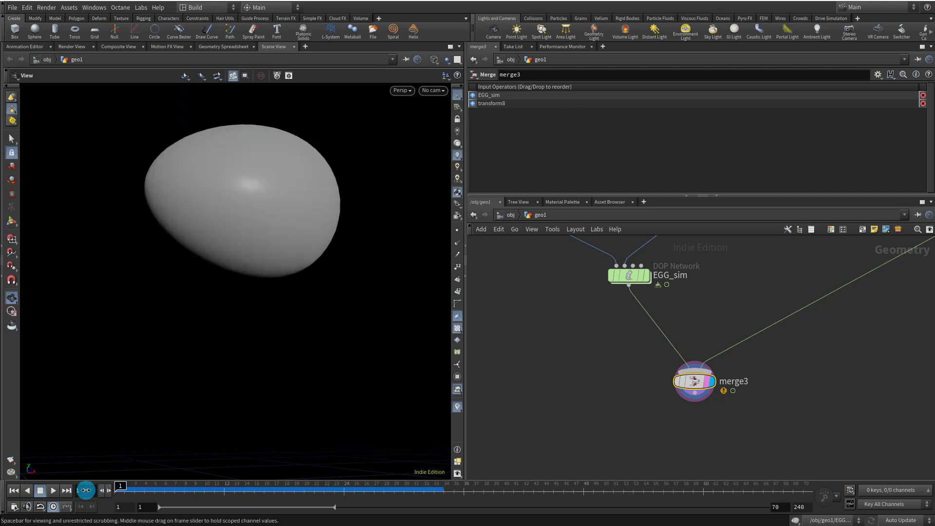
# Replay the merged shell and fluid from a wider view and return to frame 1.
pyautogui.scroll(-8, 274, 340)
pyautogui.moveTo(261, 370); pyautogui.dragTo(206, 340, button='middle')
pyautogui.moveTo(206, 341); pyautogui.dragTo(109, 381)
pyautogui.click(53, 490)
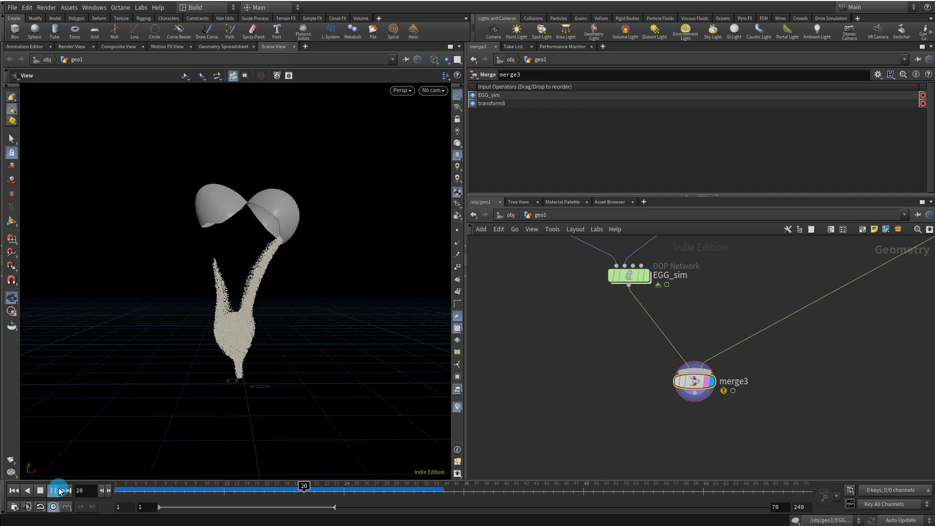
pyautogui.click(247, 351)
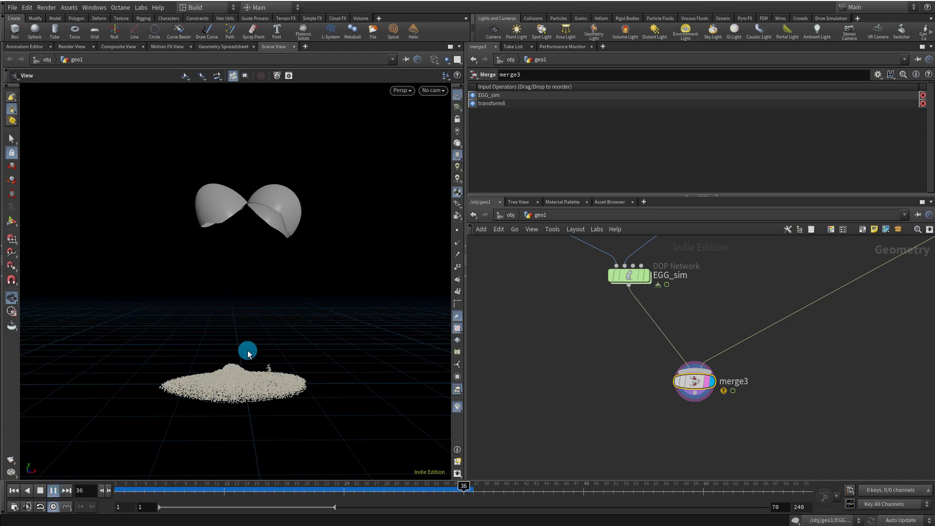
pyautogui.click(40, 490)
pyautogui.click(137, 490)
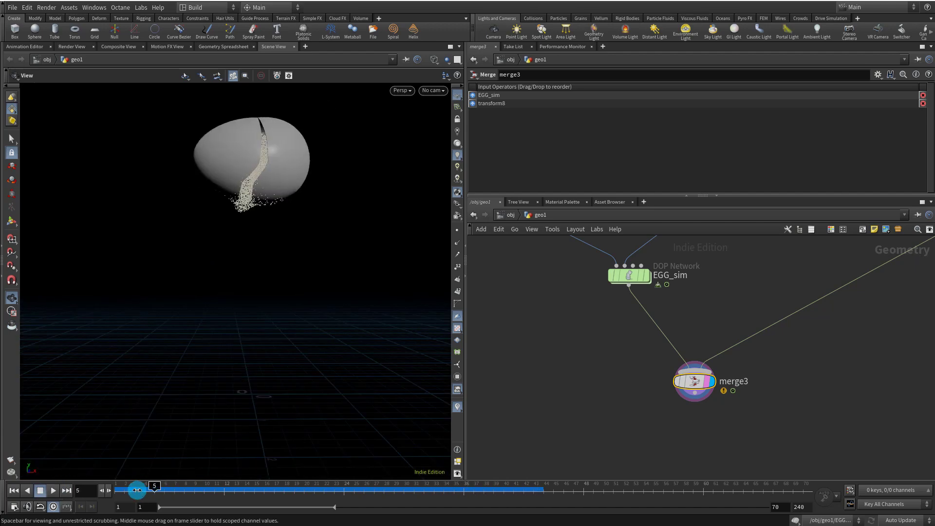
pyautogui.moveTo(137, 490); pyautogui.dragTo(91, 490)
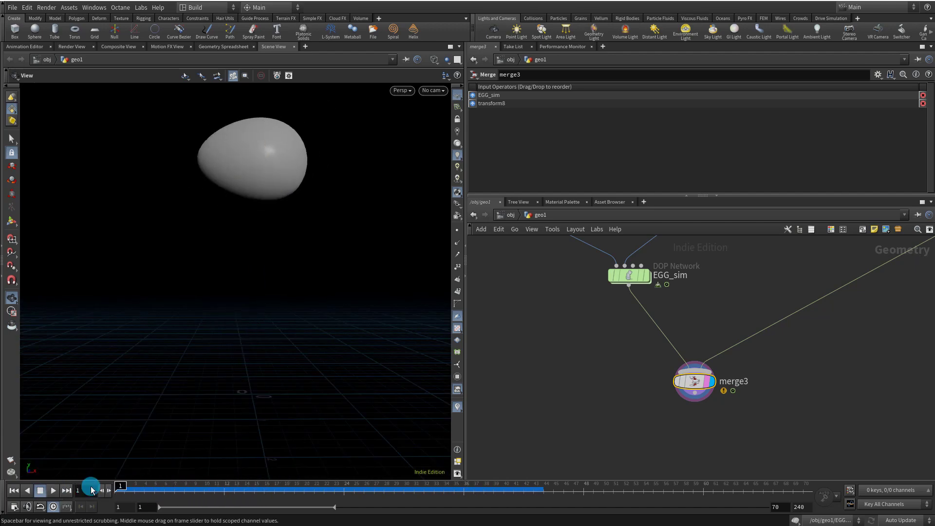
# Inside EGG_sim, set the Particle Separation of flipobject1 to 0.02.
pyautogui.moveTo(617, 354); pyautogui.dragTo(669, 388, button='middle')
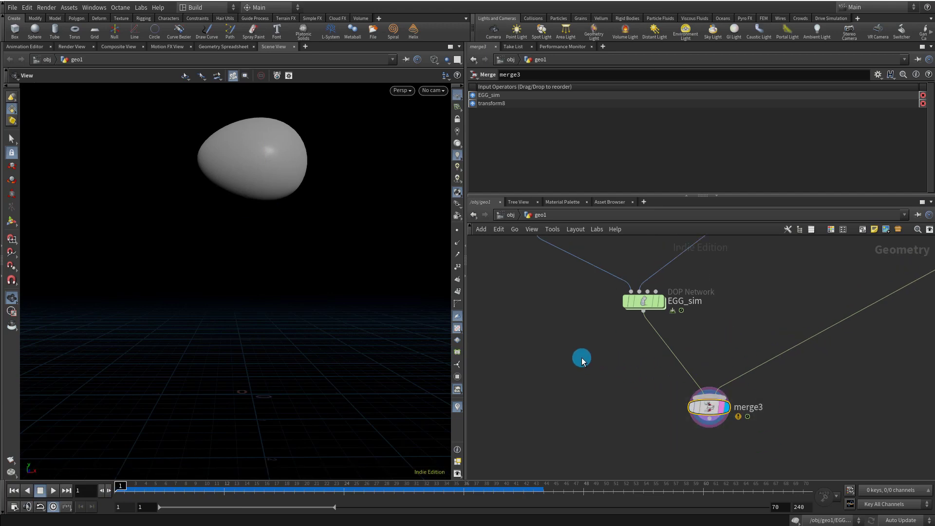
pyautogui.moveTo(582, 359); pyautogui.dragTo(634, 358, button='middle')
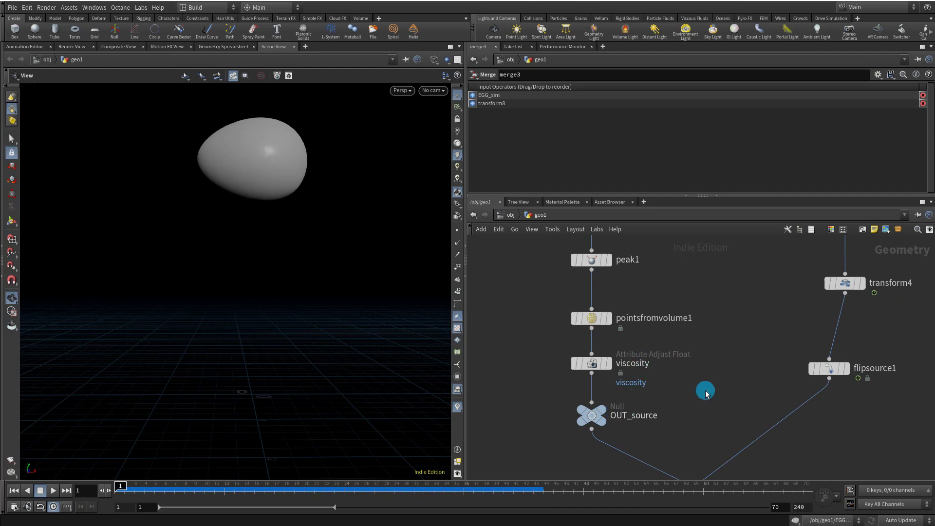
pyautogui.moveTo(705, 393); pyautogui.dragTo(661, 246, button='middle')
pyautogui.doubleClick(658, 356)
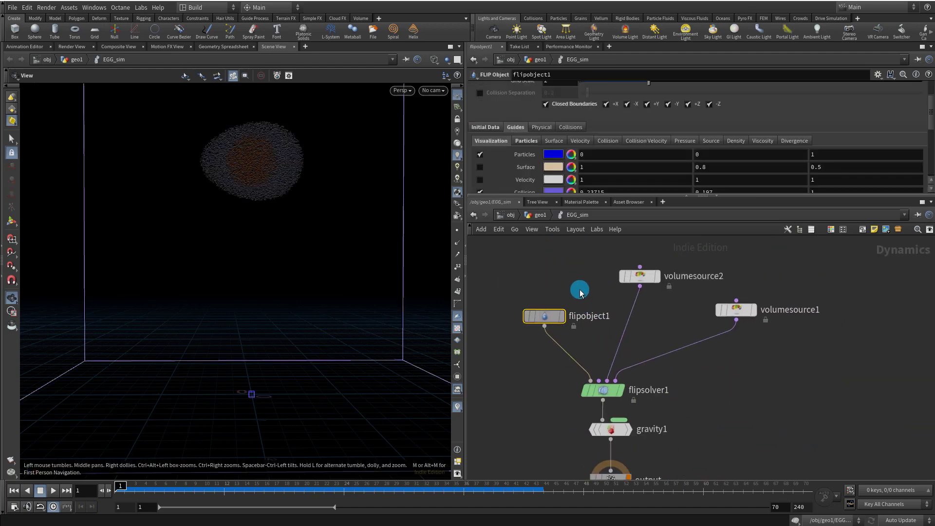
pyautogui.moveTo(790, 196); pyautogui.dragTo(790, 264)
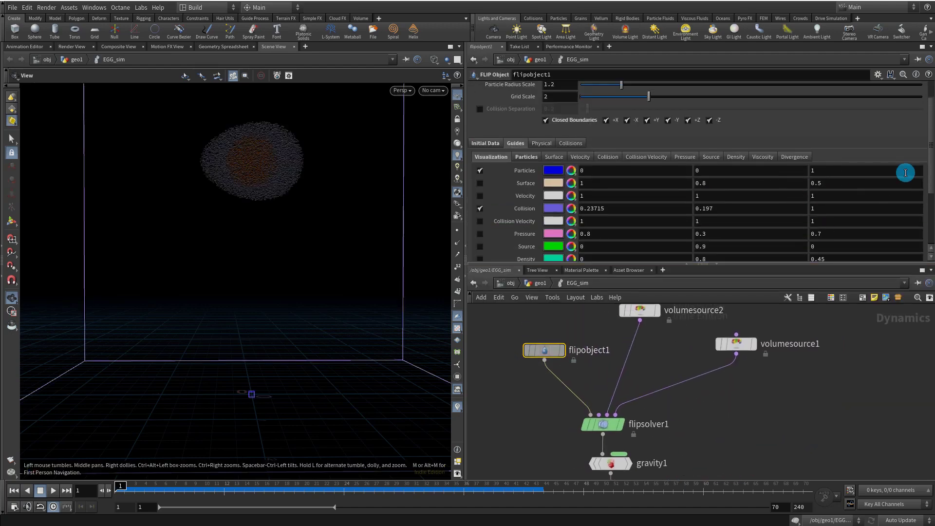
pyautogui.moveTo(929, 153); pyautogui.dragTo(929, 141)
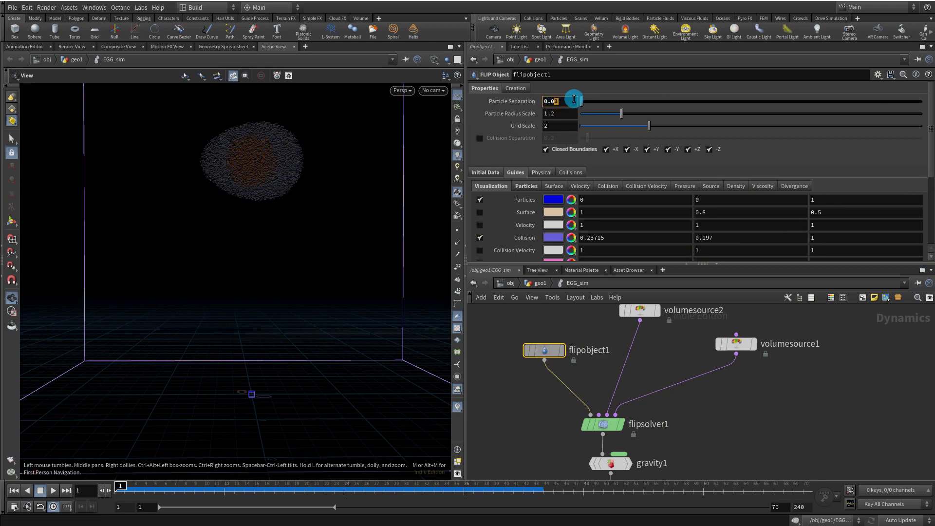
pyautogui.write('2')
pyautogui.press('Return')
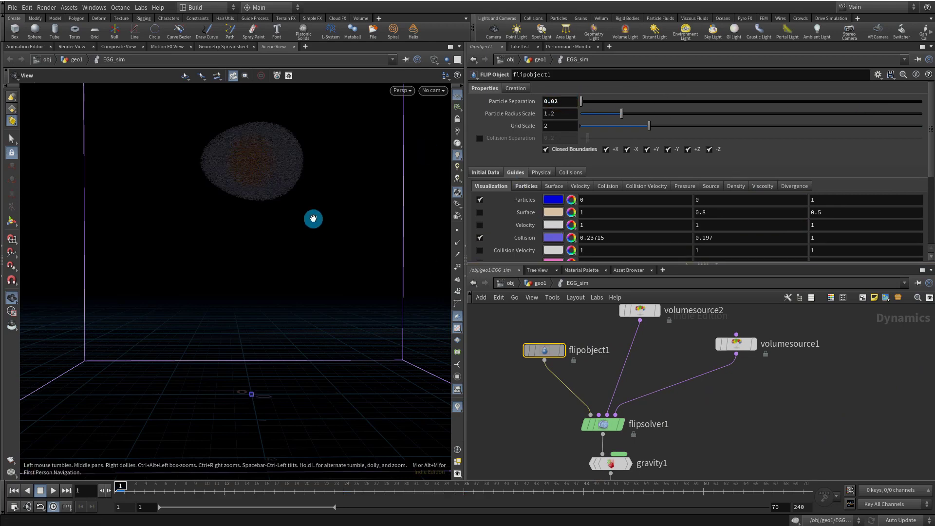
# Switch the viewport to wireframe and replay the finer simulation, first inside EGG_sim and again at the geo1 level with the shell.
pyautogui.press('w')
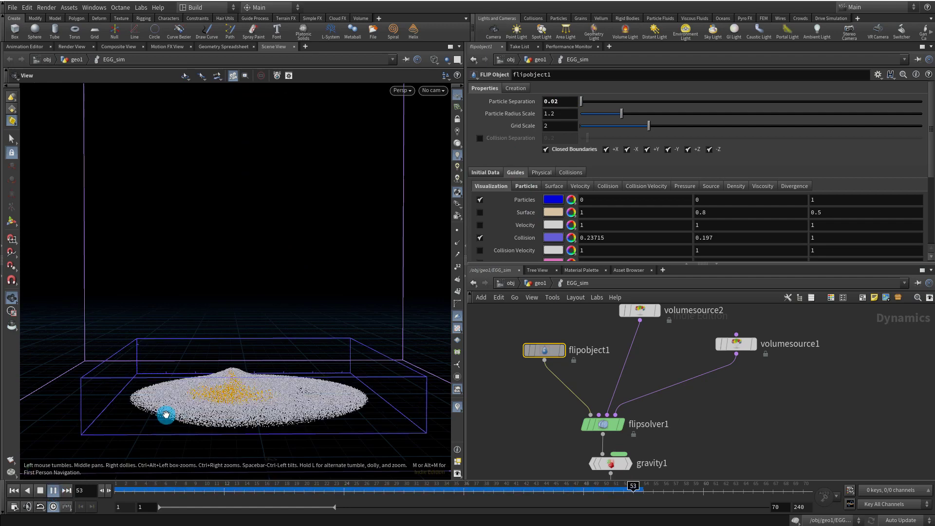
pyautogui.moveTo(165, 414); pyautogui.dragTo(184, 412, button='right')
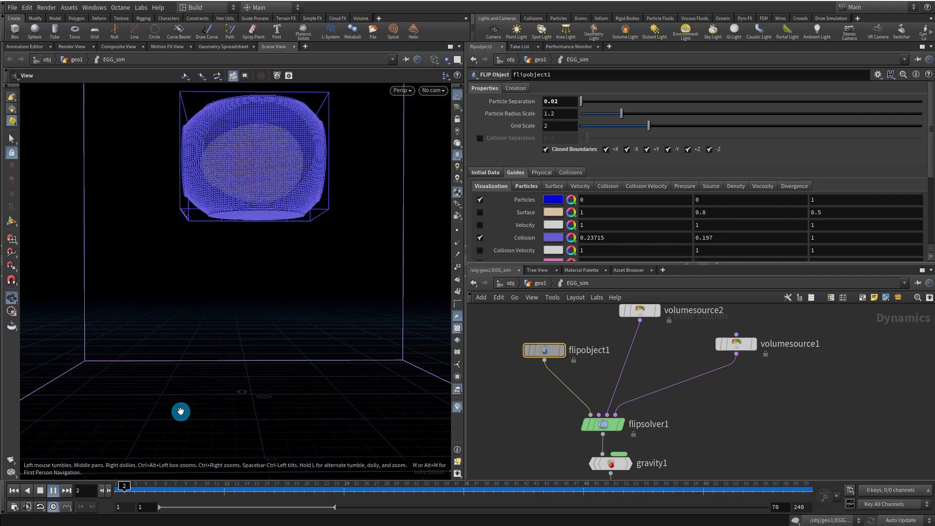
pyautogui.click(121, 489)
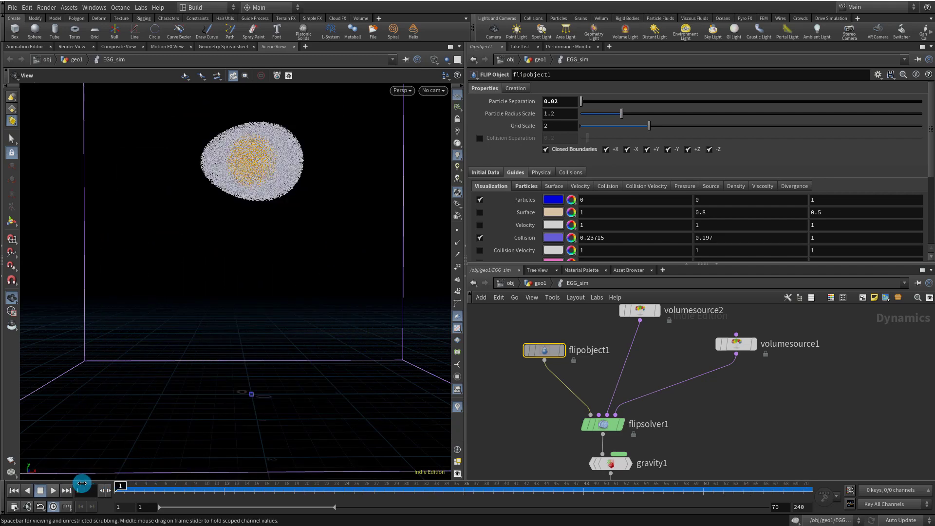
pyautogui.click(533, 284)
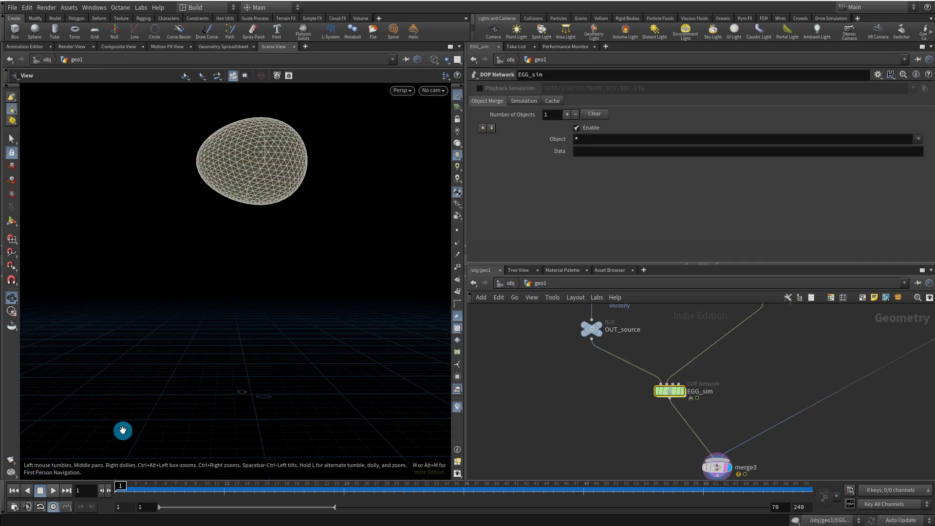
pyautogui.click(54, 490)
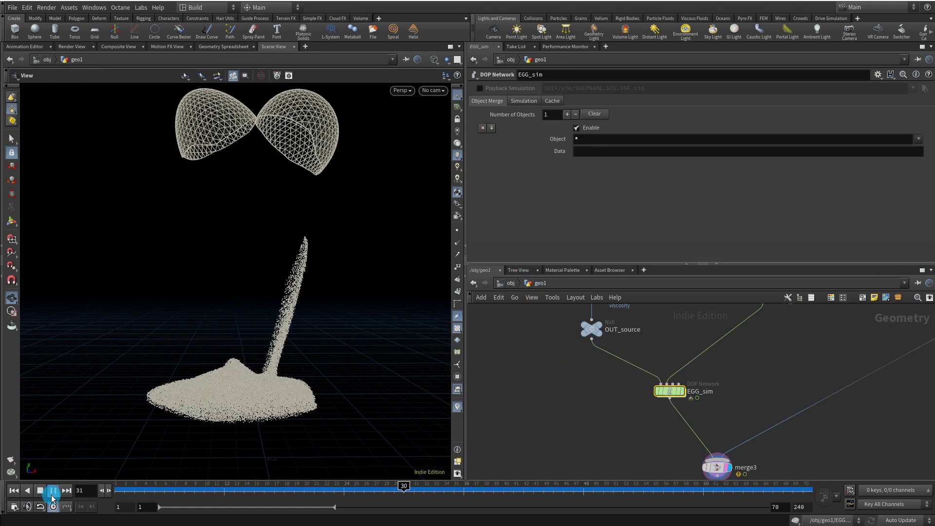
pyautogui.click(40, 490)
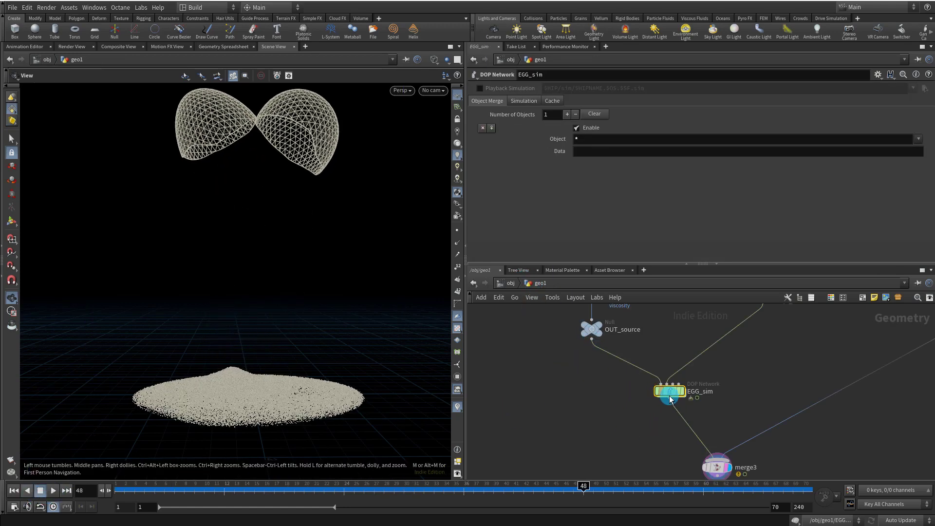
# Display only EGG_sim and scrub to frame 28 to view the fluid landing on the ground.
pyautogui.moveTo(625, 422); pyautogui.dragTo(617, 376, button='middle')
pyautogui.moveTo(676, 345)
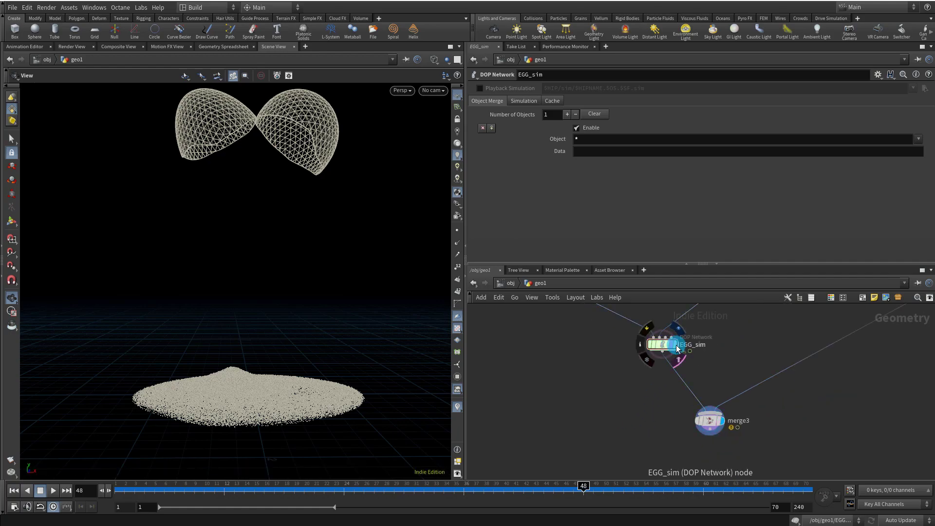
pyautogui.moveTo(282, 380); pyautogui.dragTo(302, 360)
pyautogui.moveTo(150, 491); pyautogui.dragTo(130, 489)
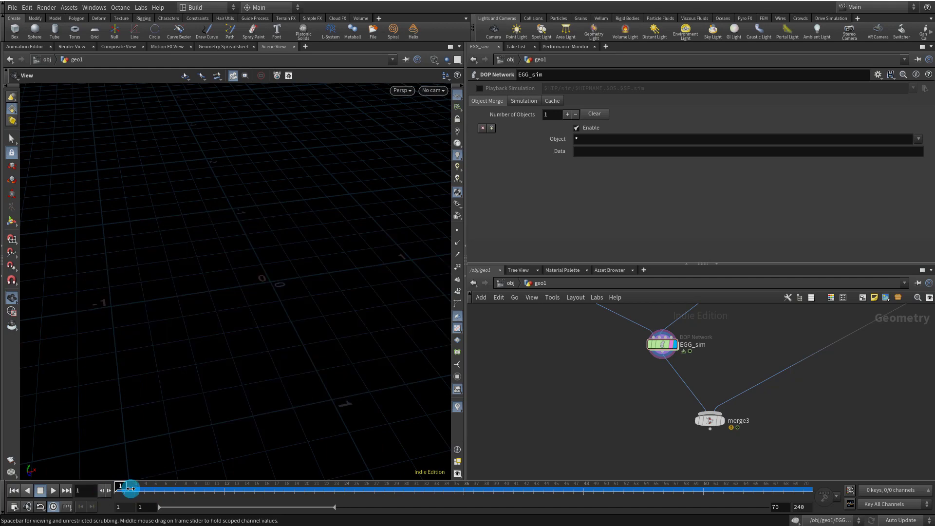
pyautogui.moveTo(292, 490); pyautogui.dragTo(383, 486)
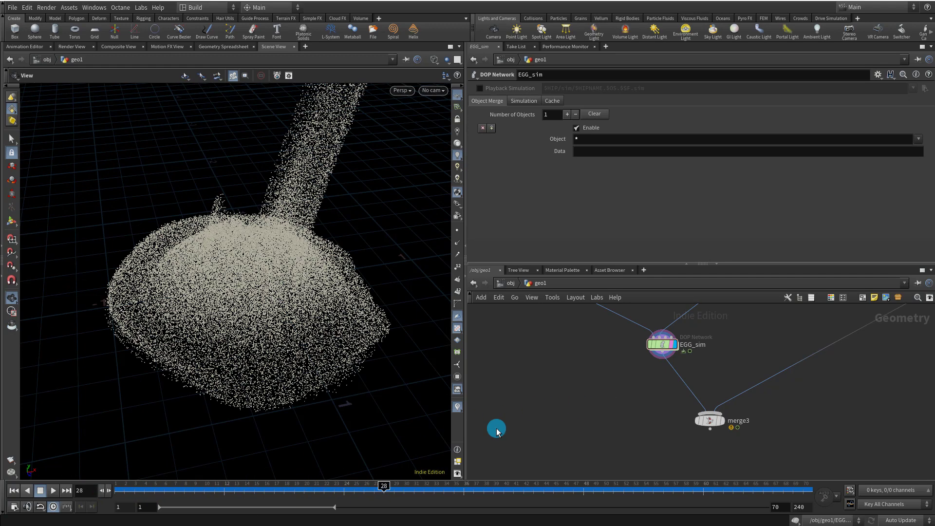
# Add a Group Expression node fed by EGG_sim, display it, and set its Group Type to Points.
pyautogui.press('Tab')
pyautogui.write('group')
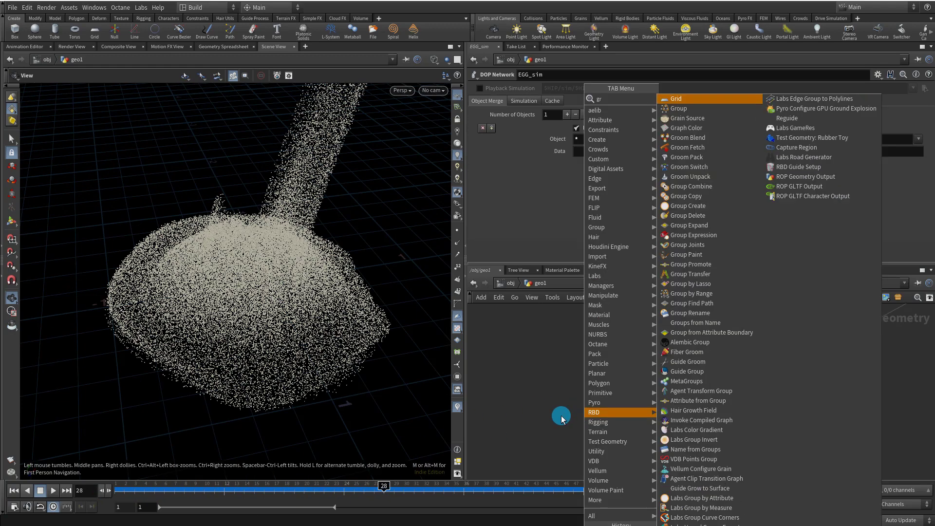
pyautogui.click(710, 162)
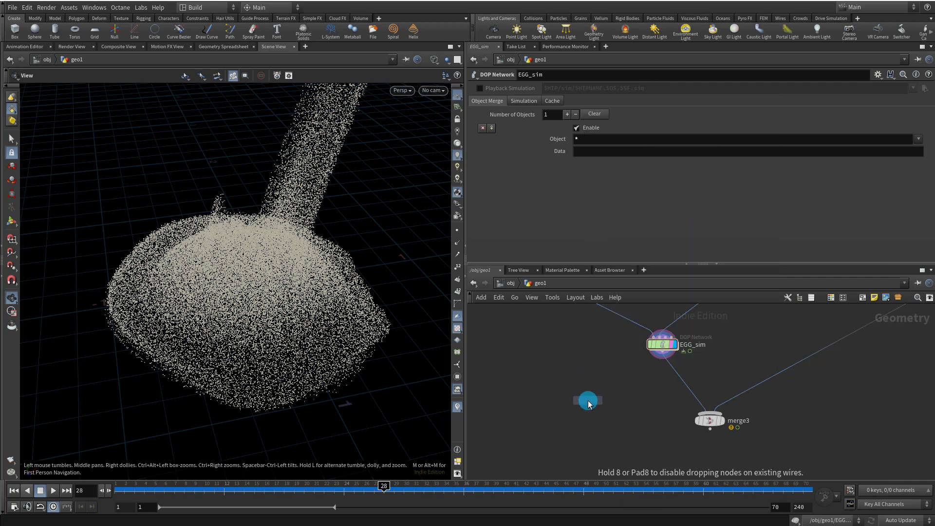
pyautogui.click(587, 396)
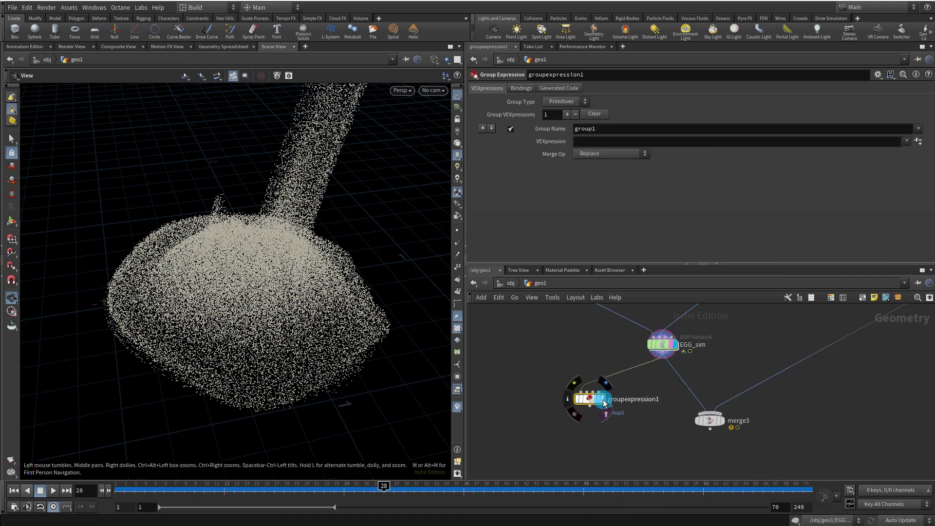
pyautogui.click(561, 101)
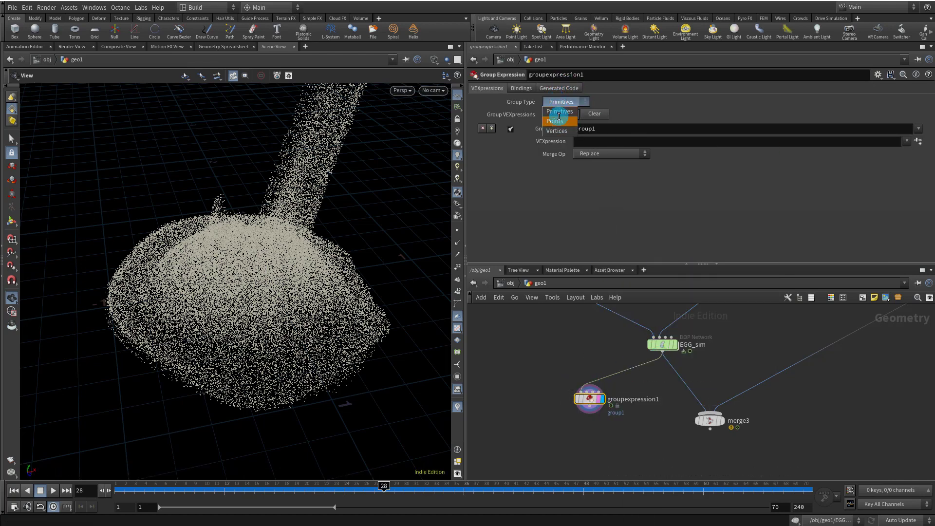
pyautogui.click(555, 120)
pyautogui.moveTo(601, 129); pyautogui.dragTo(529, 134)
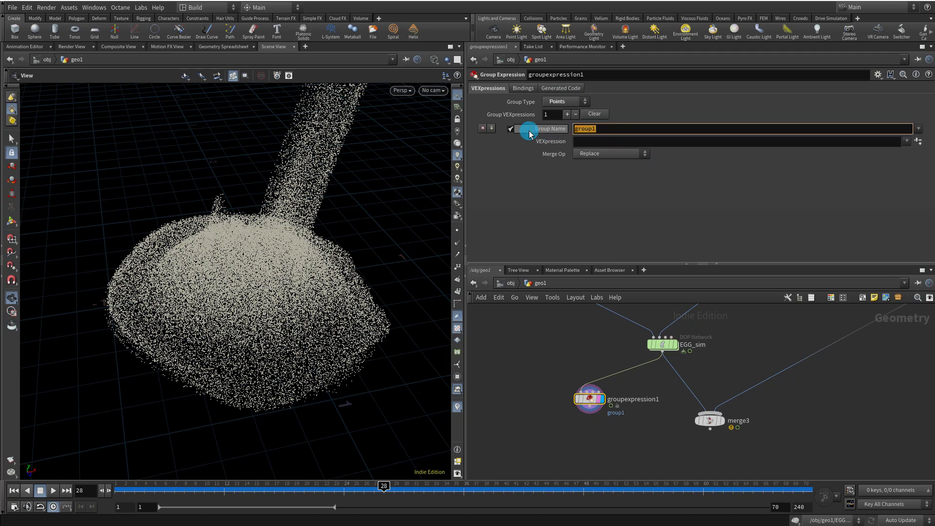
pyautogui.write('white')
pyautogui.press('Return')
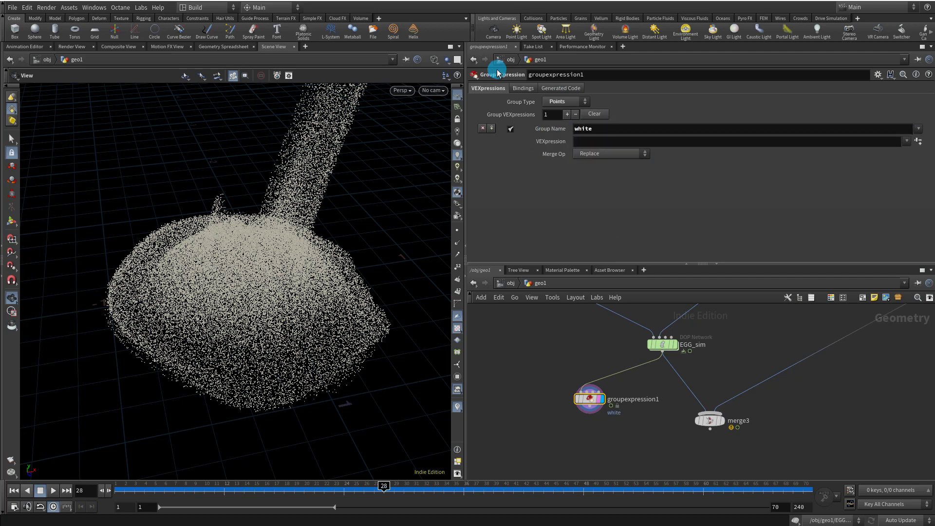
pyautogui.click(592, 141)
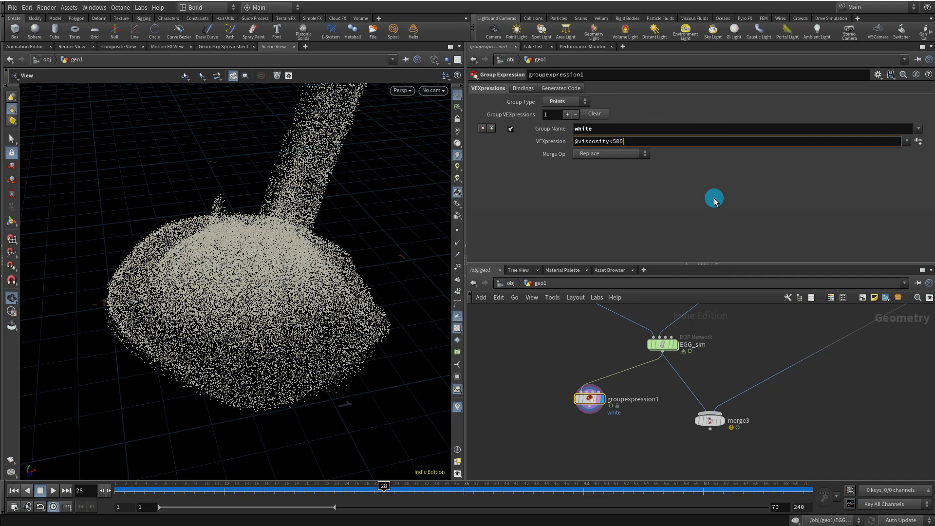
pyautogui.write('@viscosity<500')
pyautogui.press('Return')
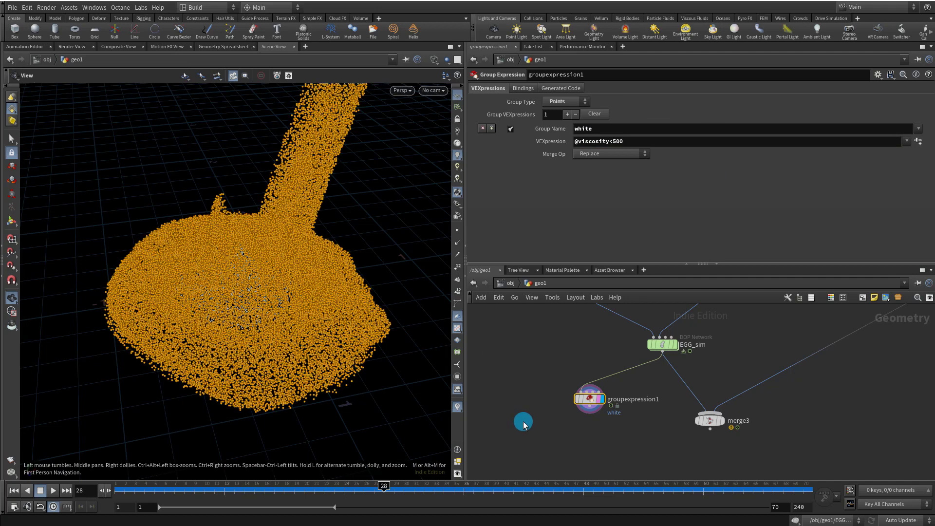
# Append a displayed Split node to groupexpression1 with Group set to white, and scrub to frame 30 to check the separated particles.
pyautogui.scroll(-2, 535, 409)
pyautogui.press('Tab')
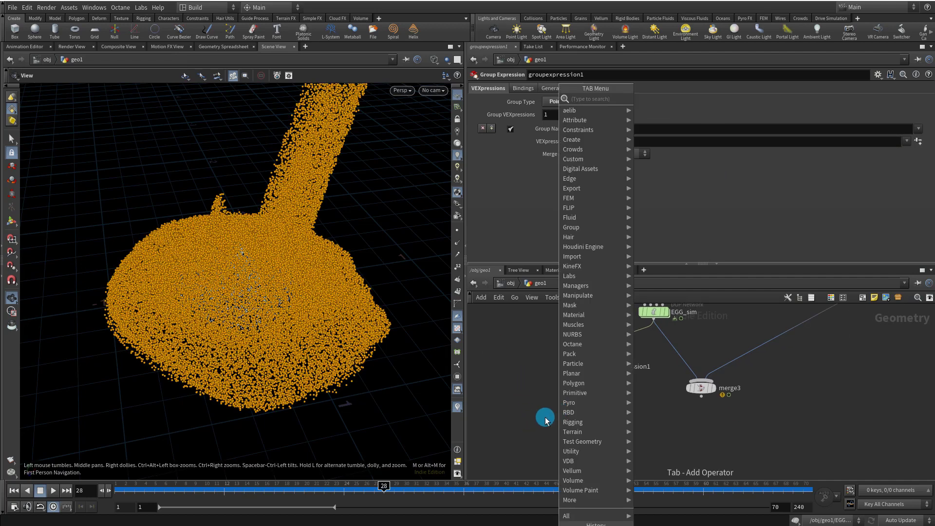
pyautogui.write('spliyt')
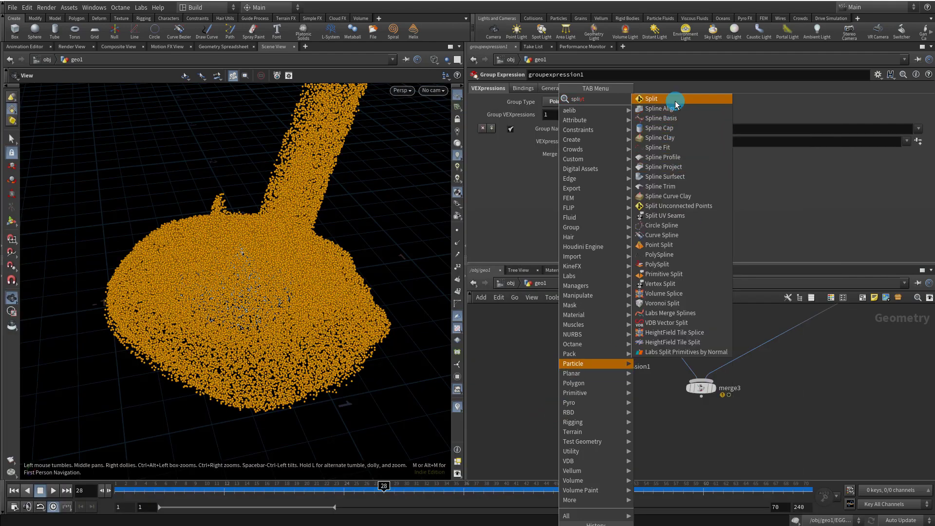
pyautogui.click(675, 100)
pyautogui.click(576, 417)
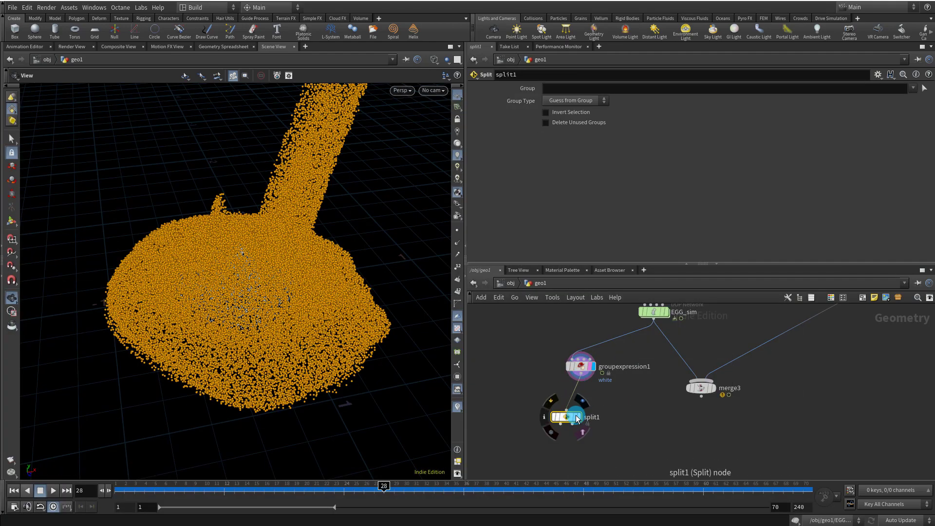
pyautogui.click(582, 418)
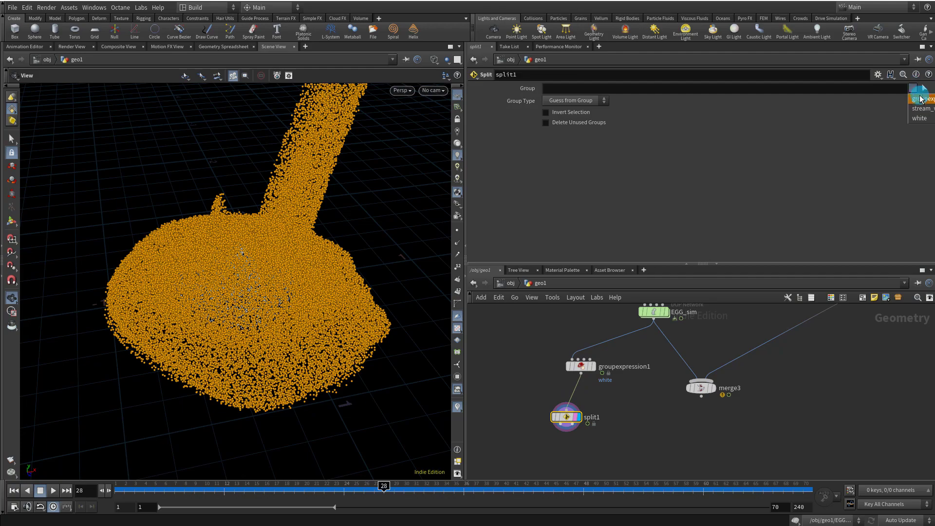
pyautogui.click(921, 119)
pyautogui.moveTo(273, 317); pyautogui.dragTo(275, 287)
pyautogui.moveTo(315, 489); pyautogui.dragTo(404, 485)
# Connect a Null to split1's second output, display it at frame 29, and name it YOLK.
pyautogui.moveTo(571, 421); pyautogui.dragTo(568, 381, button='middle')
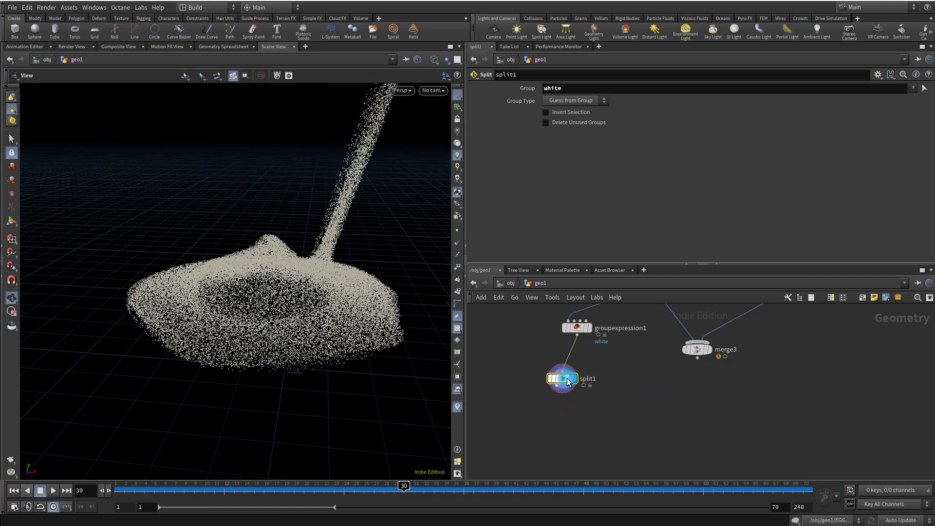
pyautogui.press('Tab')
pyautogui.click(722, 101)
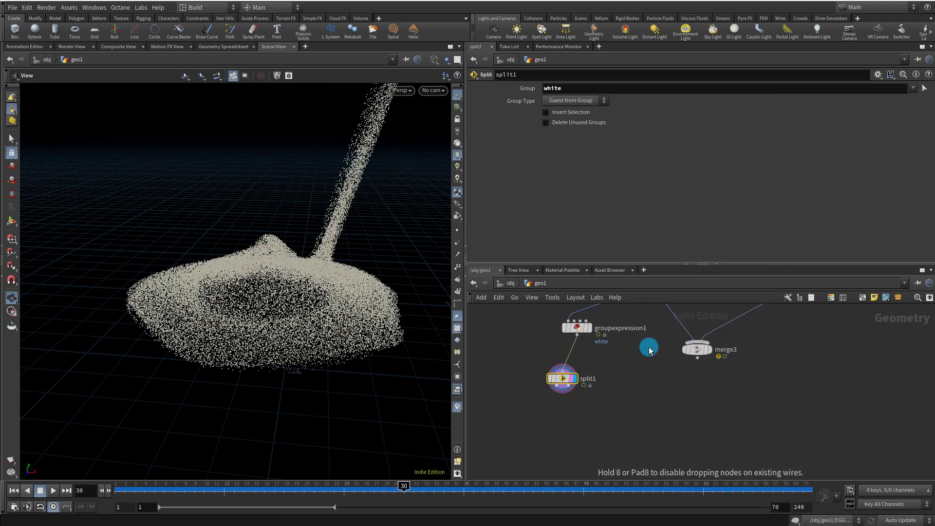
pyautogui.click(606, 423)
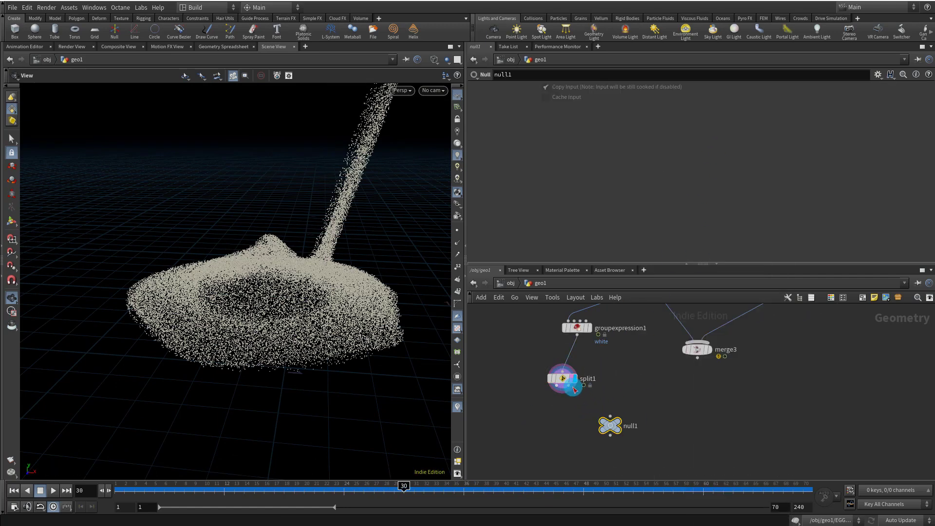
pyautogui.click(624, 418)
pyautogui.moveTo(229, 488); pyautogui.dragTo(394, 481)
pyautogui.moveTo(552, 431); pyautogui.dragTo(545, 370, button='middle')
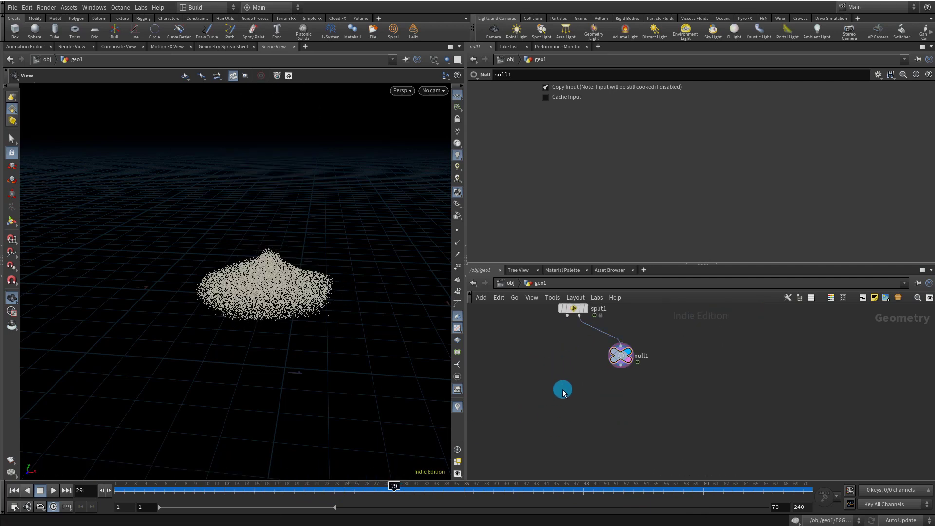
pyautogui.write('YOLK')
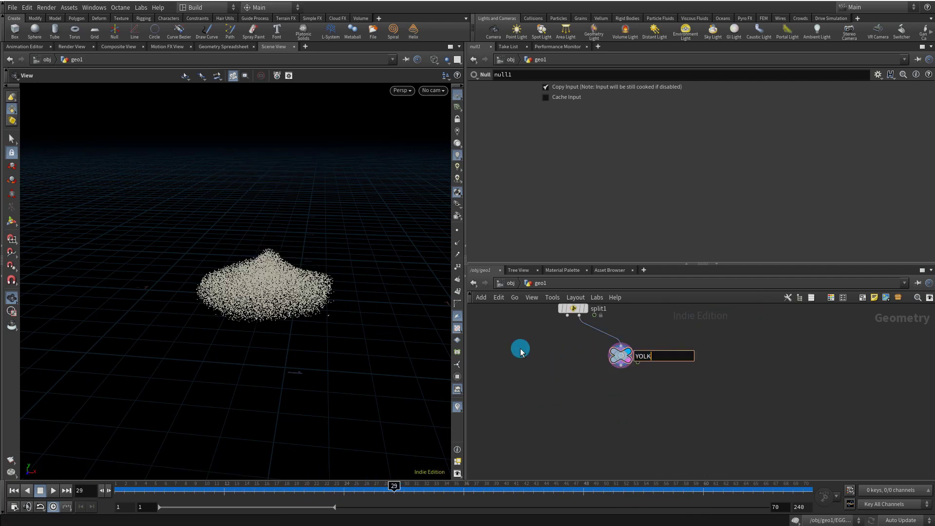
pyautogui.press('Return')
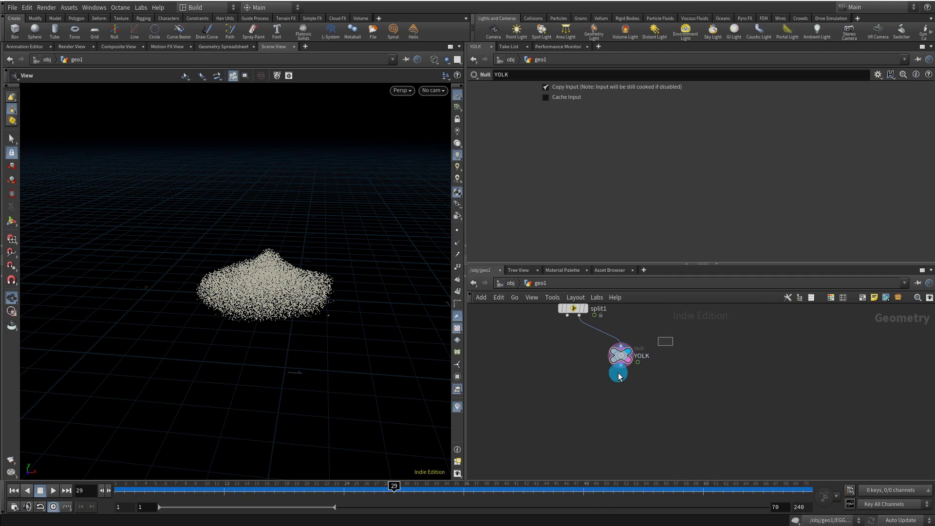
# Duplicate the YOLK null, connect the copy to split1's first output, and name it WHITE.
pyautogui.hotkey('ctrl', 'c')
pyautogui.hotkey('ctrl', 'v')
pyautogui.moveTo(647, 371); pyautogui.dragTo(535, 364)
pyautogui.moveTo(536, 354); pyautogui.dragTo(567, 316)
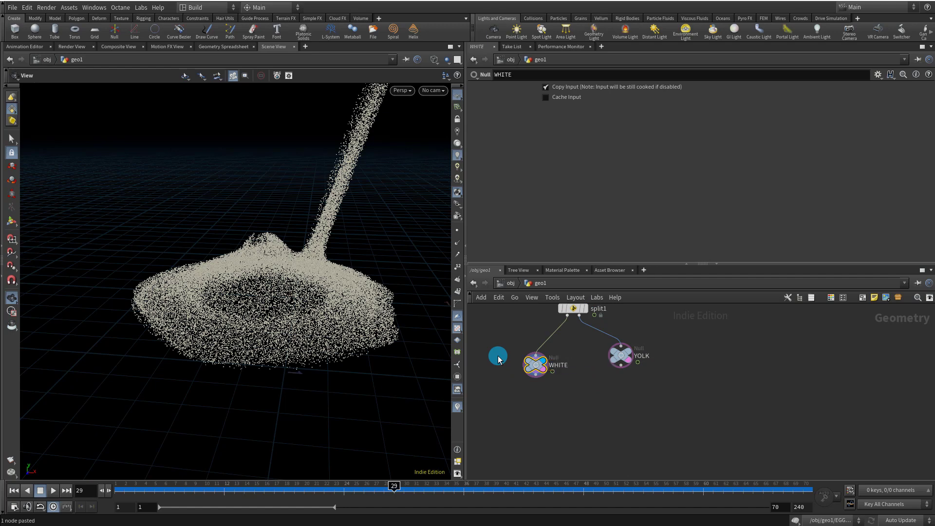
# Add a Particle Fluid Surface node below the WHITE null, convert to Surface Polygons, and display it.
pyautogui.press('Tab')
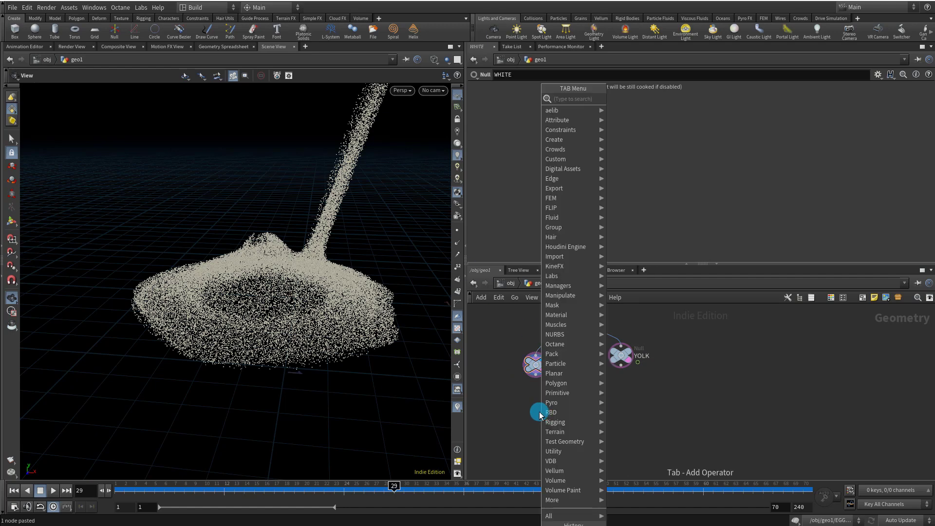
pyautogui.write('parti')
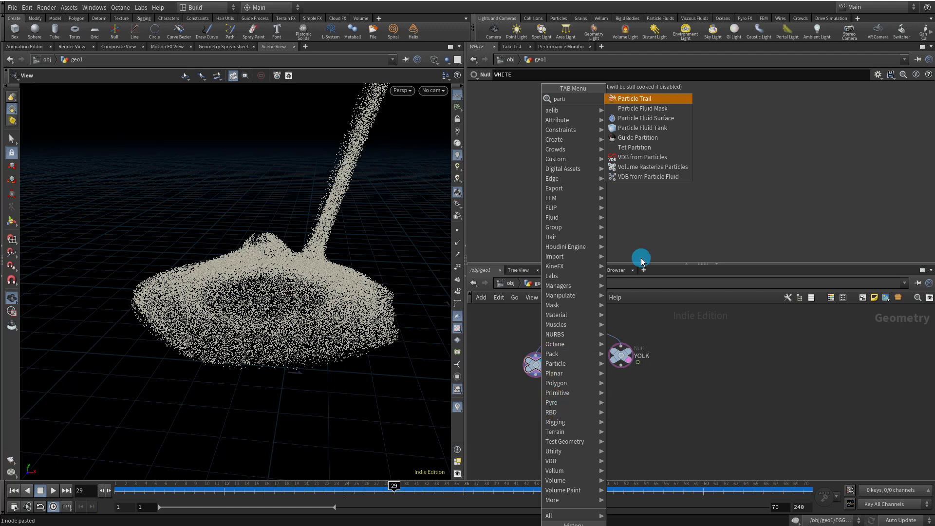
pyautogui.click(643, 118)
pyautogui.click(532, 412)
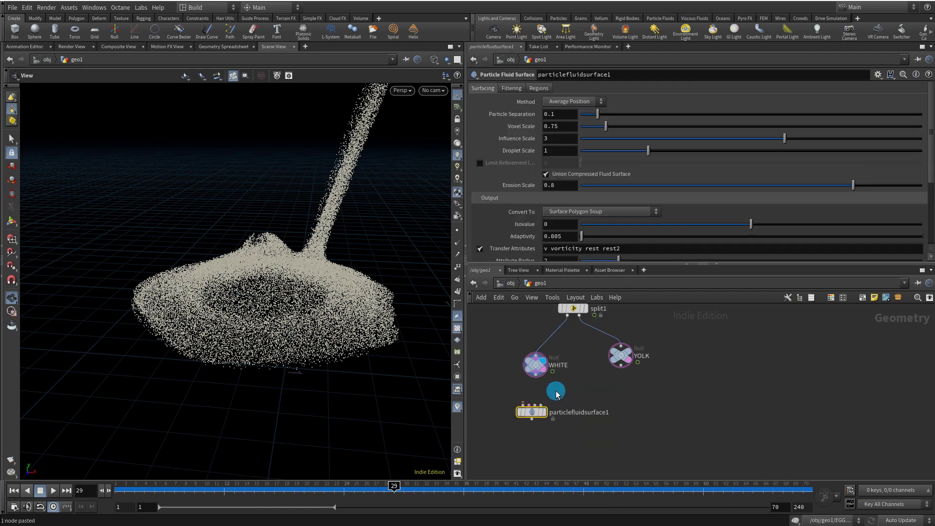
pyautogui.click(594, 211)
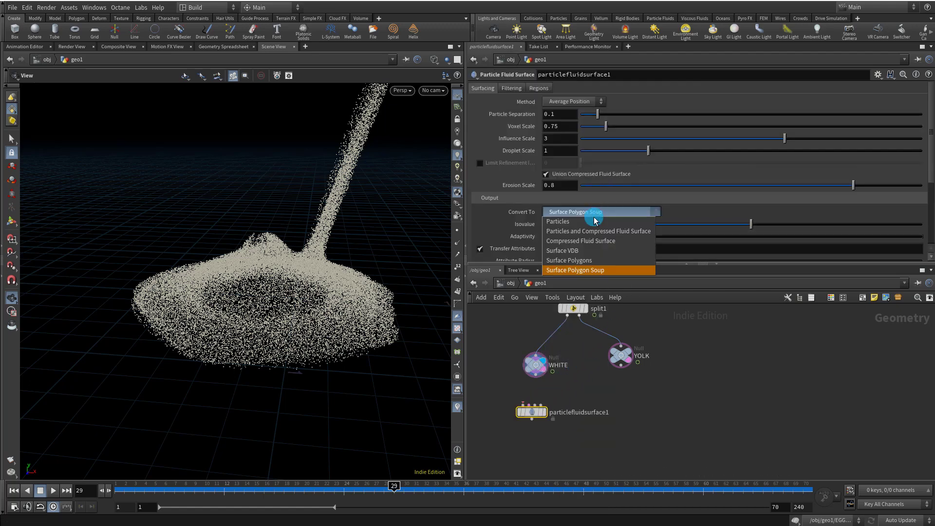
pyautogui.click(592, 256)
pyautogui.moveTo(539, 380); pyautogui.dragTo(523, 405)
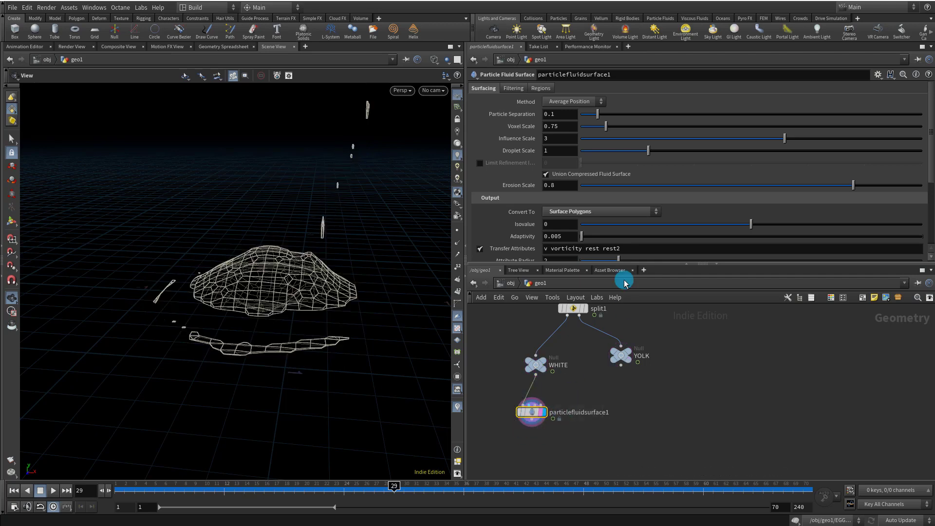
# Check the Point Separation of pointsfromvolume1 and set the Particle Separation of particlefluidsurface1 to 0.02.
pyautogui.moveTo(684, 417); pyautogui.dragTo(566, 366, button='middle')
pyautogui.click(565, 367)
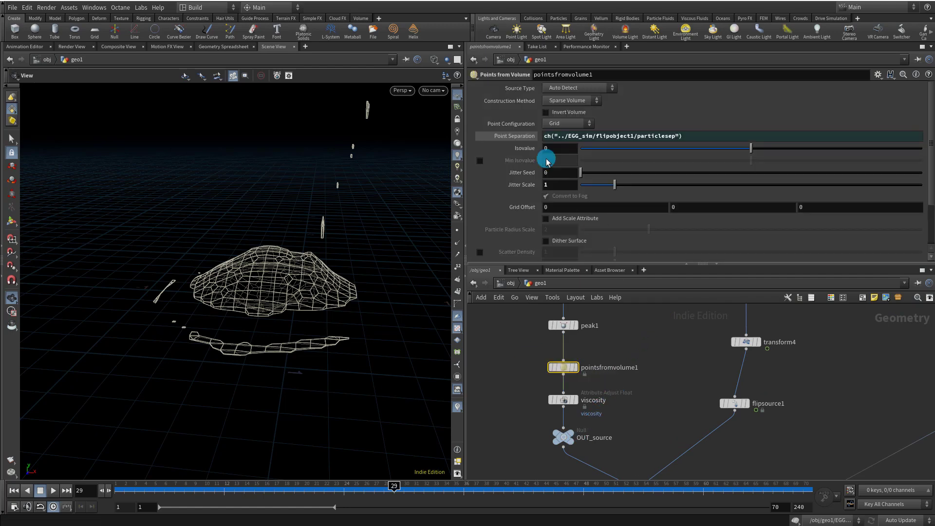
pyautogui.click(516, 137)
pyautogui.click(553, 137)
pyautogui.moveTo(663, 380); pyautogui.dragTo(532, 401, button='middle')
pyautogui.click(576, 415)
pyautogui.press('Return')
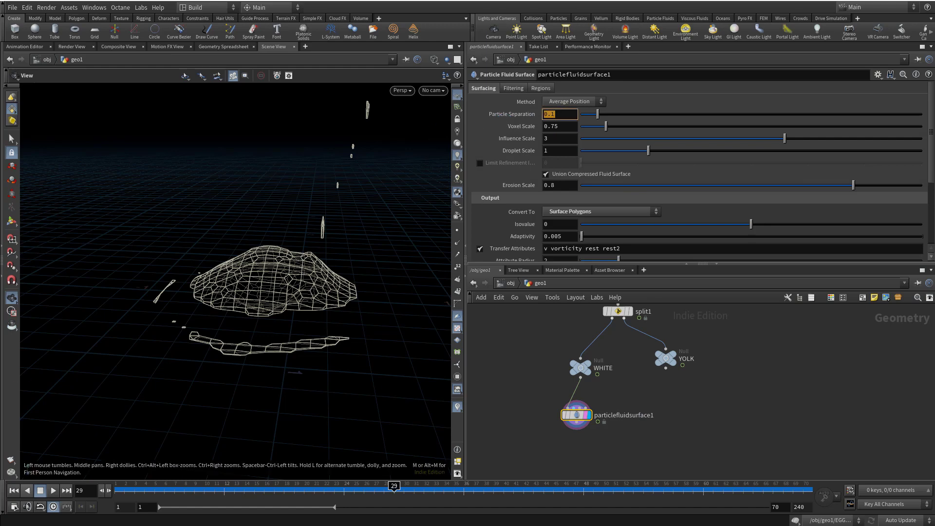
pyautogui.click(265, 228)
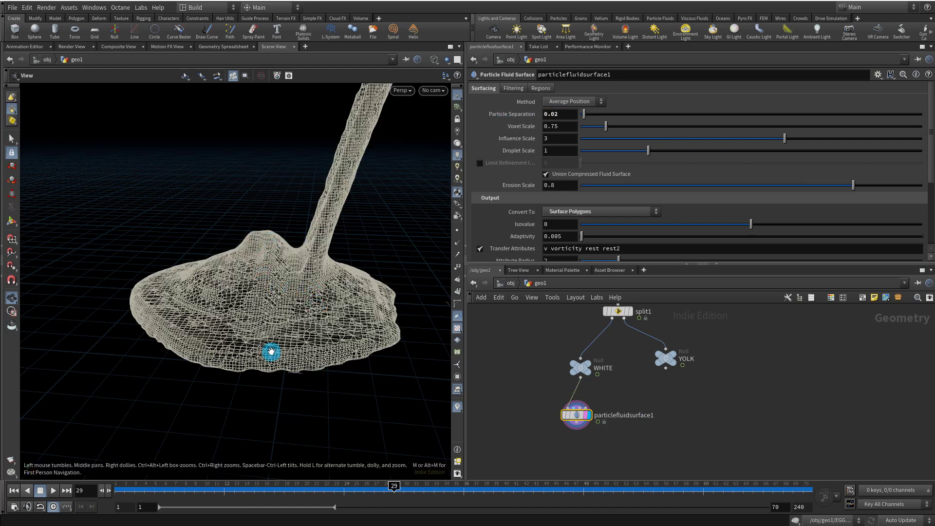
# Scrub through the meshed egg white to frame 27 and inspect it in shaded display.
pyautogui.moveTo(166, 489); pyautogui.dragTo(206, 490)
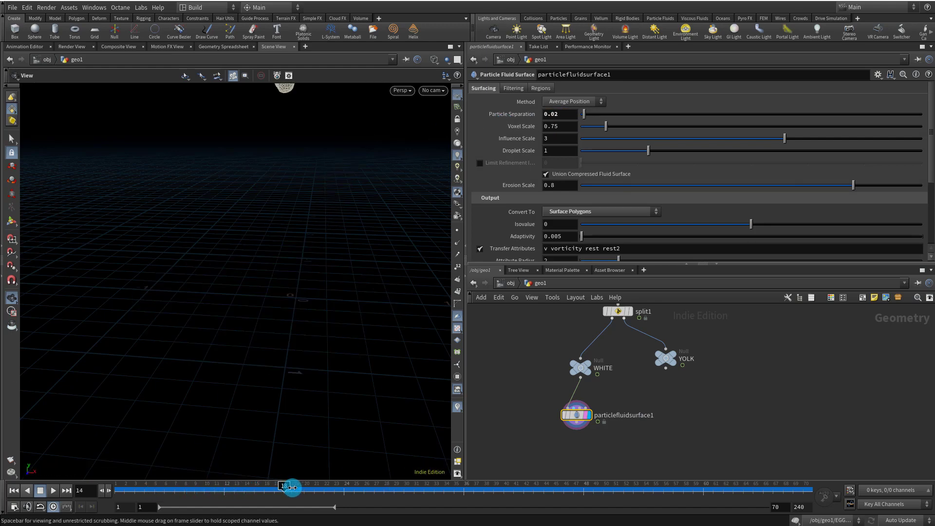
pyautogui.moveTo(292, 487); pyautogui.dragTo(374, 481)
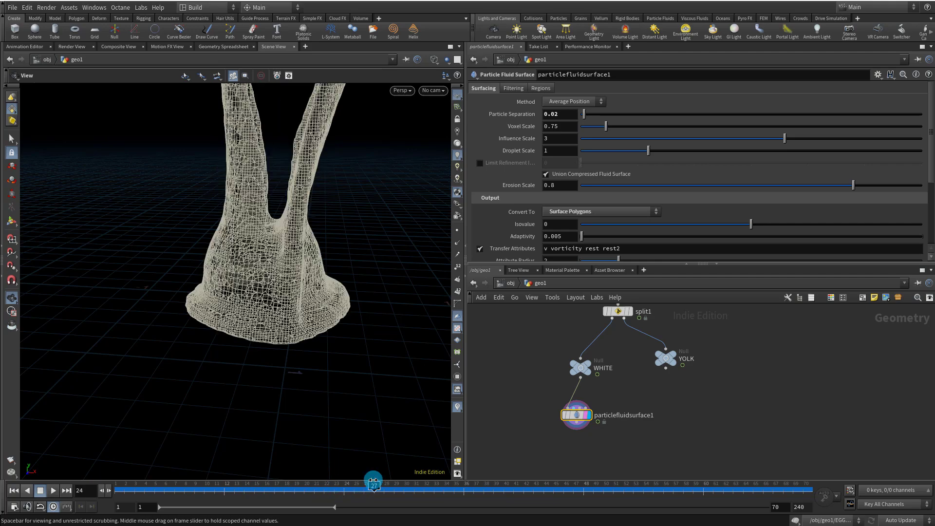
pyautogui.moveTo(215, 302)
pyautogui.mouseDown(button='right')
pyautogui.moveTo(244, 246)
pyautogui.moveTo(336, 206)
pyautogui.moveTo(361, 233)
pyautogui.moveTo(349, 242)
pyautogui.mouseUp(button='right')
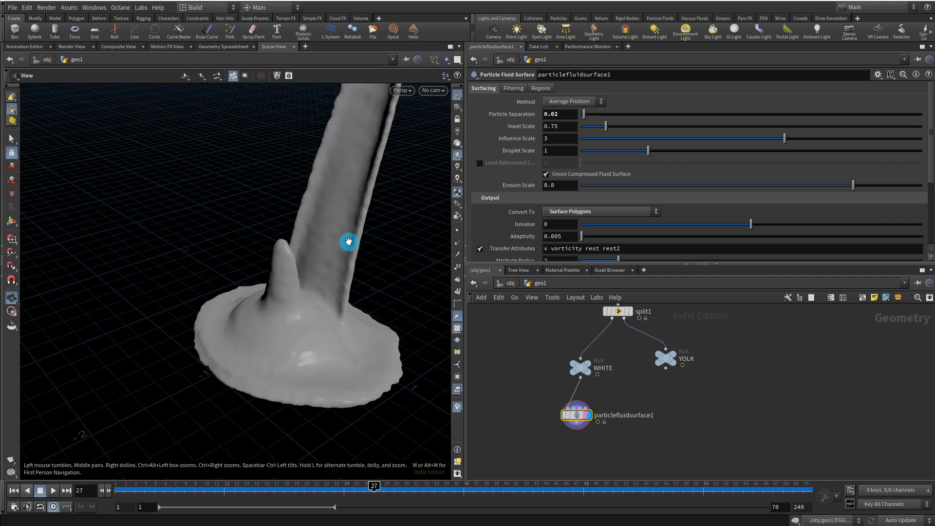
pyautogui.moveTo(348, 242); pyautogui.dragTo(282, 261)
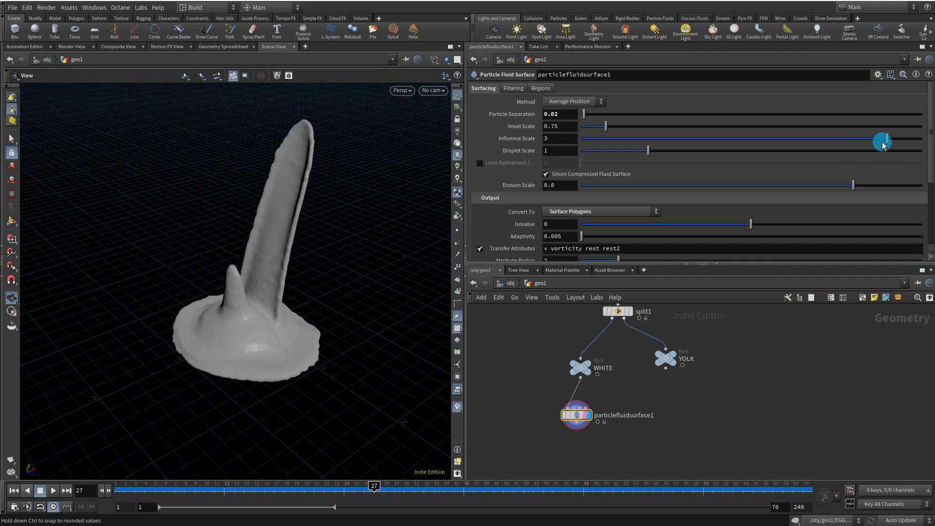
# Set the surface's Influence Scale to 4.48 and enable the Smooth and Final Smooth filters.
pyautogui.moveTo(883, 145); pyautogui.dragTo(884, 147)
pyautogui.moveTo(327, 278); pyautogui.dragTo(286, 261)
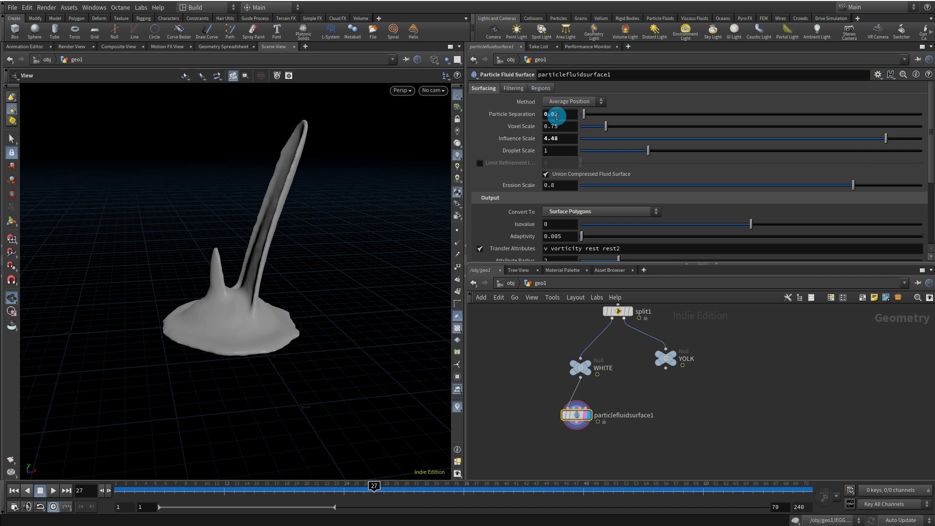
pyautogui.click(519, 88)
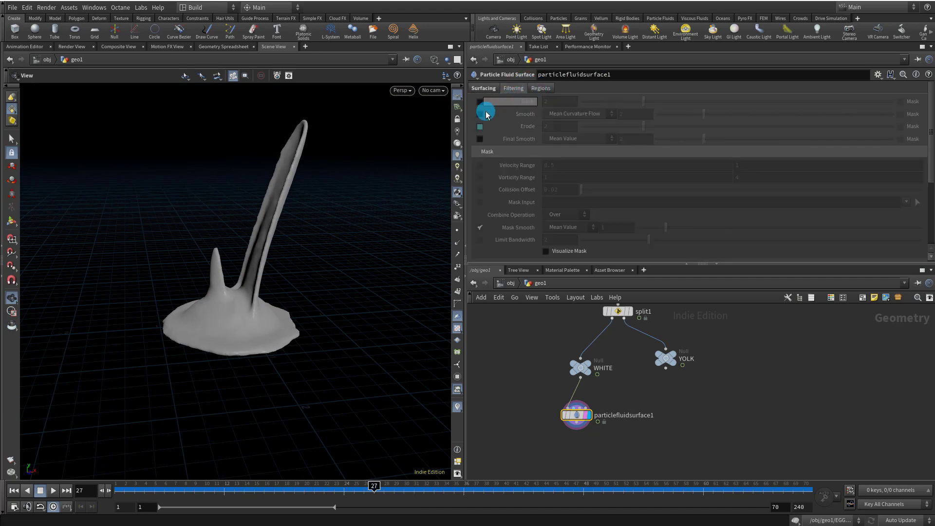
pyautogui.click(480, 113)
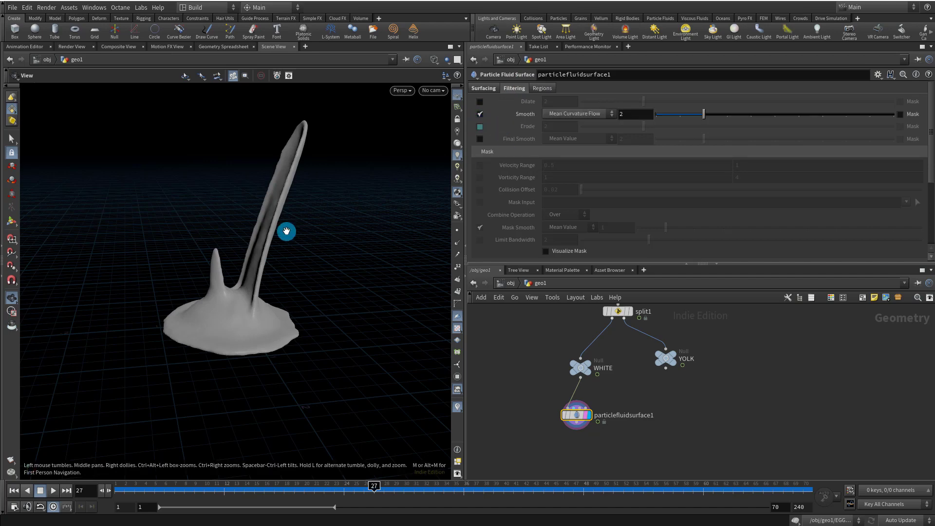
pyautogui.click(482, 140)
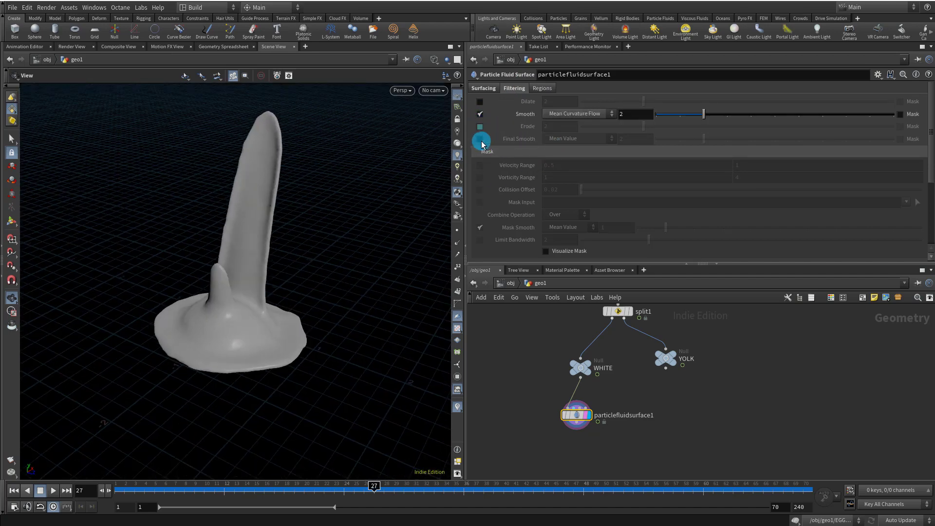
# Set the egg white surface's Smooth iterations to 4 and Final Smooth iterations to 3.
pyautogui.click(747, 141)
pyautogui.moveTo(750, 142)
pyautogui.mouseDown()
pyautogui.moveTo(726, 141)
pyautogui.moveTo(748, 125)
pyautogui.mouseUp()
pyautogui.click(626, 267)
# Duplicate particlefluidsurface1, connect the copy below the YOLK null, and display it.
pyautogui.moveTo(594, 435); pyautogui.dragTo(571, 383, button='middle')
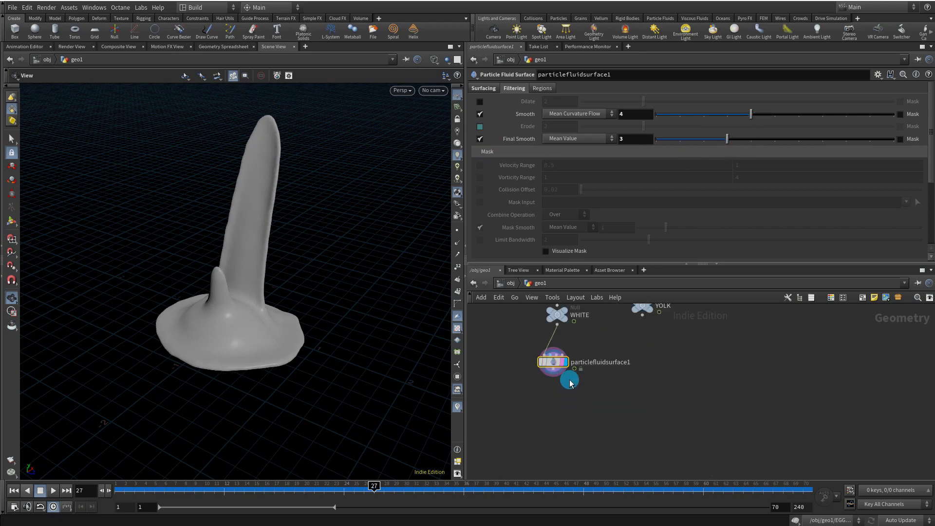
pyautogui.hotkey('ctrl', 'c')
pyautogui.hotkey('ctrl', 'v')
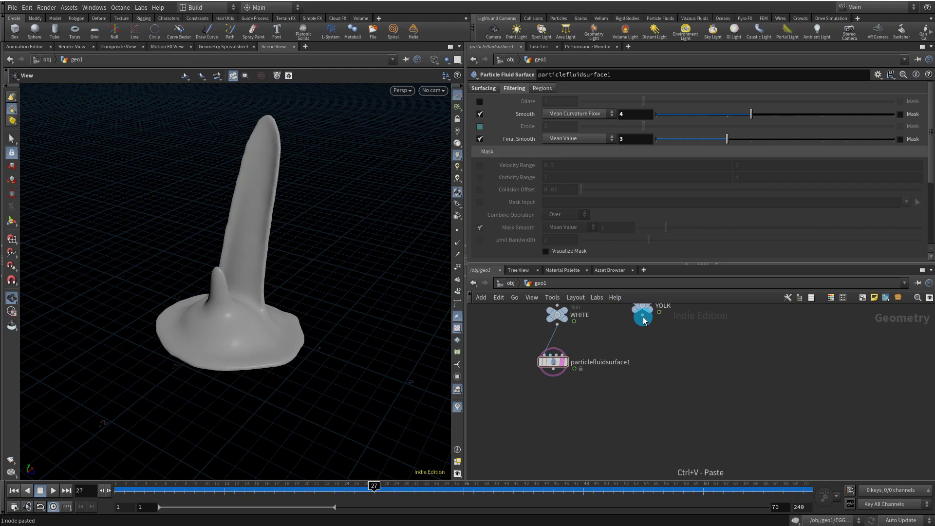
pyautogui.moveTo(672, 356)
pyautogui.mouseDown()
pyautogui.moveTo(655, 385)
pyautogui.moveTo(638, 375)
pyautogui.moveTo(664, 362)
pyautogui.mouseUp()
pyautogui.click(657, 385)
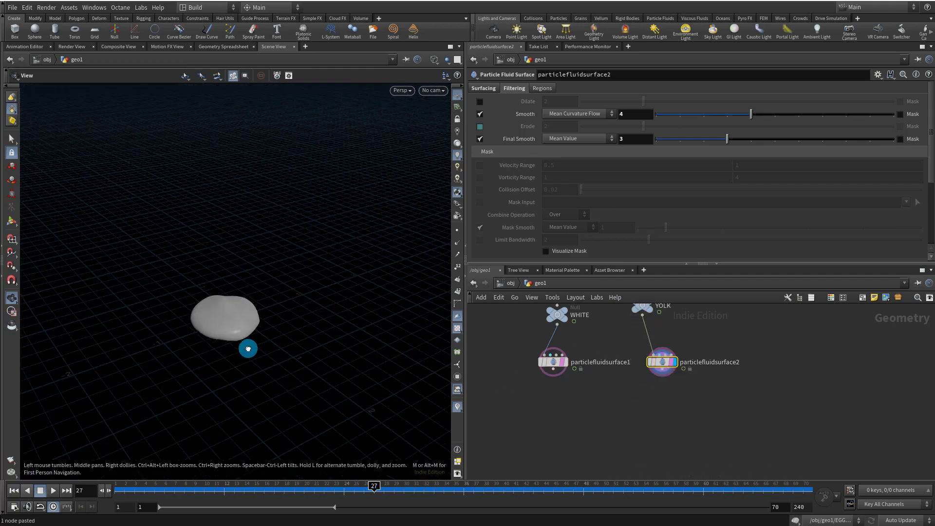
# Inspect the yolk mesh at frame 55 and change its Final Smooth method to Gaussian.
pyautogui.moveTo(249, 346); pyautogui.dragTo(653, 485)
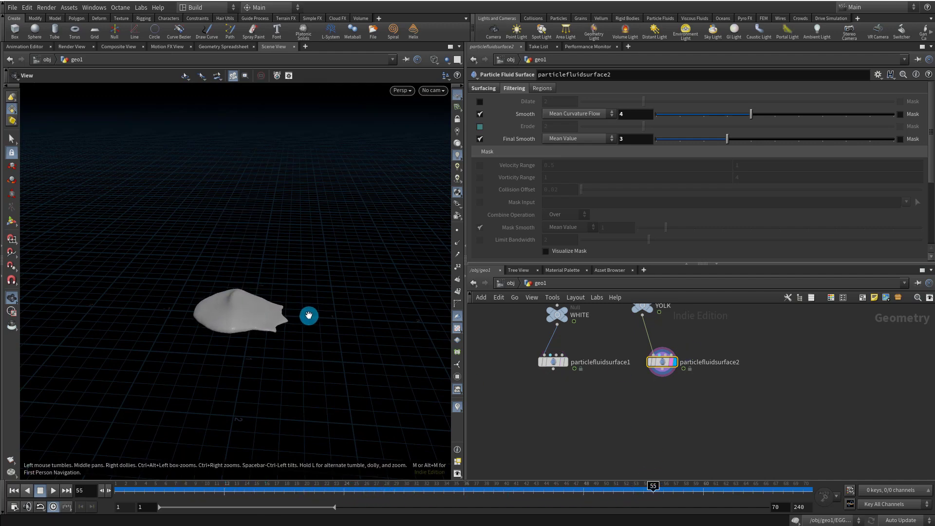
pyautogui.moveTo(309, 317); pyautogui.dragTo(261, 271)
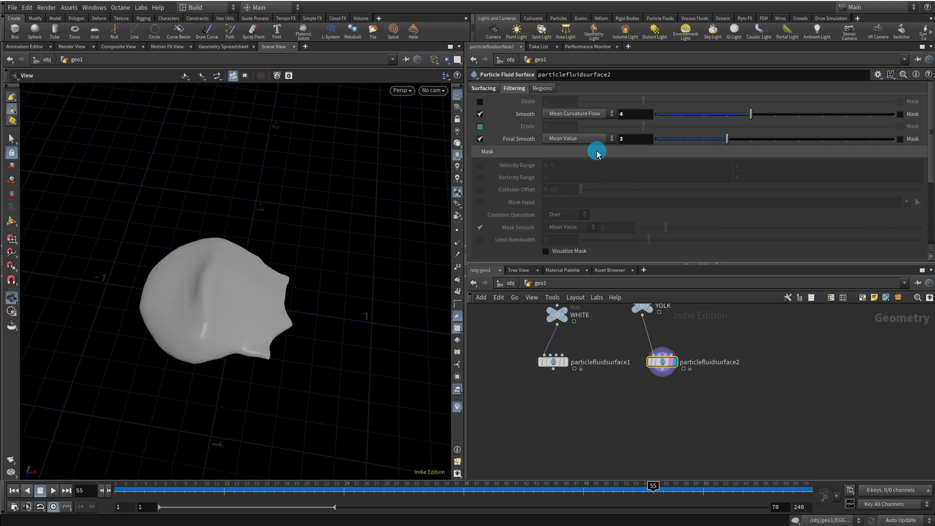
pyautogui.click(578, 138)
pyautogui.click(570, 157)
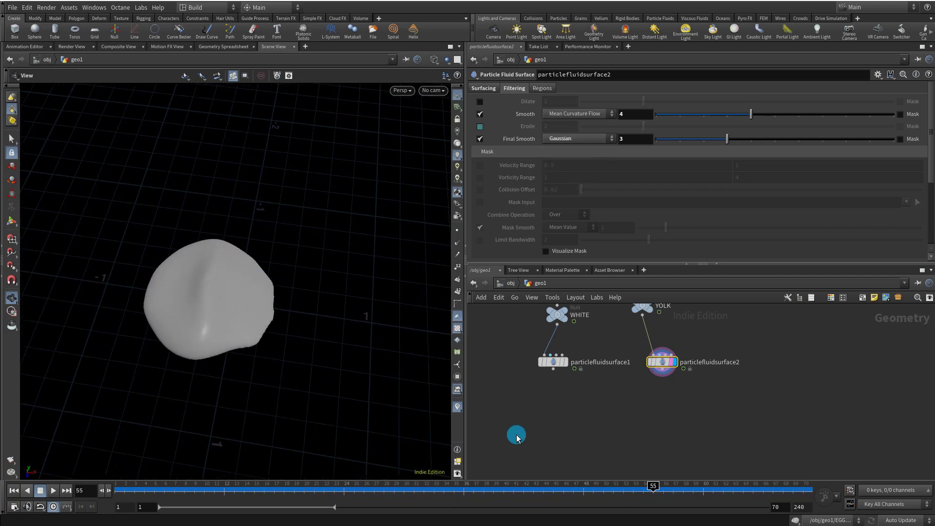
# Compare the Mean Value and Gaussian Final Smooth methods on the yolk at frame 50, ending on Gaussian.
pyautogui.moveTo(373, 489); pyautogui.dragTo(604, 489)
pyautogui.click(584, 138)
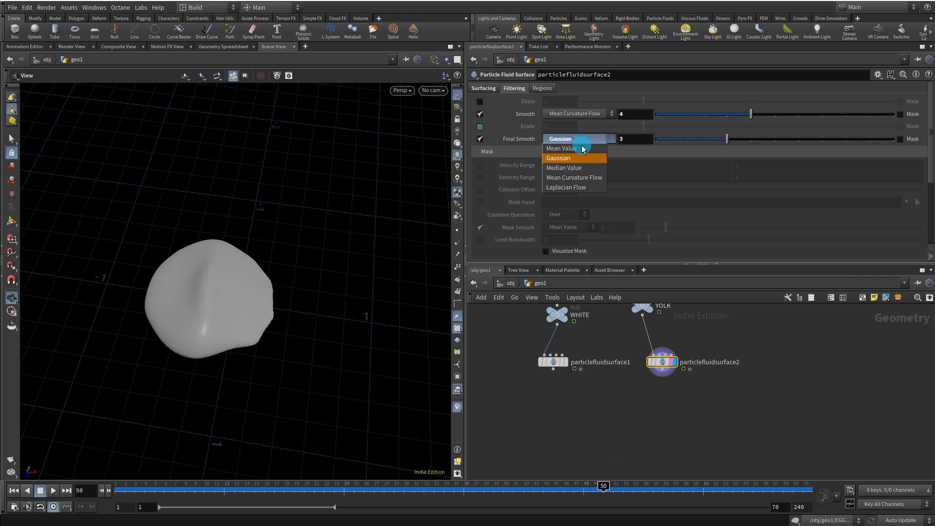
pyautogui.click(570, 148)
pyautogui.moveTo(246, 275); pyautogui.dragTo(334, 251)
pyautogui.click(584, 139)
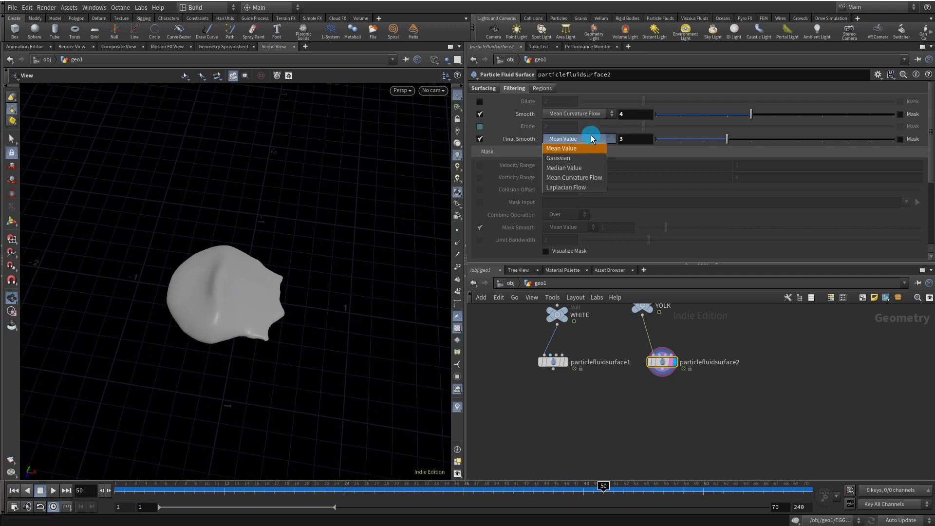
pyautogui.click(577, 158)
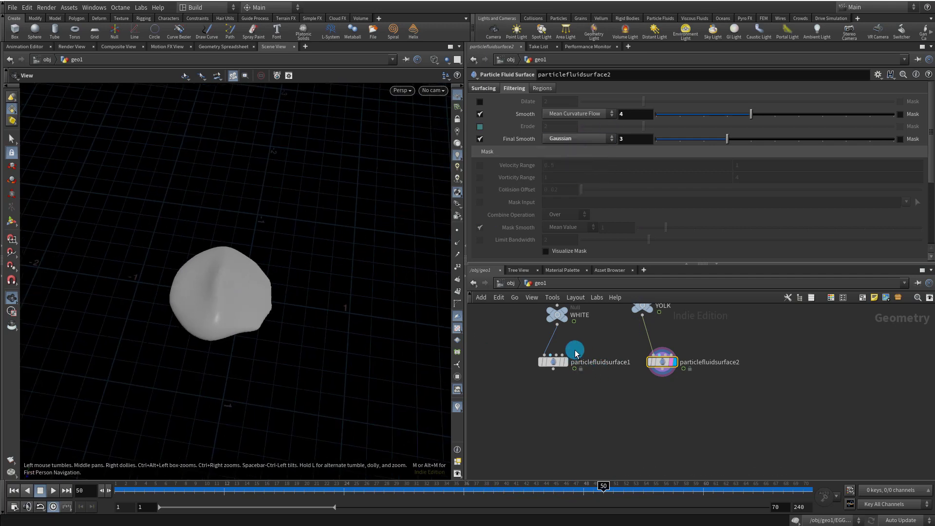
# Display the egg white surface particlefluidsurface1 and examine its shape from the side at frame 6.
pyautogui.click(562, 366)
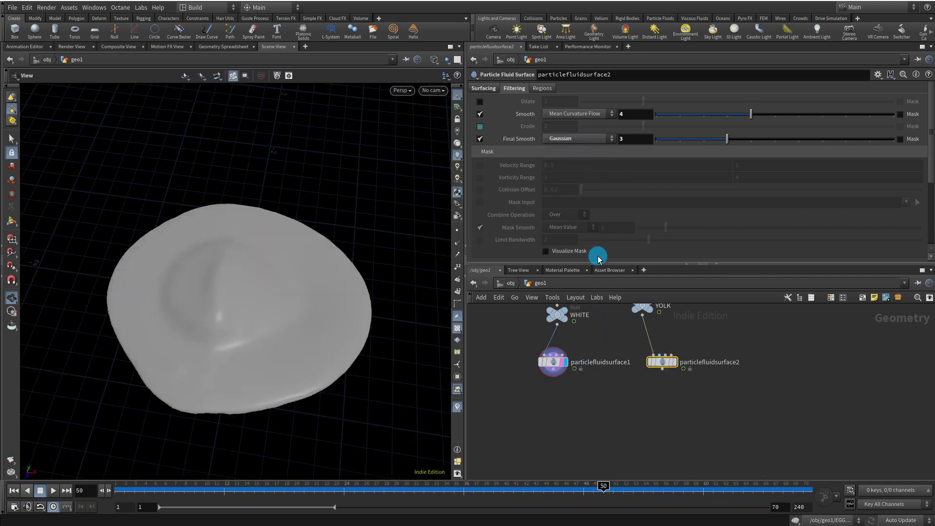
pyautogui.moveTo(596, 265); pyautogui.dragTo(607, 208)
pyautogui.click(170, 489)
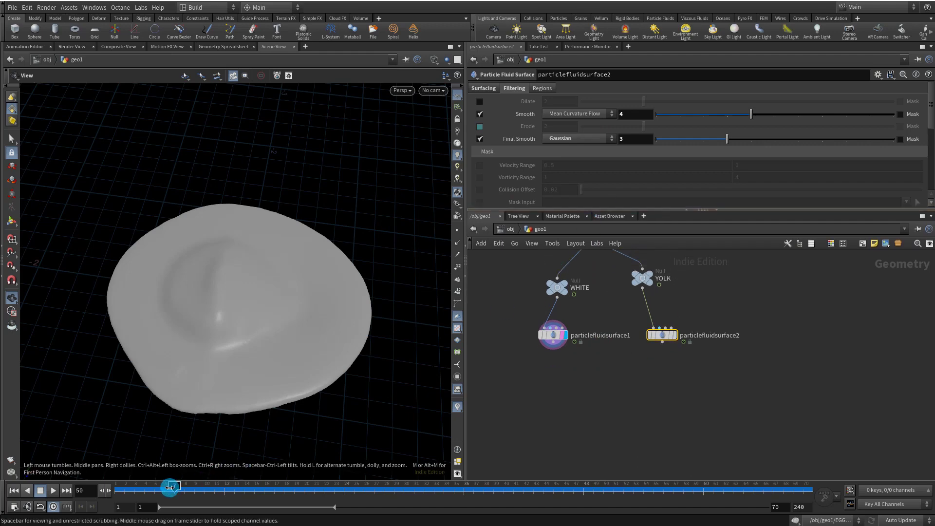
pyautogui.moveTo(278, 274); pyautogui.dragTo(341, 233)
# Enlarge the network area and reposition the flipsource1 node closer to EGG_sim.
pyautogui.moveTo(717, 308); pyautogui.dragTo(680, 325, button='middle')
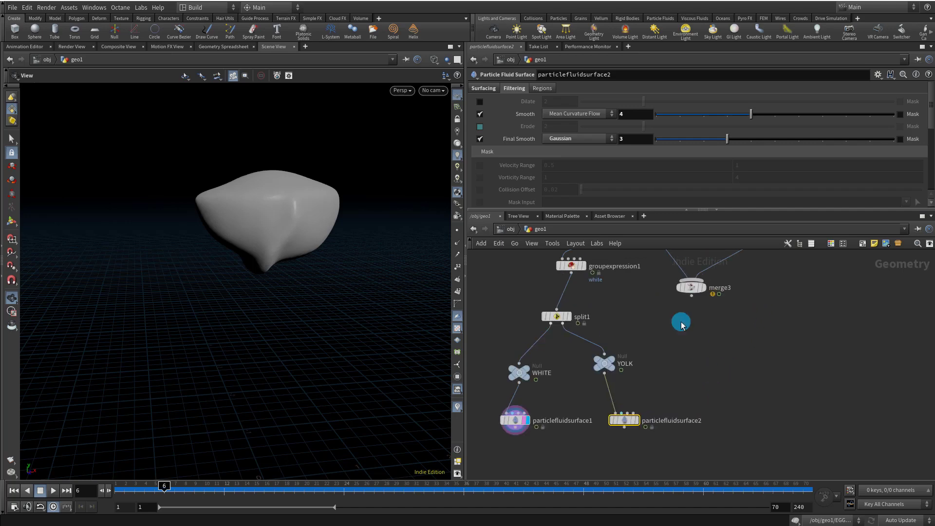
pyautogui.moveTo(657, 211); pyautogui.dragTo(652, 168)
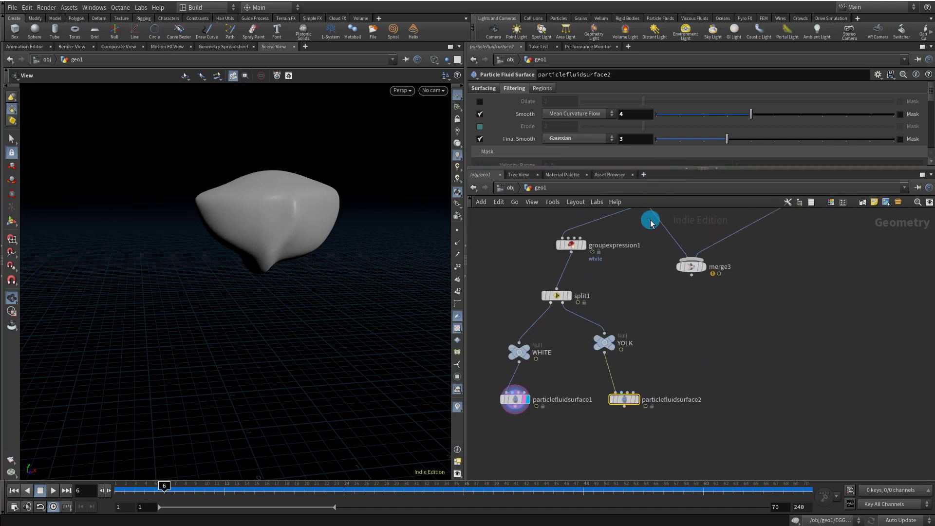
pyautogui.moveTo(650, 218); pyautogui.dragTo(616, 355, button='middle')
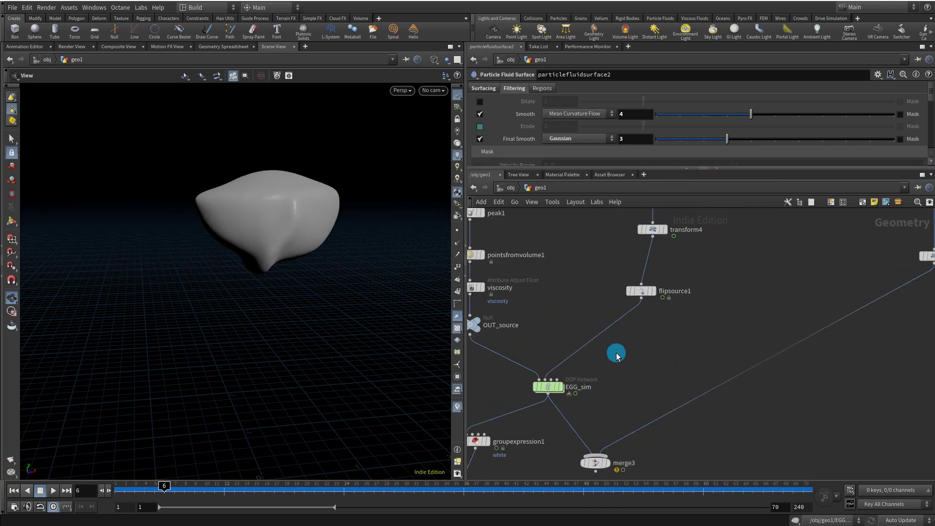
pyautogui.doubleClick(671, 291)
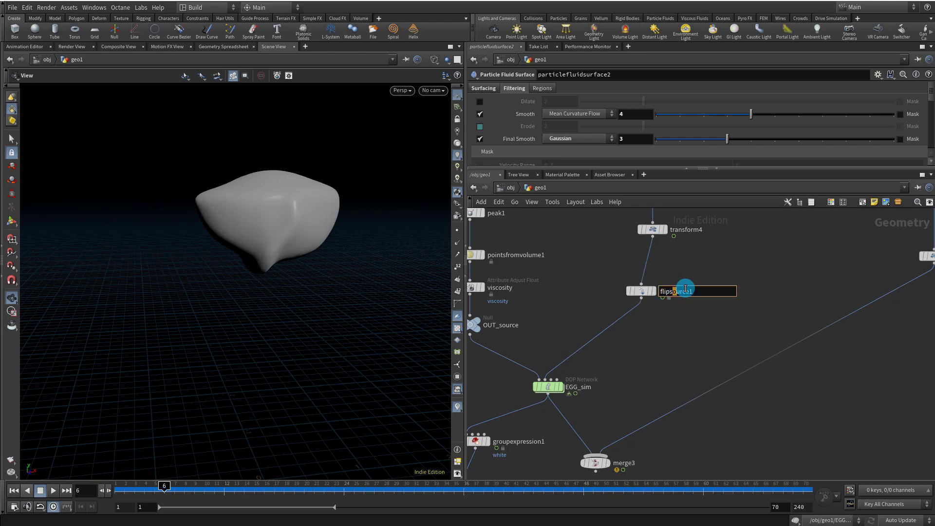
pyautogui.click(654, 336)
pyautogui.moveTo(648, 292); pyautogui.dragTo(620, 297)
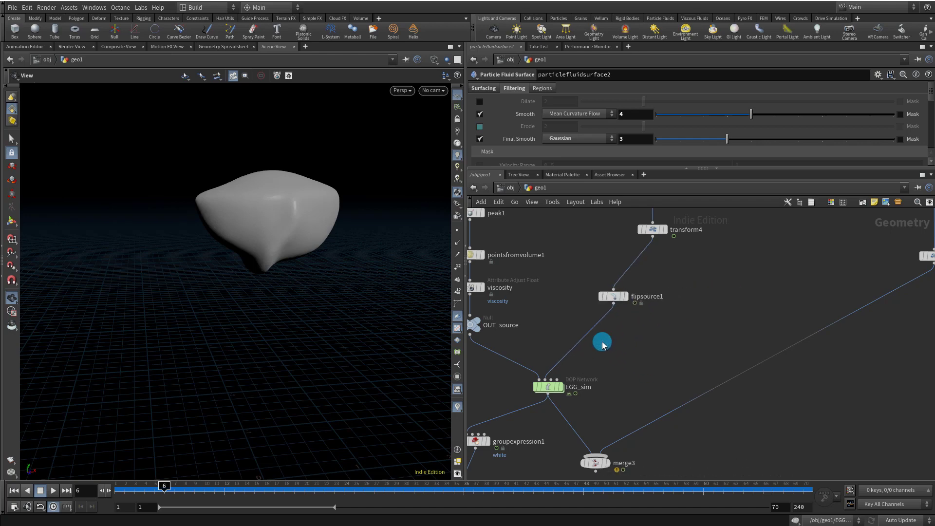
# Add a Null node connected to flipsource1 and name it Collide.
pyautogui.moveTo(630, 349); pyautogui.dragTo(609, 313, button='middle')
pyautogui.press('Tab')
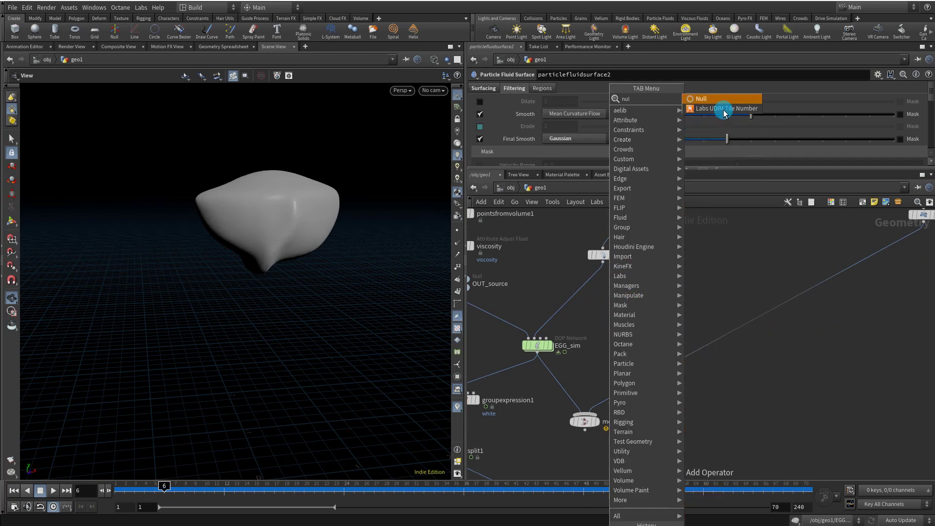
pyautogui.click(720, 103)
pyautogui.click(614, 336)
pyautogui.moveTo(602, 263); pyautogui.dragTo(614, 327)
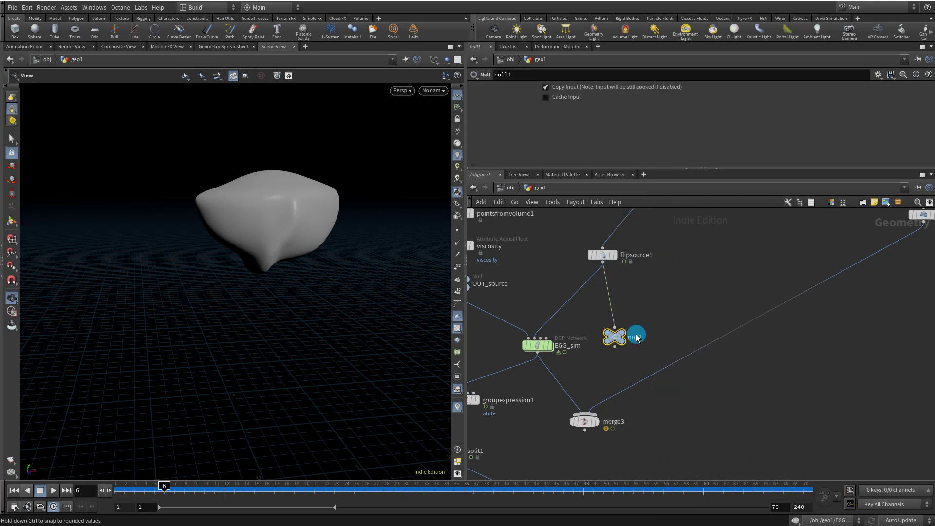
pyautogui.doubleClick(637, 337)
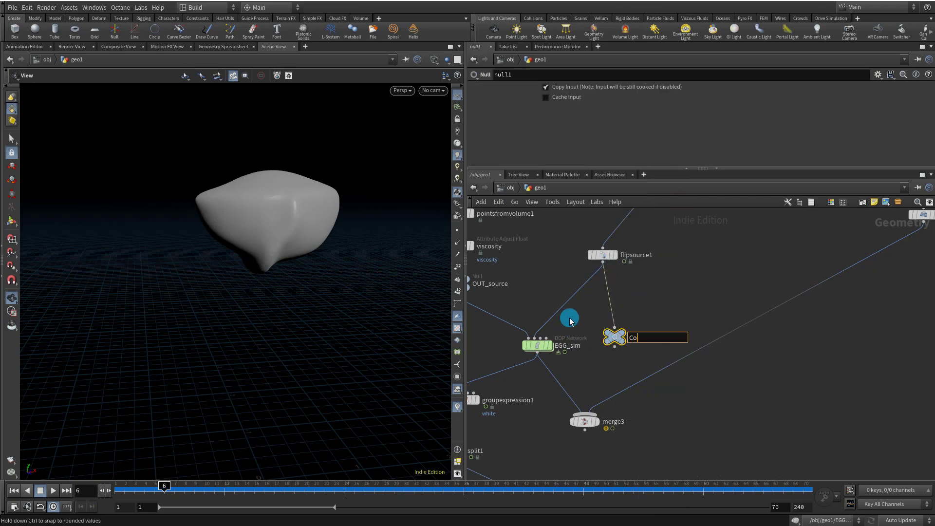
pyautogui.write('Collide')
pyautogui.press('Return')
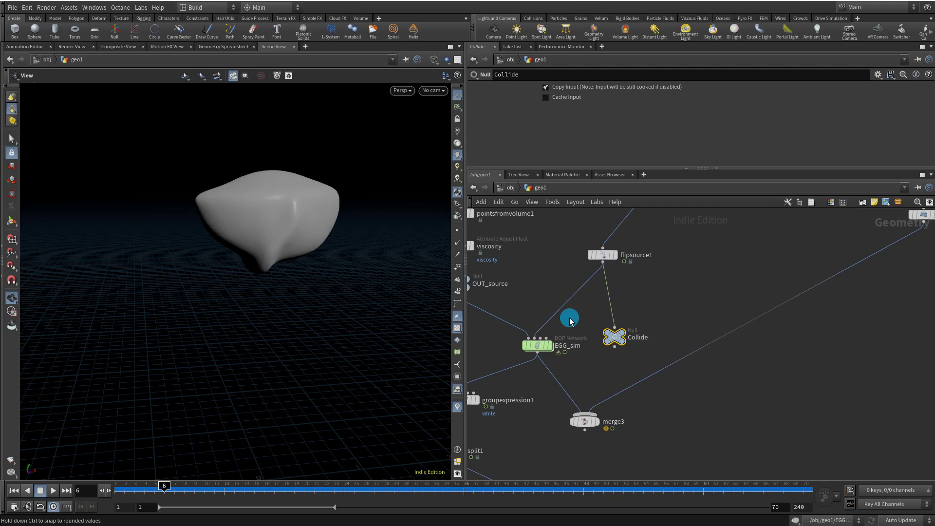
# Move the Collide null beside WHITE and wire it into the third input of particlefluidsurface1.
pyautogui.scroll(-4, 712, 382)
pyautogui.moveTo(679, 273); pyautogui.dragTo(580, 376)
pyautogui.scroll(3, 570, 316)
pyautogui.moveTo(683, 382); pyautogui.dragTo(646, 334, button='middle')
pyautogui.scroll(3, 628, 324)
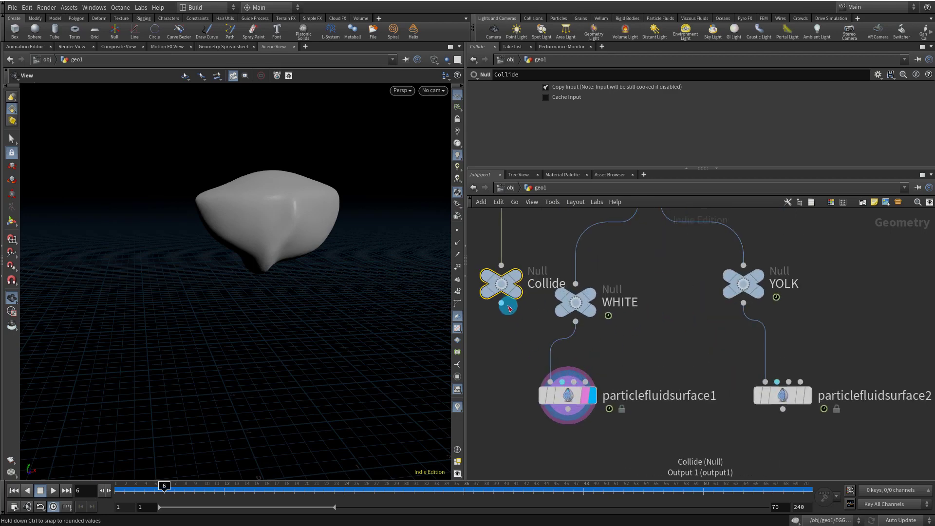
pyautogui.moveTo(501, 303); pyautogui.dragTo(573, 376)
# Enable Subtract Collision Volumes on particlefluidsurface1, check the mesh up to frame 12, and set the Collision Offset to 0.003.
pyautogui.moveTo(640, 376); pyautogui.dragTo(568, 395)
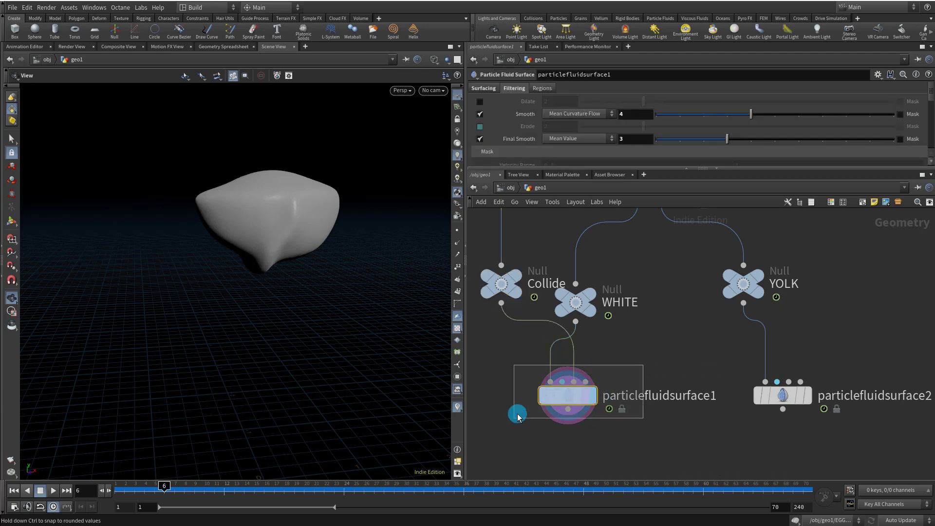
pyautogui.click(542, 90)
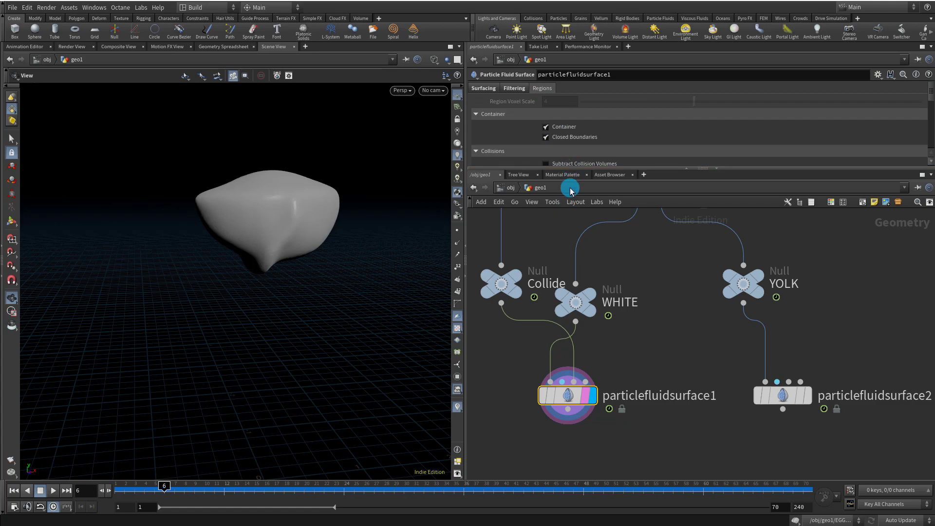
pyautogui.moveTo(570, 169); pyautogui.dragTo(568, 224)
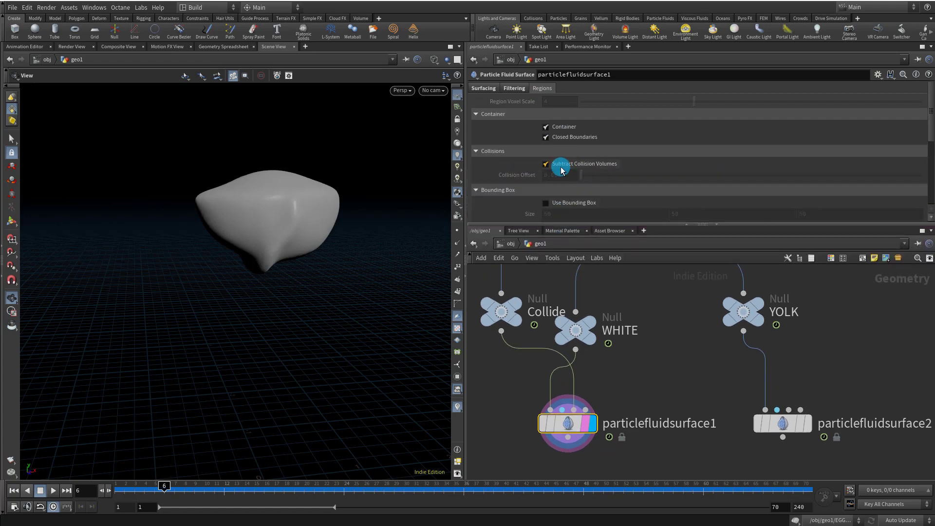
pyautogui.moveTo(309, 240)
pyautogui.mouseDown()
pyautogui.moveTo(355, 228)
pyautogui.moveTo(365, 203)
pyautogui.moveTo(242, 223)
pyautogui.moveTo(292, 226)
pyautogui.moveTo(297, 248)
pyautogui.moveTo(325, 246)
pyautogui.mouseUp()
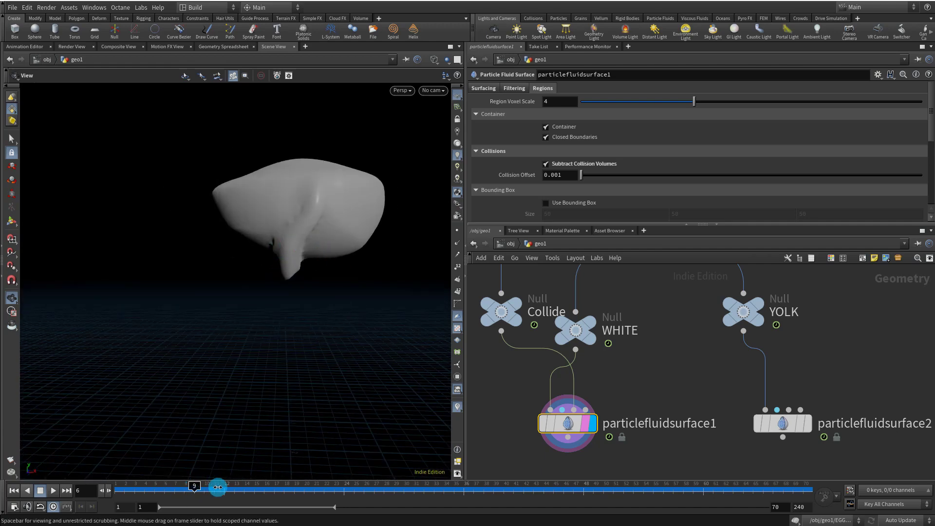
pyautogui.moveTo(218, 486); pyautogui.dragTo(226, 485)
pyautogui.click(557, 178)
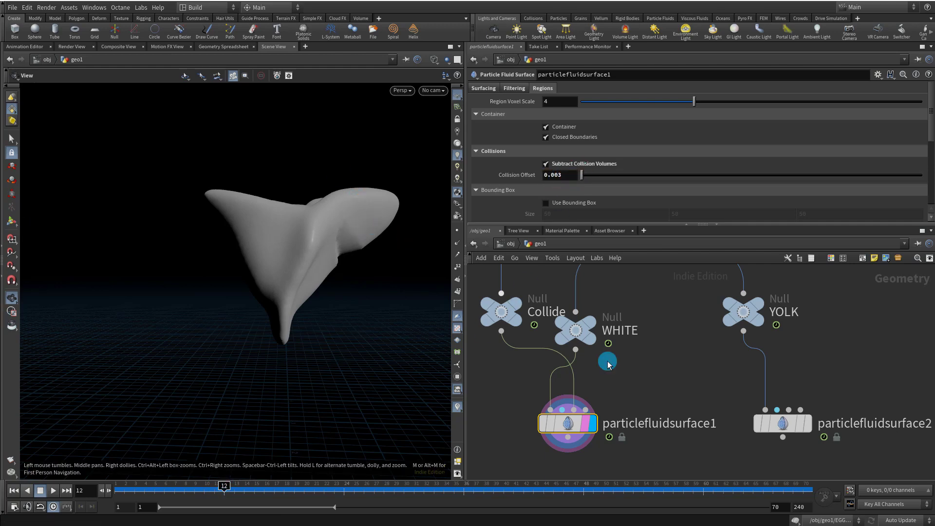
# Add an Attribute Adjust Float node below particlefluidsurface1 and display it.
pyautogui.scroll(-4, 607, 364)
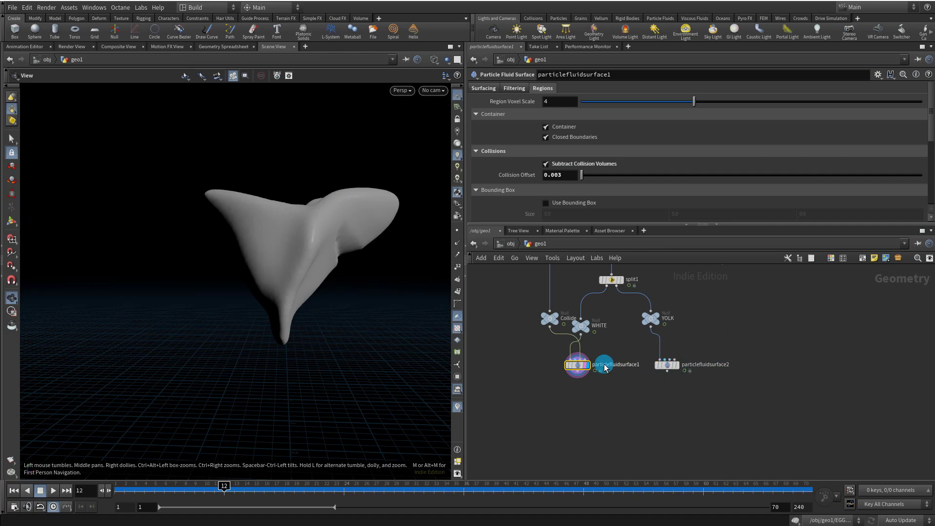
pyautogui.scroll(3, 605, 367)
pyautogui.press('Tab')
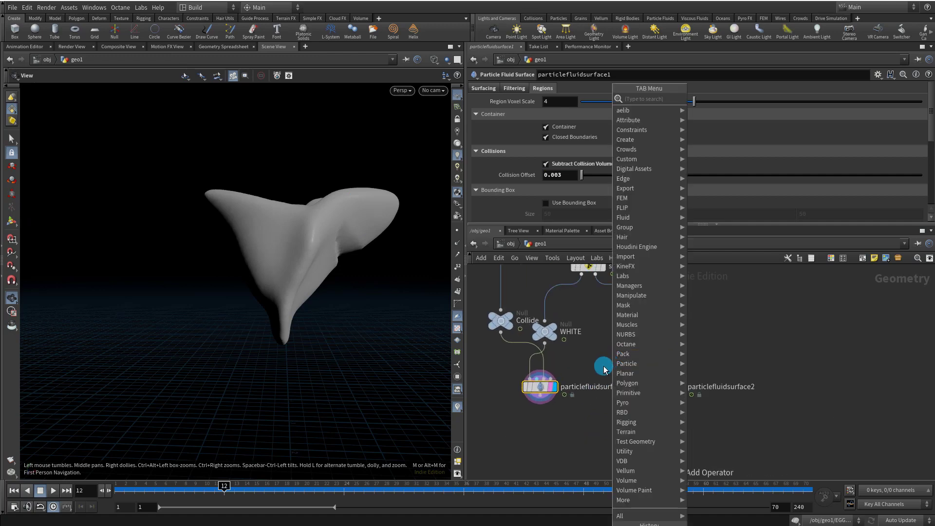
pyautogui.write('float')
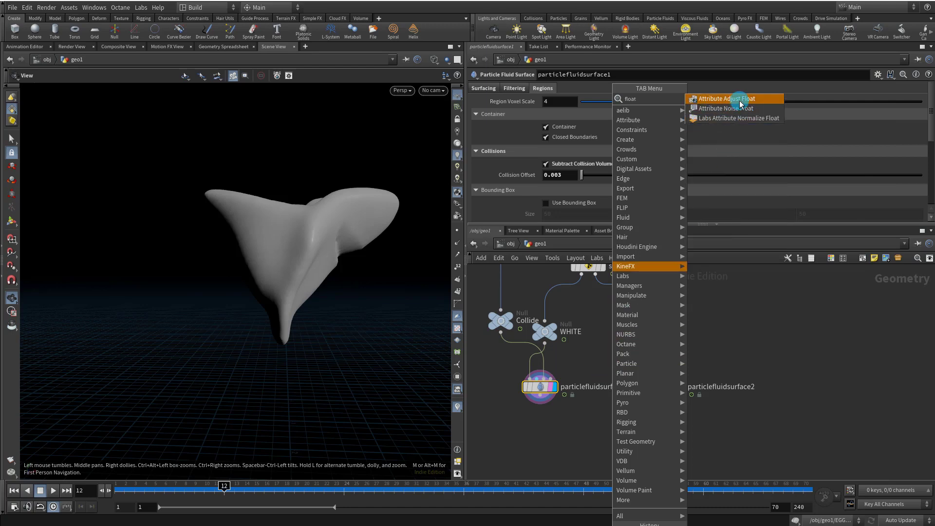
pyautogui.click(743, 99)
pyautogui.click(539, 435)
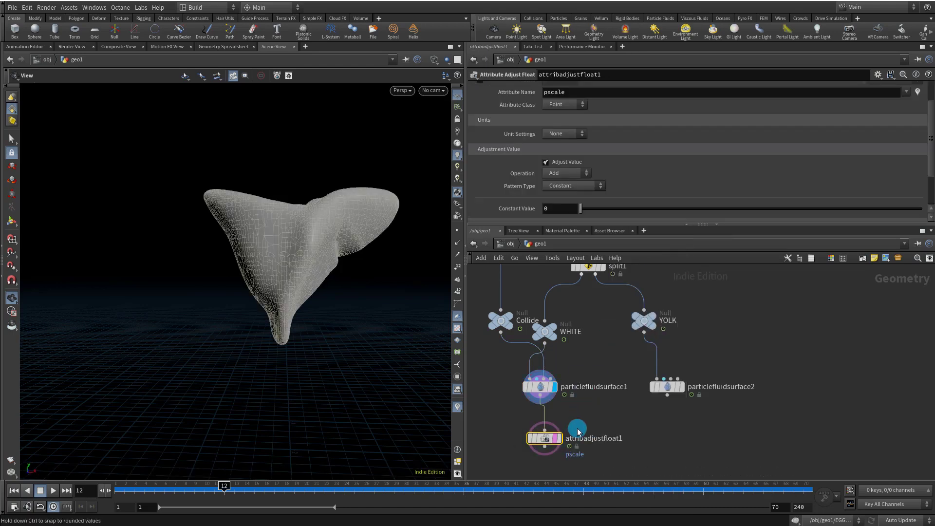
pyautogui.moveTo(556, 434); pyautogui.dragTo(561, 437)
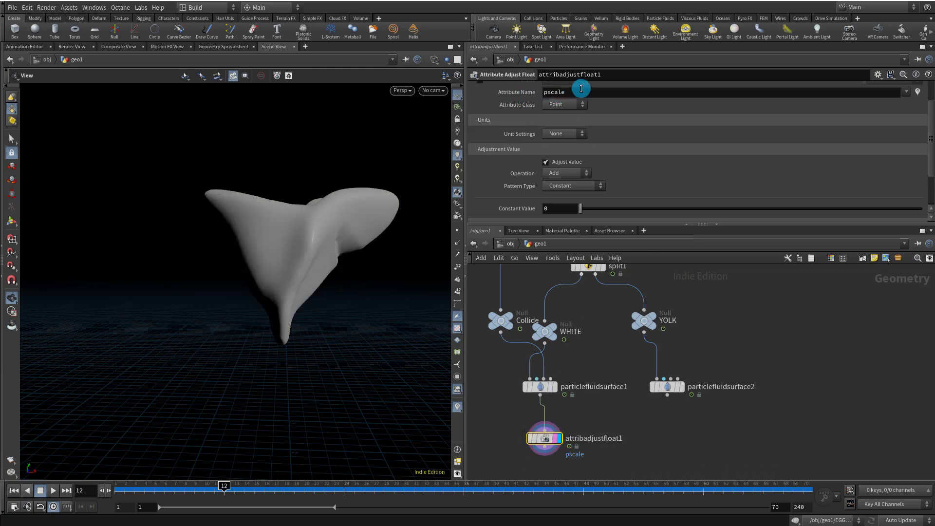
# Set the adjusted attribute's name to Alpha and its Constant Value to 0.6.
pyautogui.moveTo(580, 92); pyautogui.dragTo(478, 109)
pyautogui.write('Alpha')
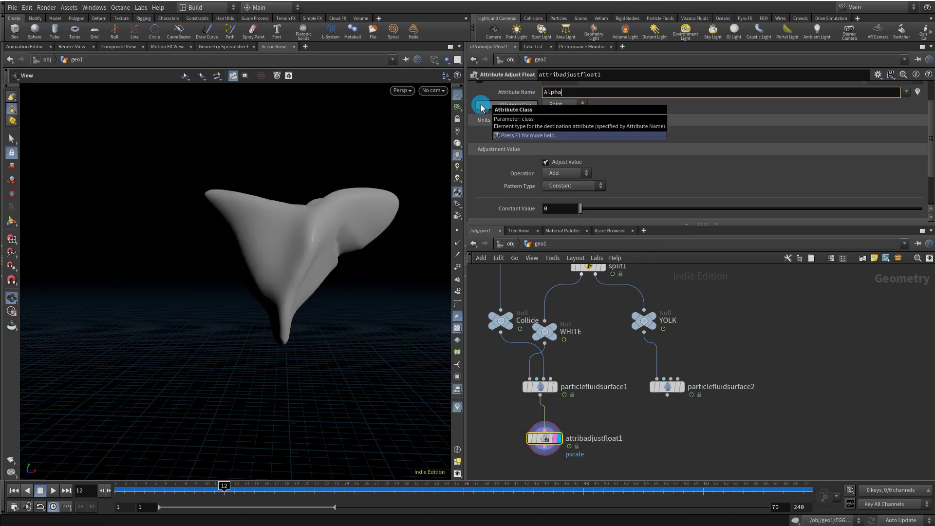
pyautogui.press('Return')
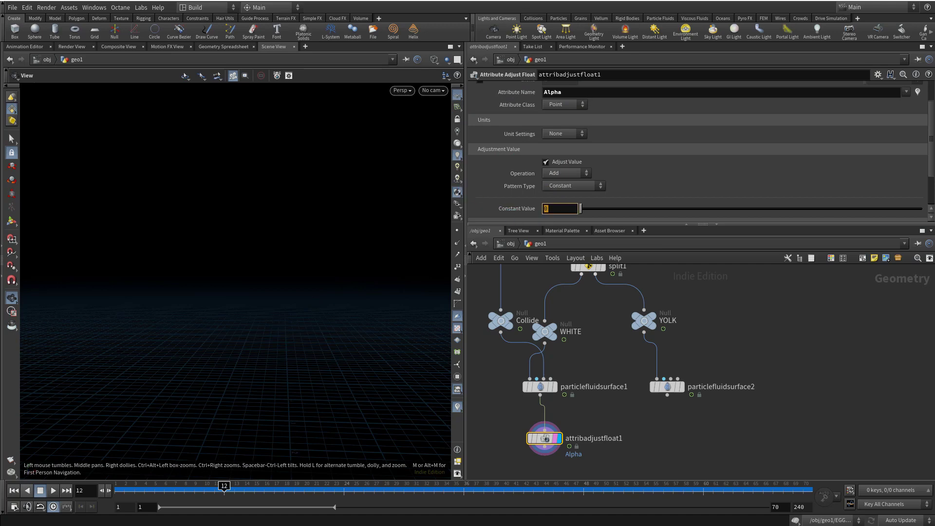
pyautogui.write('0.6')
pyautogui.press('Return')
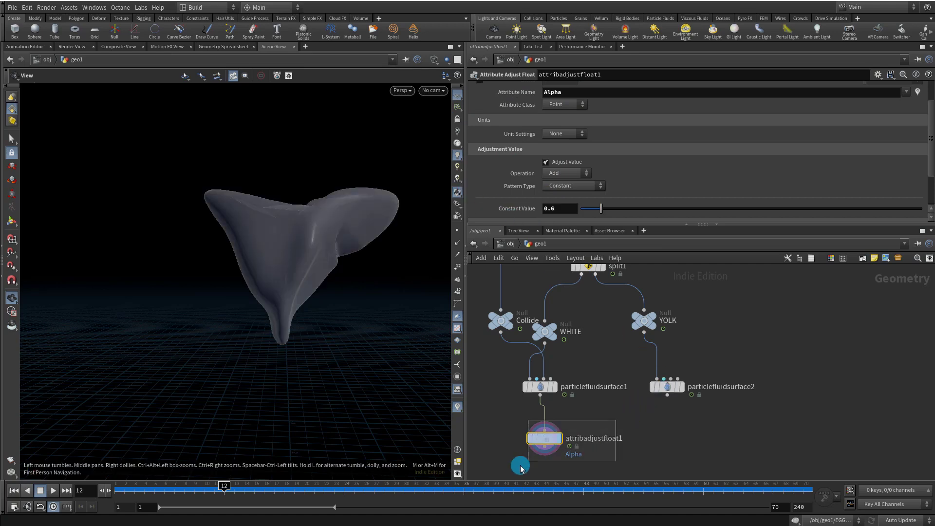
# Paste a copy of the Alpha adjustment node, wire it below particlefluidsurface2, display it and set its Constant Value to 1.
pyautogui.hotkey('ctrl', 'v')
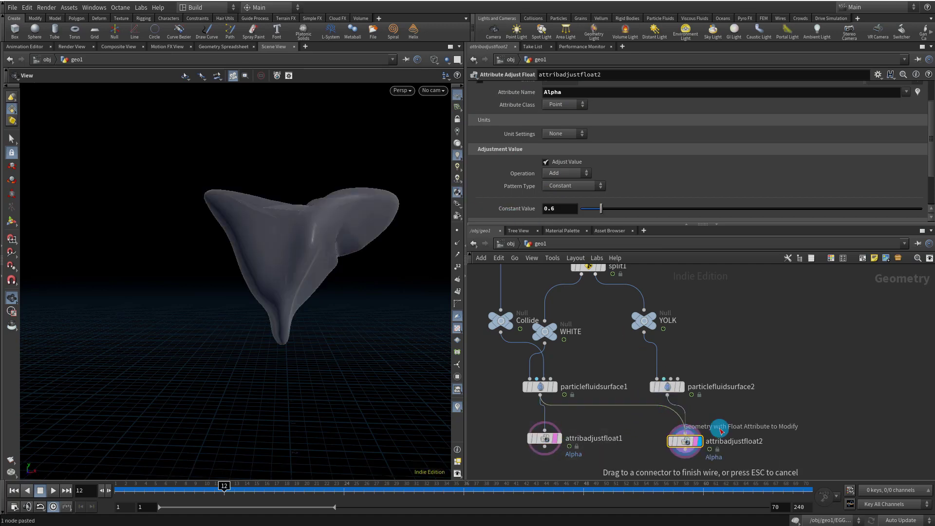
pyautogui.moveTo(667, 396); pyautogui.dragTo(684, 429)
pyautogui.moveTo(652, 469); pyautogui.dragTo(652, 469)
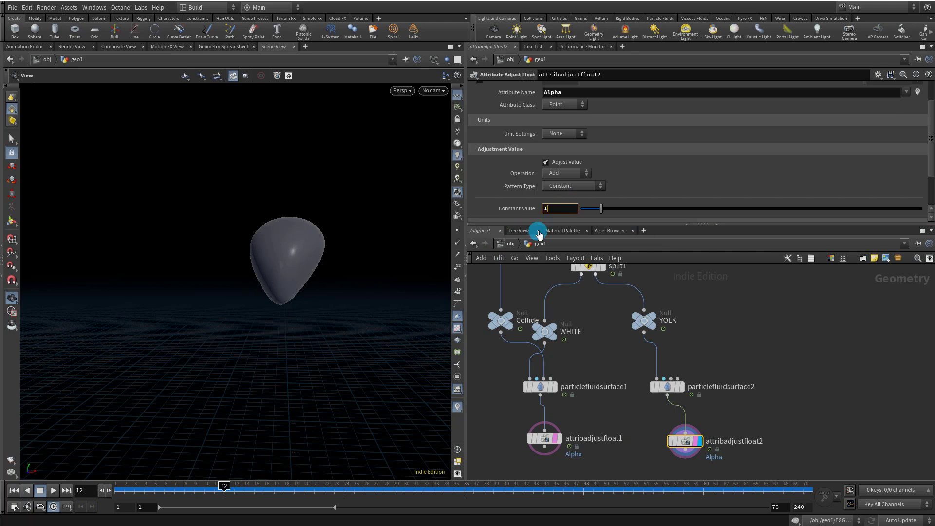
pyautogui.write('1')
pyautogui.press('Return')
# Move merge3 below the other nodes and insert a copy of attribadjustfloat2 into the eggshell wire above it.
pyautogui.scroll(-5, 737, 365)
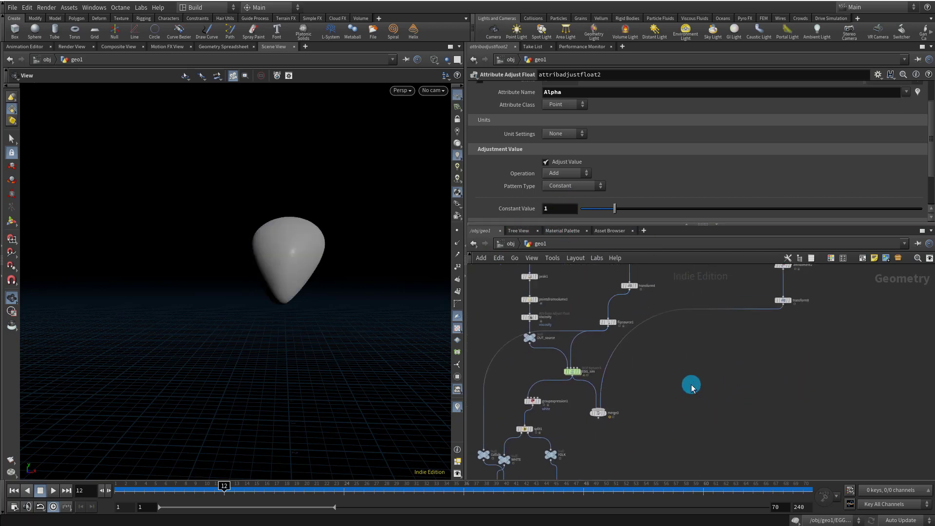
pyautogui.moveTo(691, 385); pyautogui.dragTo(681, 354, button='middle')
pyautogui.moveTo(591, 384); pyautogui.dragTo(623, 424)
pyautogui.click(596, 361)
pyautogui.hotkey('ctrl', 'c')
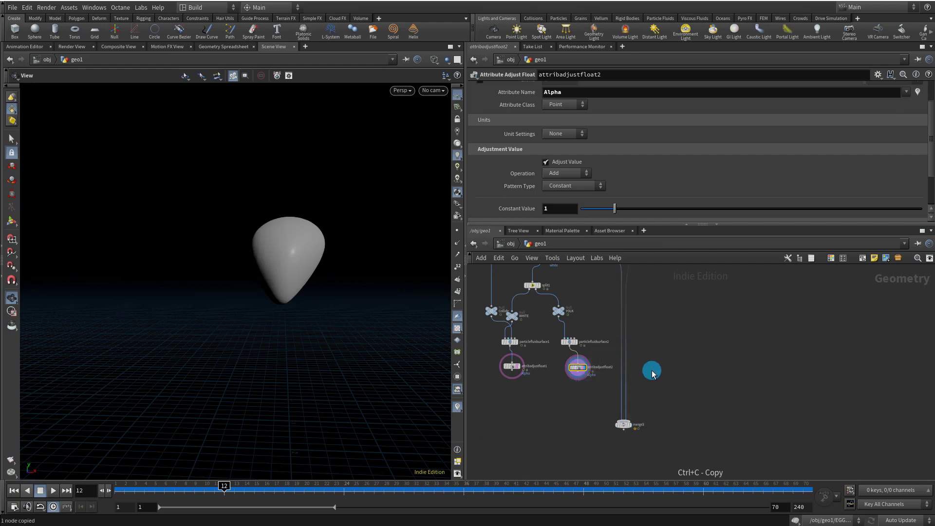
pyautogui.hotkey('ctrl', 'v')
pyautogui.click(631, 354)
pyautogui.moveTo(632, 355)
pyautogui.mouseDown()
pyautogui.moveTo(651, 365)
pyautogui.moveTo(617, 359)
pyautogui.mouseUp()
pyautogui.scroll(3, 602, 373)
pyautogui.moveTo(617, 358); pyautogui.dragTo(647, 345, button='middle')
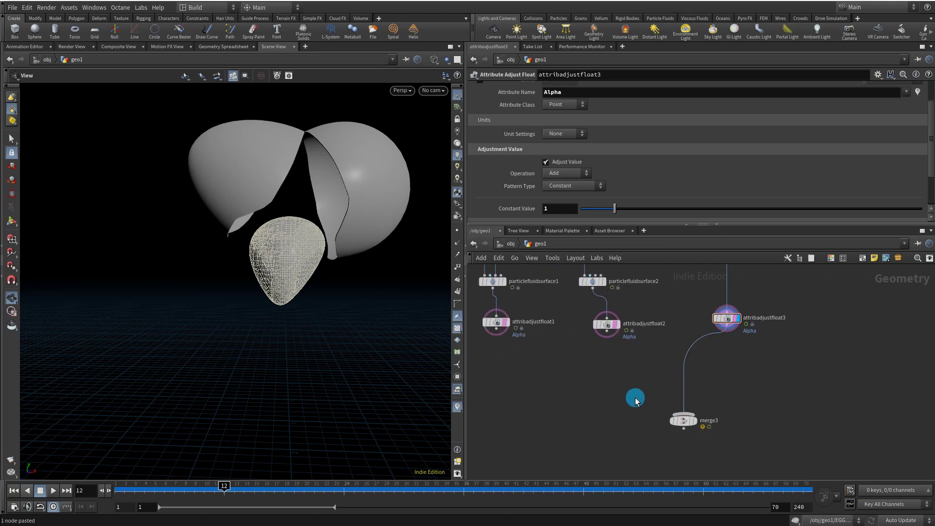
# Add a Color node below attribadjustfloat2 and place copies of it below attribadjustfloat1 and attribadjustfloat3.
pyautogui.press('Tab')
pyautogui.write('c')
pyautogui.click(730, 119)
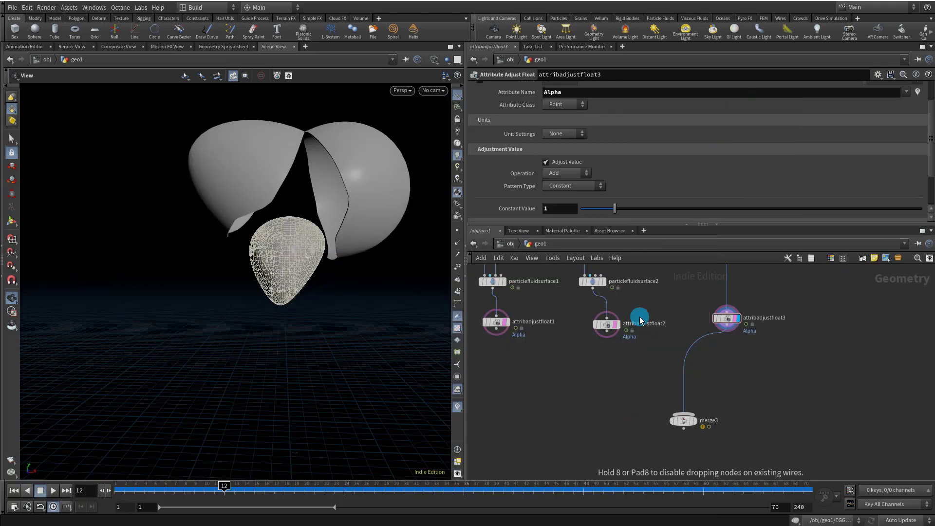
pyautogui.click(612, 383)
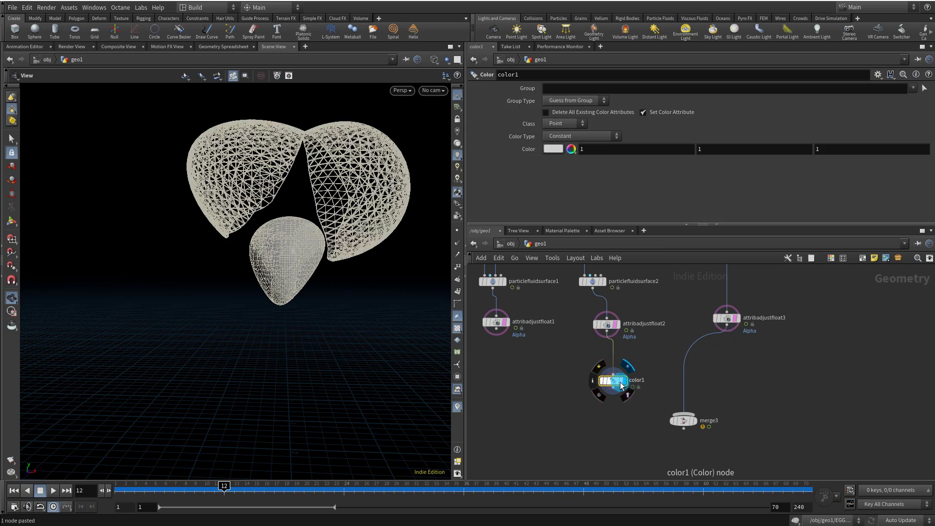
pyautogui.keyDown('alt'); pyautogui.moveTo(608, 383); pyautogui.dragTo(522, 387); pyautogui.keyUp('alt')
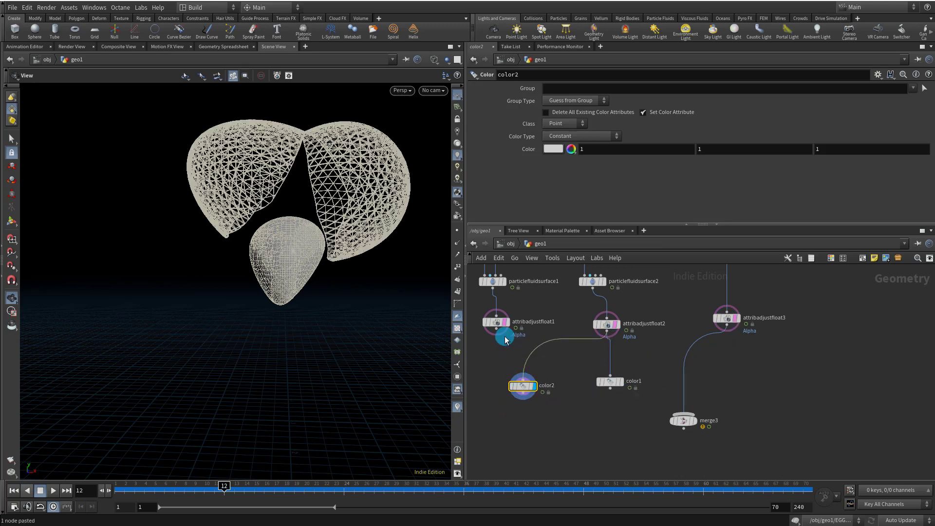
pyautogui.moveTo(496, 335); pyautogui.dragTo(521, 388)
pyautogui.keyDown('alt'); pyautogui.moveTo(610, 382); pyautogui.dragTo(683, 372); pyautogui.keyUp('alt')
# Set the colour of color1, the yolk branch's Color node, to orange-yellow with values 1, 0.7, 0.
pyautogui.click(627, 386)
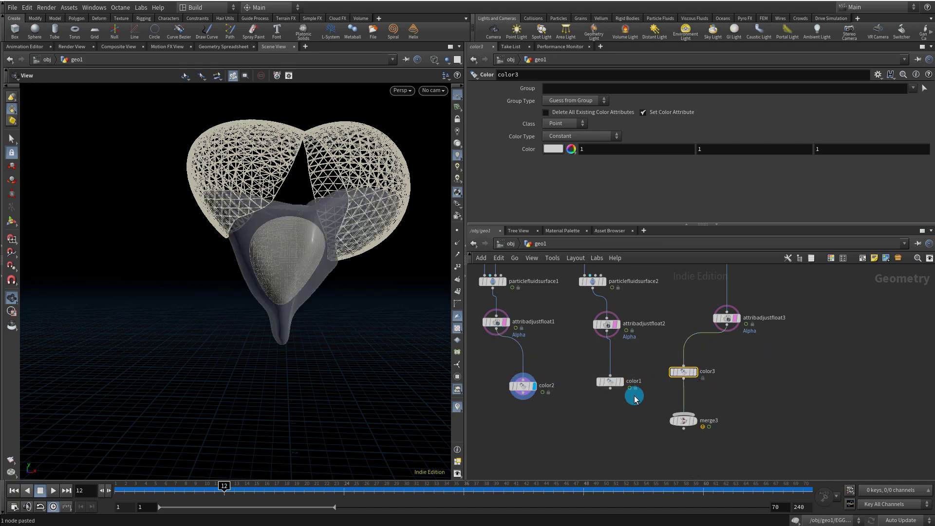
pyautogui.click(554, 149)
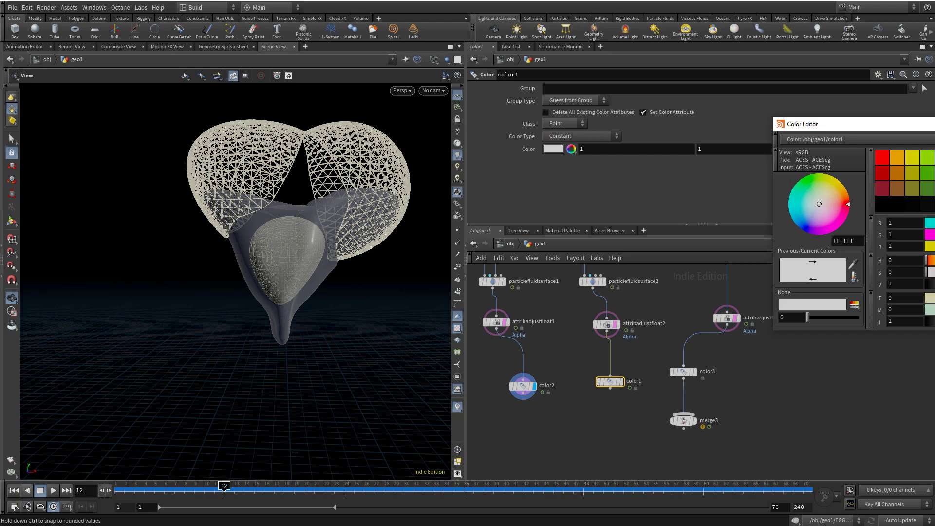
pyautogui.click(836, 183)
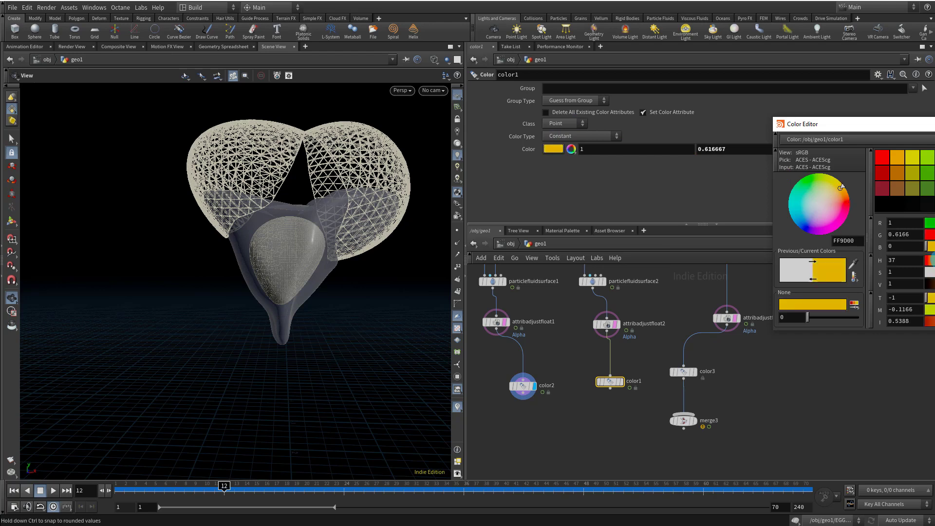
pyautogui.click(886, 259)
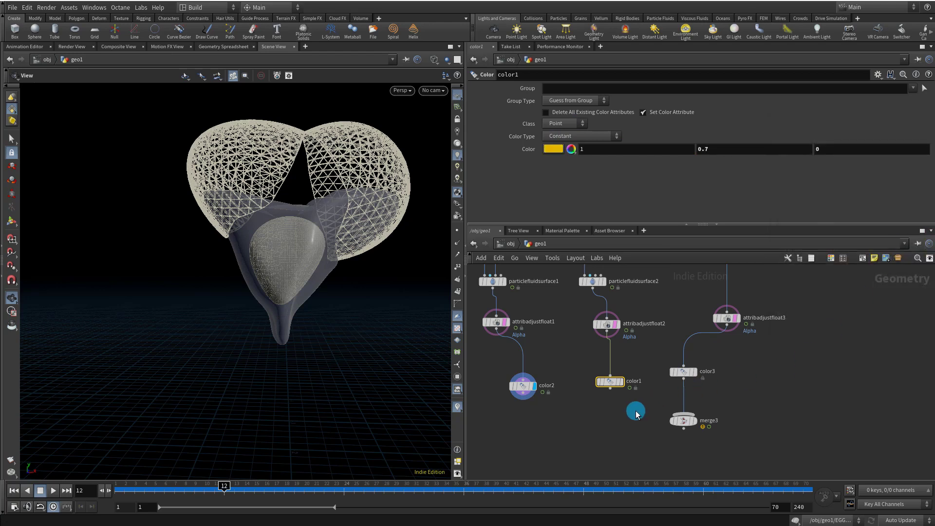
# Add a Merge node below the white and yolk branches, wire color2 and color1 into it, and display it.
pyautogui.press('Tab')
pyautogui.write('mwe')
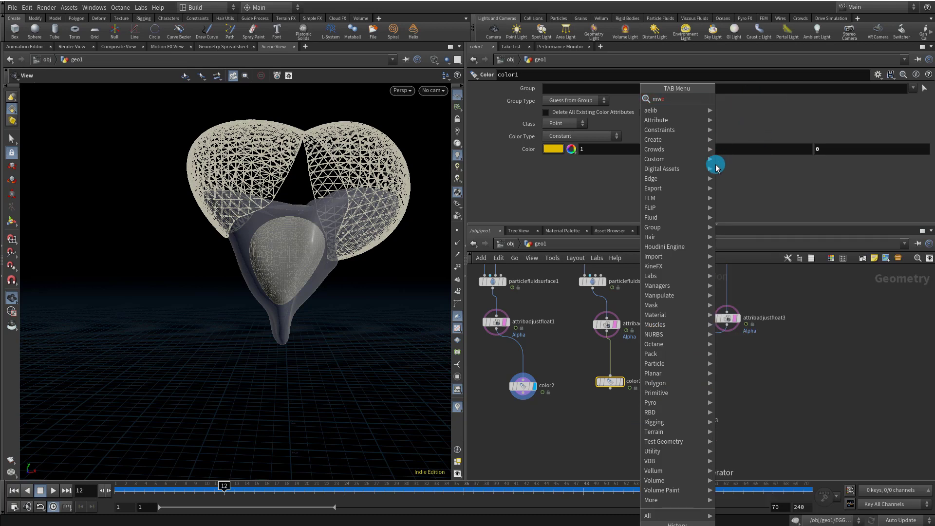
pyautogui.click(726, 100)
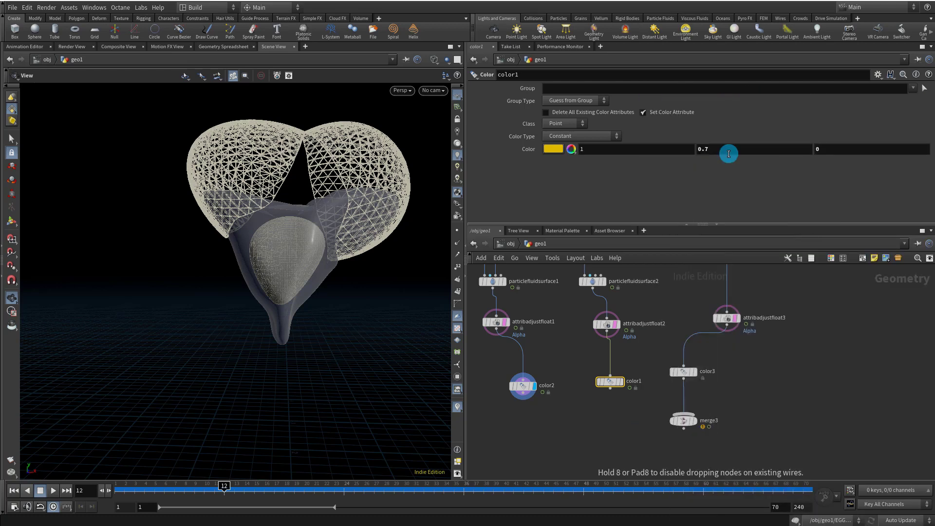
pyautogui.click(549, 426)
pyautogui.click(549, 420)
pyautogui.click(523, 400)
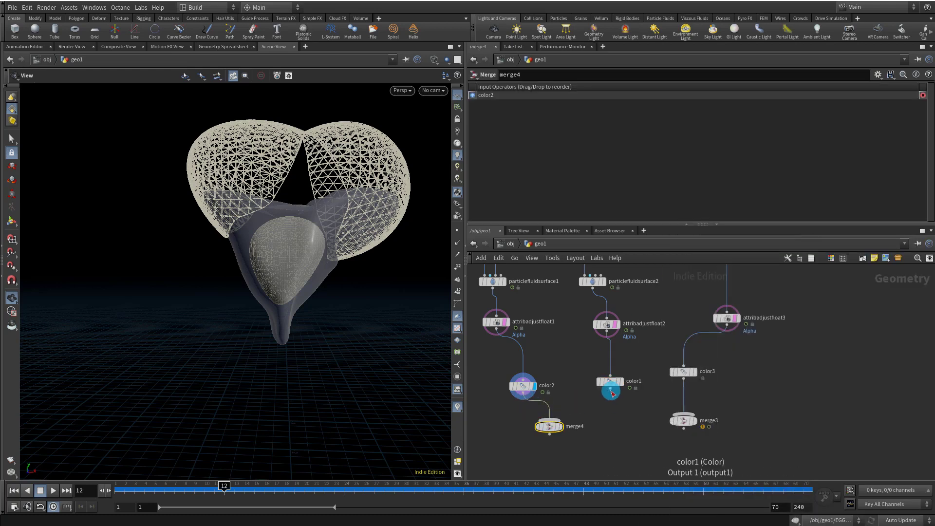
pyautogui.moveTo(611, 391); pyautogui.dragTo(549, 420)
pyautogui.click(559, 426)
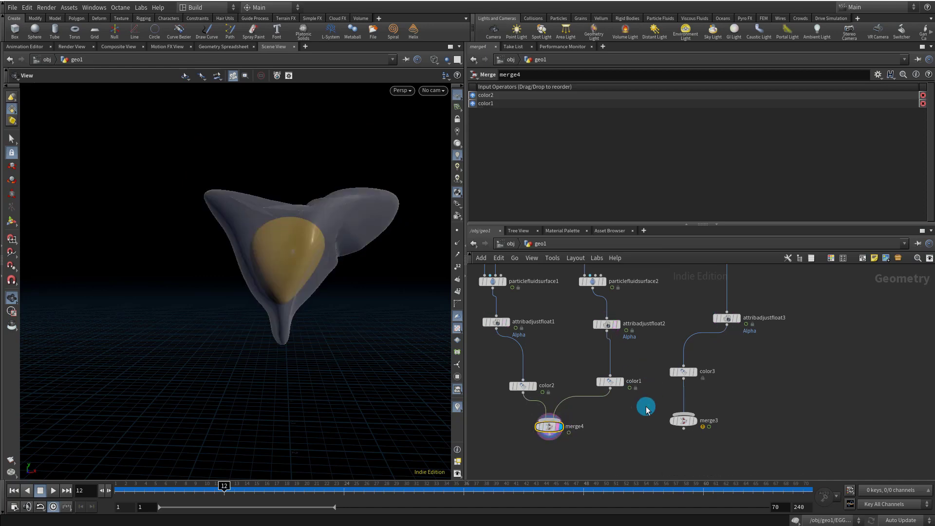
# Move merge3 lower, wire merge4 into it alongside the eggshell branch, and display merge3.
pyautogui.moveTo(647, 409); pyautogui.dragTo(631, 329, button='middle')
pyautogui.moveTo(673, 341); pyautogui.dragTo(633, 428)
pyautogui.moveTo(536, 361); pyautogui.dragTo(598, 427)
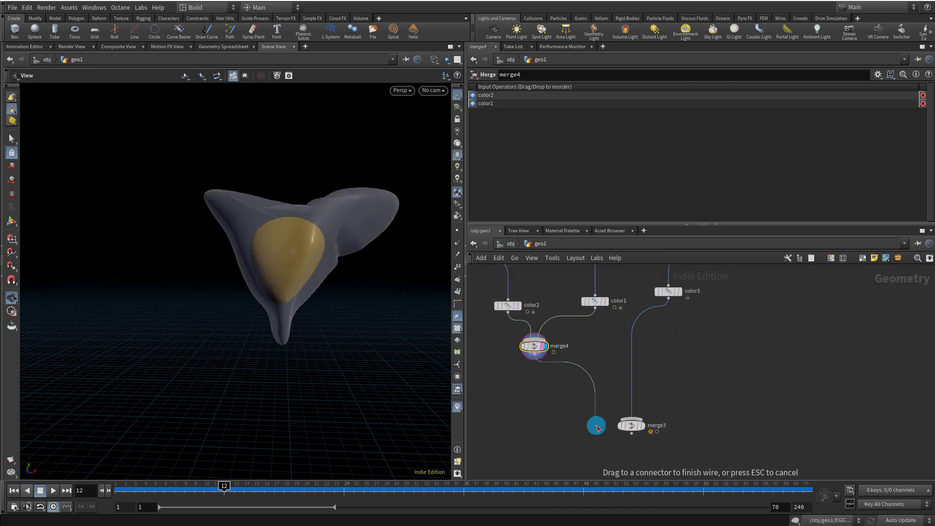
pyautogui.click(631, 419)
pyautogui.click(635, 428)
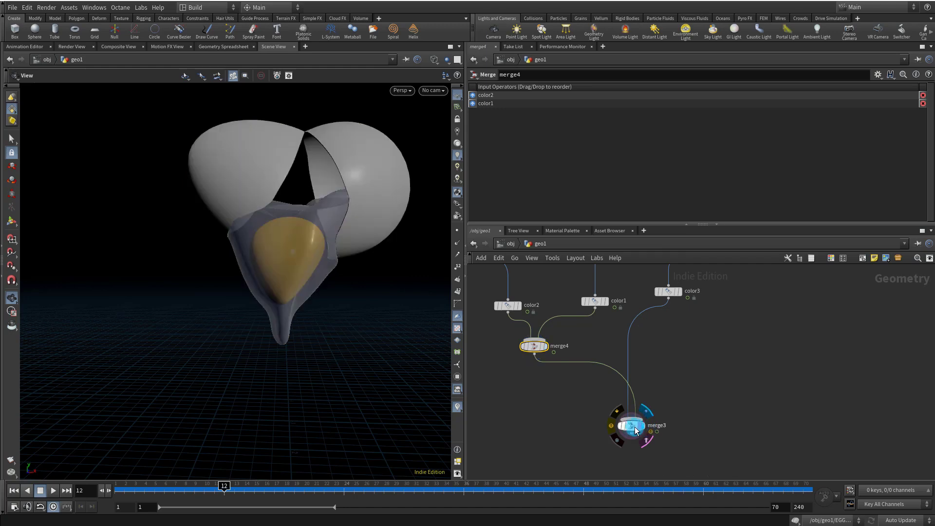
pyautogui.click(633, 426)
# Scrub through the frames up to about 39 and examine the shell, white and yolk meshes as the egg falls and lands.
pyautogui.moveTo(359, 213)
pyautogui.mouseDown()
pyautogui.moveTo(313, 203)
pyautogui.moveTo(349, 200)
pyautogui.mouseUp()
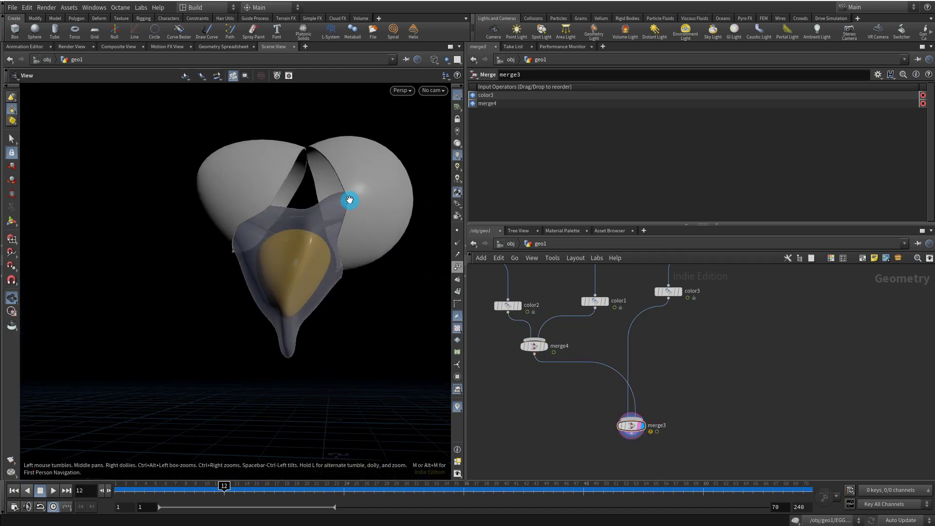
pyautogui.click(155, 489)
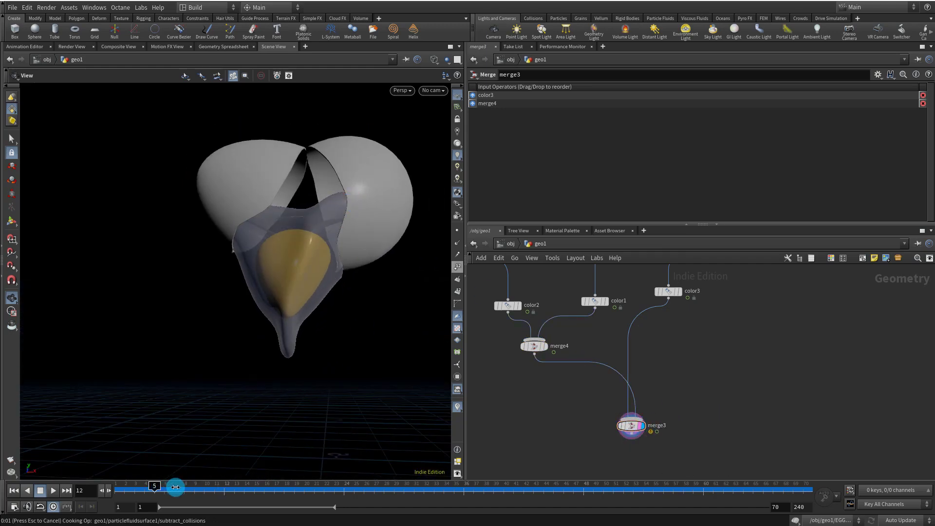
pyautogui.moveTo(193, 489); pyautogui.dragTo(314, 485)
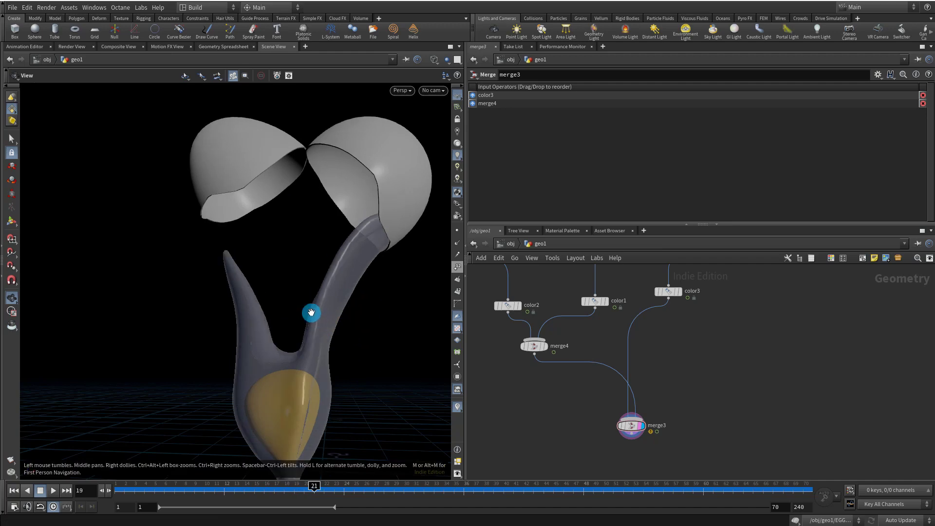
pyautogui.moveTo(382, 320); pyautogui.dragTo(396, 408)
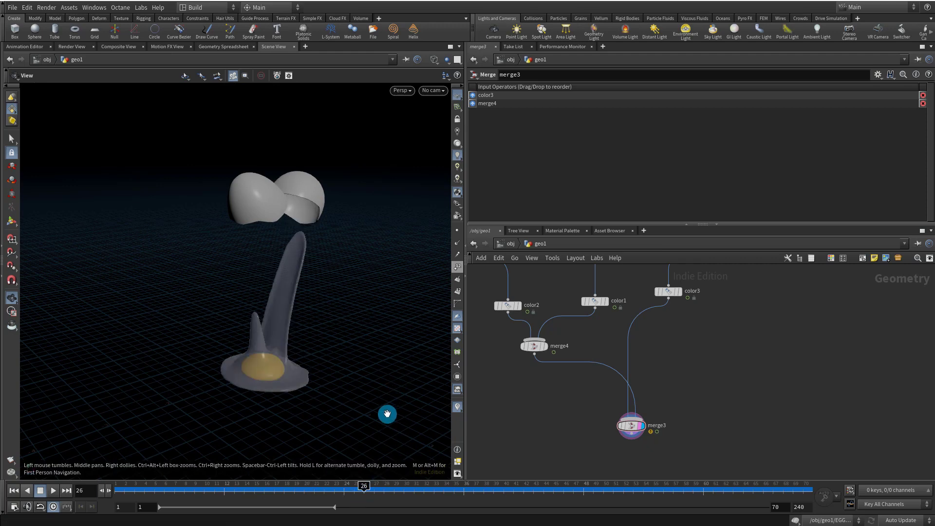
pyautogui.click(423, 487)
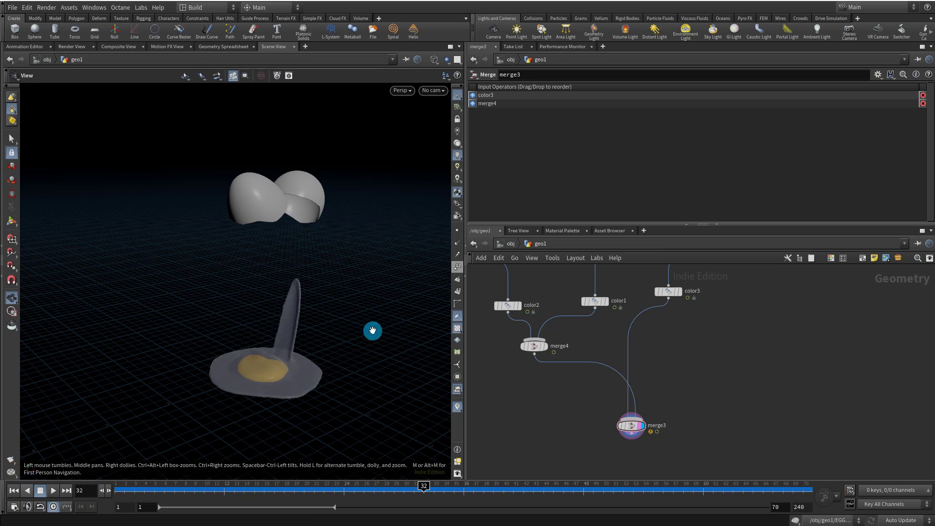
pyautogui.moveTo(277, 184); pyautogui.dragTo(394, 281)
pyautogui.click(486, 503)
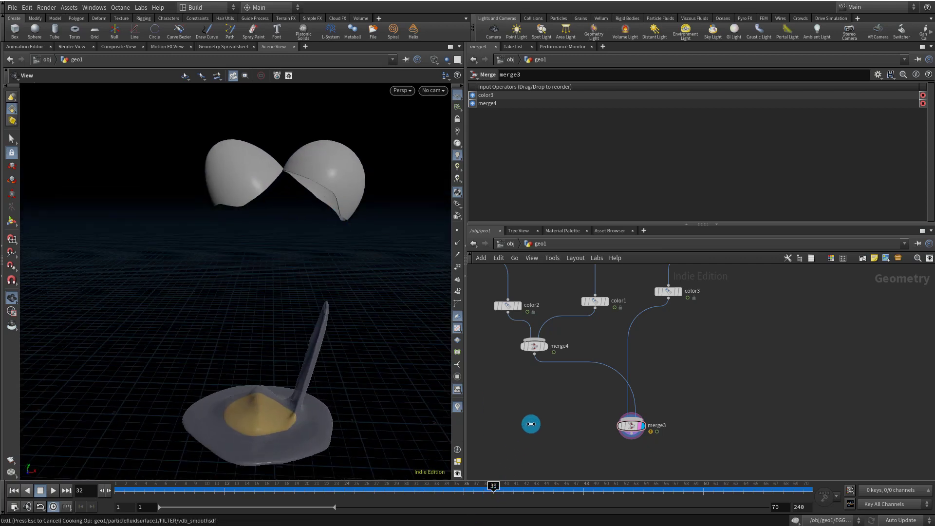
pyautogui.click(332, 484)
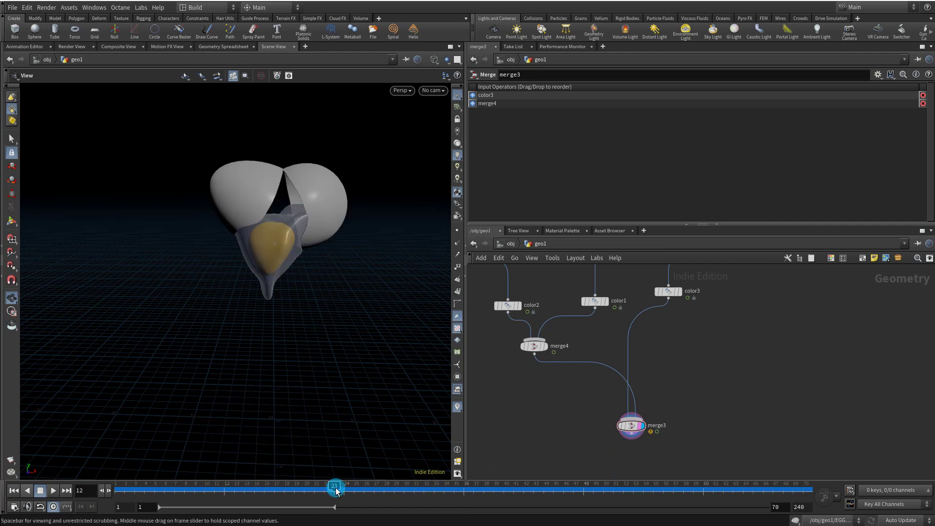